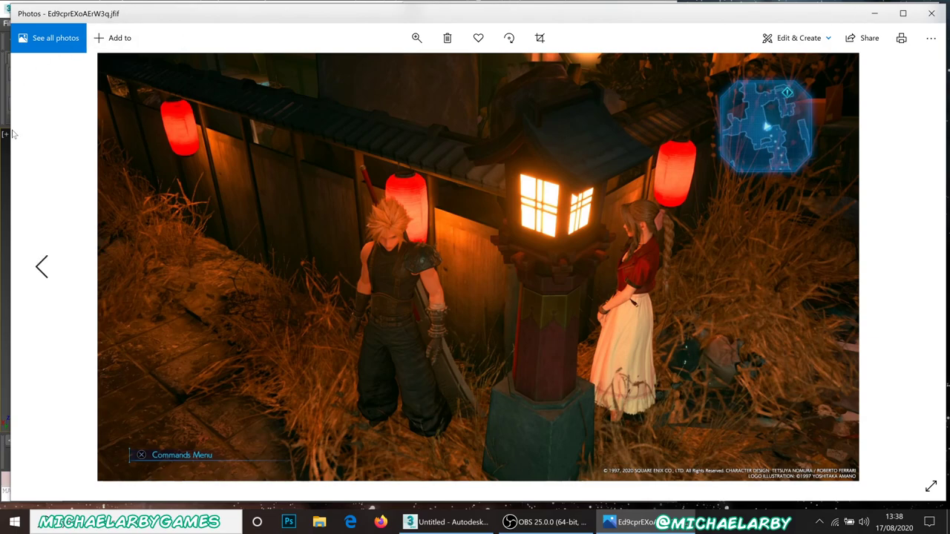
# Shrink the reference photo window to a narrow vertical strip and zoom in on the lantern and its post
pyautogui.moveTo(12, 134); pyautogui.dragTo(671, 212)
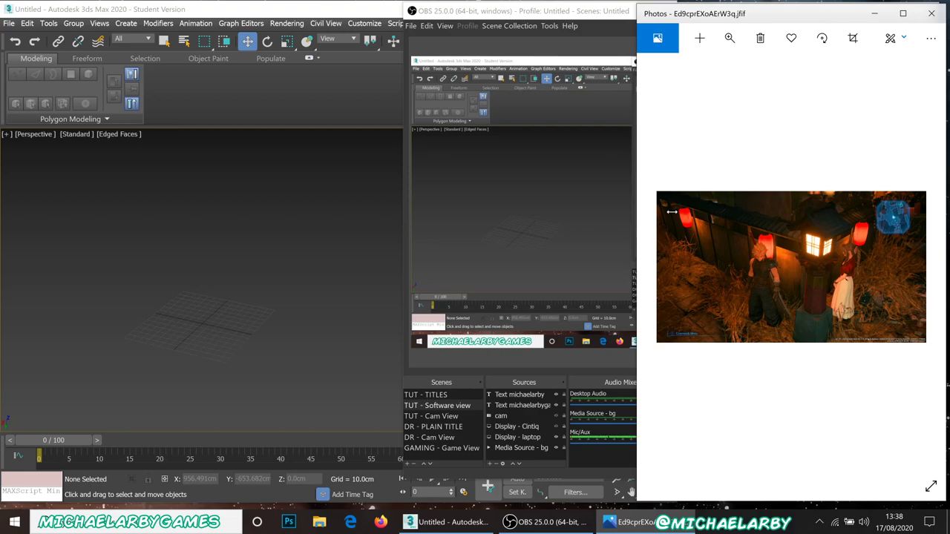
pyautogui.click(730, 38)
pyautogui.moveTo(711, 72); pyautogui.dragTo(715, 71)
pyautogui.moveTo(860, 214); pyautogui.dragTo(766, 231)
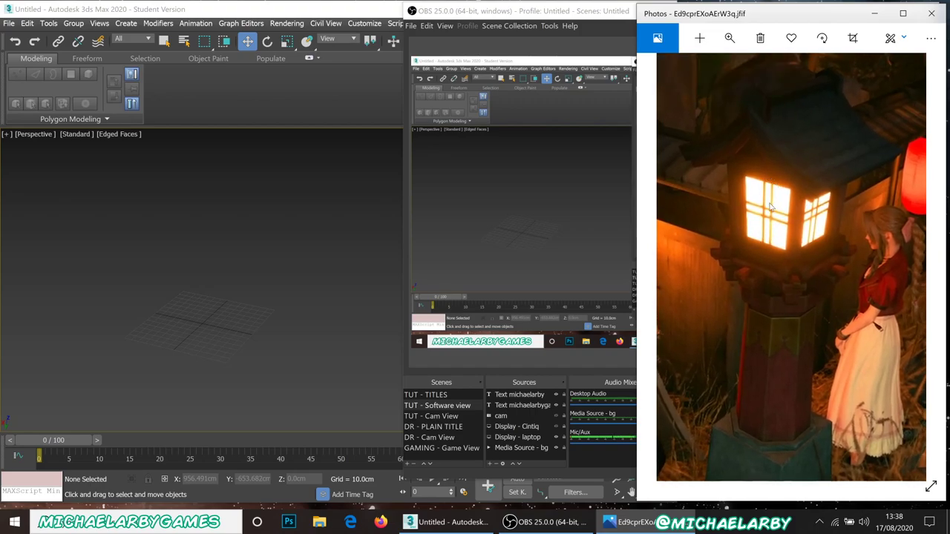
pyautogui.moveTo(761, 360); pyautogui.dragTo(740, 431)
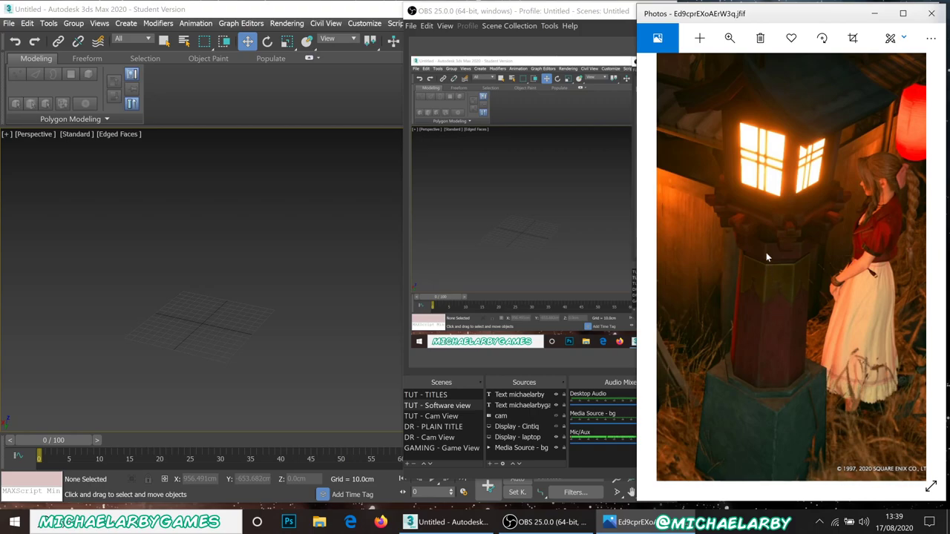
pyautogui.moveTo(767, 256); pyautogui.dragTo(777, 278)
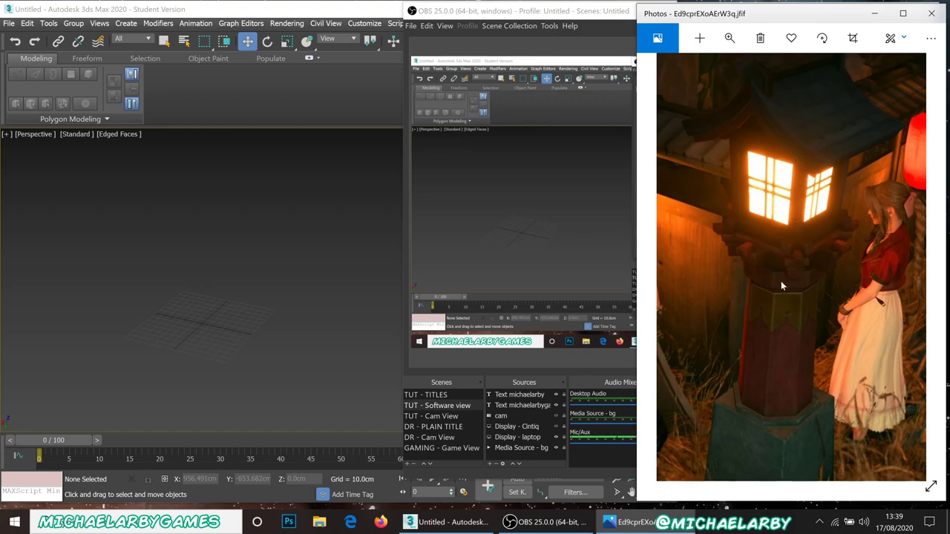
# Minimize the OBS window and switch to 3ds Max, keeping the reference photo open beside it
pyautogui.click(874, 13)
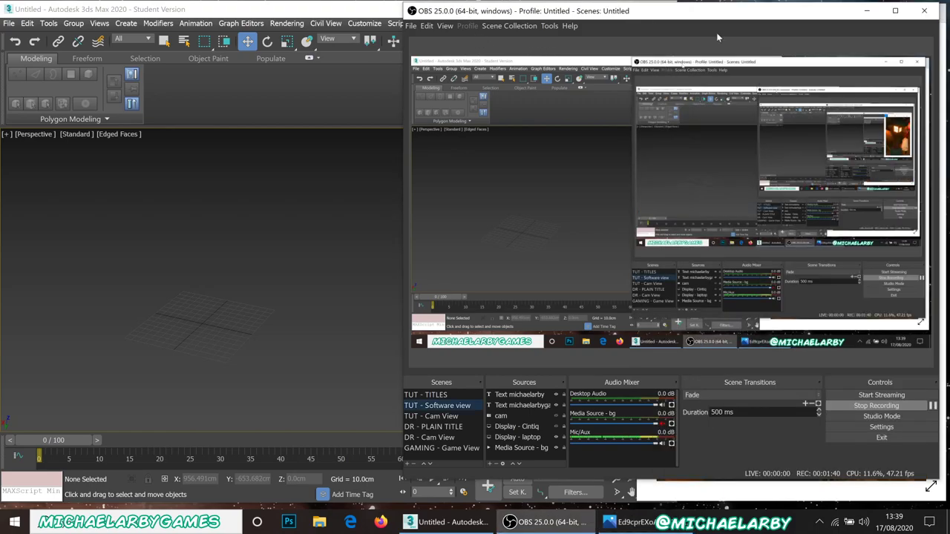
pyautogui.click(864, 12)
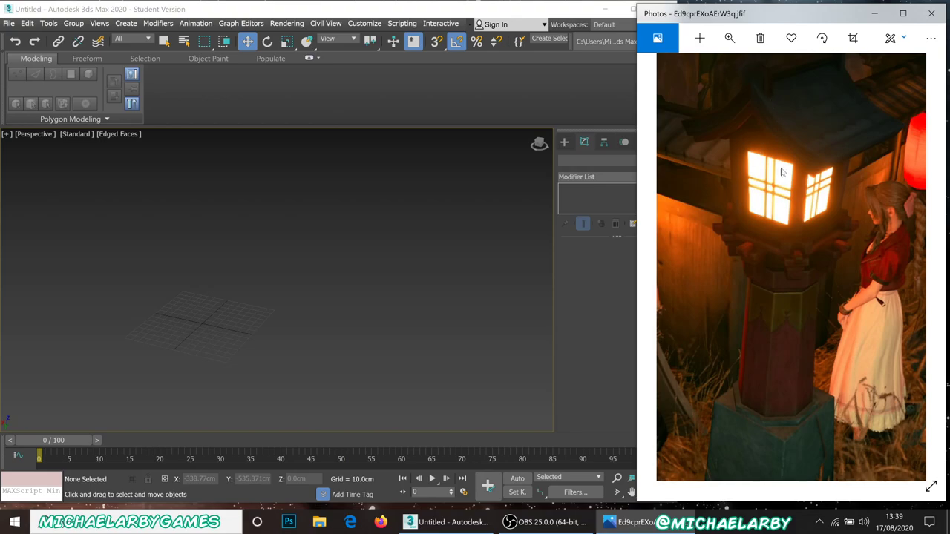
pyautogui.click(236, 275)
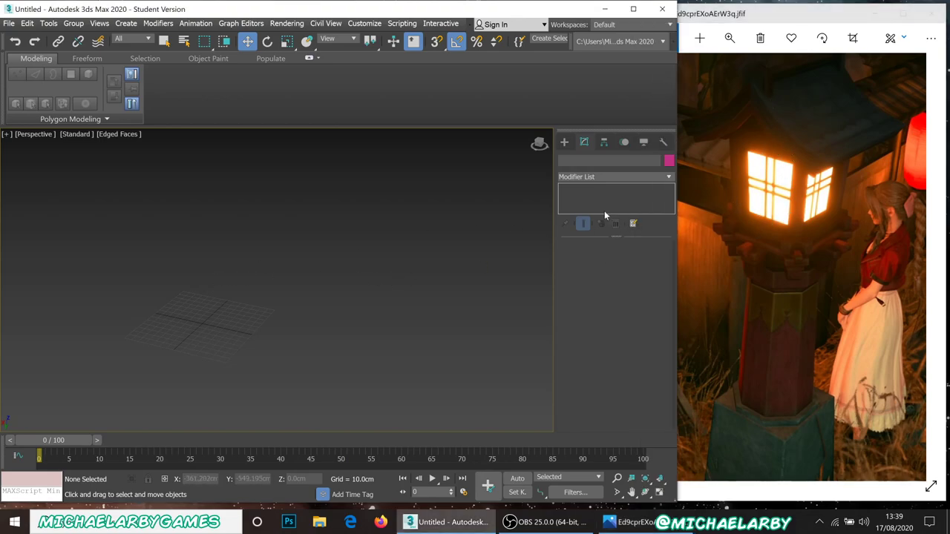
# Create a thin upright box about 5.3 by 4.7 cm and 56 cm tall, away from the grid centre
pyautogui.click(564, 142)
pyautogui.click(584, 213)
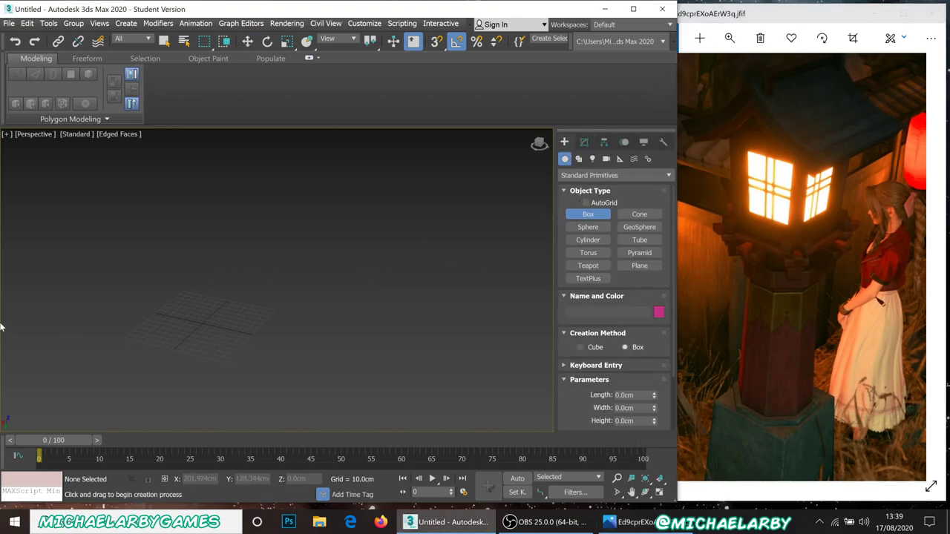
pyautogui.scroll(4, 178, 319)
pyautogui.moveTo(75, 310); pyautogui.dragTo(75, 315)
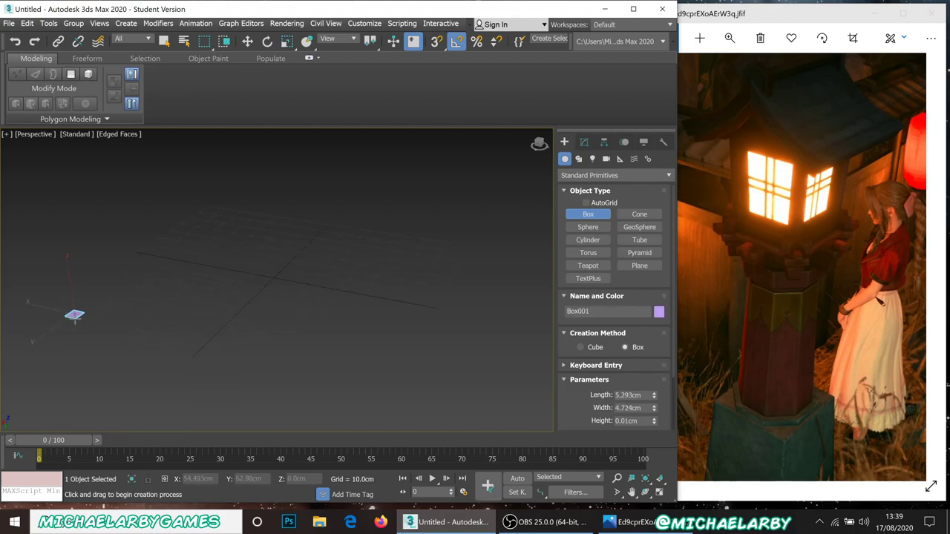
pyautogui.click(47, 175)
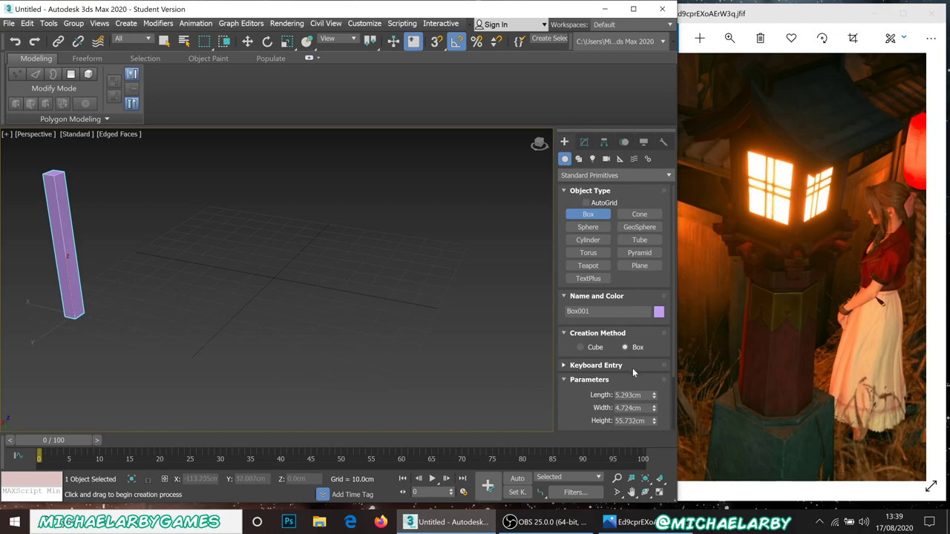
# Set the thin box's height to 240 cm
pyautogui.scroll(-3, 614, 360)
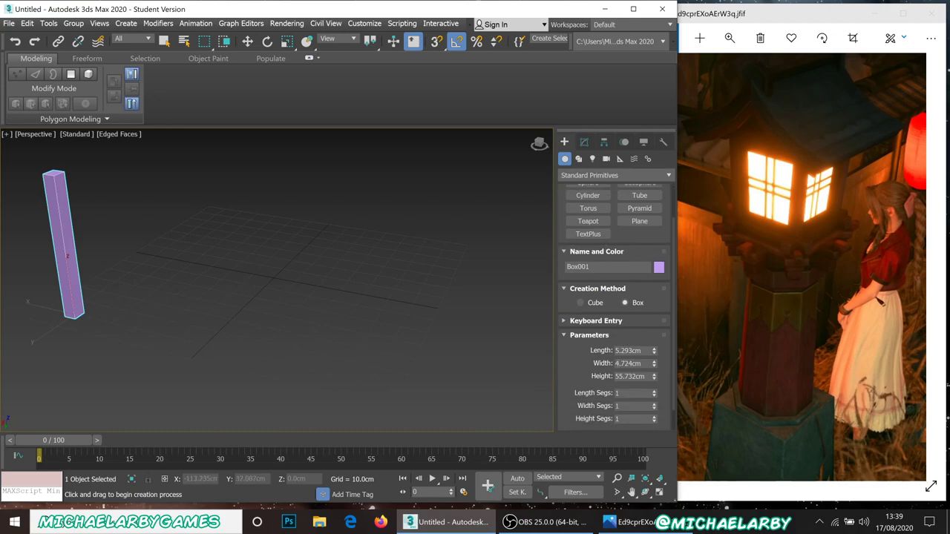
pyautogui.click(629, 376)
pyautogui.write('24cm')
pyautogui.press('Return')
pyautogui.moveTo(174, 272); pyautogui.dragTo(273, 348, button='middle')
pyautogui.scroll(-4, 268, 352)
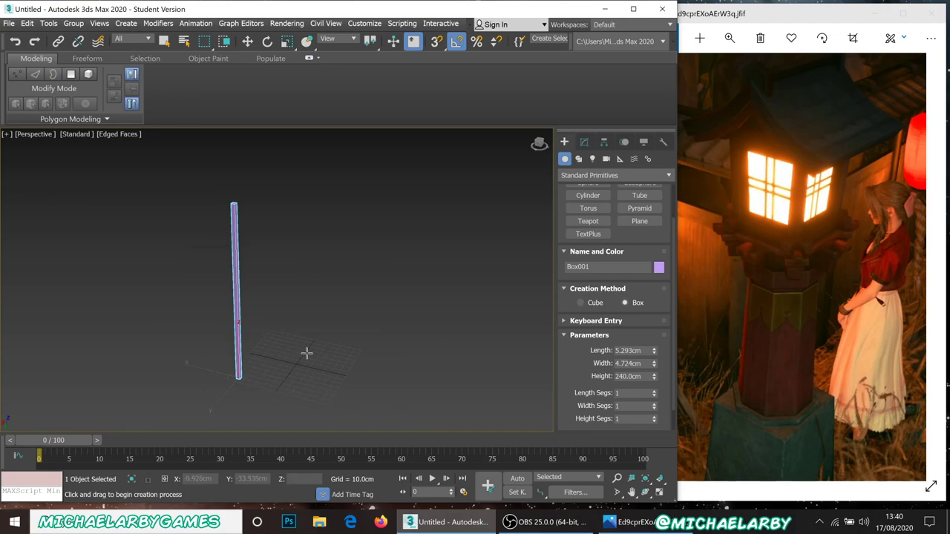
pyautogui.moveTo(307, 353); pyautogui.dragTo(257, 344)
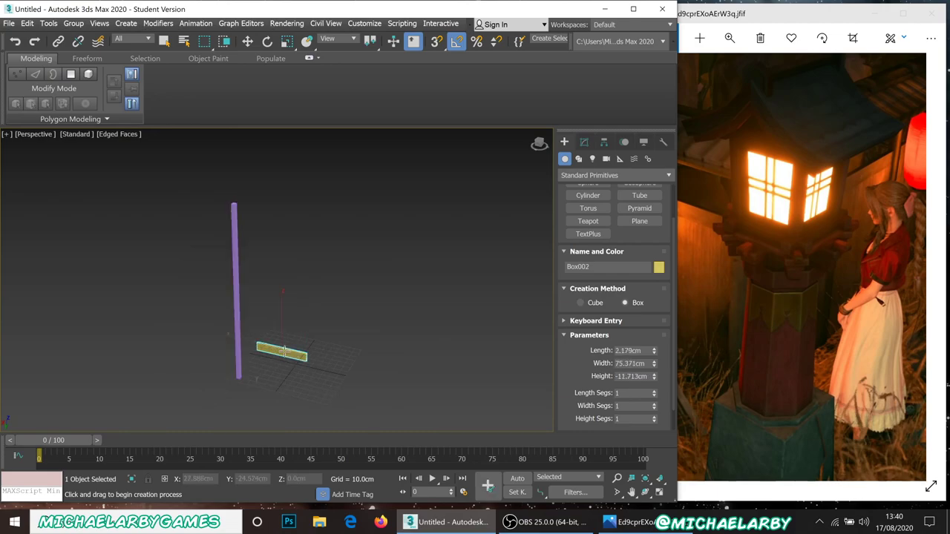
pyautogui.rightClick(267, 334)
pyautogui.press('w')
pyautogui.keyDown('alt'); pyautogui.moveTo(298, 357); pyautogui.dragTo(246, 332, button='middle'); pyautogui.keyUp('alt')
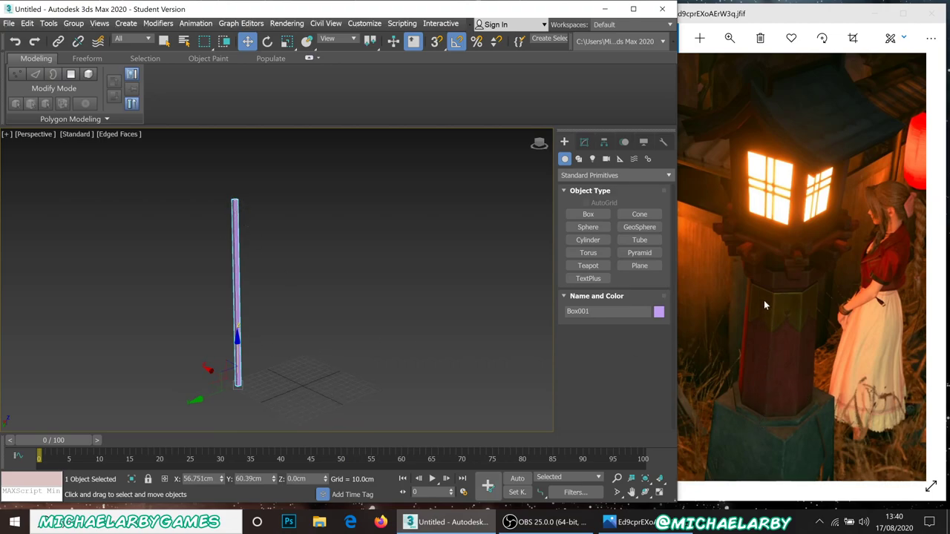
# Create a second box near the grid centre, about 34 cm long, 35 cm wide and 44 cm tall
pyautogui.click(586, 215)
pyautogui.moveTo(285, 383); pyautogui.dragTo(319, 385)
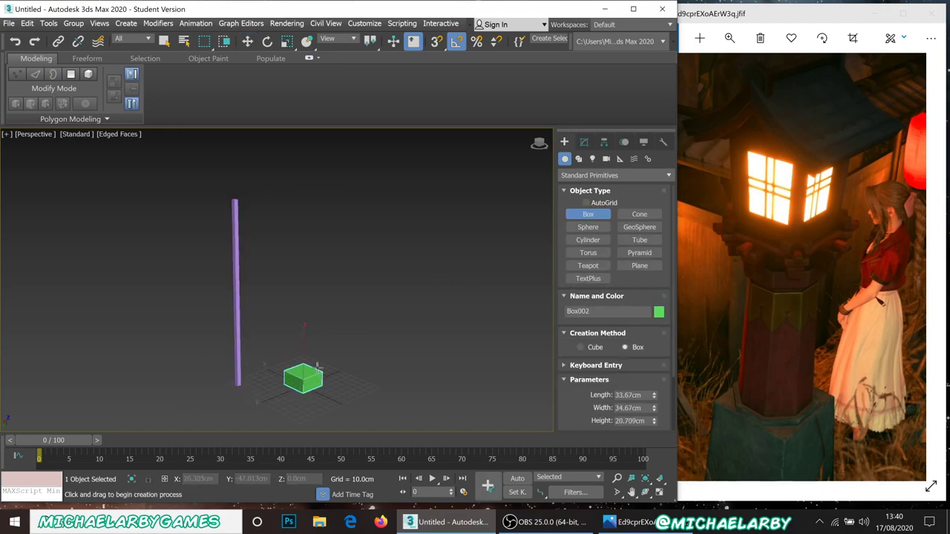
pyautogui.click(303, 394)
pyautogui.scroll(3, 303, 386)
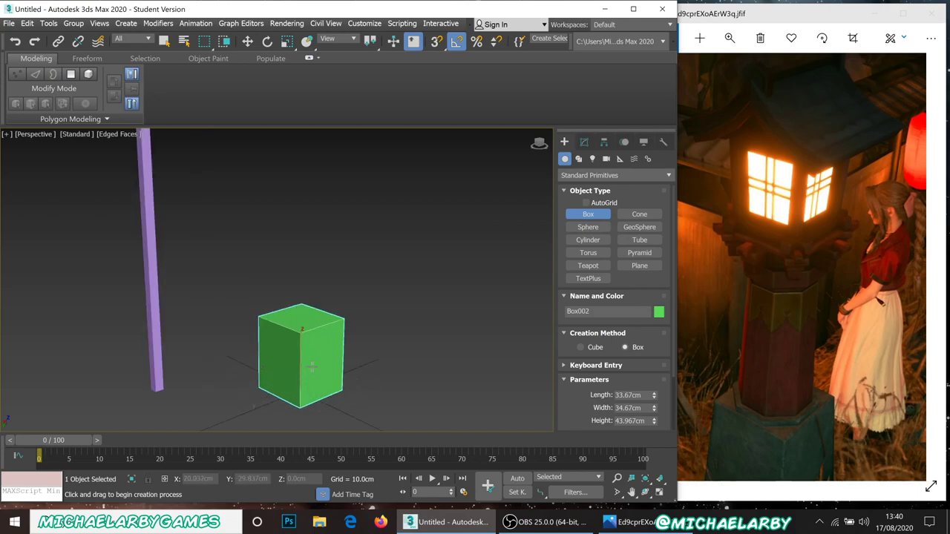
pyautogui.scroll(2, 309, 382)
# Set the new box's length and width to 45 cm and its height to 65 cm
pyautogui.click(628, 395)
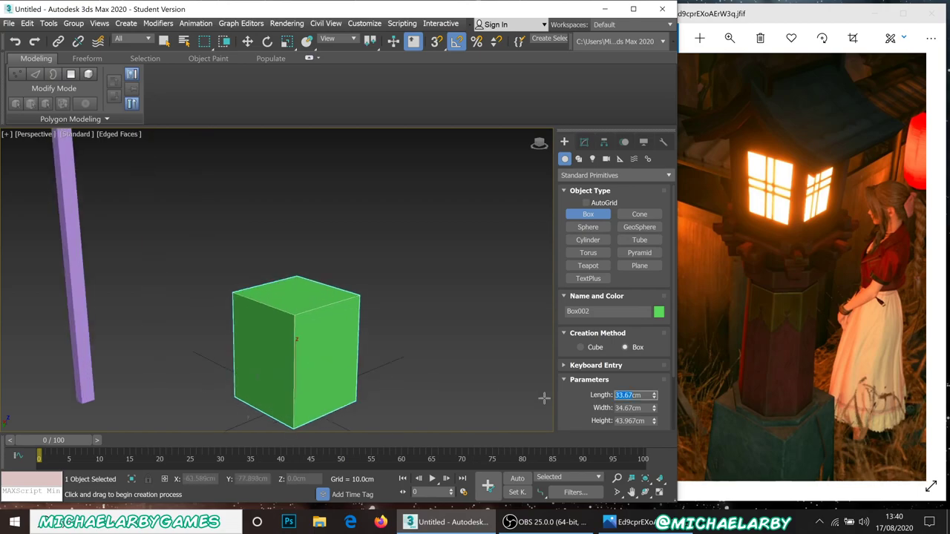
pyautogui.write('45cm')
pyautogui.press('Tab')
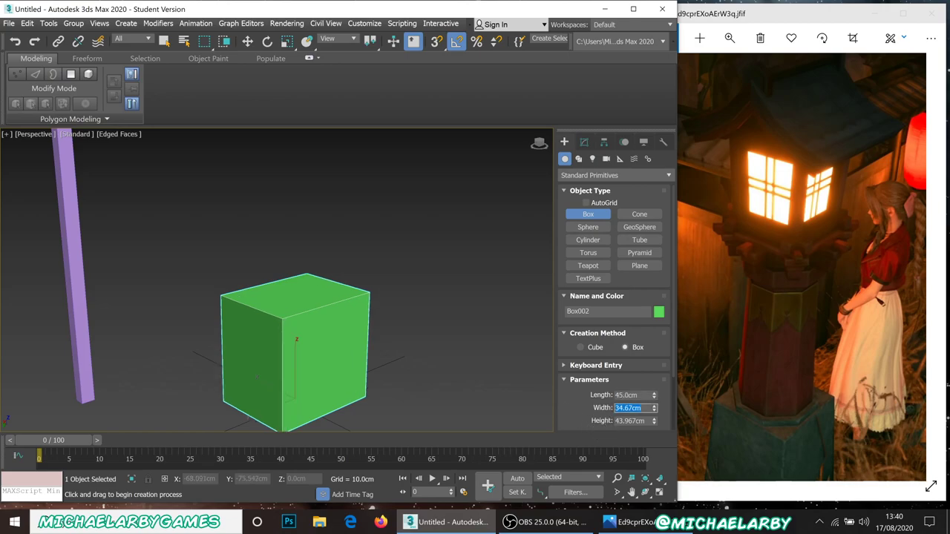
pyautogui.write('45cm')
pyautogui.press('Return')
pyautogui.press('Tab')
pyautogui.write('65')
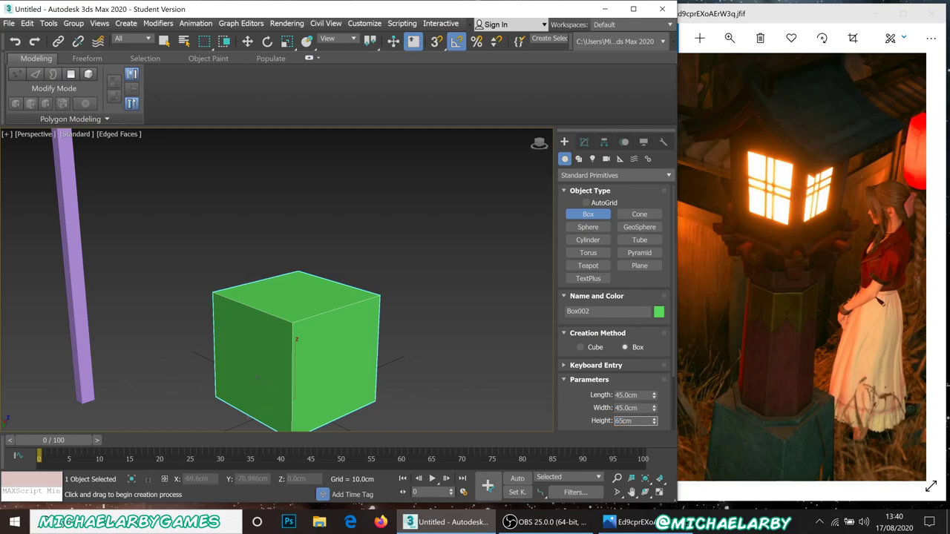
pyautogui.press('Return')
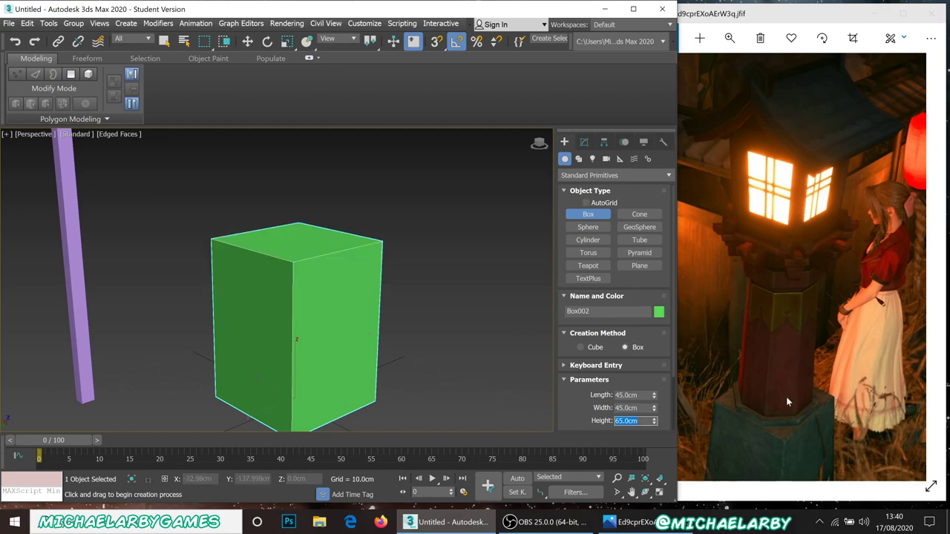
# Convert the 45 by 45 cm box to an Editable Poly
pyautogui.press('w')
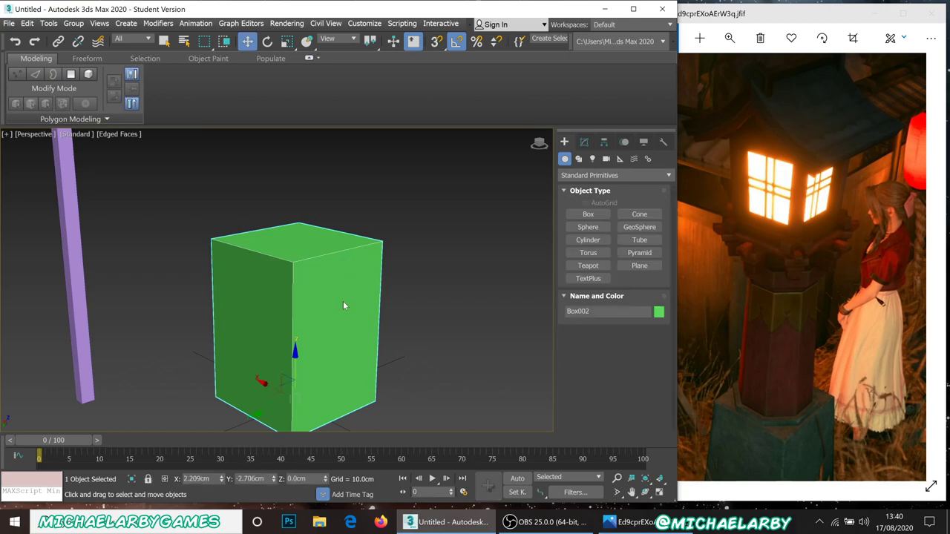
pyautogui.rightClick(343, 301)
pyautogui.moveTo(394, 430)
pyautogui.click(493, 436)
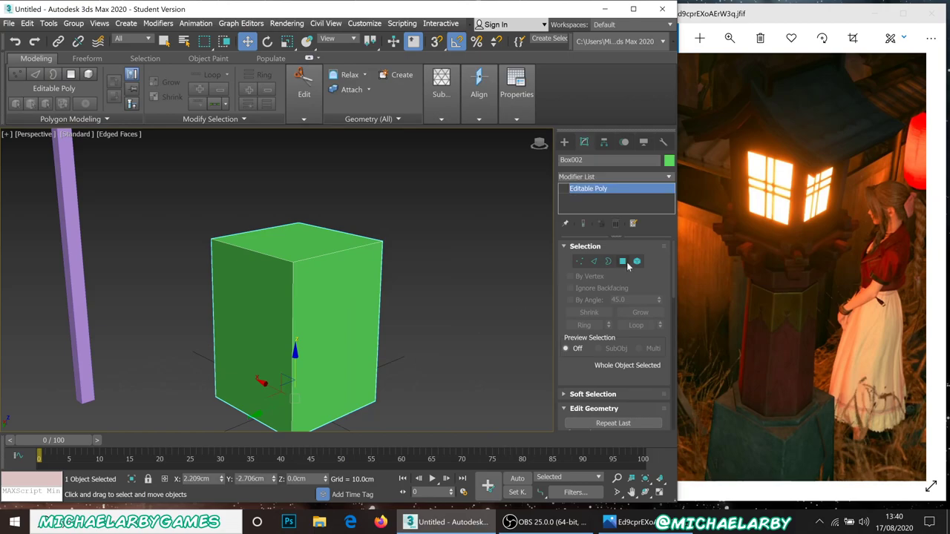
# Taper the box by scaling its top polygon to about 89% in X and Y
pyautogui.click(622, 261)
pyautogui.click(309, 244)
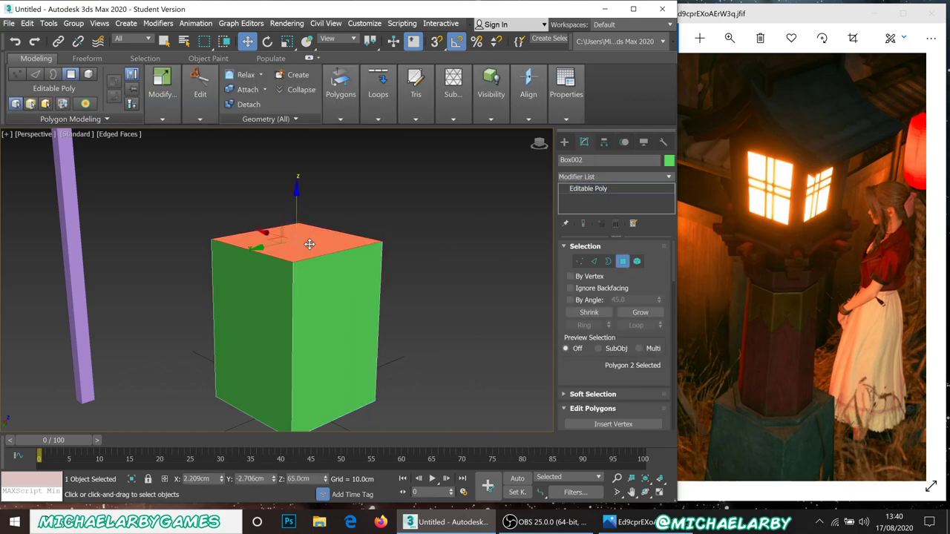
pyautogui.click(286, 41)
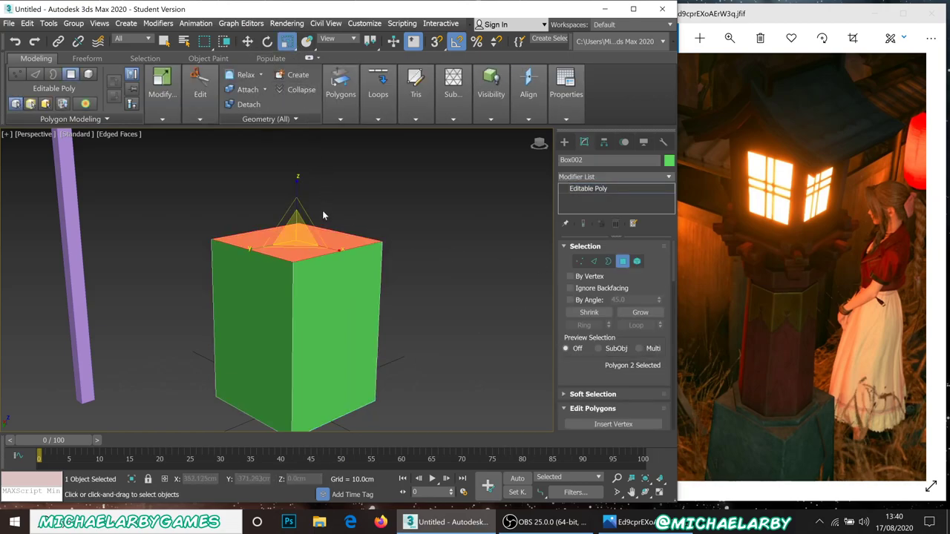
pyautogui.moveTo(298, 247); pyautogui.dragTo(301, 246)
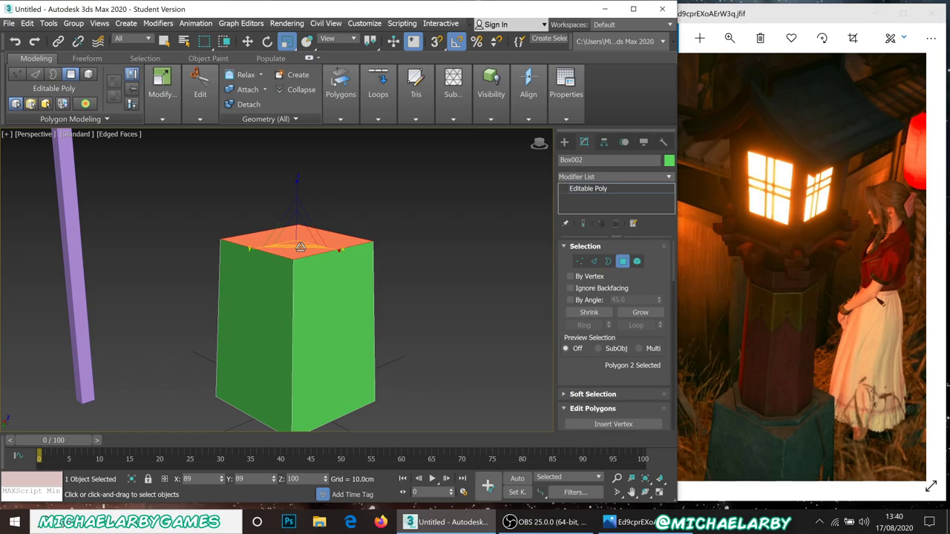
pyautogui.moveTo(301, 246); pyautogui.dragTo(300, 247)
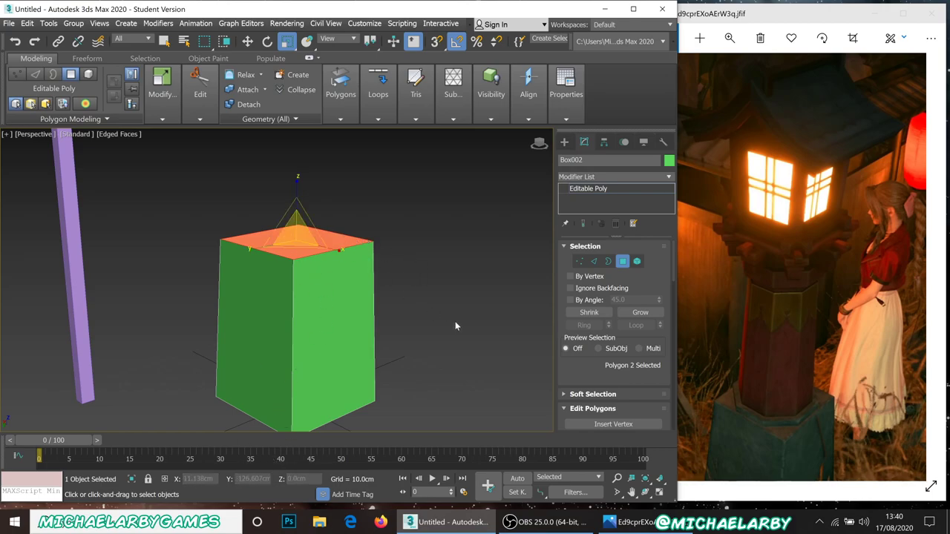
pyautogui.click(622, 262)
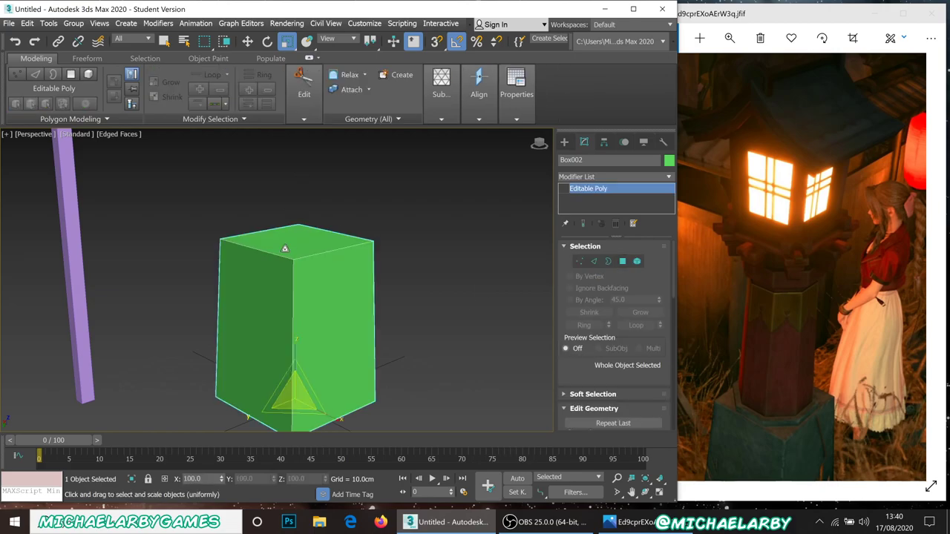
# Centre the tapered box on the grid by setting its X and Y positions to 0 cm
pyautogui.scroll(-3, 438, 287)
pyautogui.rightClick(436, 315)
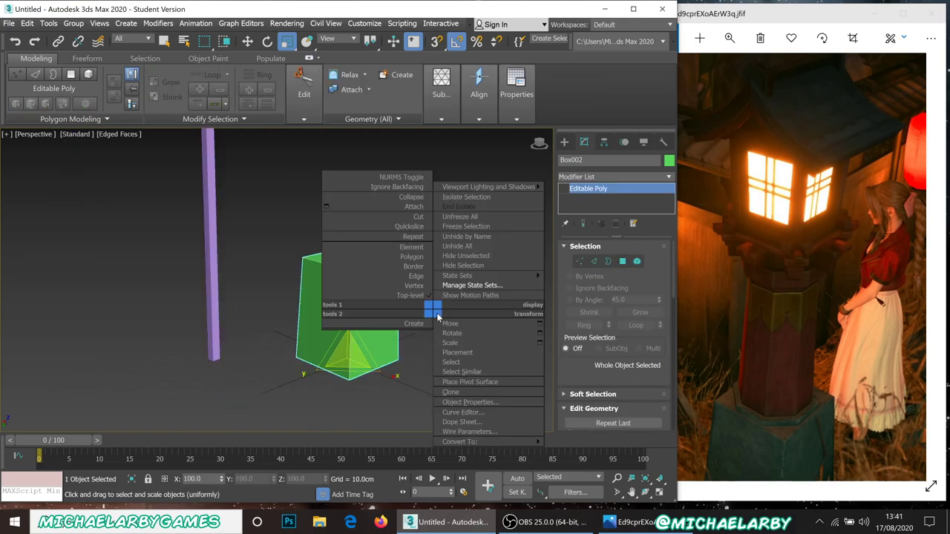
pyautogui.press('Escape')
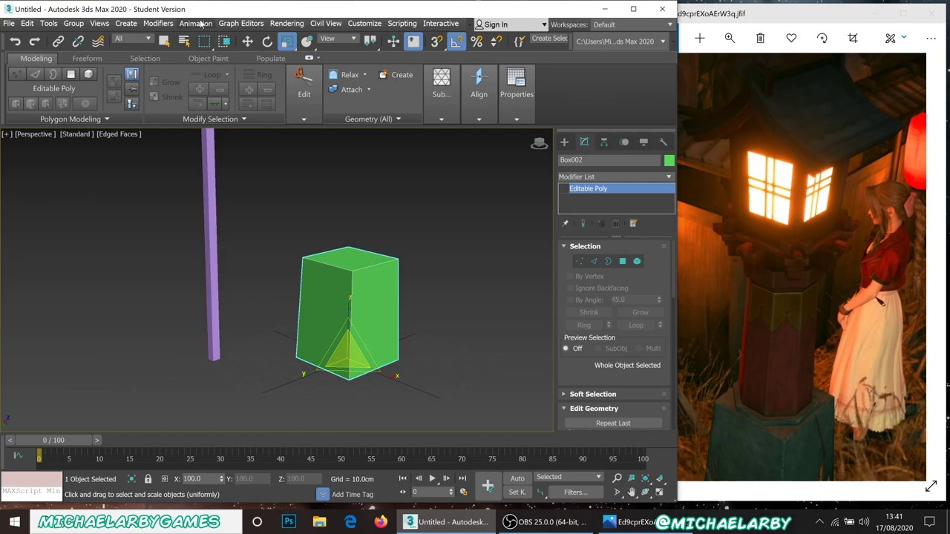
pyautogui.click(247, 41)
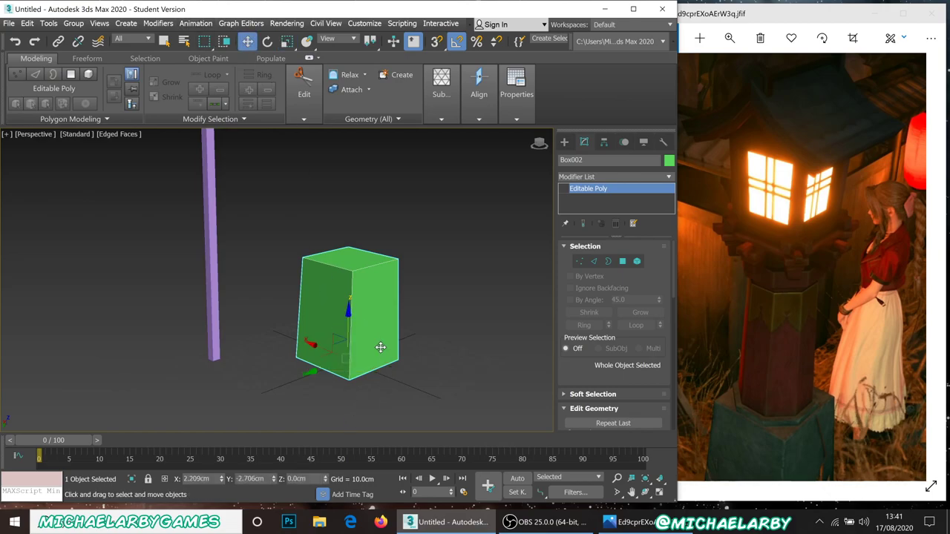
pyautogui.moveTo(222, 480)
pyautogui.mouseDown()
pyautogui.moveTo(223, 445)
pyautogui.moveTo(222, 480)
pyautogui.mouseUp()
pyautogui.rightClick(222, 480)
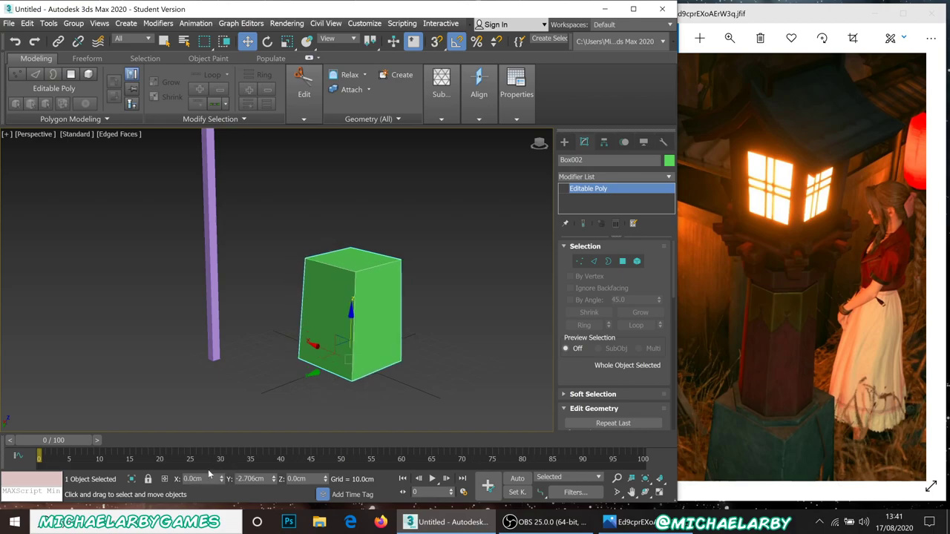
pyautogui.doubleClick(245, 478)
pyautogui.write('0')
pyautogui.press('Return')
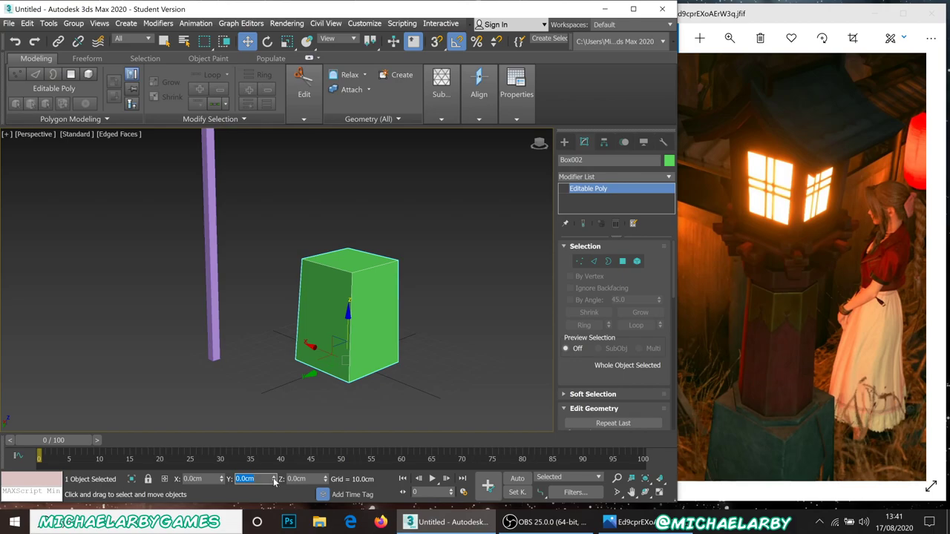
# Create an upright cylinder beside the tapered box, with a radius of about 13.4 cm and a height of about 96.6 cm
pyautogui.click(428, 341)
pyautogui.click(565, 142)
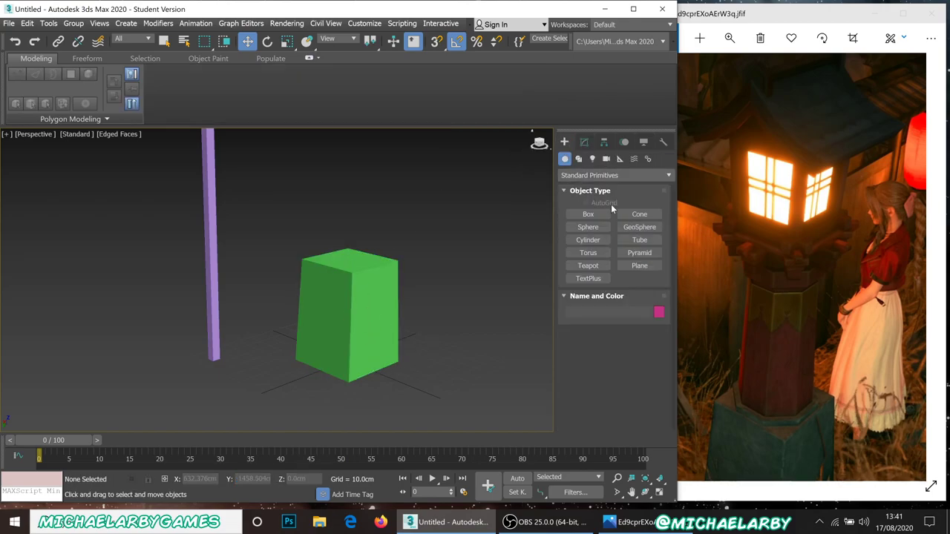
pyautogui.click(588, 240)
pyautogui.moveTo(391, 376); pyautogui.dragTo(410, 379)
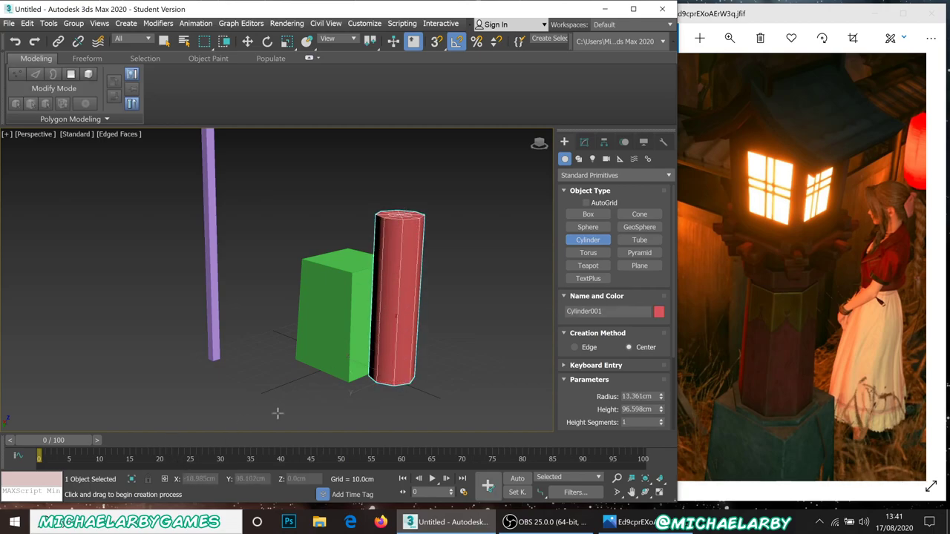
pyautogui.scroll(-2, 623, 363)
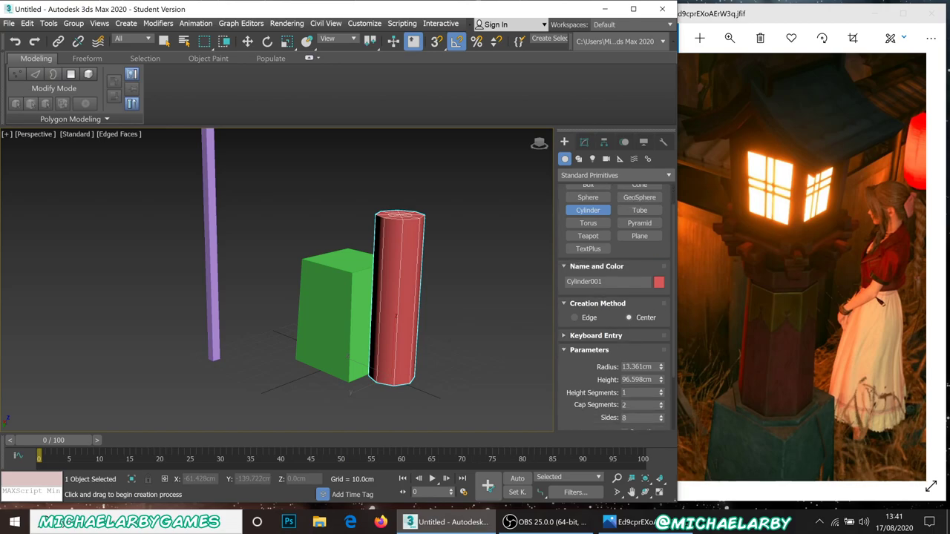
# Try other side, cap-segment and height-segment counts on the cylinder, returning to 8 sides, 2 cap segments and 1 height segment
pyautogui.moveTo(661, 420); pyautogui.dragTo(661, 418)
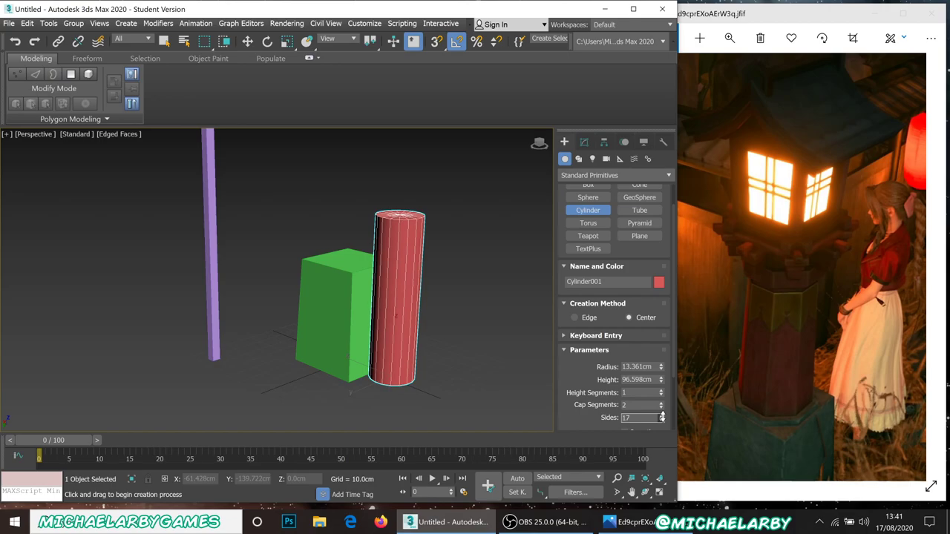
pyautogui.write('8')
pyautogui.press('Return')
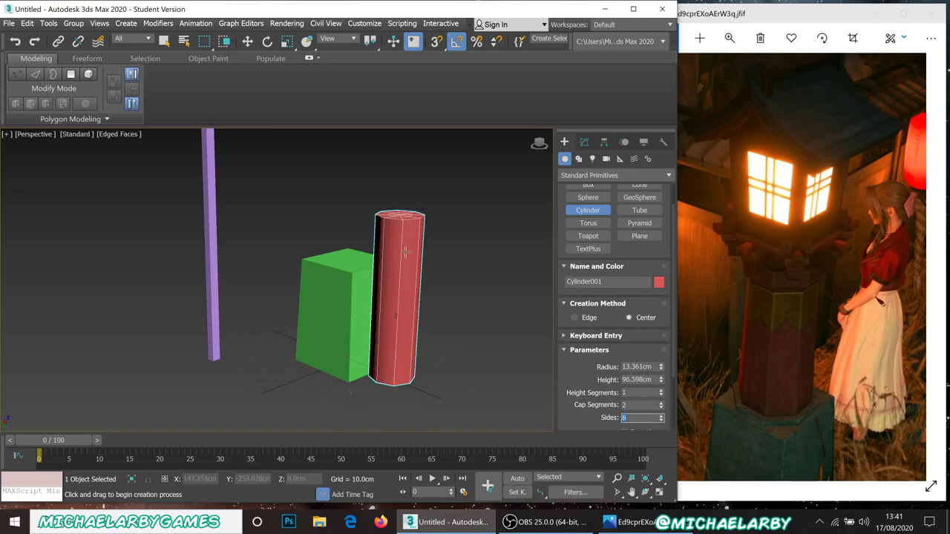
pyautogui.keyDown('alt'); pyautogui.moveTo(330, 248); pyautogui.dragTo(307, 258, button='middle'); pyautogui.keyUp('alt')
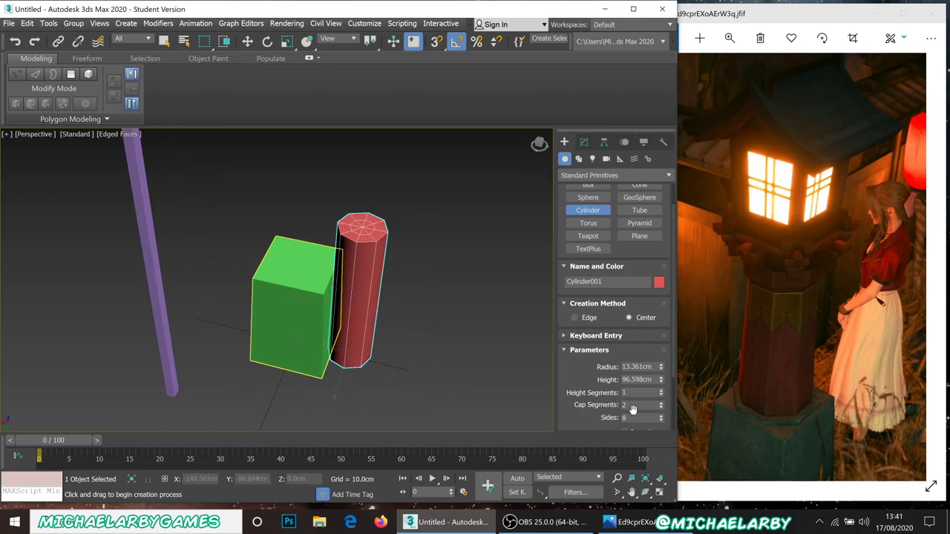
pyautogui.click(662, 408)
pyautogui.click(661, 402)
pyautogui.moveTo(662, 396); pyautogui.dragTo(661, 387)
pyautogui.rightClick(661, 392)
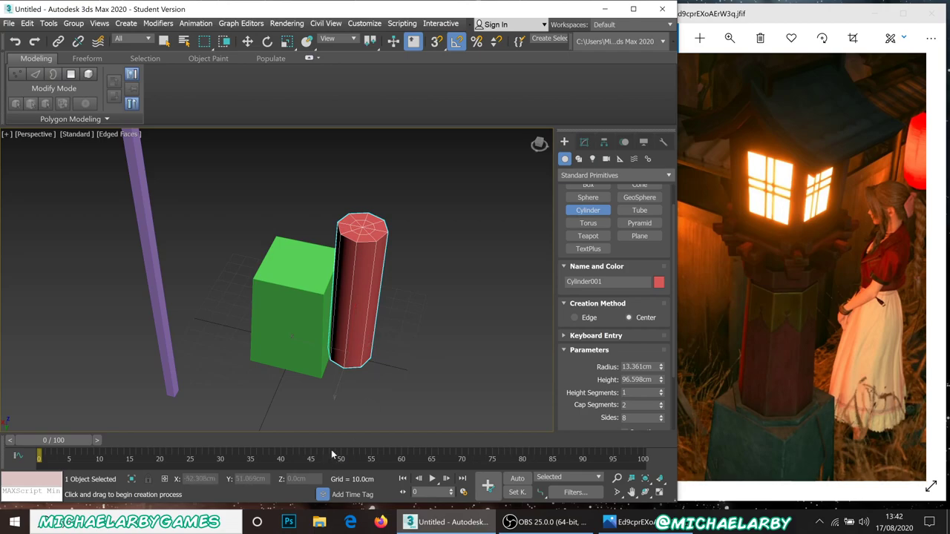
# Centre the cylinder on the grid by setting its X and Y positions to 0 cm
pyautogui.click(248, 41)
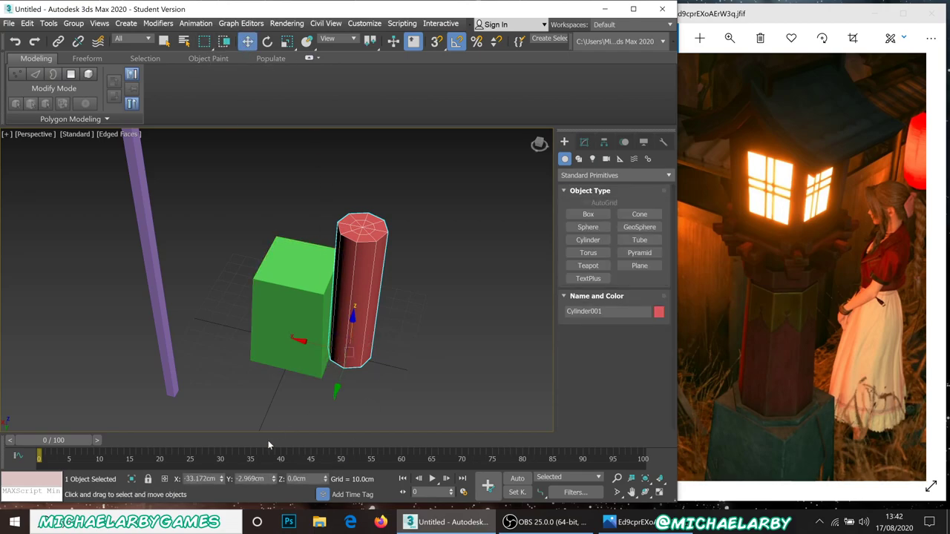
pyautogui.rightClick(275, 480)
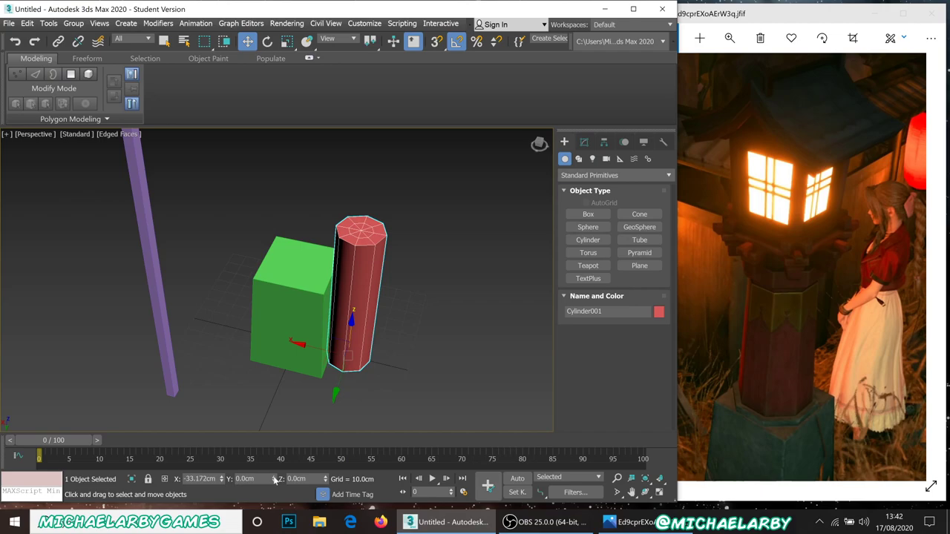
pyautogui.rightClick(221, 480)
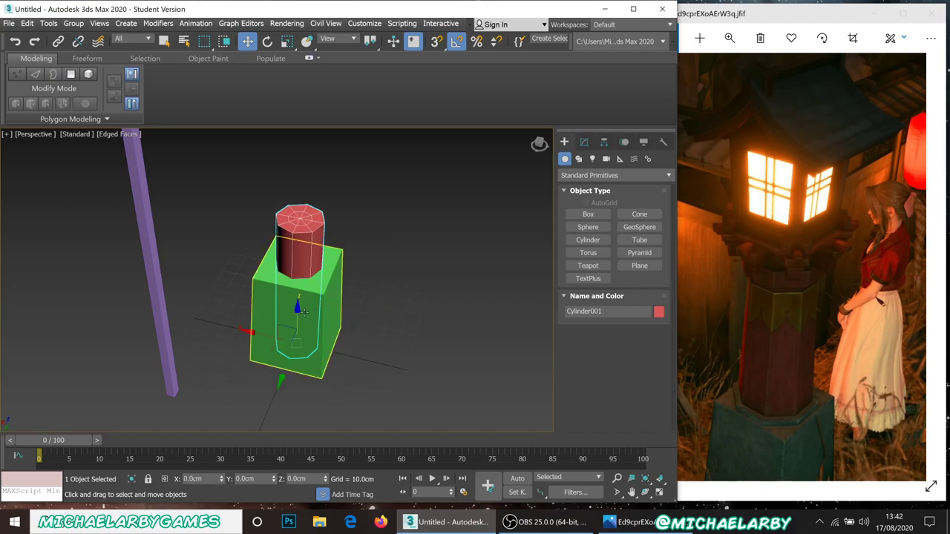
# Raise the cylinder along Z to about 64.8 cm so it stands on top of the tapered box
pyautogui.moveTo(297, 319); pyautogui.dragTo(285, 243)
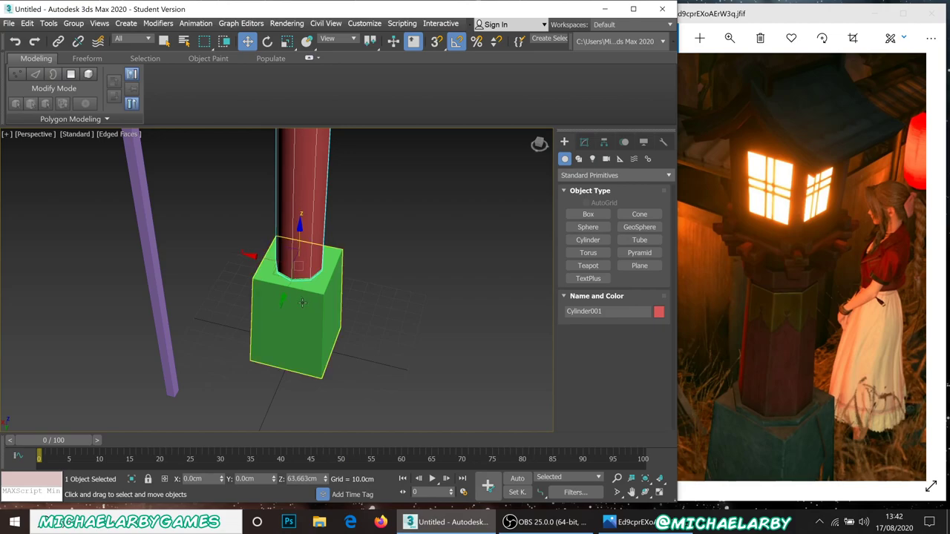
pyautogui.scroll(4, 285, 243)
pyautogui.scroll(2, 290, 237)
pyautogui.moveTo(322, 201); pyautogui.dragTo(324, 193)
pyautogui.scroll(-3, 327, 236)
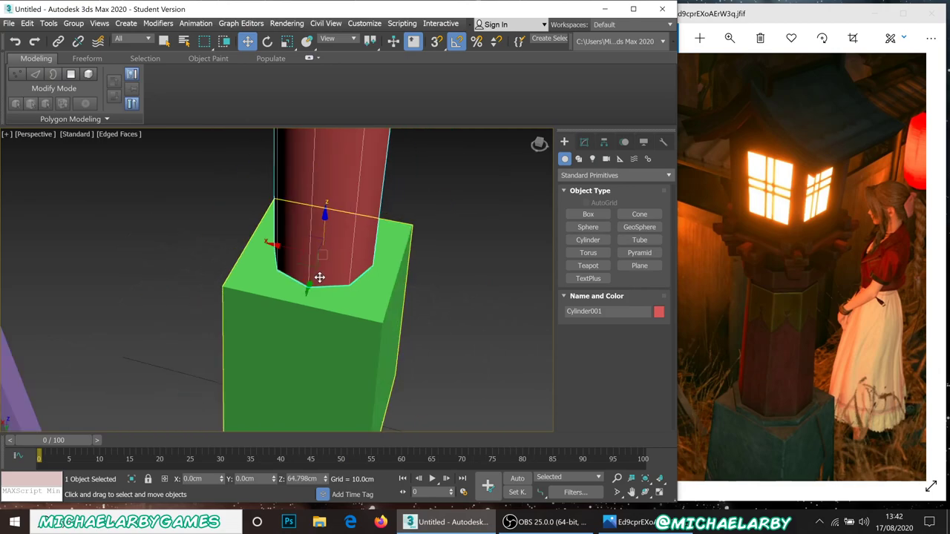
pyautogui.scroll(1, 335, 244)
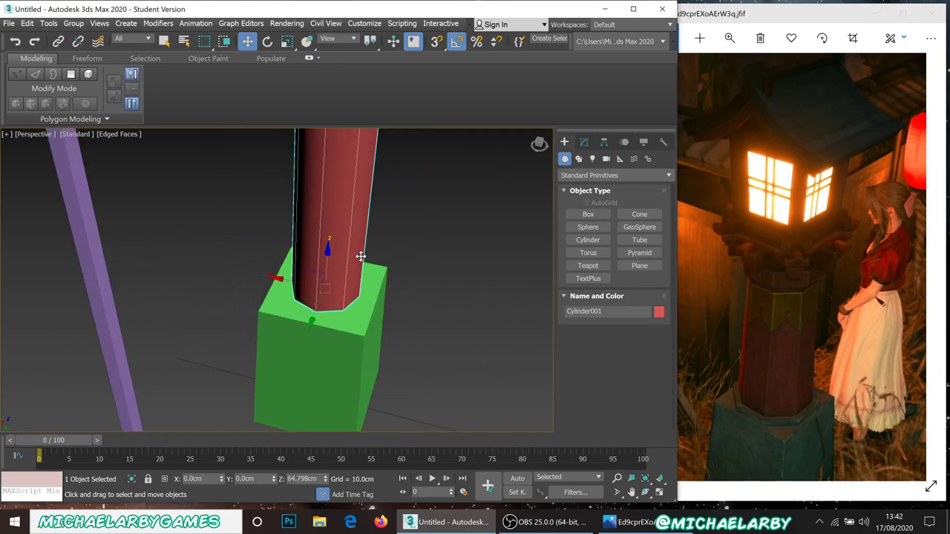
# Increase the cylinder's radius to 15.9 cm
pyautogui.click(584, 142)
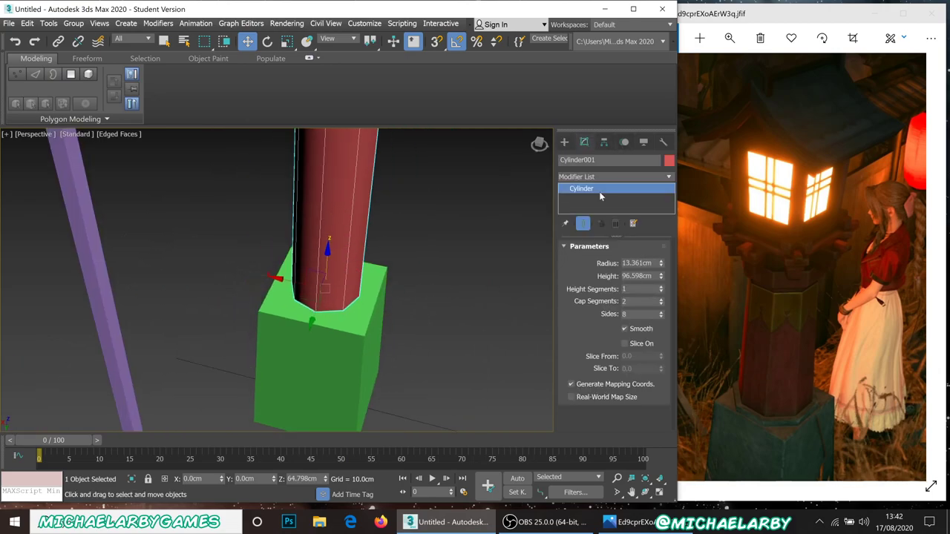
pyautogui.click(661, 264)
pyautogui.moveTo(662, 265); pyautogui.dragTo(659, 254)
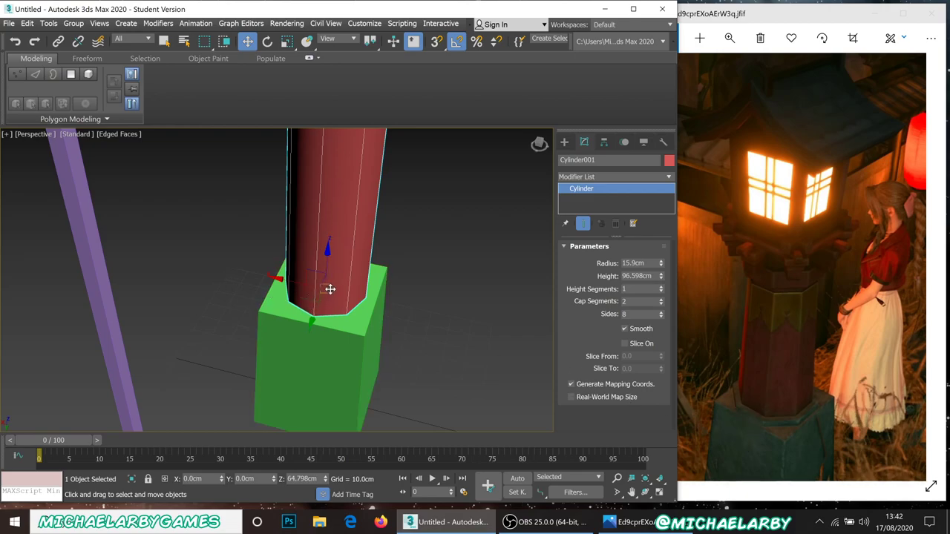
# Shorten the cylinder to a height of about 81.1 cm, comparing its proportions with the reference photo
pyautogui.keyDown('alt'); pyautogui.moveTo(331, 282); pyautogui.dragTo(331, 334, button='middle'); pyautogui.keyUp('alt')
pyautogui.scroll(-1, 330, 334)
pyautogui.scroll(-1, 314, 269)
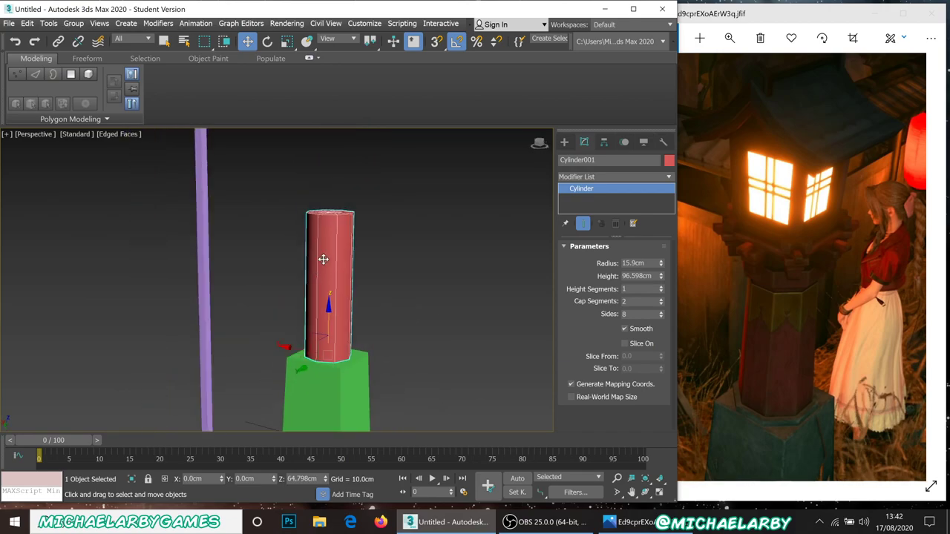
pyautogui.scroll(-2, 376, 285)
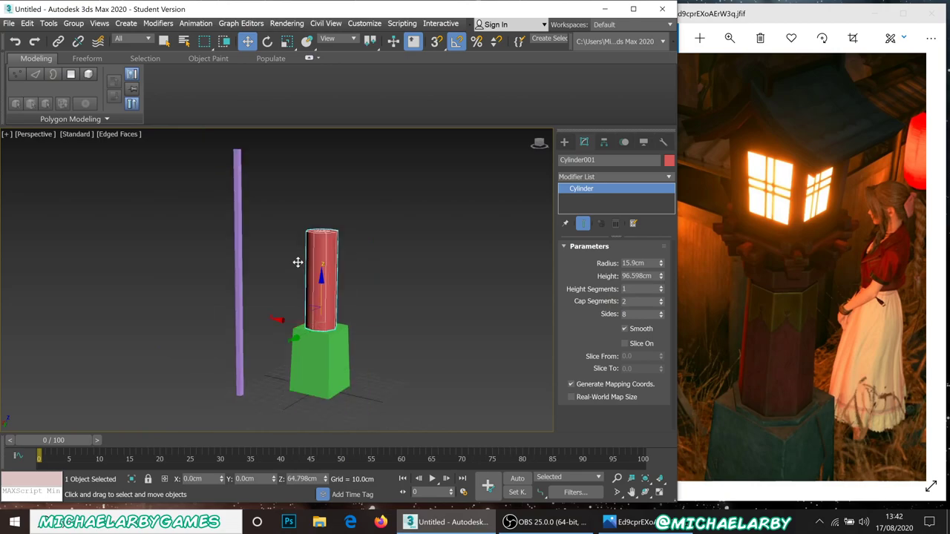
pyautogui.scroll(1, 297, 257)
pyautogui.click(769, 299)
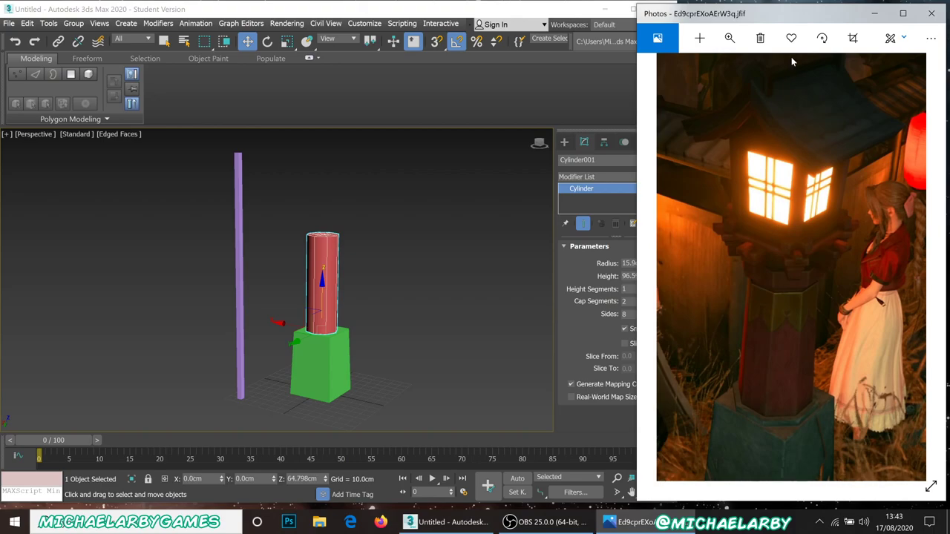
pyautogui.click(326, 252)
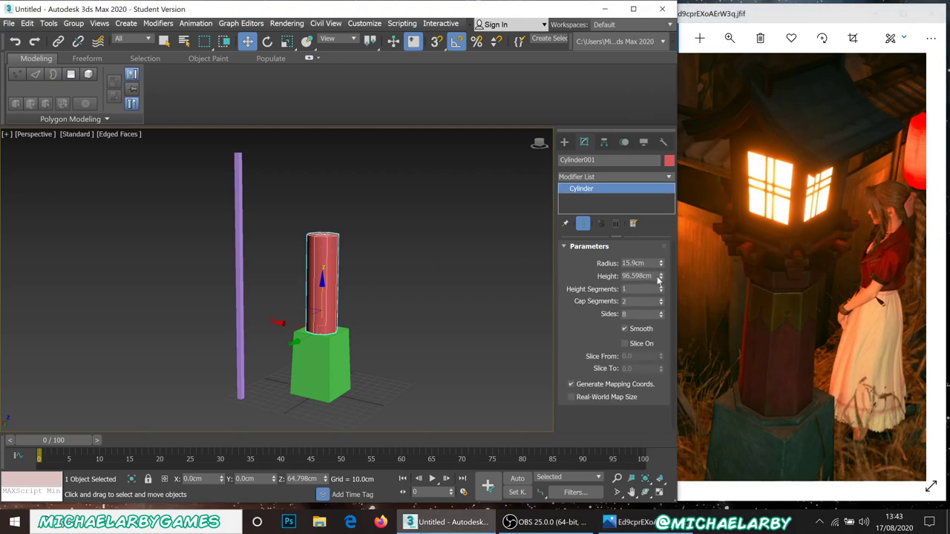
pyautogui.moveTo(660, 278); pyautogui.dragTo(660, 277)
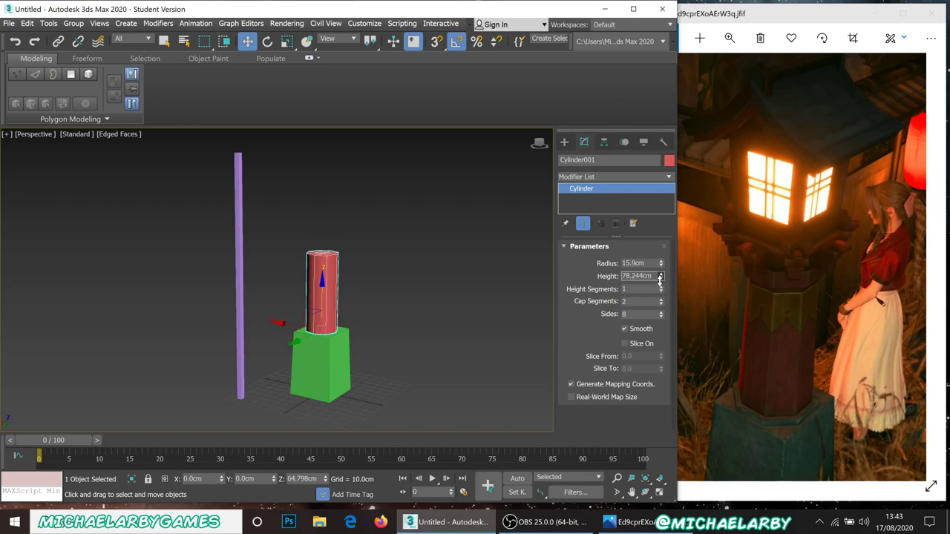
pyautogui.moveTo(661, 278); pyautogui.dragTo(662, 279)
pyautogui.click(853, 327)
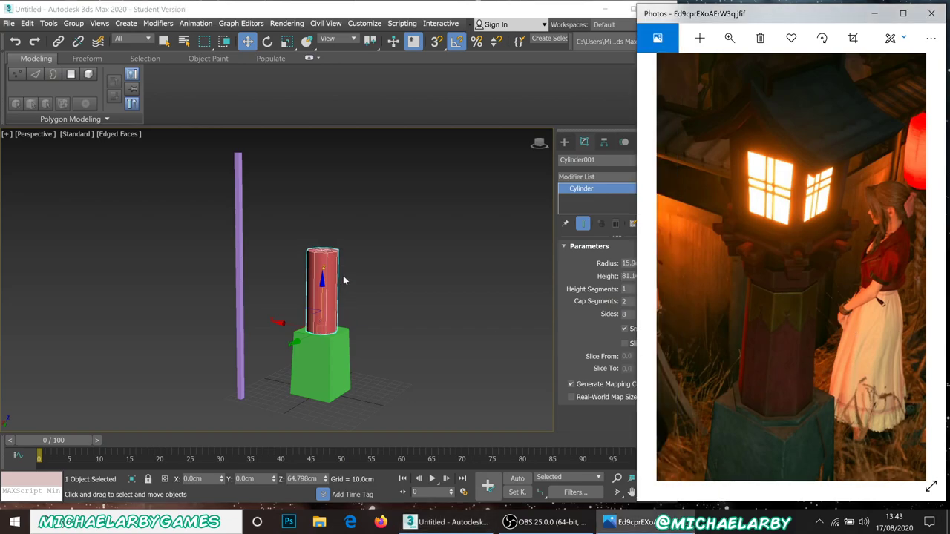
pyautogui.click(396, 284)
pyautogui.click(331, 293)
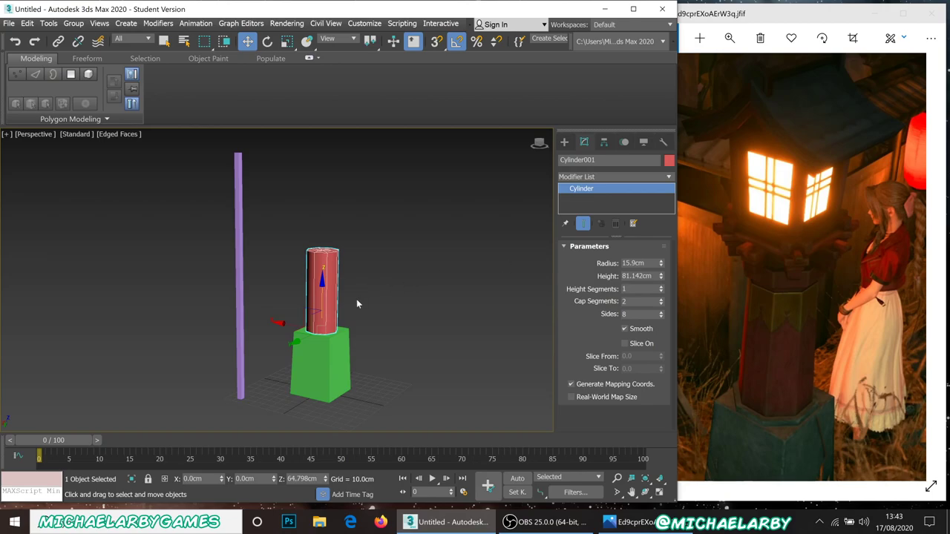
# Rename the green tapered box as lantern_base
pyautogui.click(356, 304)
pyautogui.scroll(3, 310, 330)
pyautogui.click(326, 330)
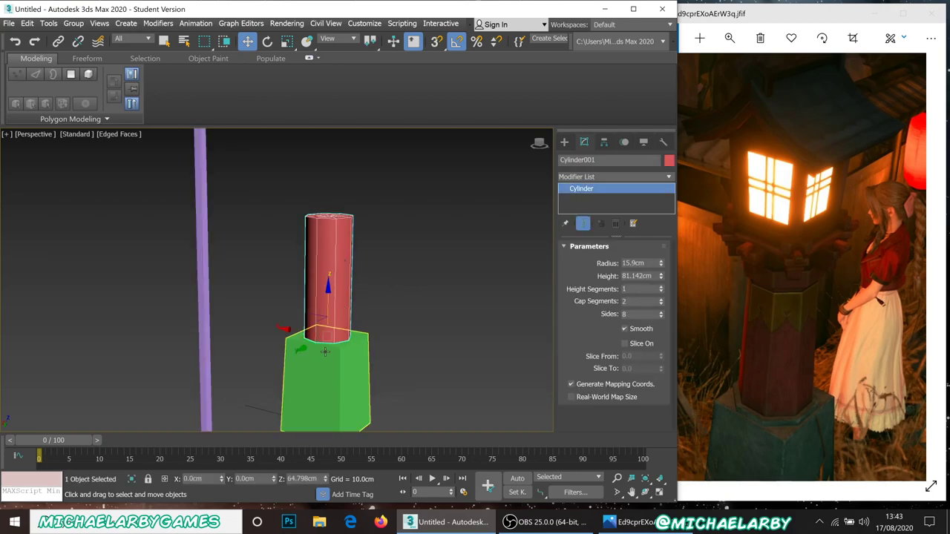
pyautogui.hotkey('alt', 'e')
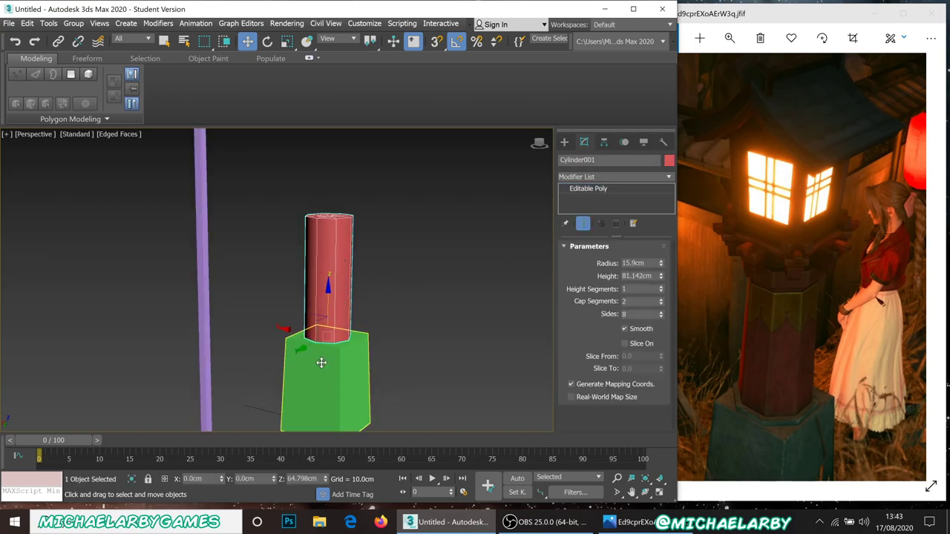
pyautogui.click(320, 361)
pyautogui.write('lantern_base')
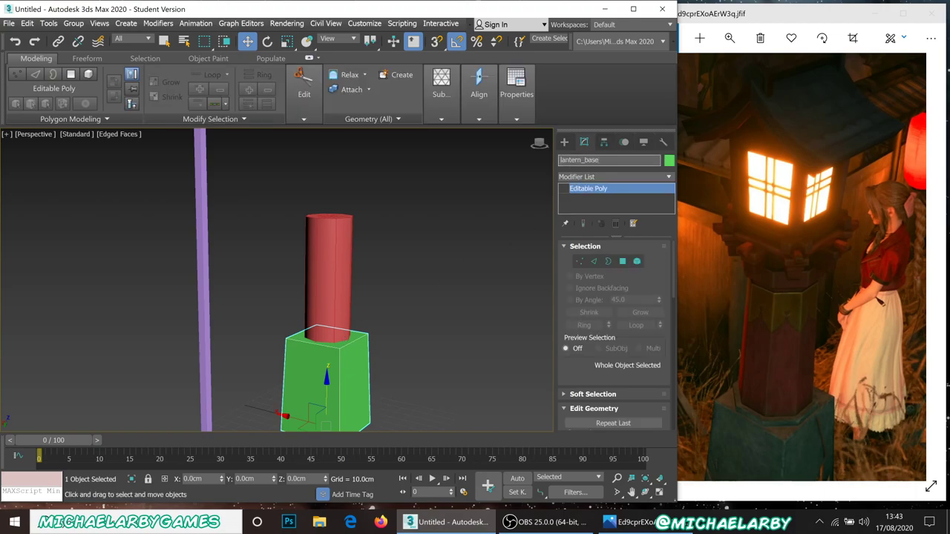
pyautogui.press('Return')
# Rename the red cylinder as lantern_pillar
pyautogui.click(330, 240)
pyautogui.click(609, 160)
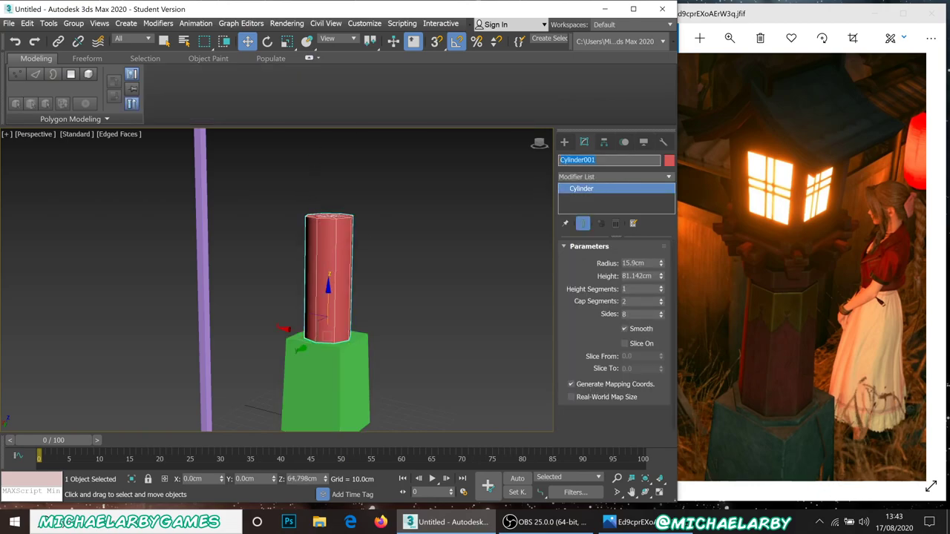
pyautogui.press('BackSpace')
pyautogui.write('lantern_piller')
pyautogui.press('Return')
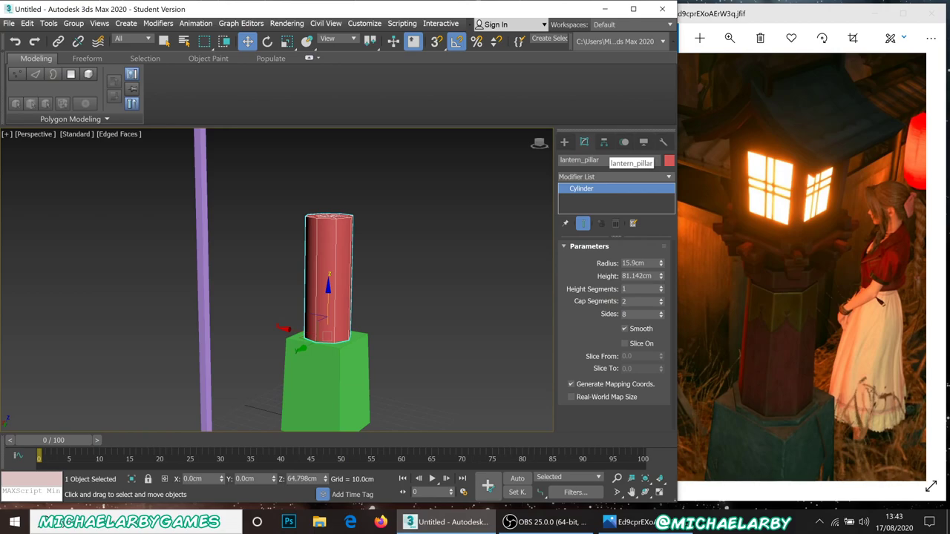
pyautogui.click(416, 263)
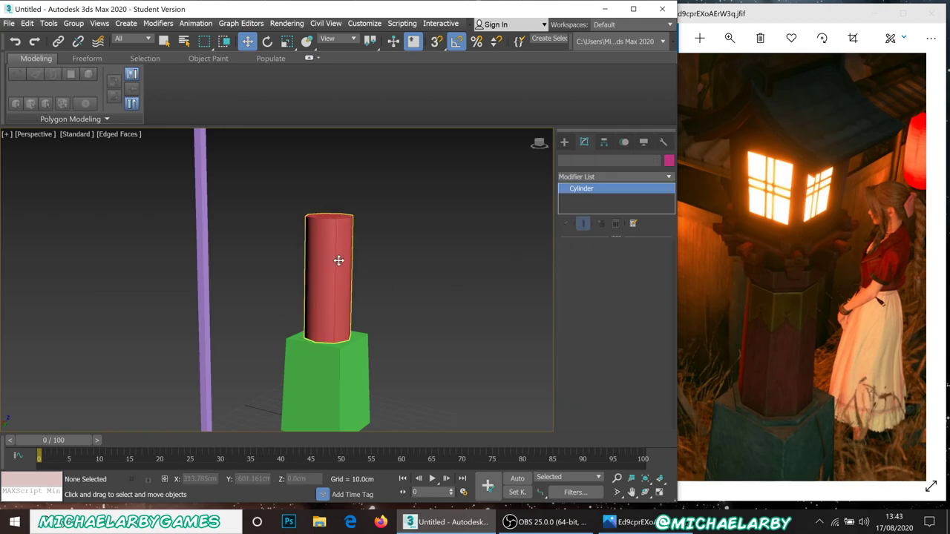
# Rotate the pillar 22.5 degrees about Z so its flat faces line up with the base's sides
pyautogui.click(339, 260)
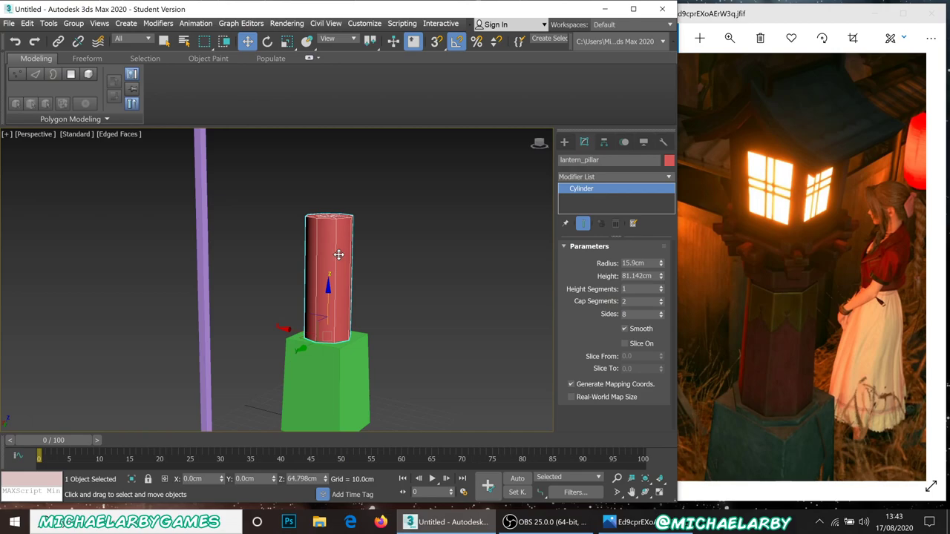
pyautogui.keyDown('alt'); pyautogui.moveTo(335, 236); pyautogui.dragTo(343, 260, button='middle'); pyautogui.keyUp('alt')
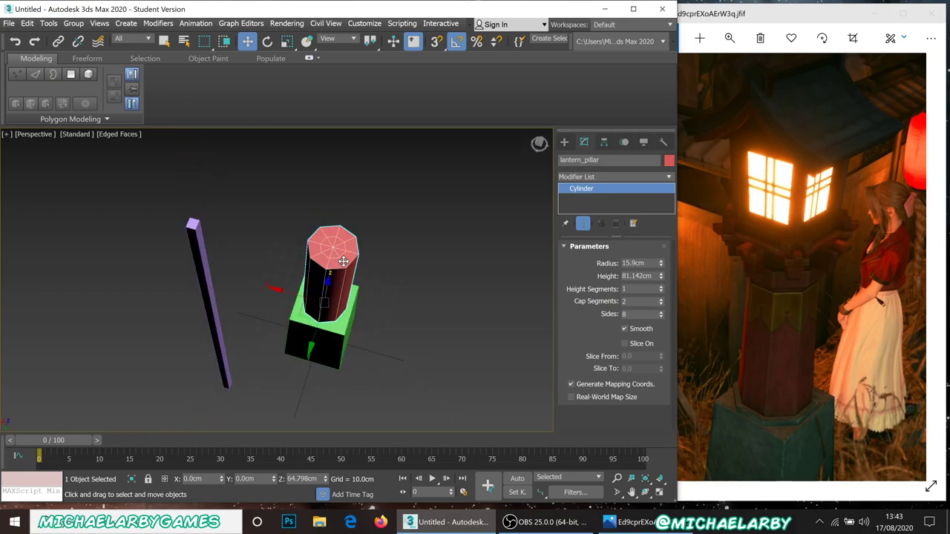
pyautogui.scroll(4, 343, 261)
pyautogui.scroll(-3, 327, 323)
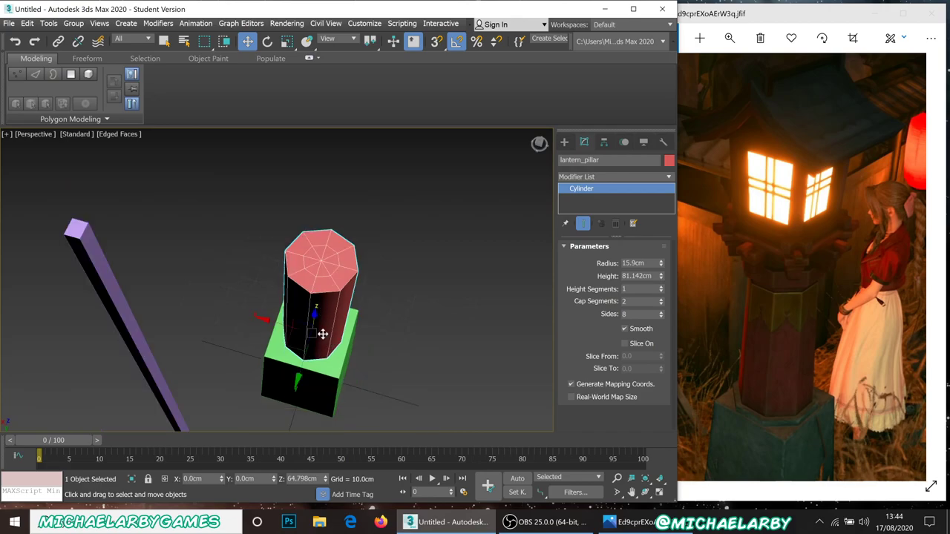
pyautogui.scroll(3, 314, 357)
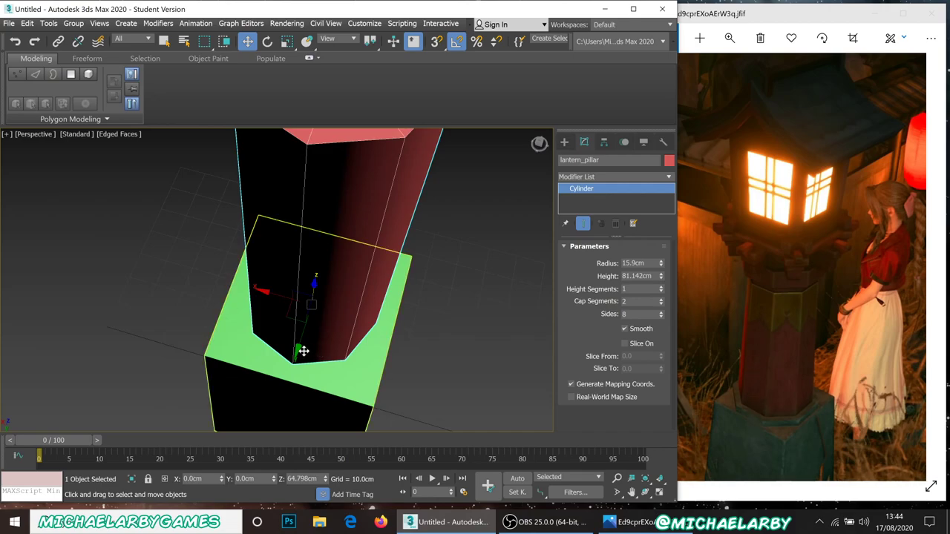
pyautogui.click(296, 287)
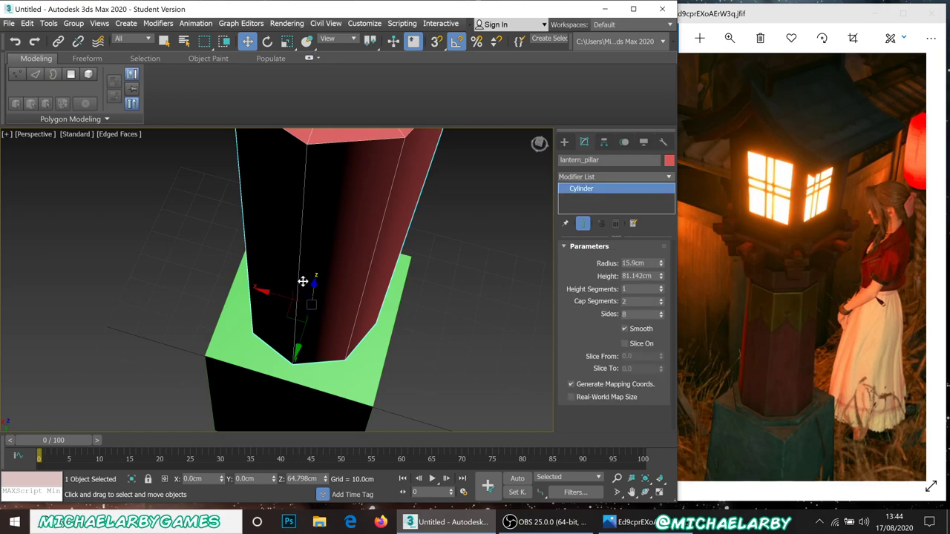
pyautogui.click(267, 41)
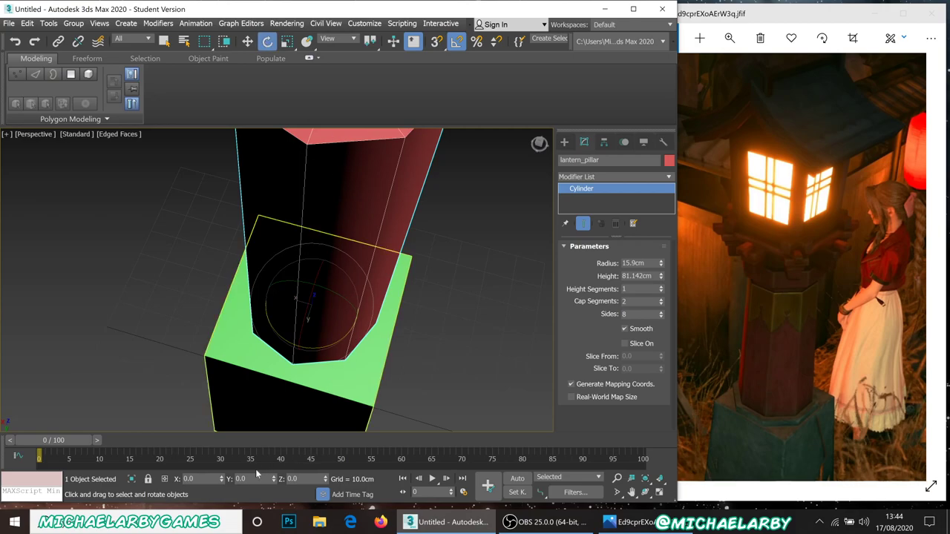
pyautogui.moveTo(325, 481)
pyautogui.mouseDown()
pyautogui.moveTo(322, 441)
pyautogui.moveTo(324, 465)
pyautogui.mouseUp()
pyautogui.rightClick(324, 466)
pyautogui.click(304, 478)
pyautogui.write('22.5')
pyautogui.press('Return')
# Convert the rotated pillar to an Editable Poly
pyautogui.scroll(-3, 318, 346)
pyautogui.keyDown('alt'); pyautogui.moveTo(318, 346); pyautogui.dragTo(325, 314, button='middle'); pyautogui.keyUp('alt')
pyautogui.scroll(-2, 325, 313)
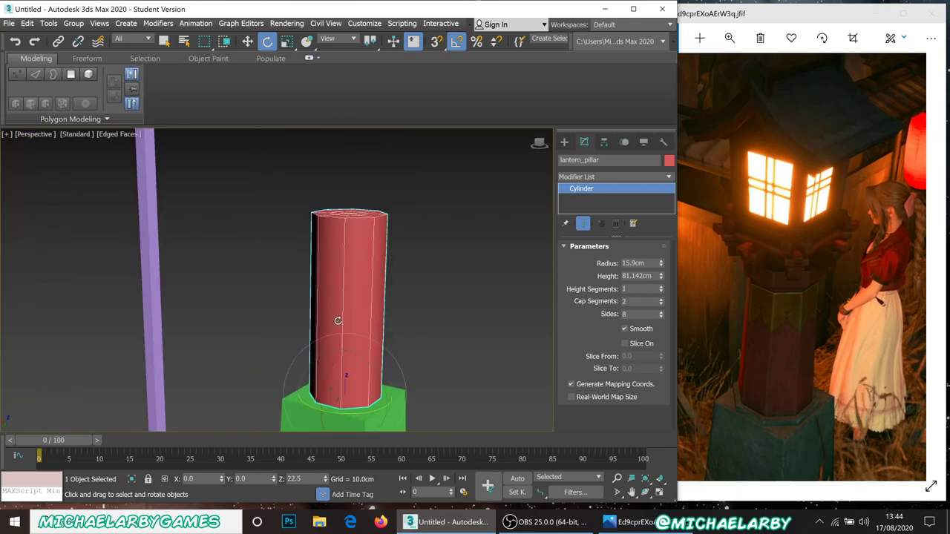
pyautogui.rightClick(355, 253)
pyautogui.moveTo(405, 378)
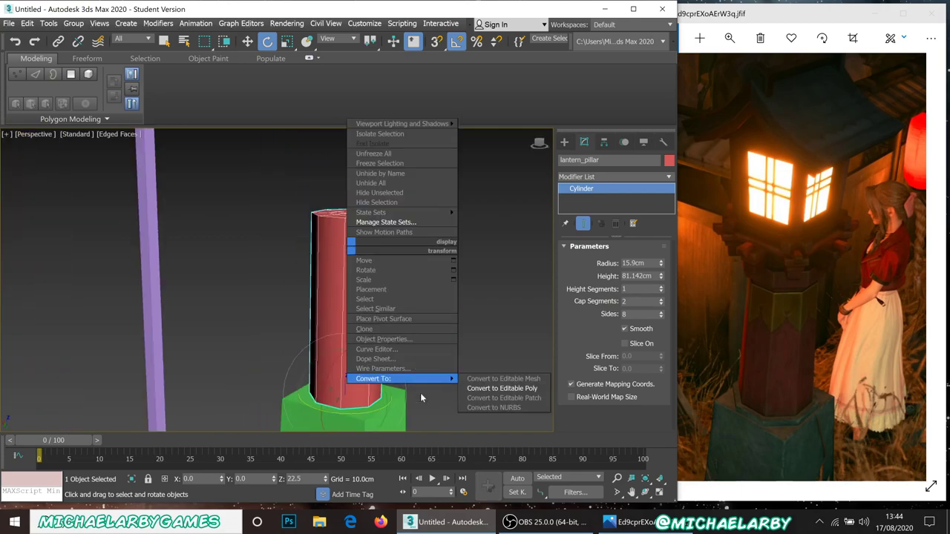
pyautogui.click(504, 388)
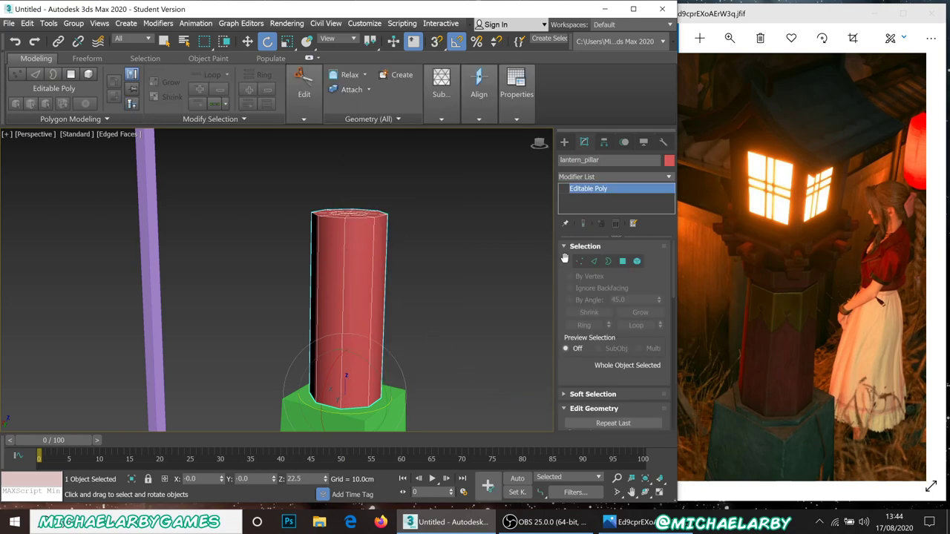
# Scale the vertices at the top of the pillar slightly inward so it tapers toward the top
pyautogui.click(580, 262)
pyautogui.moveTo(276, 181); pyautogui.dragTo(429, 248)
pyautogui.click(287, 42)
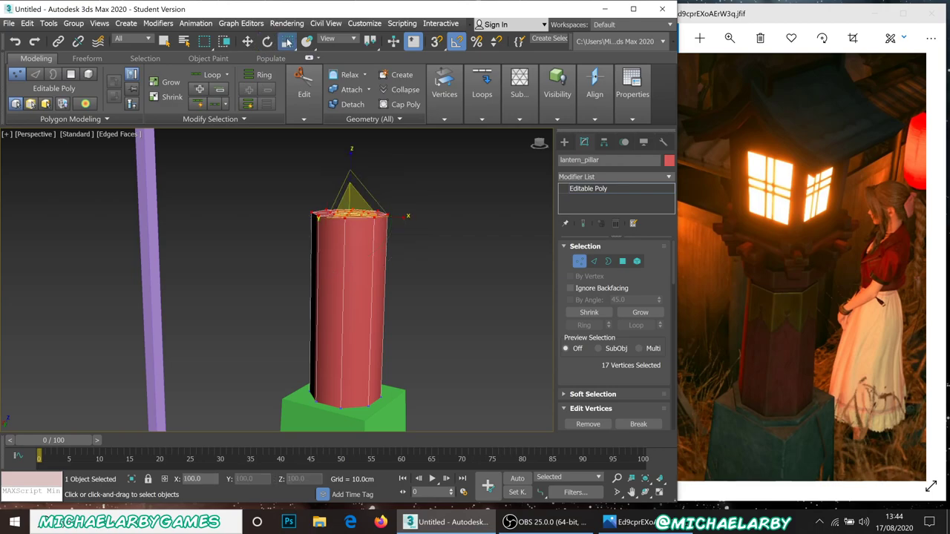
pyautogui.keyDown('alt'); pyautogui.moveTo(376, 261); pyautogui.dragTo(403, 227, button='middle'); pyautogui.keyUp('alt')
pyautogui.moveTo(359, 227); pyautogui.dragTo(347, 224)
pyautogui.click(448, 274)
pyautogui.moveTo(434, 293)
pyautogui.keyDown('alt'); pyautogui.mouseDown(button='middle')
pyautogui.moveTo(442, 271)
pyautogui.moveTo(413, 266)
pyautogui.moveTo(445, 291)
pyautogui.mouseUp(button='middle'); pyautogui.keyUp('alt')
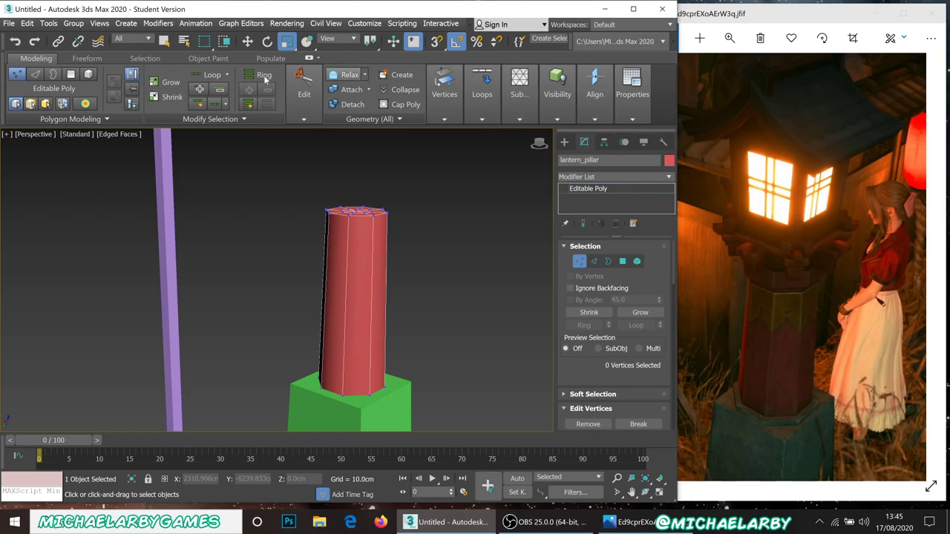
# Insert a horizontal edge loop around the pillar just above its bottom edge with Swift Loop
pyautogui.click(303, 90)
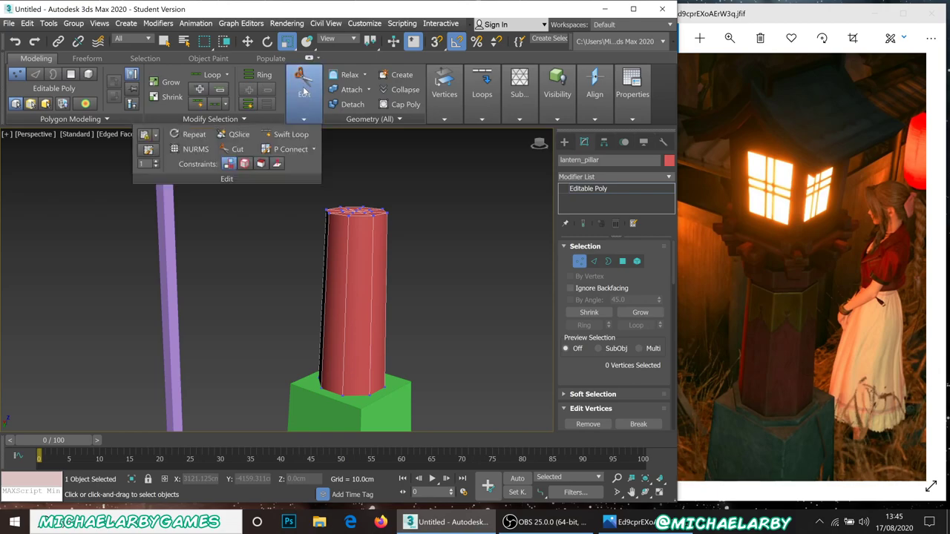
pyautogui.click(303, 97)
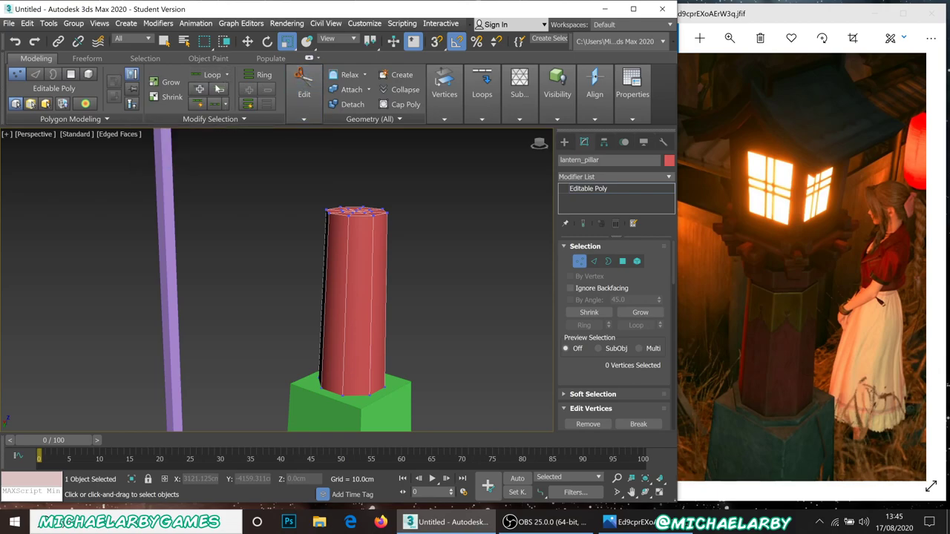
pyautogui.click(307, 90)
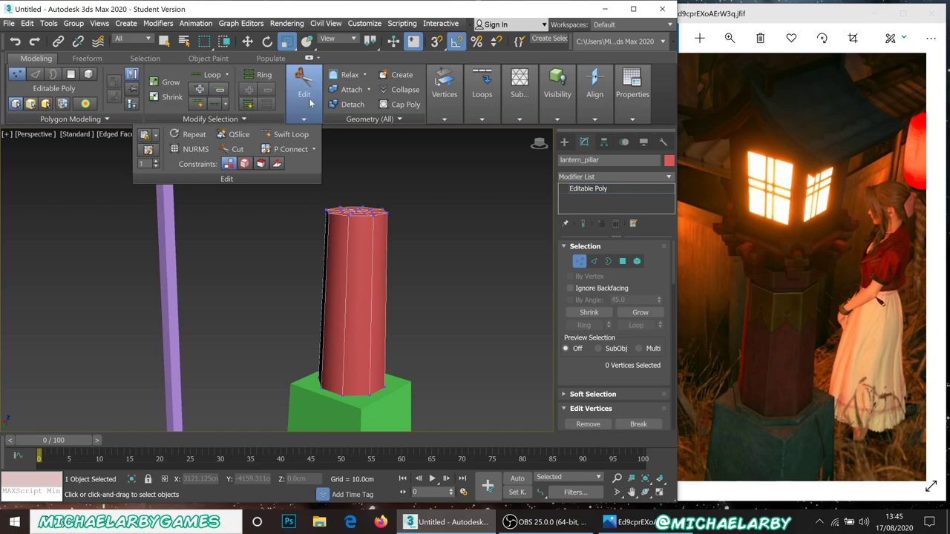
pyautogui.click(288, 135)
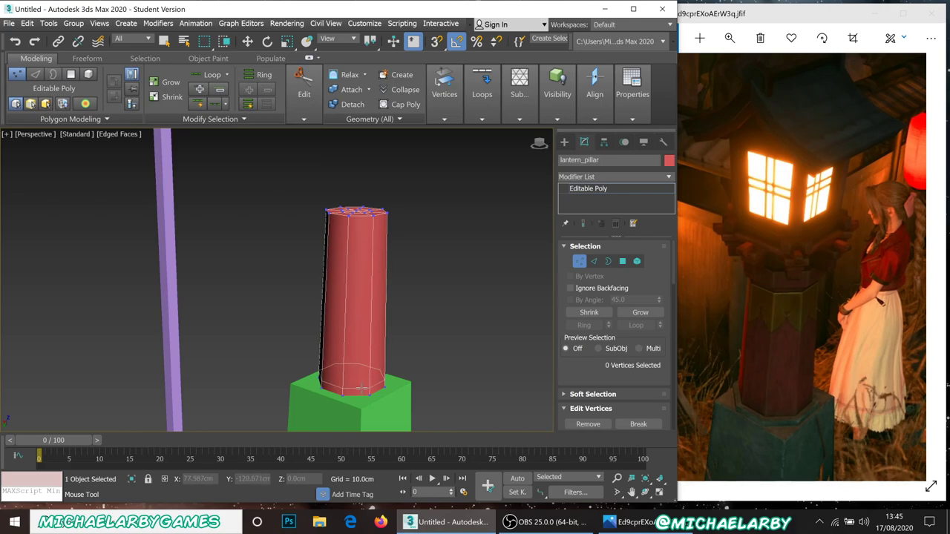
pyautogui.click(303, 117)
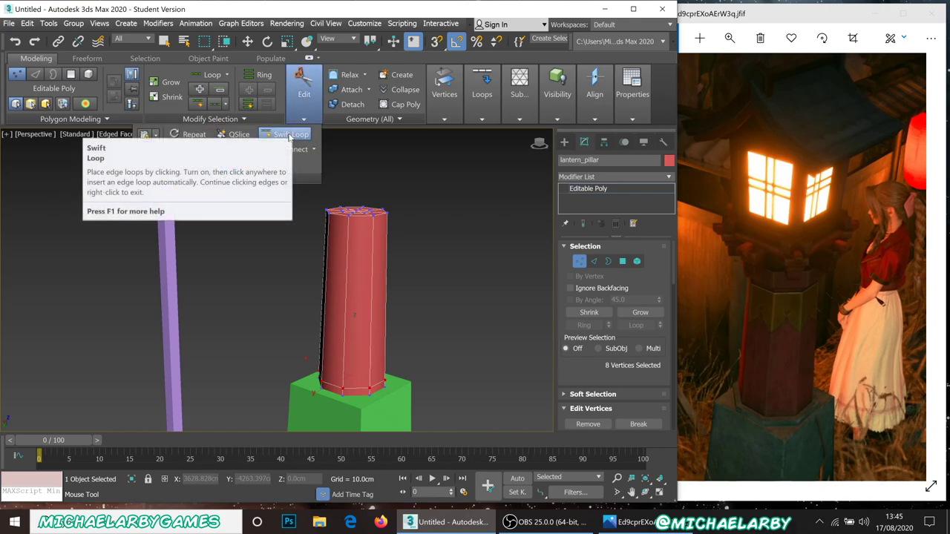
pyautogui.click(289, 136)
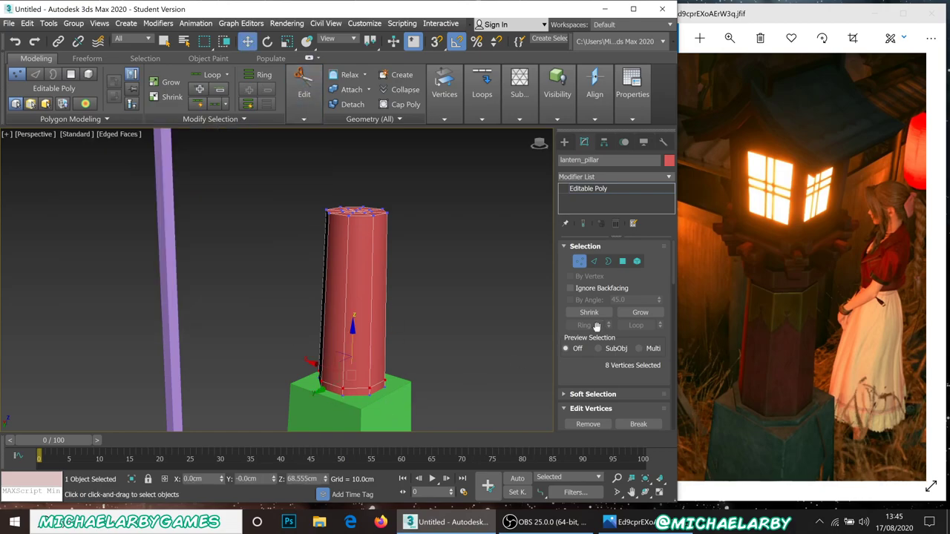
# Extrude the ring of eight polygons around the pillar's foot outward by 3.544 cm using Local Normal
pyautogui.click(623, 261)
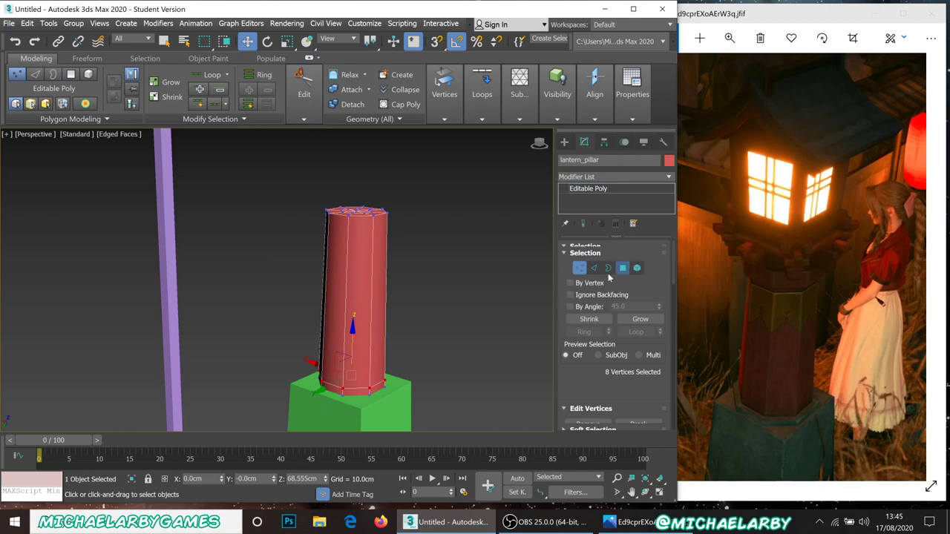
pyautogui.moveTo(408, 353); pyautogui.dragTo(387, 271, button='middle')
pyautogui.scroll(3, 367, 289)
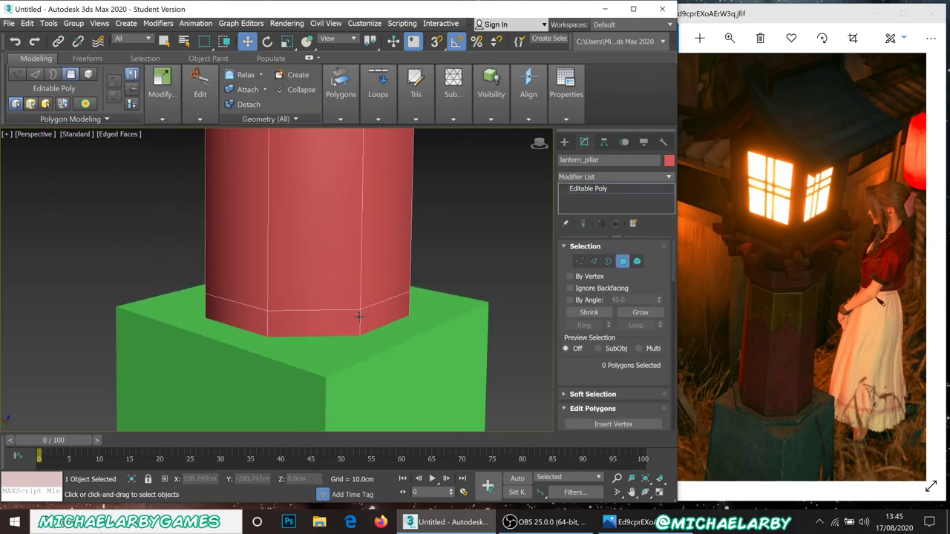
pyautogui.click(334, 320)
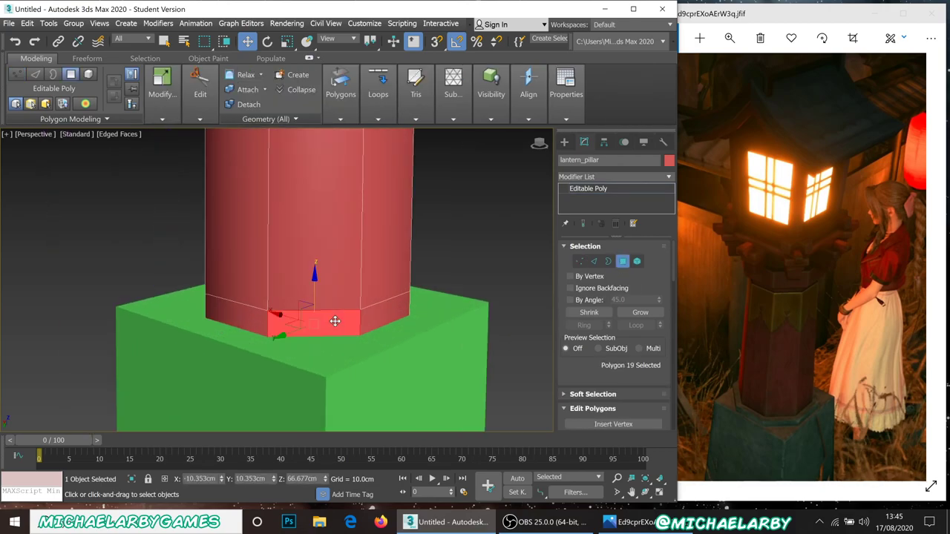
pyautogui.press('shift')
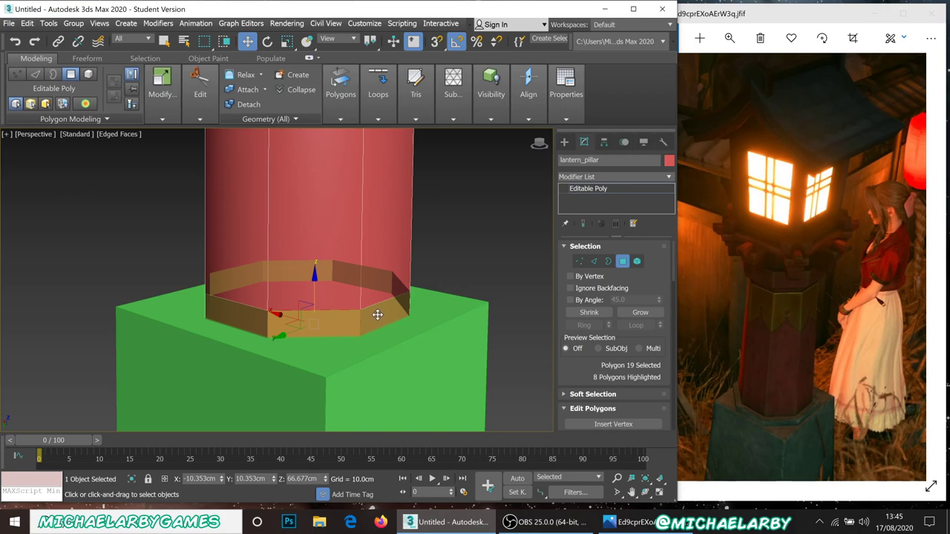
pyautogui.keyDown('shift'); pyautogui.click(378, 315); pyautogui.keyUp('shift')
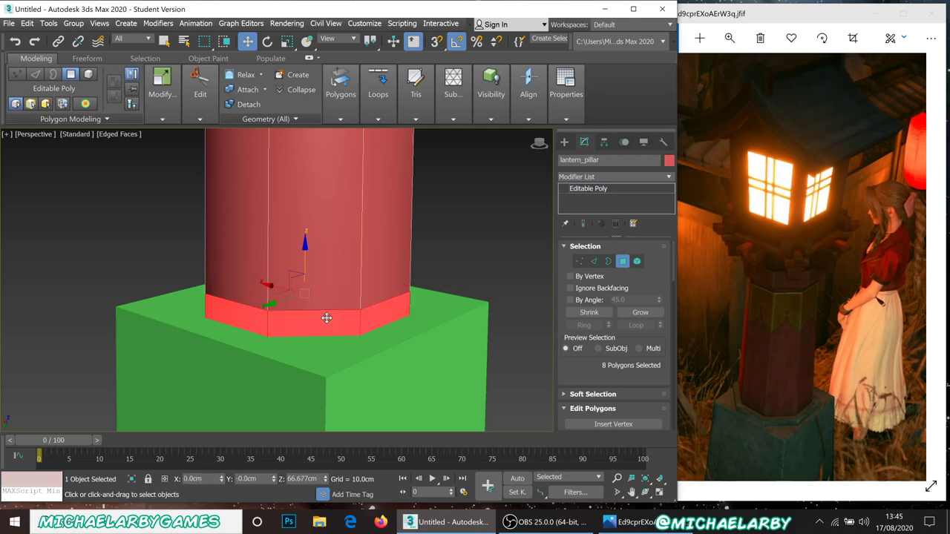
pyautogui.scroll(-5, 601, 334)
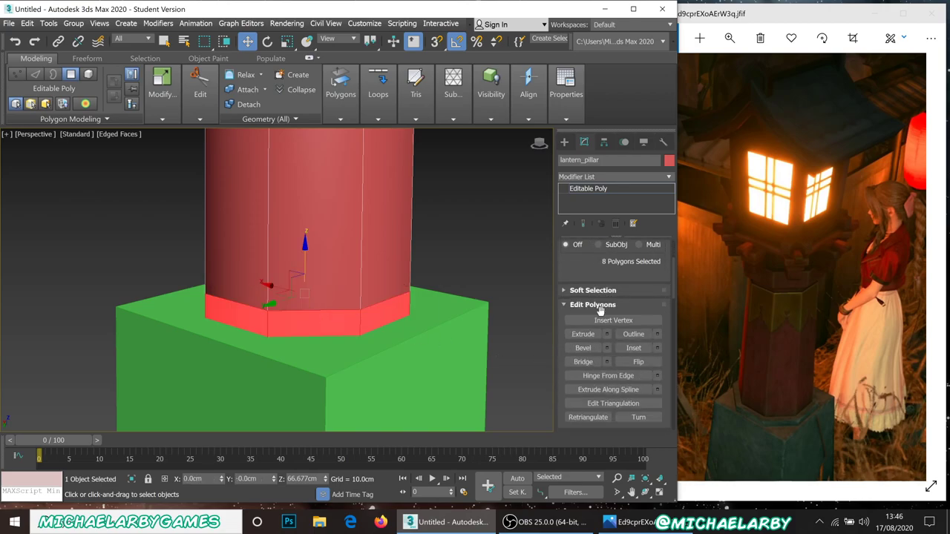
pyautogui.moveTo(594, 266); pyautogui.dragTo(597, 258)
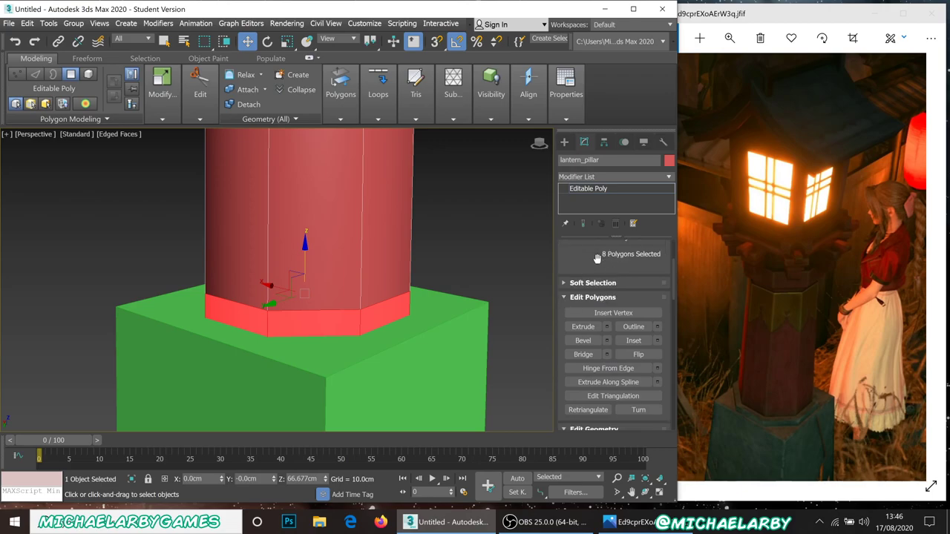
pyautogui.click(605, 327)
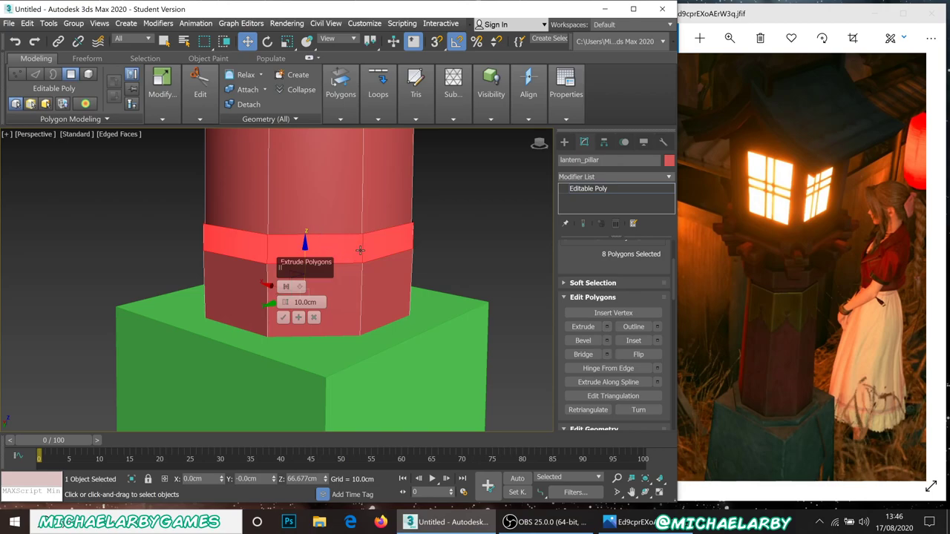
pyautogui.click(301, 289)
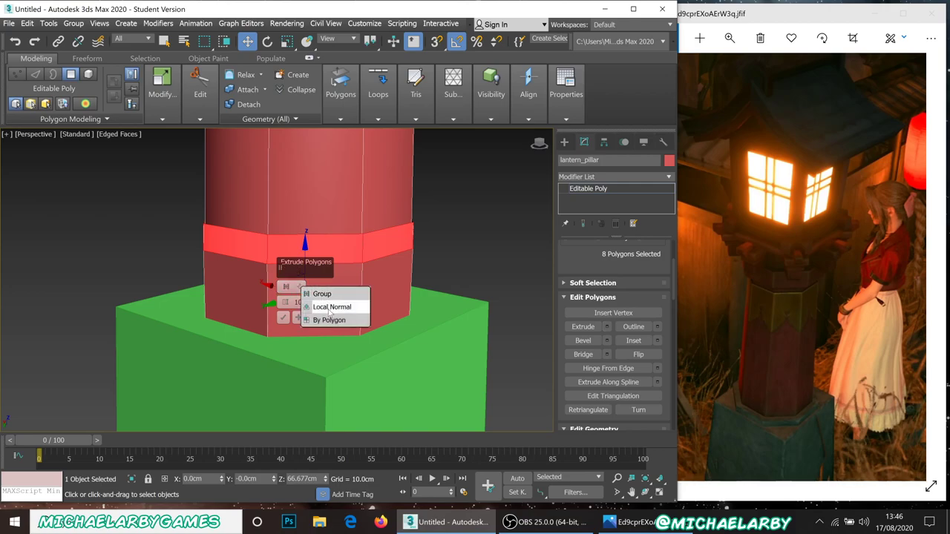
pyautogui.click(330, 313)
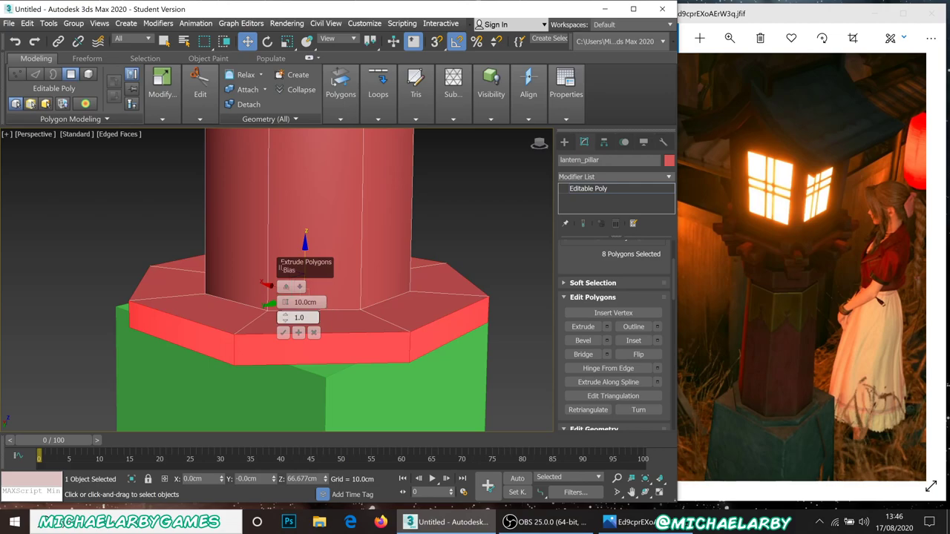
pyautogui.moveTo(284, 317); pyautogui.dragTo(263, 319)
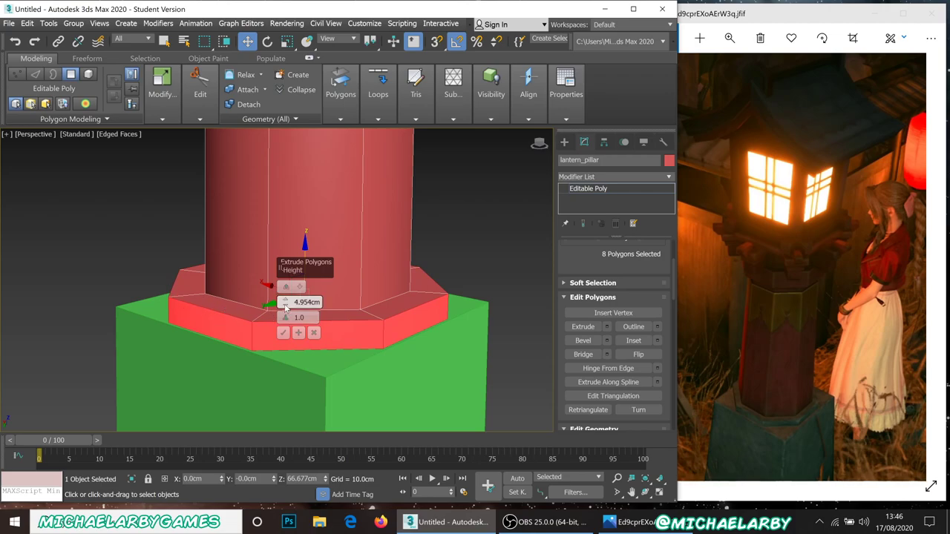
pyautogui.moveTo(285, 300); pyautogui.dragTo(286, 308)
pyautogui.keyDown('alt'); pyautogui.moveTo(372, 263); pyautogui.dragTo(341, 285, button='middle'); pyautogui.keyUp('alt')
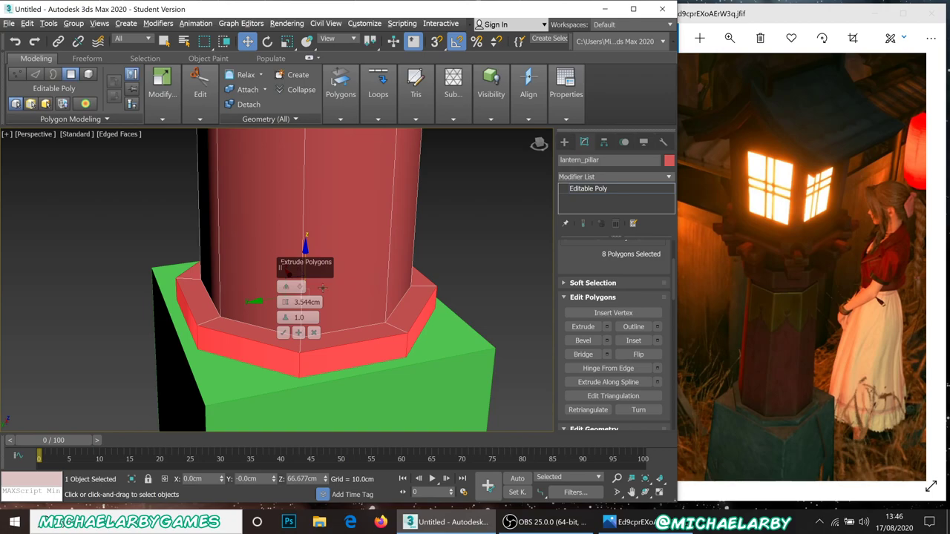
pyautogui.moveTo(204, 287)
pyautogui.keyDown('alt'); pyautogui.mouseDown(button='middle')
pyautogui.moveTo(210, 263)
pyautogui.moveTo(207, 280)
pyautogui.mouseUp(button='middle'); pyautogui.keyUp('alt')
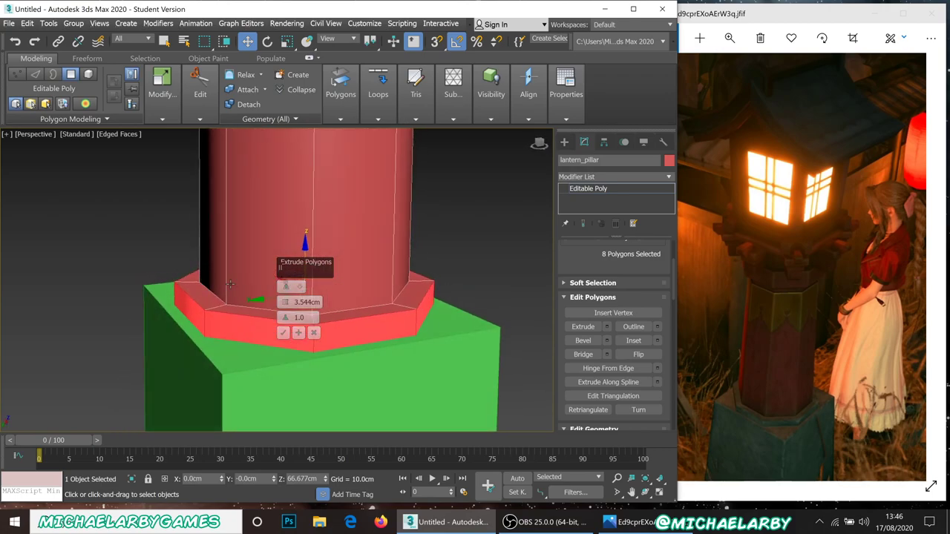
pyautogui.click(283, 335)
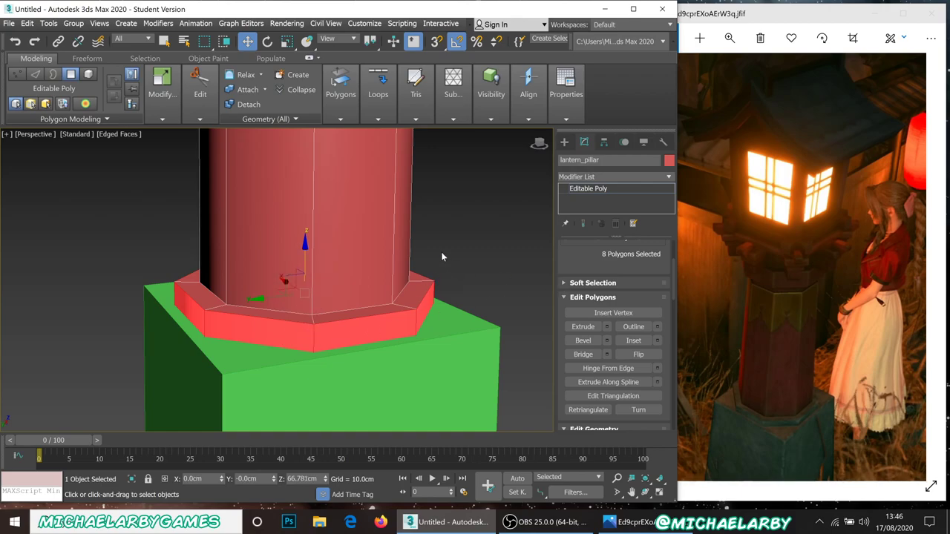
# Insert a horizontal edge loop around the pillar a short distance below its top edge with Swift Loop
pyautogui.scroll(-3, 377, 336)
pyautogui.scroll(-2, 375, 282)
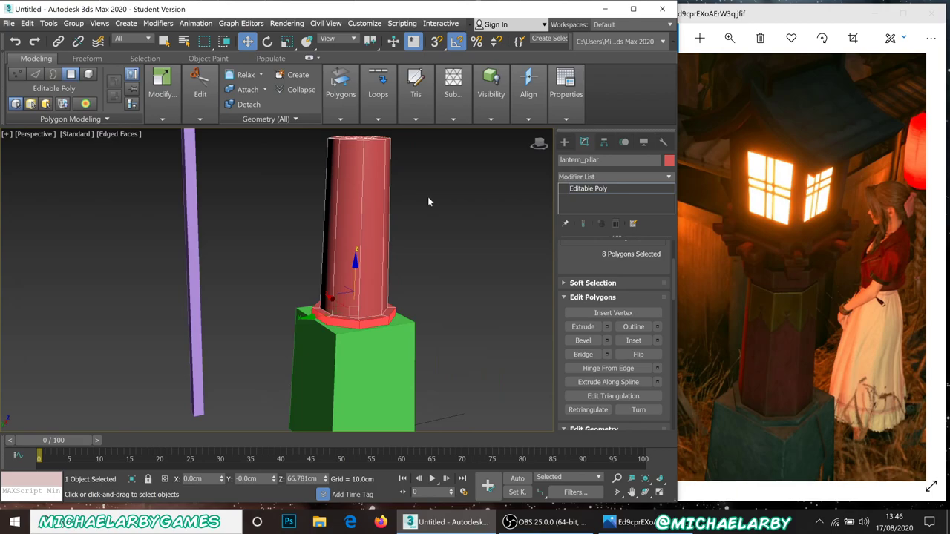
pyautogui.keyDown('alt'); pyautogui.moveTo(412, 186); pyautogui.dragTo(426, 272, button='middle'); pyautogui.keyUp('alt')
pyautogui.scroll(5, 354, 254)
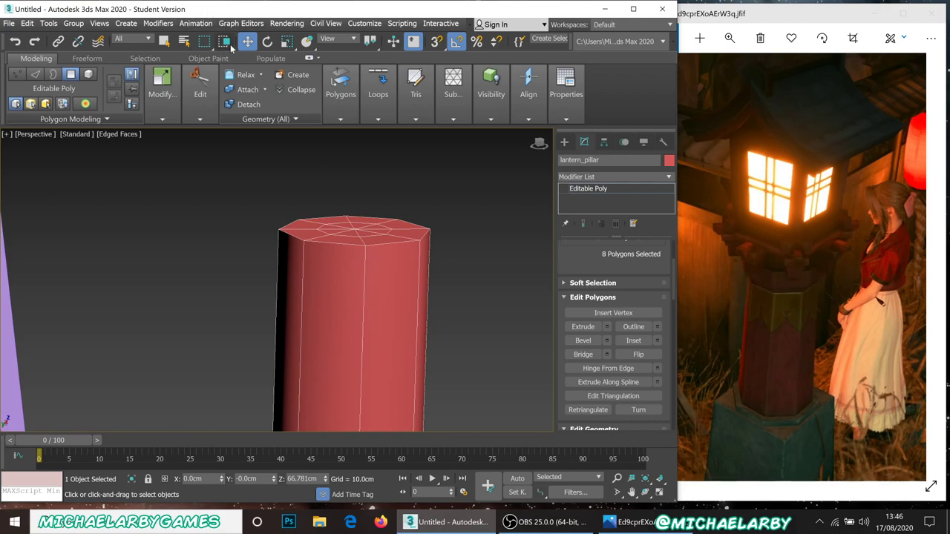
pyautogui.click(211, 107)
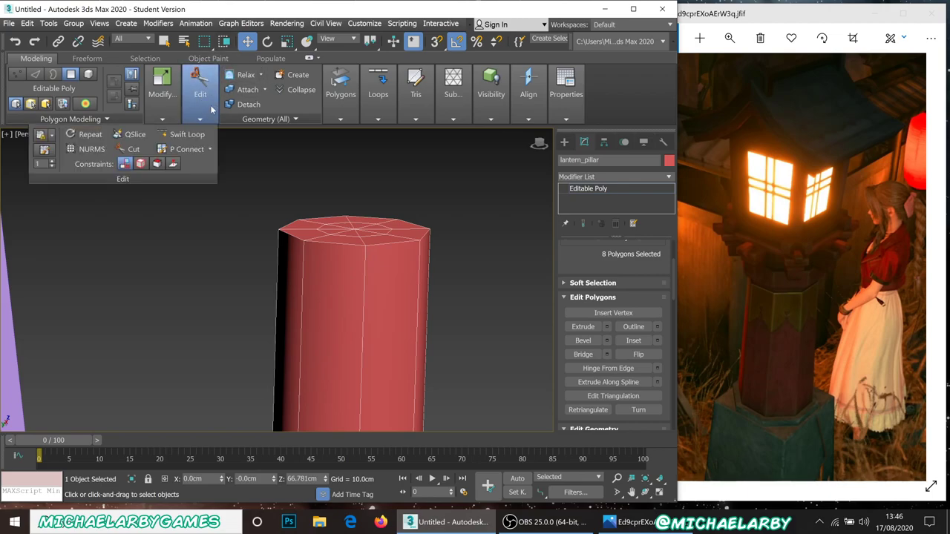
pyautogui.click(183, 134)
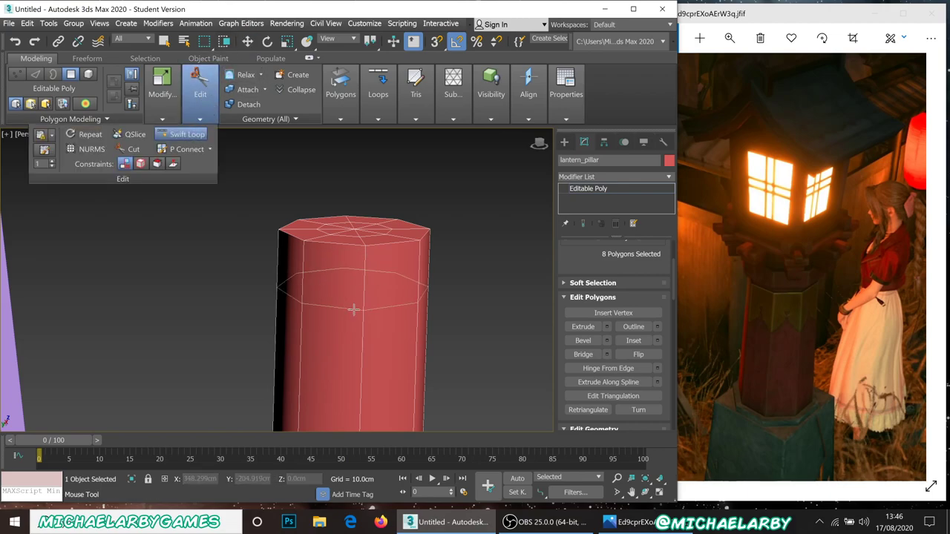
pyautogui.click(303, 287)
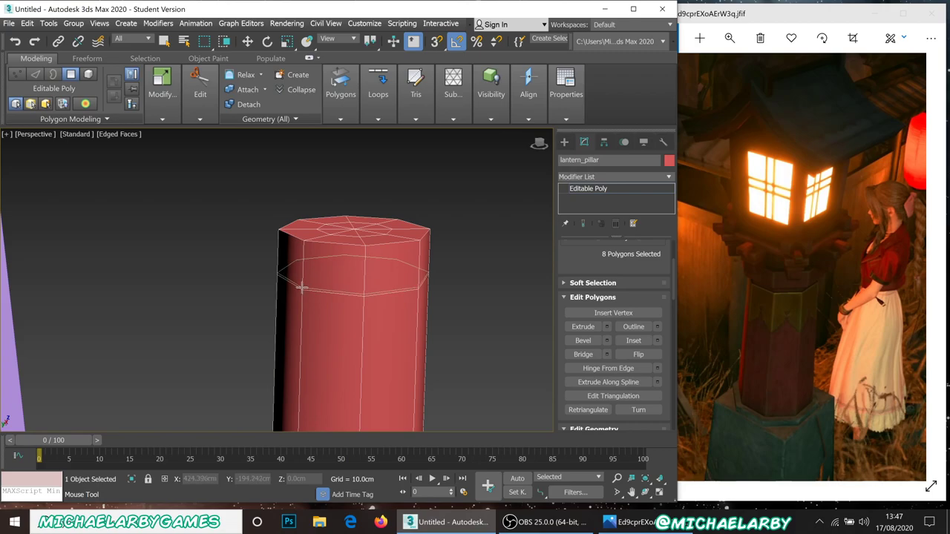
pyautogui.click(207, 103)
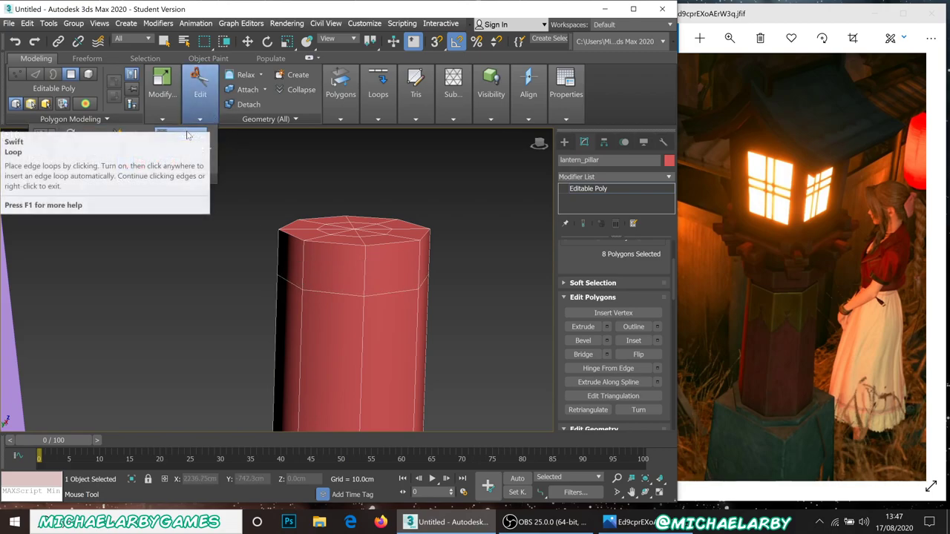
pyautogui.click(188, 134)
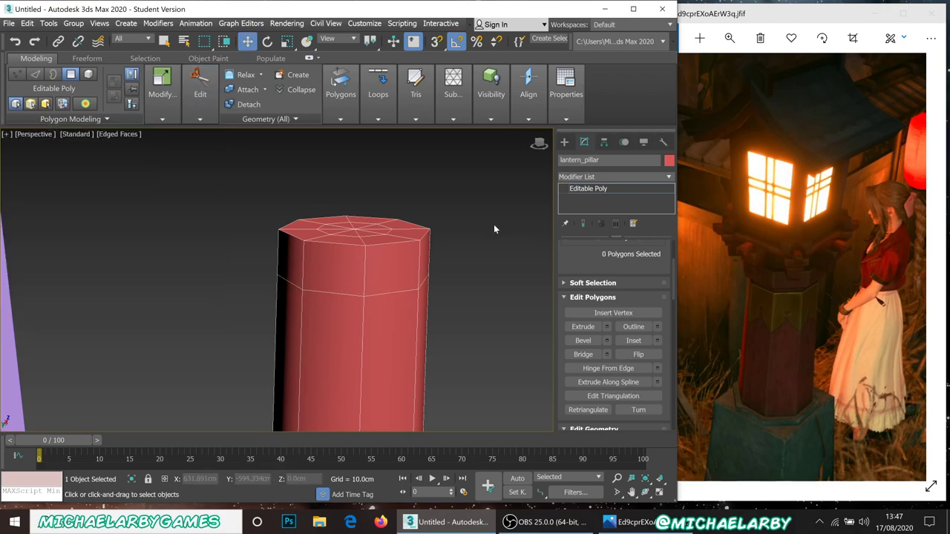
# Extrude the ring of eight polygons around the pillar's top edge outward by 3.544 cm
pyautogui.scroll(5, 602, 301)
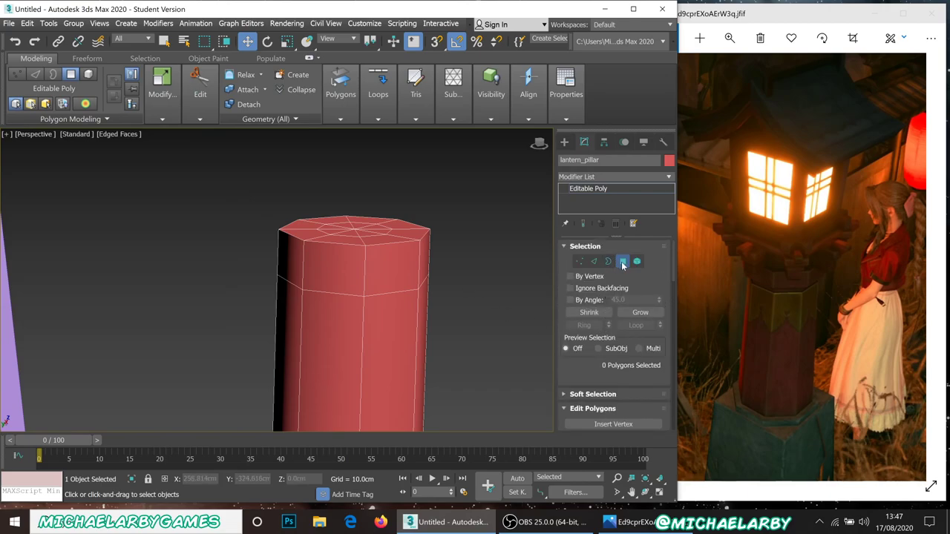
pyautogui.click(385, 276)
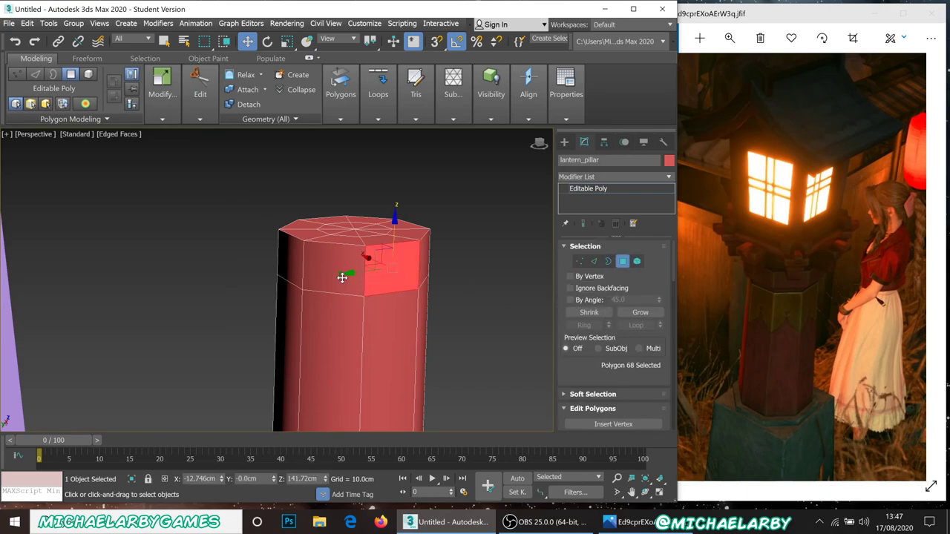
pyautogui.press('shift')
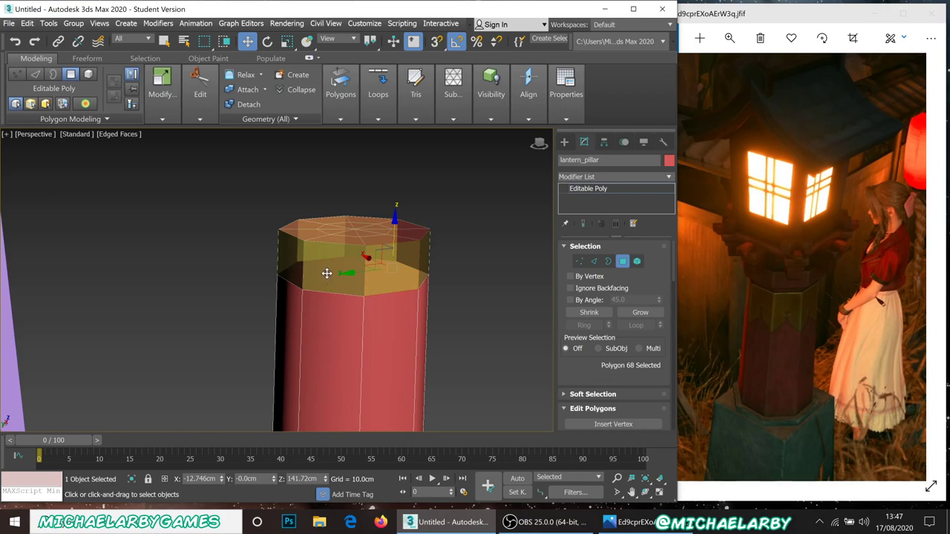
pyautogui.keyDown('shift'); pyautogui.click(322, 271); pyautogui.keyUp('shift')
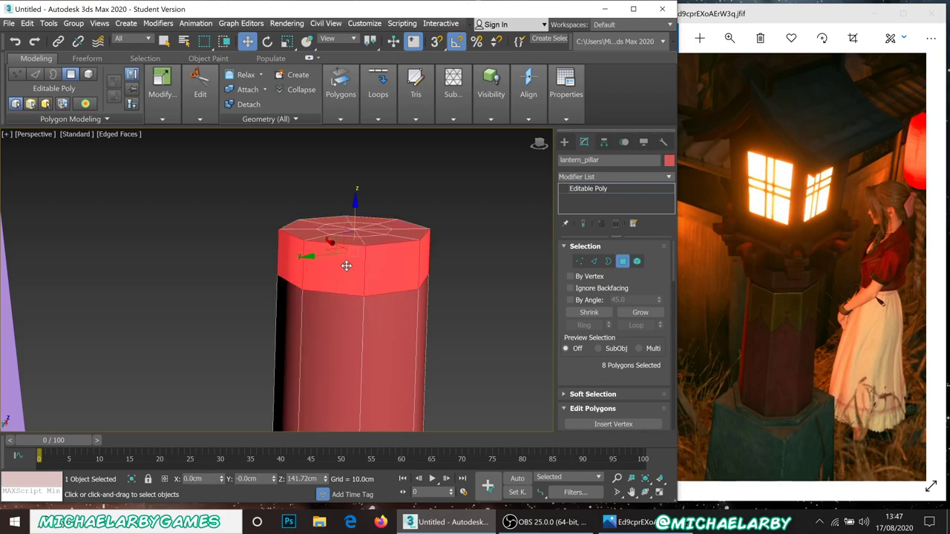
pyautogui.scroll(-3, 603, 313)
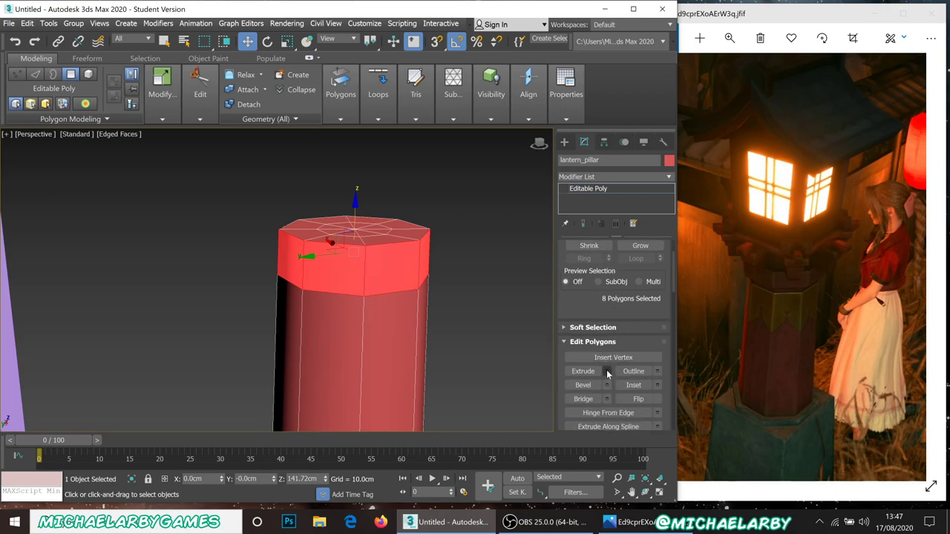
pyautogui.click(605, 372)
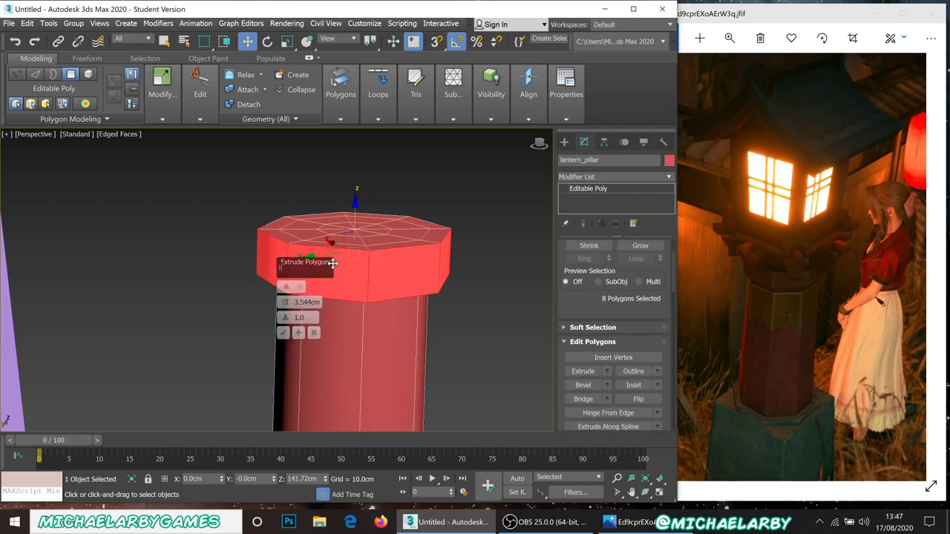
pyautogui.click(282, 332)
# Select the polygons around the centre vertex of the pillar's top cap, grow the selection to the rim, and delete all 24 polygons
pyautogui.scroll(5, 584, 292)
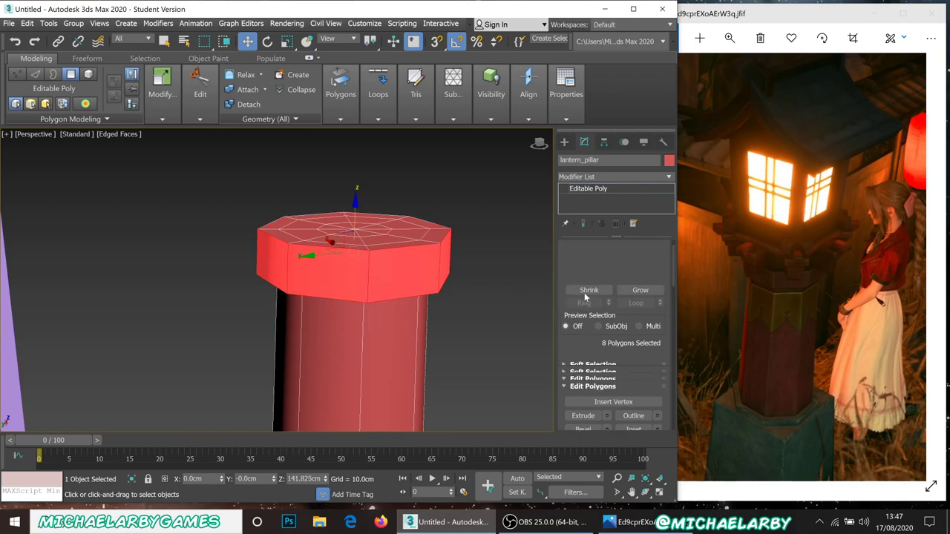
pyautogui.click(579, 259)
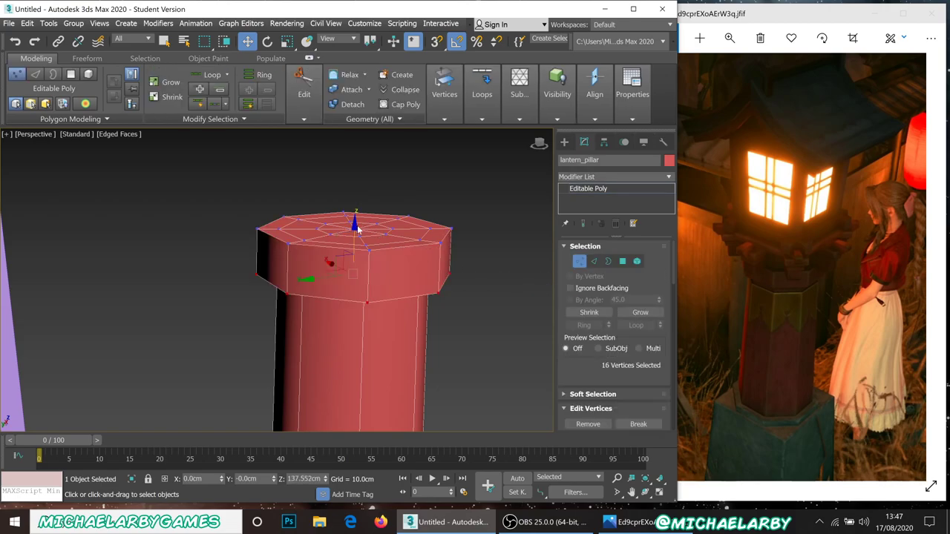
pyautogui.keyDown('alt'); pyautogui.moveTo(354, 221); pyautogui.dragTo(357, 232, button='middle'); pyautogui.keyUp('alt')
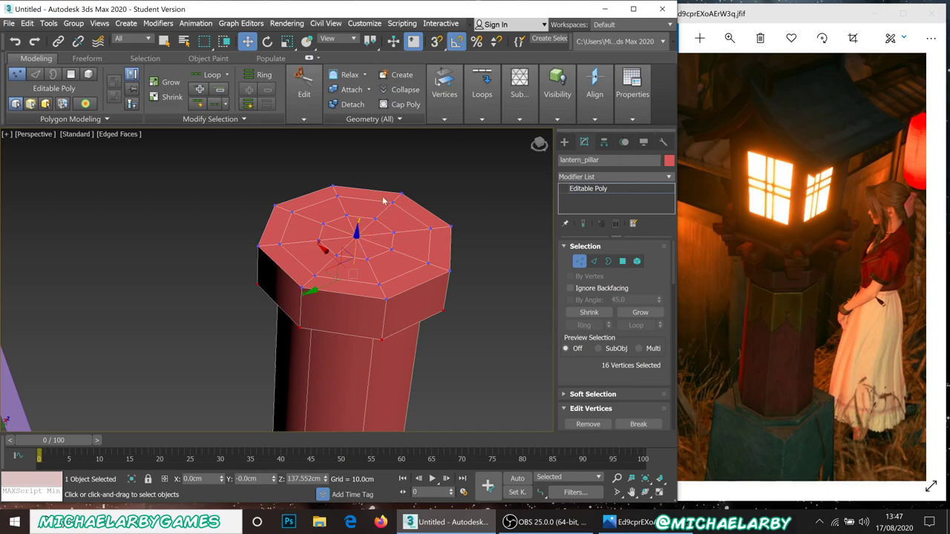
pyautogui.click(394, 234)
pyautogui.click(357, 235)
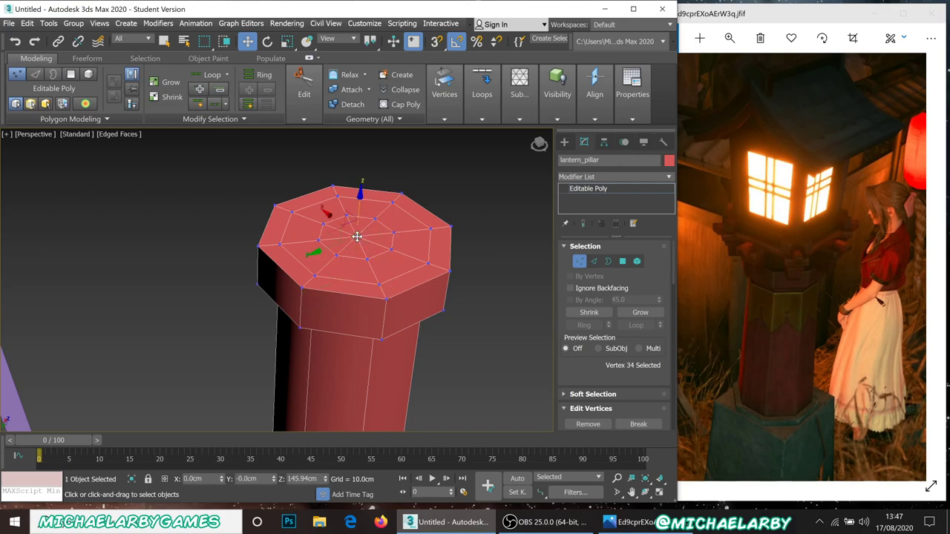
pyautogui.keyDown('ctrl'); pyautogui.click(623, 262); pyautogui.keyUp('ctrl')
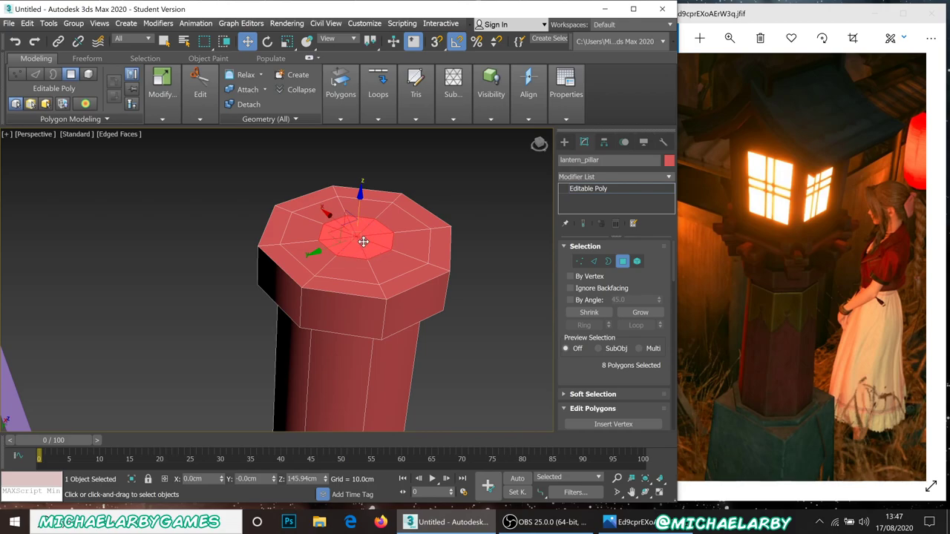
pyautogui.click(631, 315)
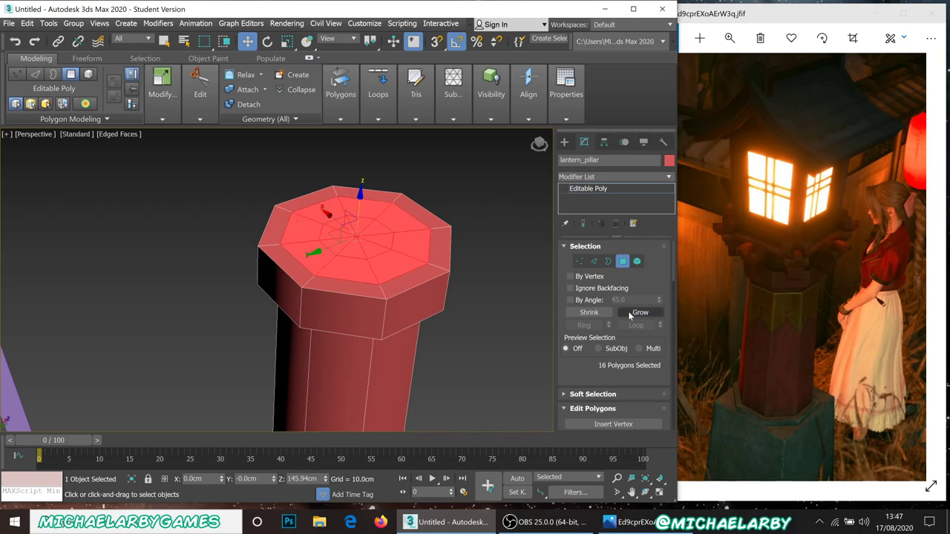
pyautogui.click(629, 315)
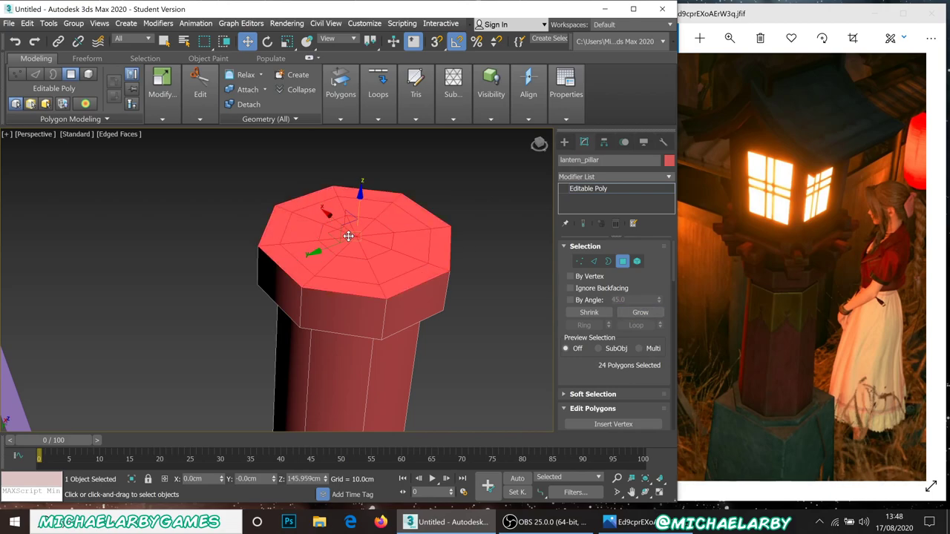
pyautogui.press('Delete')
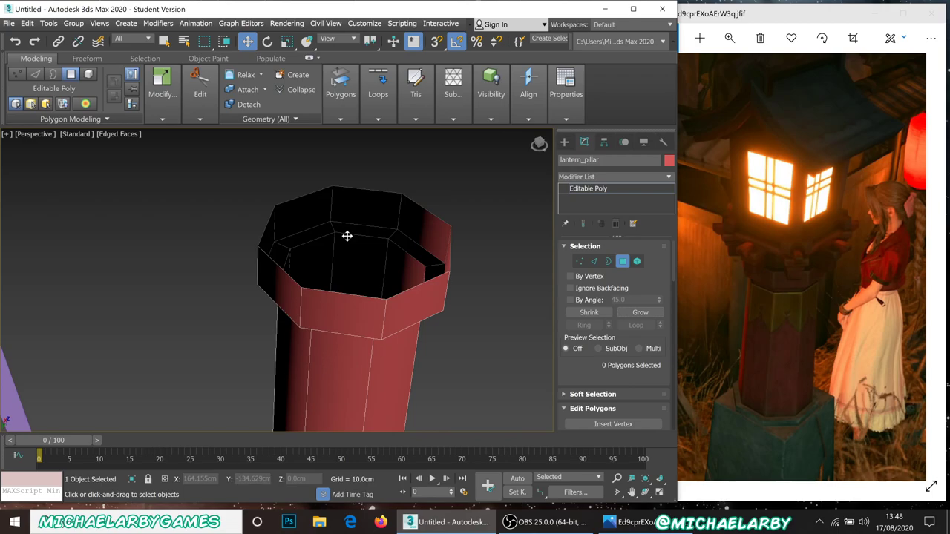
# Raise the pillar clear of the green base and delete all 24 polygons capping its underside
pyautogui.keyDown('alt'); pyautogui.moveTo(347, 236); pyautogui.dragTo(389, 215, button='middle'); pyautogui.keyUp('alt')
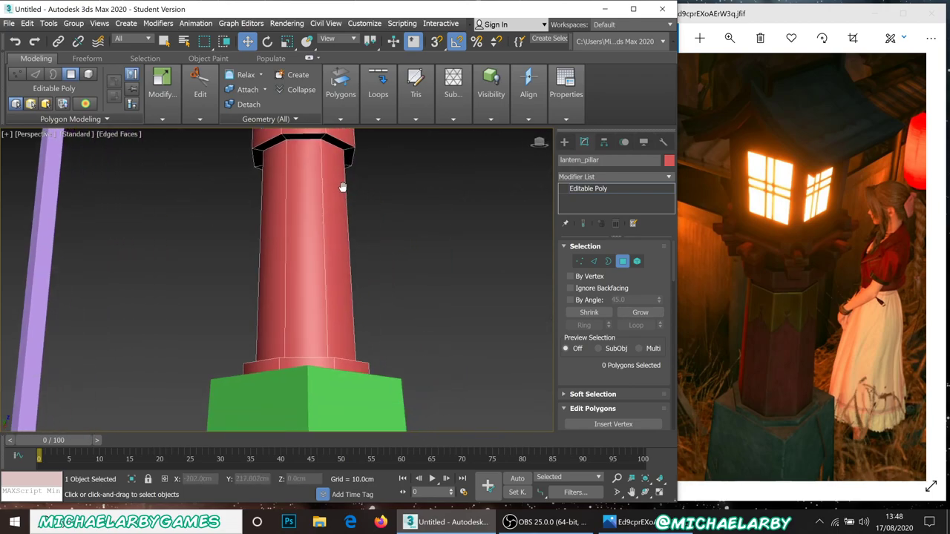
pyautogui.click(622, 261)
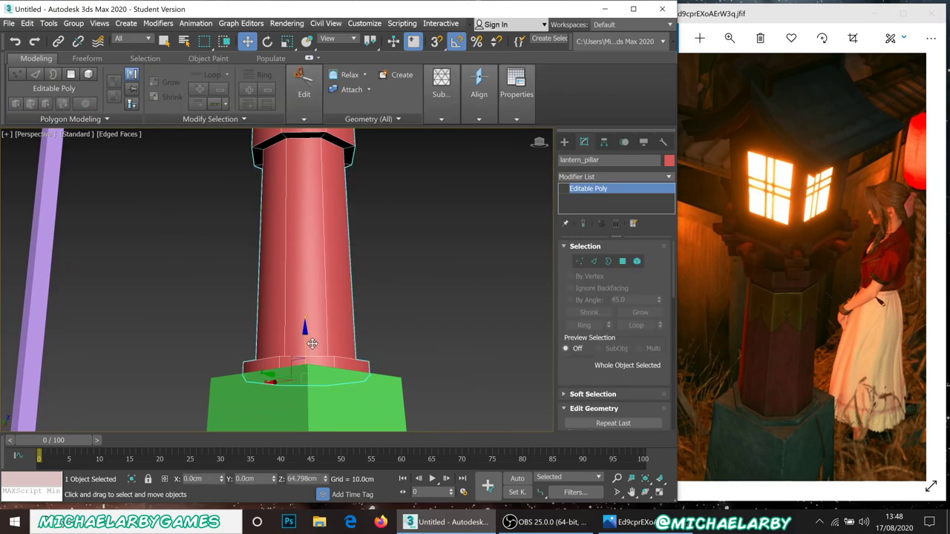
pyautogui.moveTo(306, 329); pyautogui.dragTo(295, 284)
pyautogui.scroll(3, 296, 281)
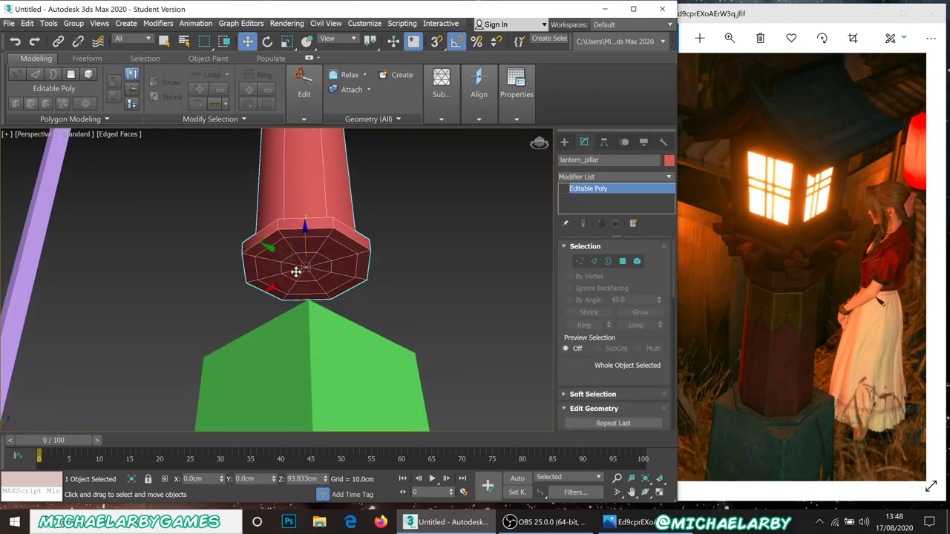
pyautogui.scroll(1, 304, 273)
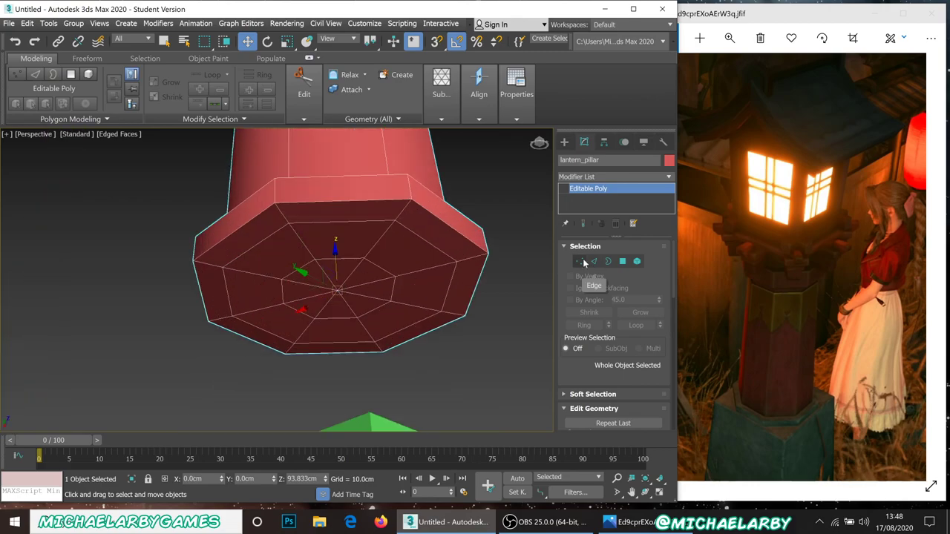
pyautogui.click(579, 262)
pyautogui.click(338, 290)
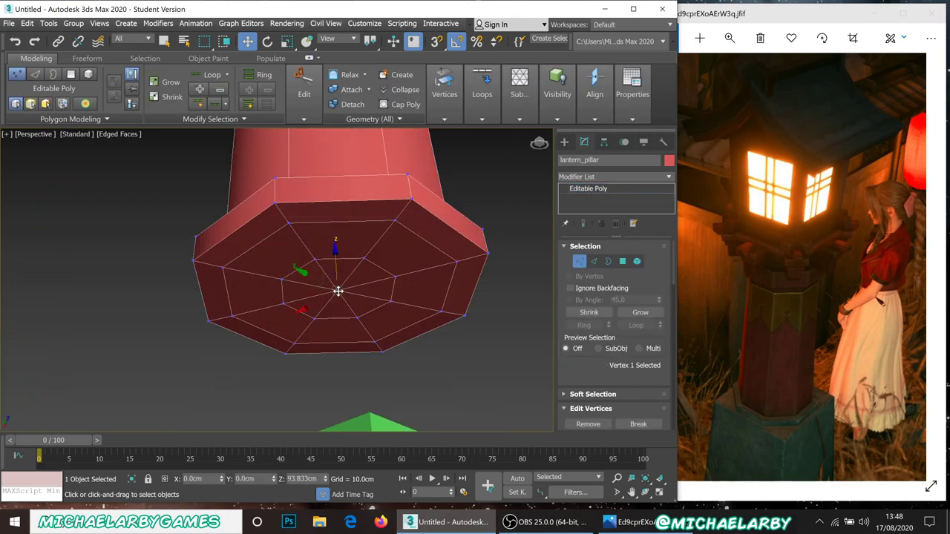
pyautogui.keyDown('ctrl'); pyautogui.click(623, 261); pyautogui.keyUp('ctrl')
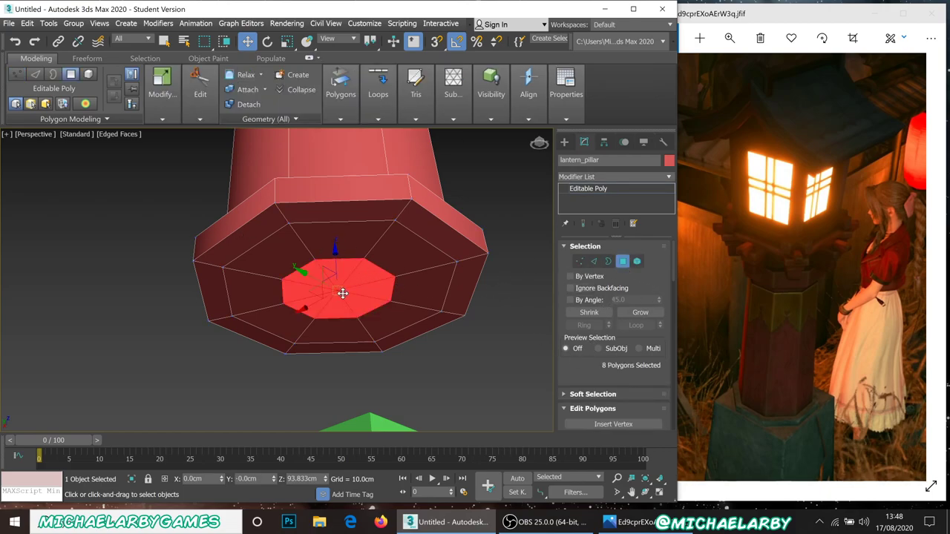
pyautogui.click(640, 312)
pyautogui.click(641, 312)
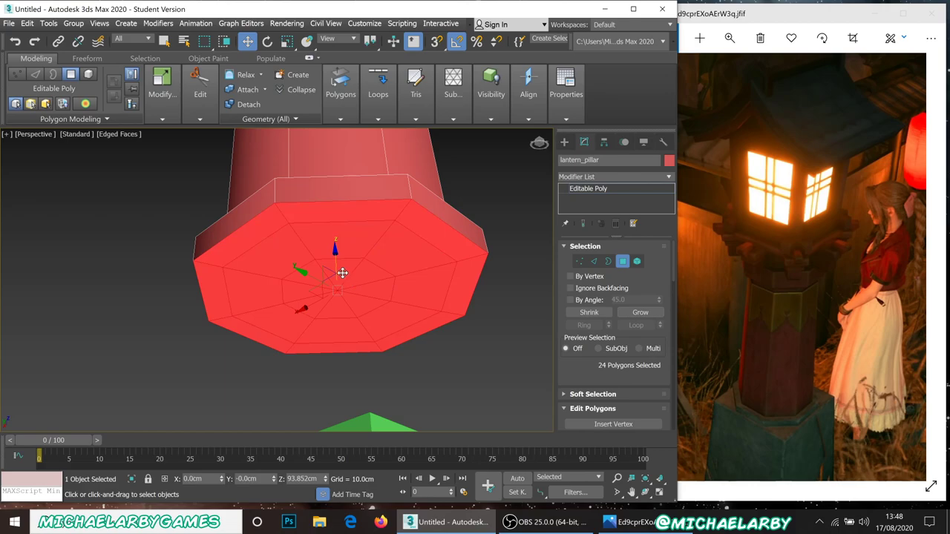
pyautogui.press('Delete')
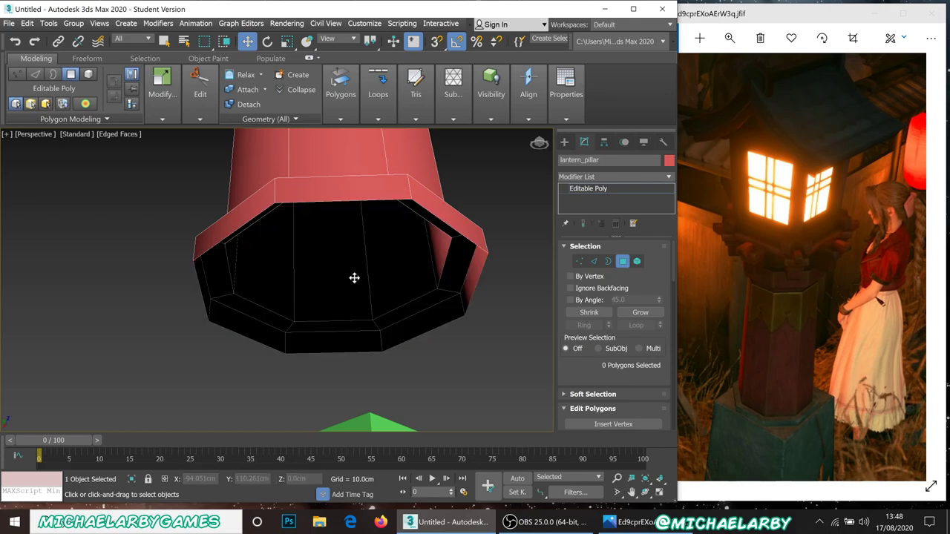
# Lower the whole pillar back down onto the green base and deselect it
pyautogui.click(624, 266)
pyautogui.moveTo(341, 271)
pyautogui.keyDown('alt'); pyautogui.mouseDown(button='middle')
pyautogui.moveTo(357, 307)
pyautogui.moveTo(339, 270)
pyautogui.mouseUp(button='middle'); pyautogui.keyUp('alt')
pyautogui.moveTo(331, 266); pyautogui.dragTo(319, 340)
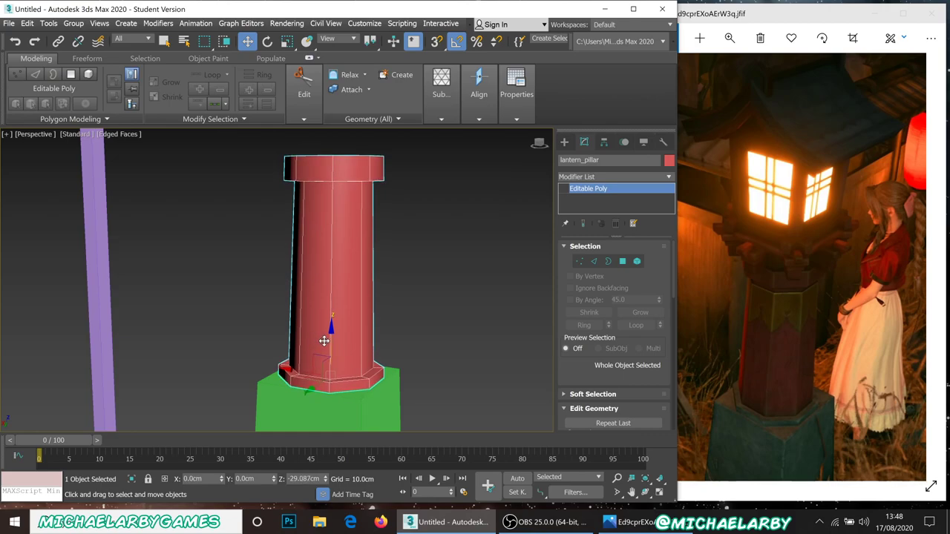
pyautogui.click(426, 273)
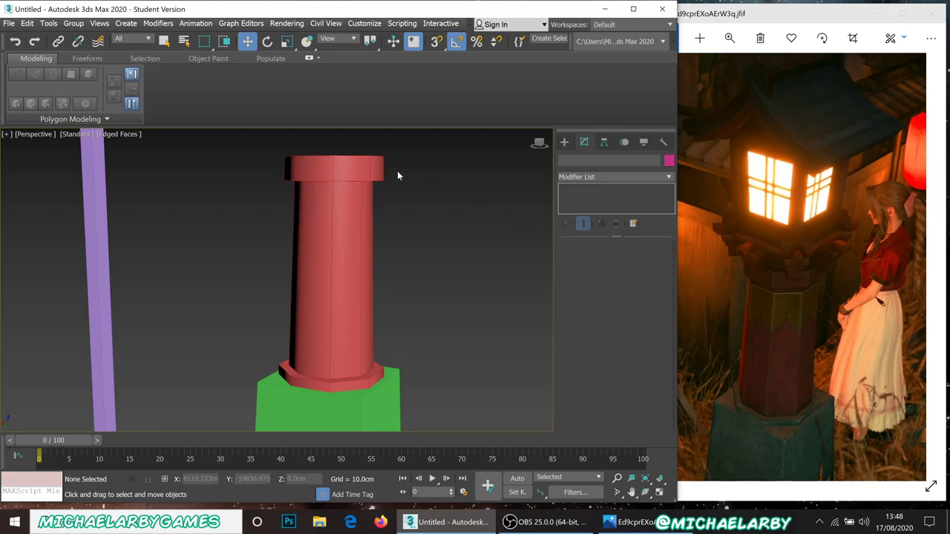
# Bridge two opposite border edges of the pillar's open top rim with a polygon strip across the opening
pyautogui.moveTo(356, 182); pyautogui.dragTo(358, 234, button='middle')
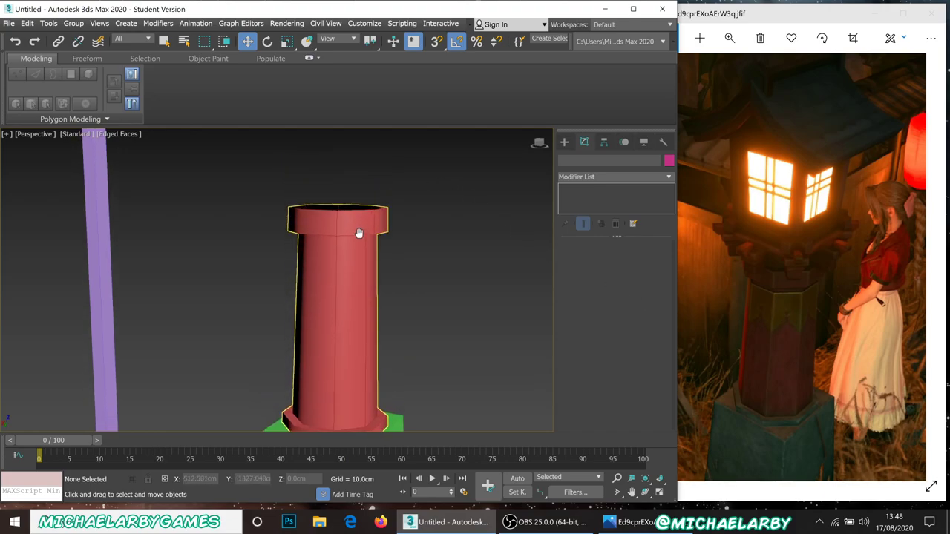
pyautogui.scroll(-5, 358, 234)
pyautogui.scroll(6, 364, 235)
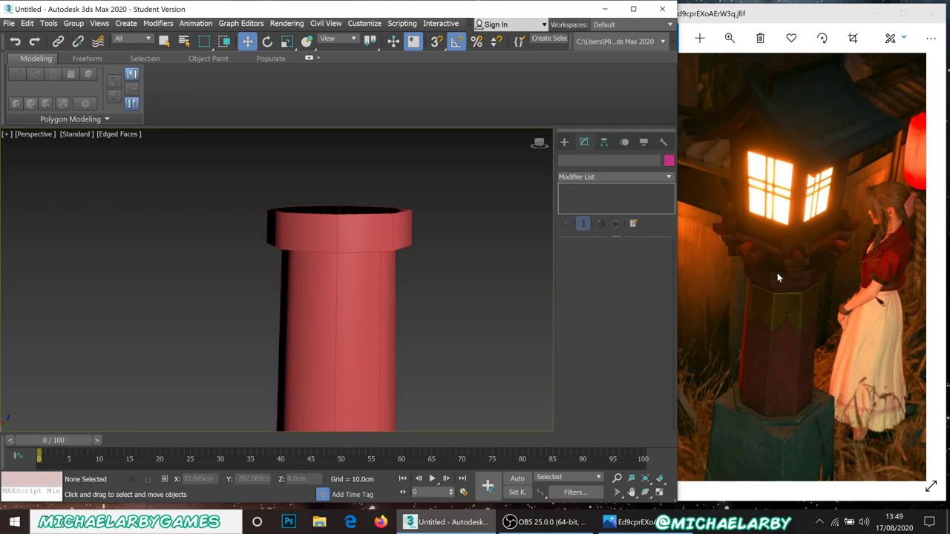
pyautogui.moveTo(399, 220); pyautogui.dragTo(414, 257, button='middle')
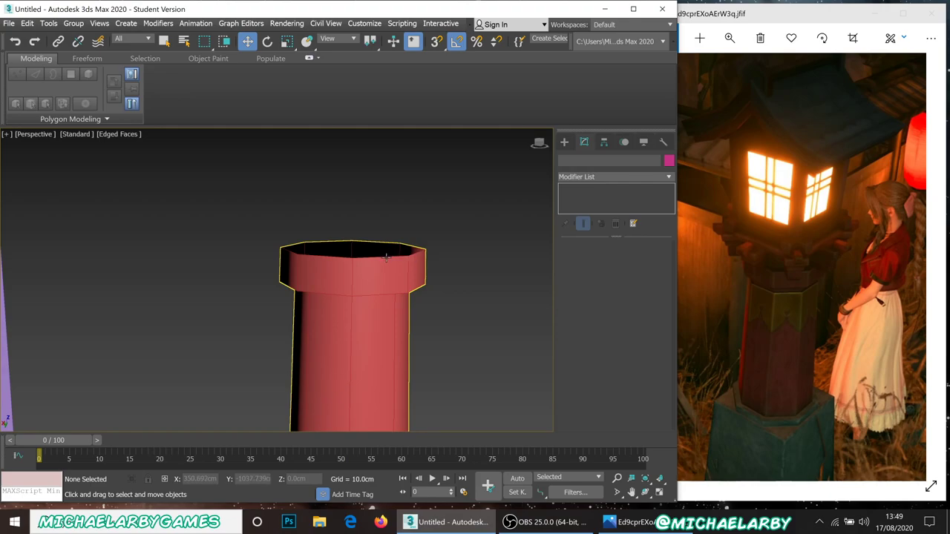
pyautogui.keyDown('alt'); pyautogui.moveTo(370, 234); pyautogui.dragTo(371, 258, button='middle'); pyautogui.keyUp('alt')
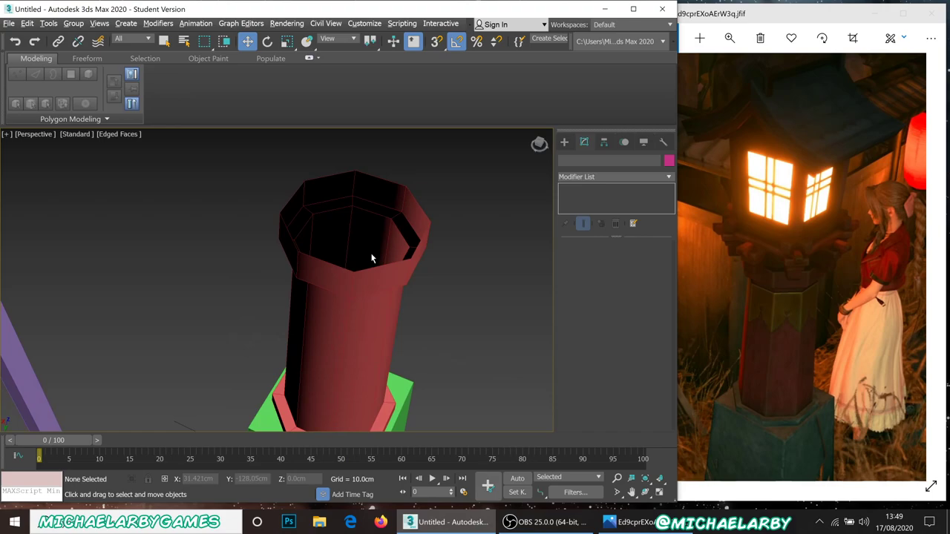
pyautogui.keyDown('alt'); pyautogui.moveTo(372, 256); pyautogui.dragTo(381, 289, button='middle'); pyautogui.keyUp('alt')
pyautogui.click(388, 310)
pyautogui.click(371, 306)
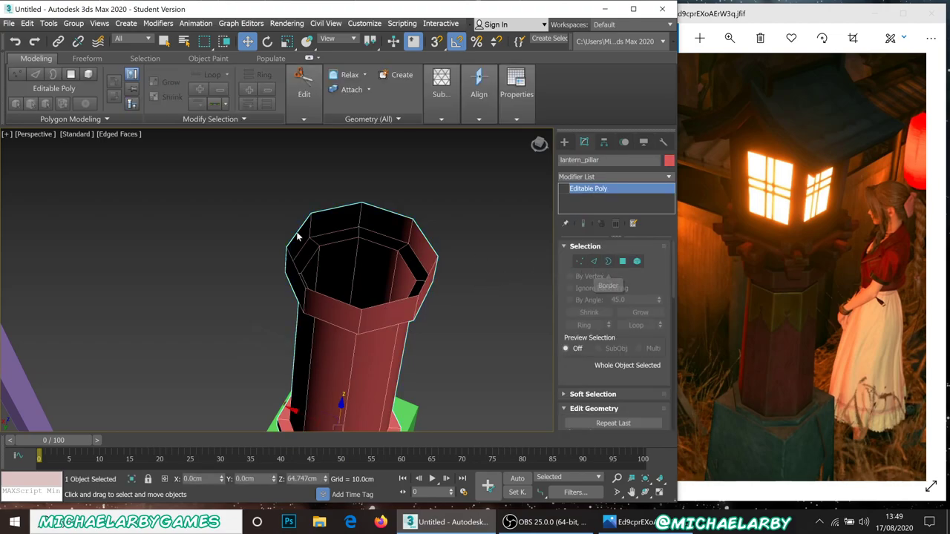
pyautogui.click(594, 261)
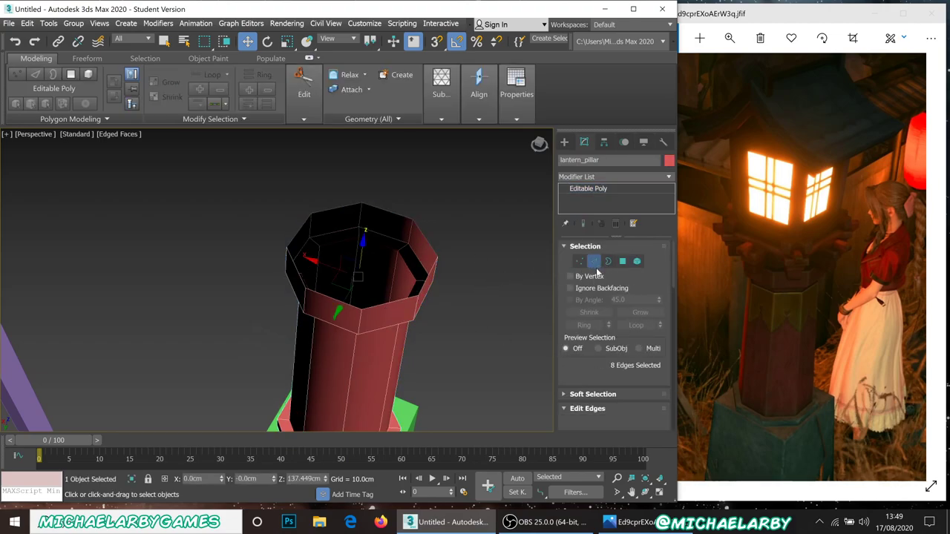
pyautogui.click(334, 210)
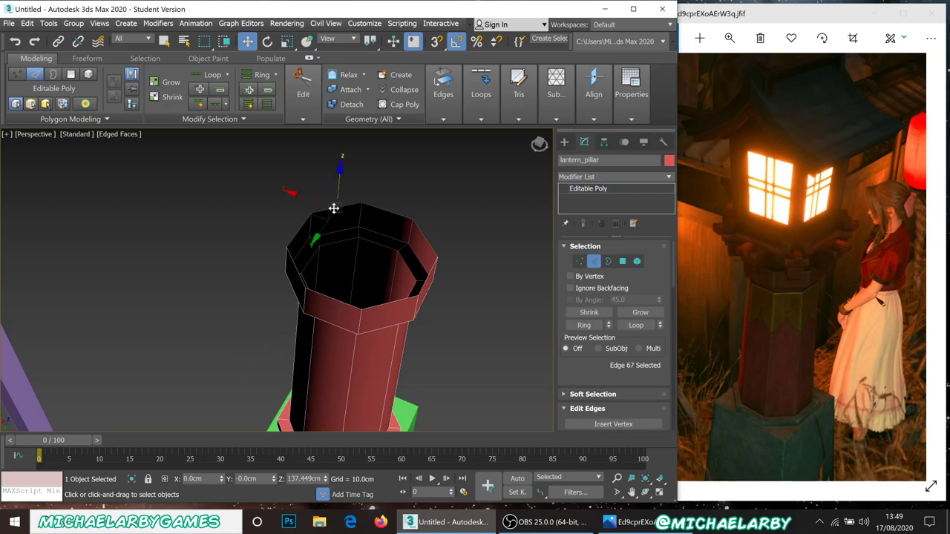
pyautogui.keyDown('ctrl'); pyautogui.click(385, 305); pyautogui.keyUp('ctrl')
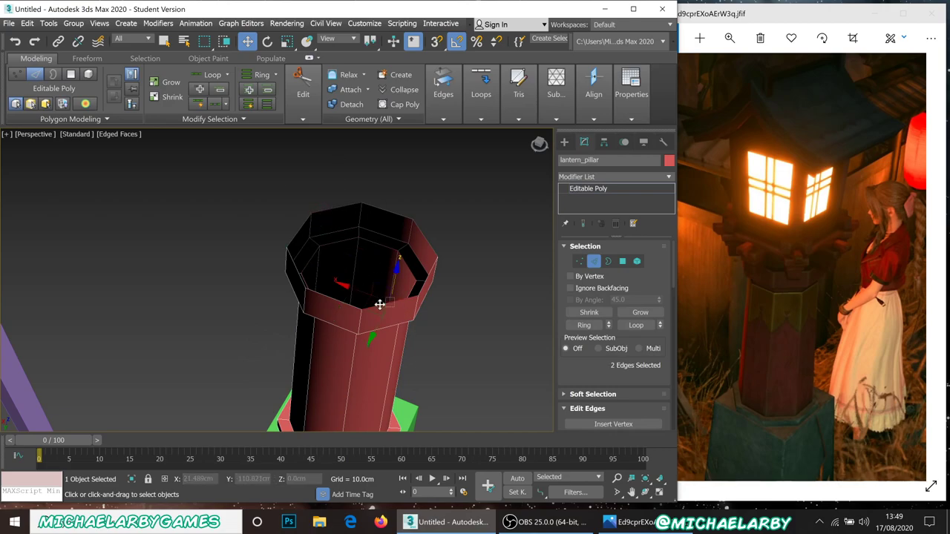
pyautogui.scroll(-2, 587, 343)
pyautogui.scroll(-1, 586, 344)
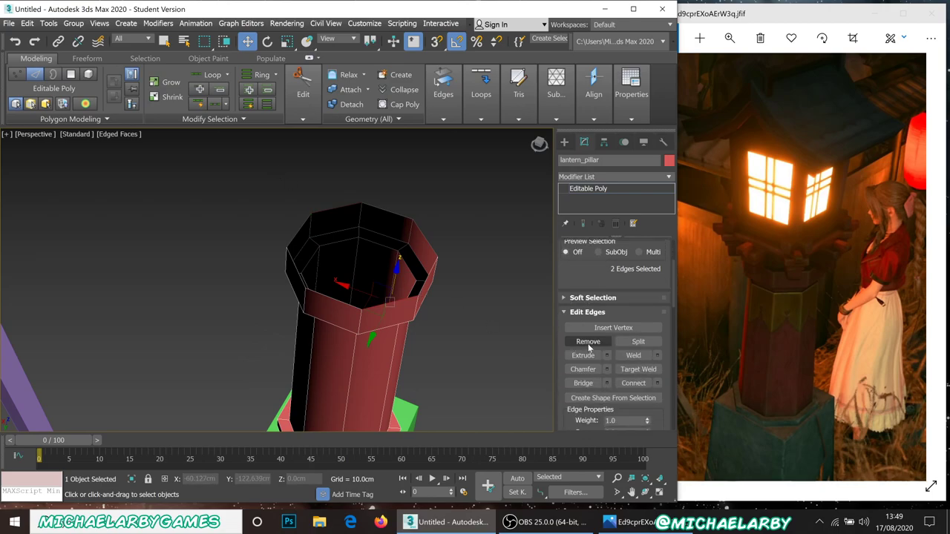
pyautogui.click(582, 383)
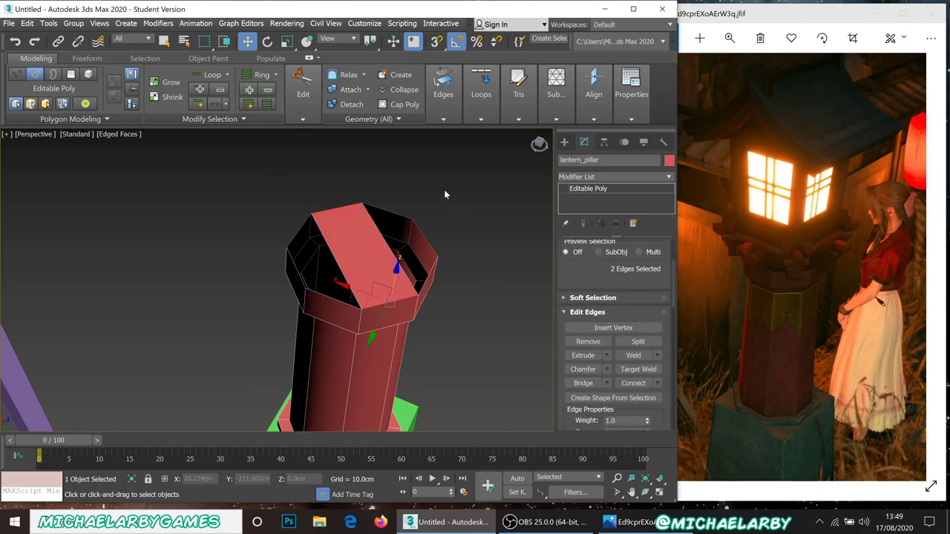
# Bridge the outer rim edge to the strip's facing edge to close the opening on one side of the pillar's top
pyautogui.click(428, 238)
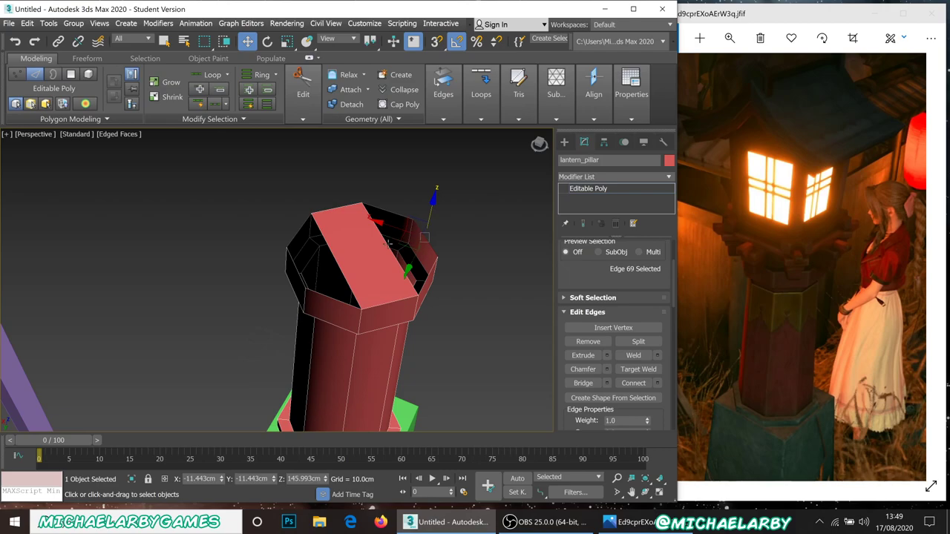
pyautogui.keyDown('ctrl'); pyautogui.click(389, 239); pyautogui.keyUp('ctrl')
pyautogui.keyDown('alt'); pyautogui.moveTo(389, 238); pyautogui.dragTo(348, 223, button='middle'); pyautogui.keyUp('alt')
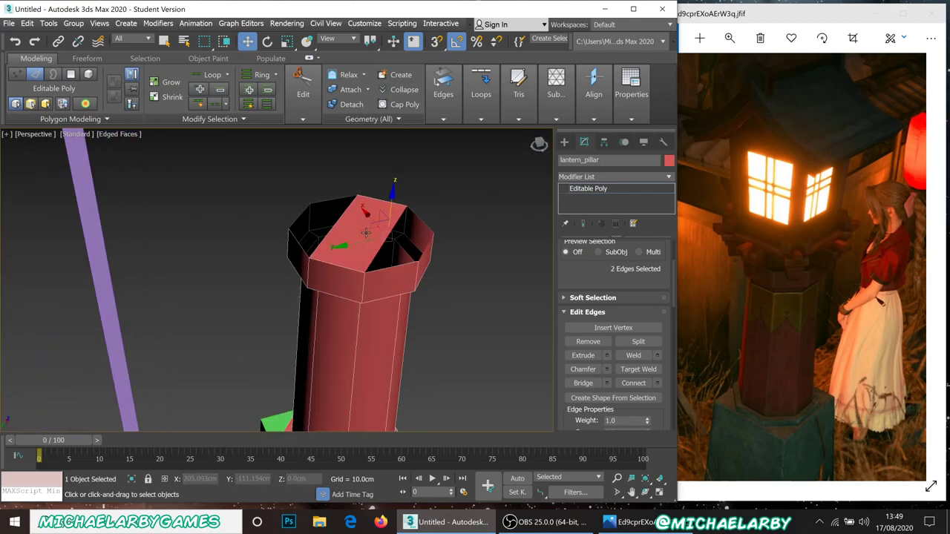
pyautogui.scroll(4, 349, 222)
pyautogui.click(582, 382)
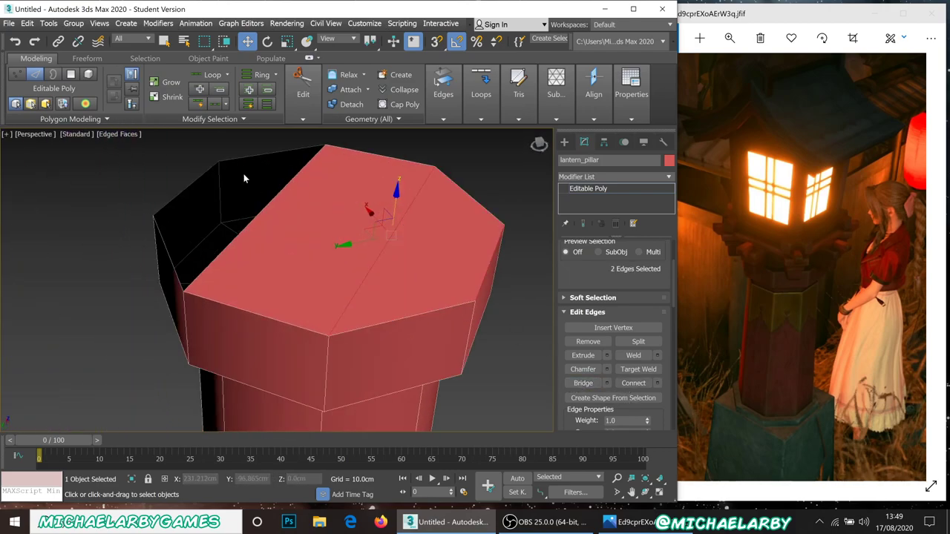
# Bridge the opposite rim edge to the strip's other edge to close the remaining opening and complete the octagonal cap
pyautogui.click(270, 202)
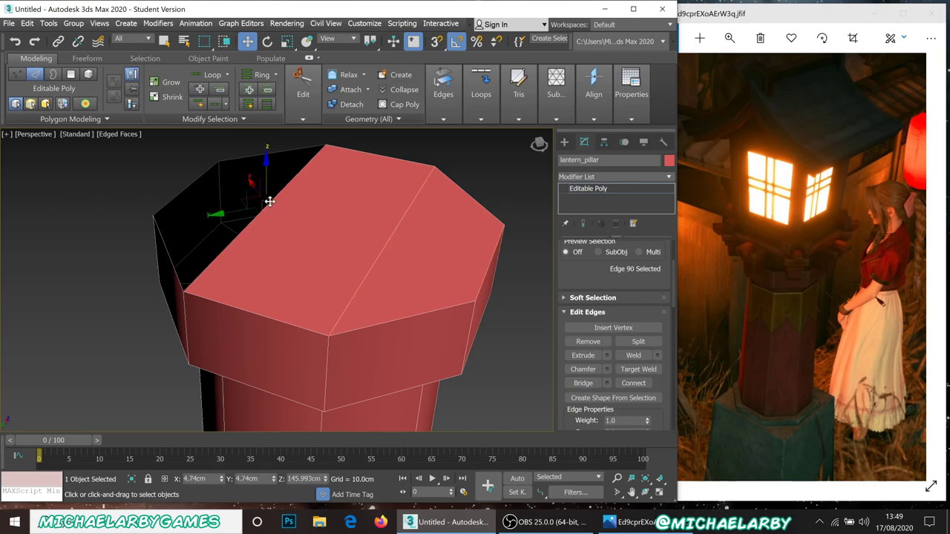
pyautogui.keyDown('ctrl'); pyautogui.click(196, 178); pyautogui.keyUp('ctrl')
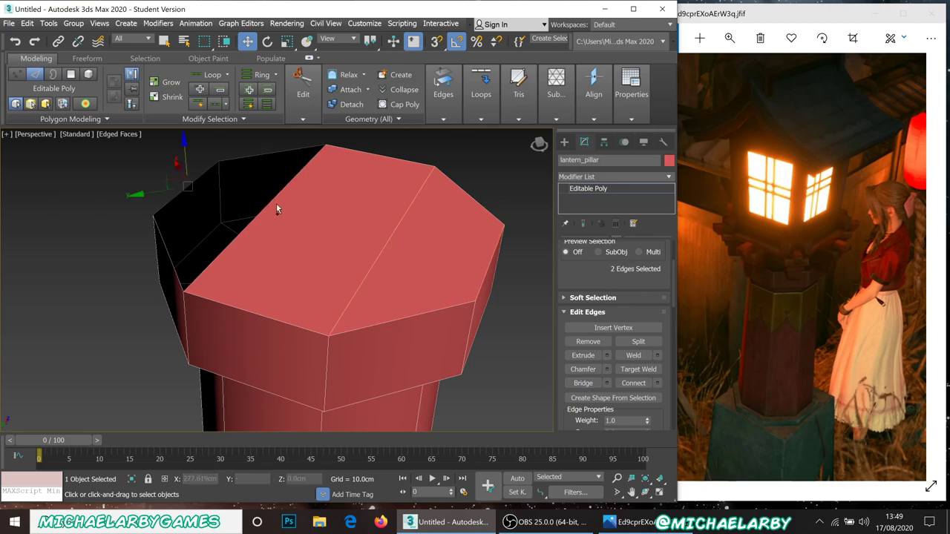
pyautogui.click(584, 383)
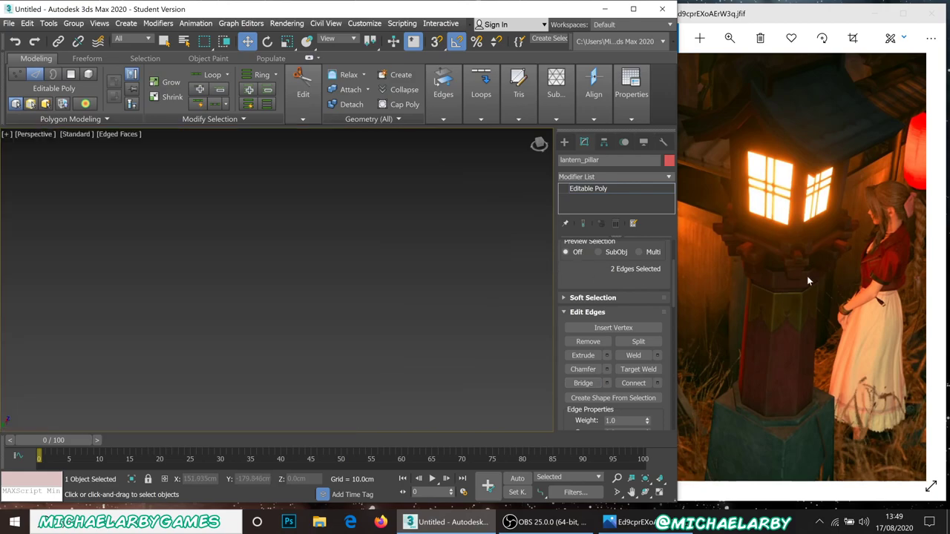
pyautogui.keyDown('alt'); pyautogui.moveTo(431, 300); pyautogui.dragTo(384, 284, button='middle'); pyautogui.keyUp('alt')
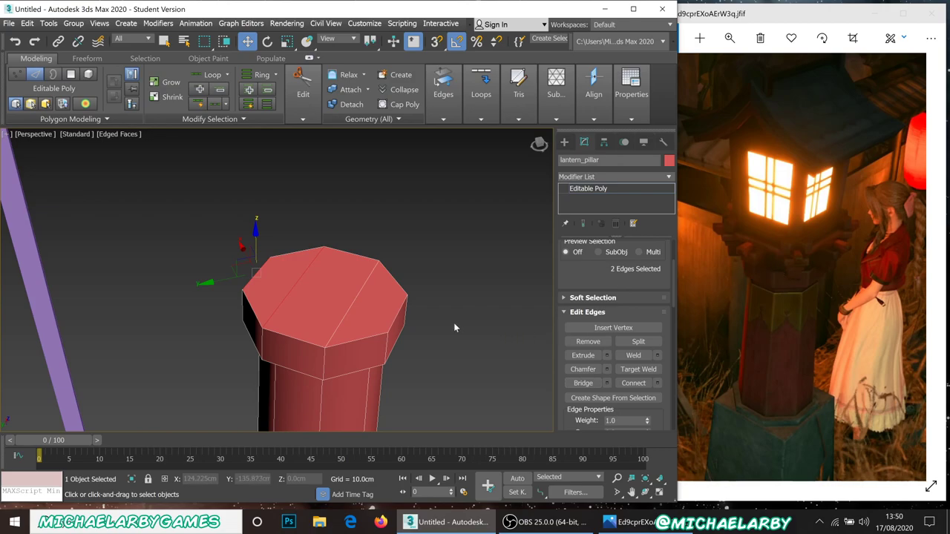
pyautogui.scroll(-4, 336, 282)
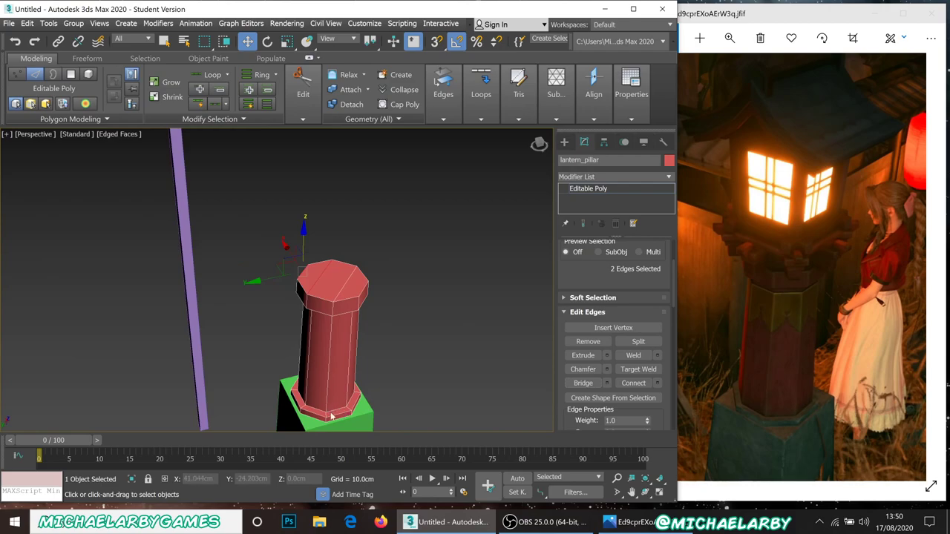
pyautogui.scroll(4, 331, 280)
pyautogui.hotkey('ctrl', 'z')
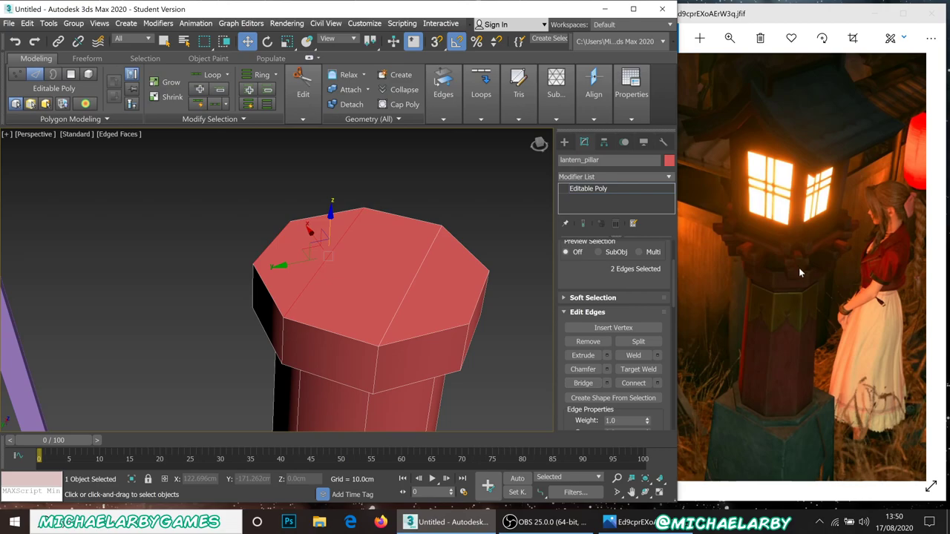
# Switch to the Photos reference image, enlarge it to maximum zoom and examine the brackets beneath the lantern's light box
pyautogui.click(730, 257)
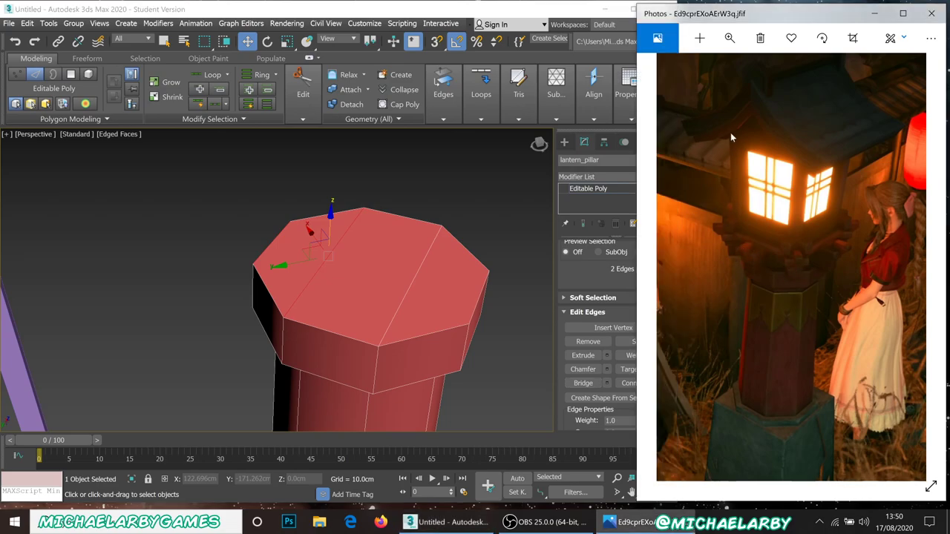
pyautogui.click(730, 38)
pyautogui.moveTo(717, 72); pyautogui.dragTo(790, 112)
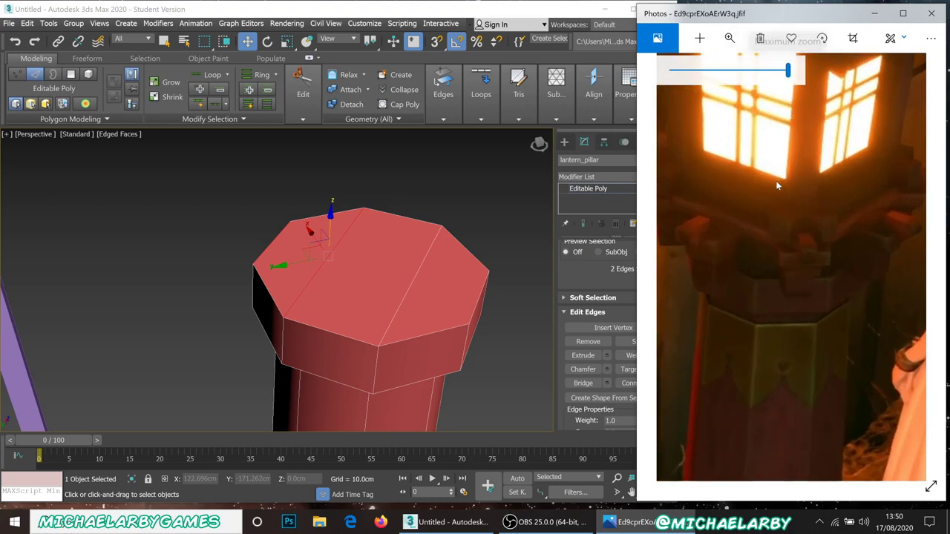
pyautogui.moveTo(768, 270); pyautogui.dragTo(747, 236)
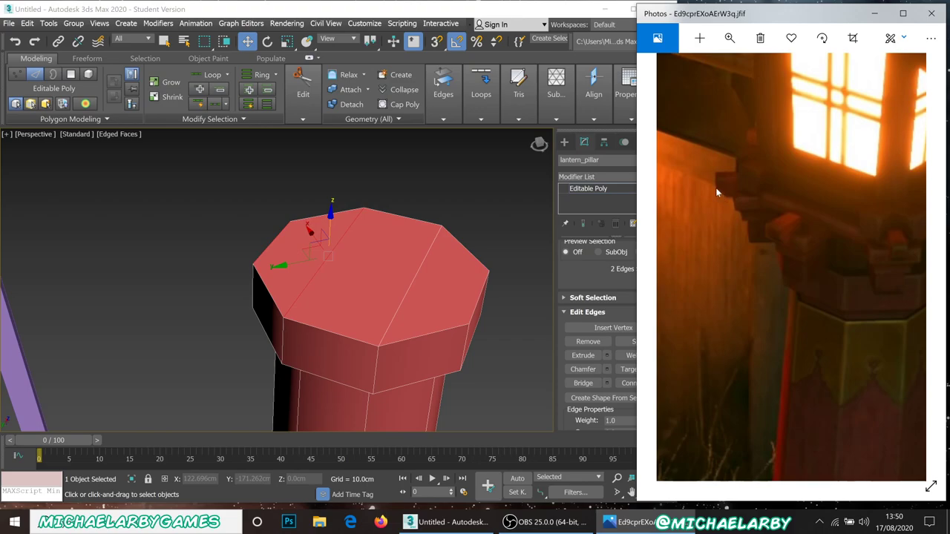
pyautogui.click(483, 210)
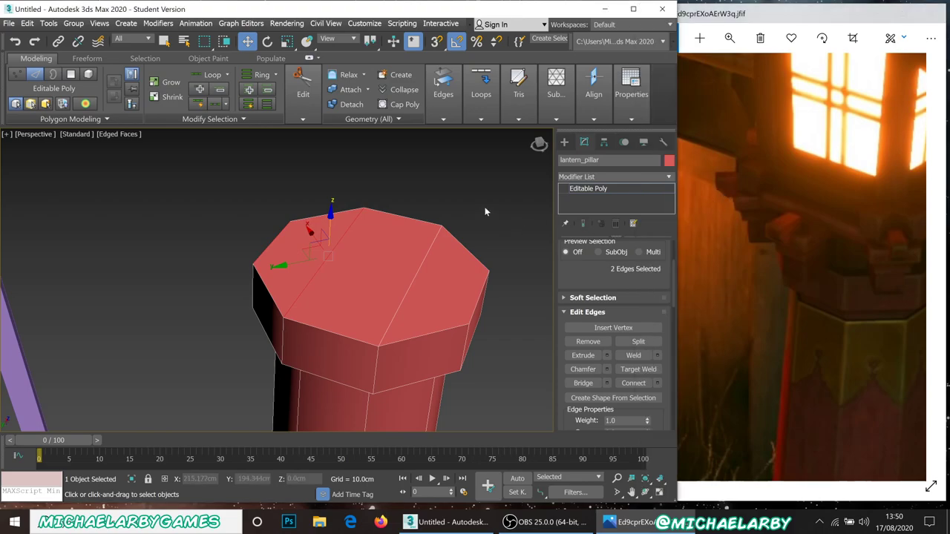
# Create a long box beside the post, about 59.6 cm long and 8.4 cm wide, with a height of about -12.2 cm
pyautogui.click(564, 143)
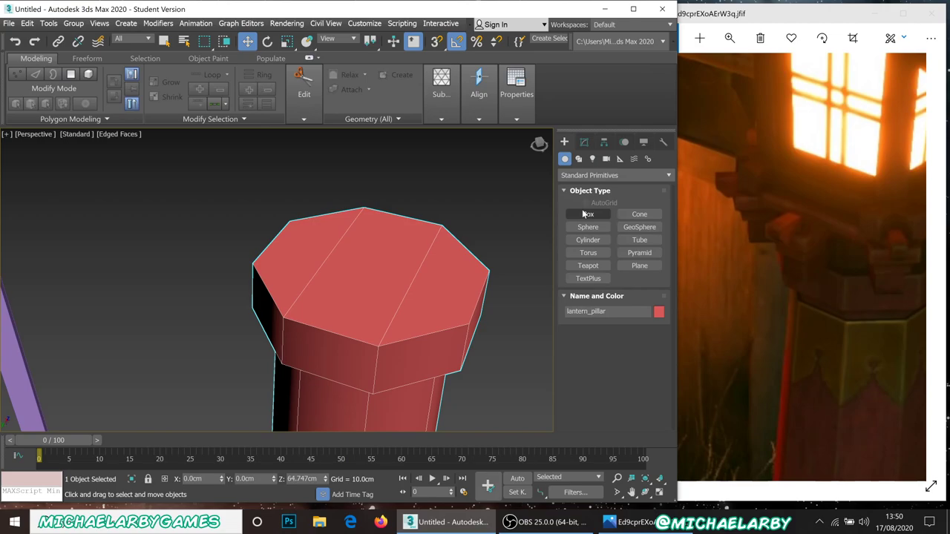
pyautogui.click(585, 214)
pyautogui.scroll(-8, 391, 257)
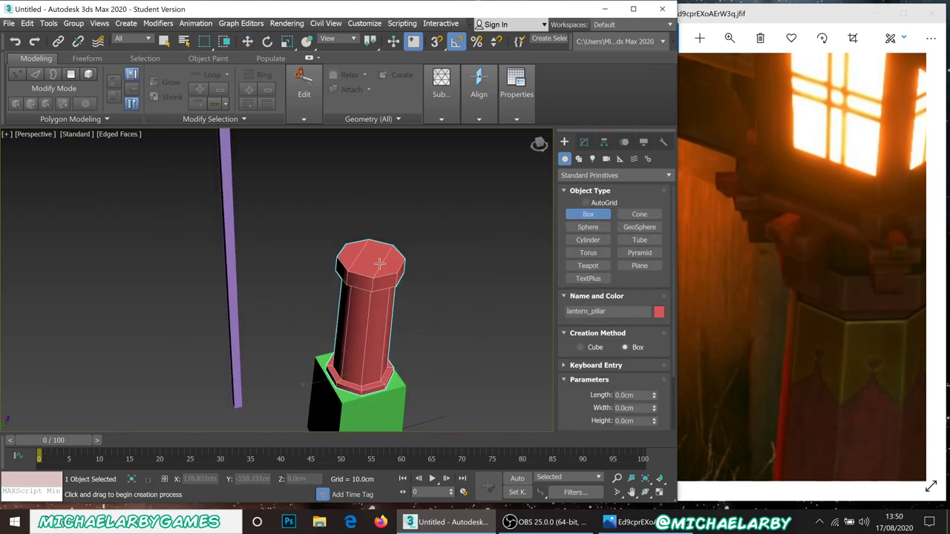
pyautogui.keyDown('alt'); pyautogui.moveTo(405, 282); pyautogui.dragTo(371, 199, button='middle'); pyautogui.keyUp('alt')
pyautogui.moveTo(316, 297); pyautogui.dragTo(383, 237)
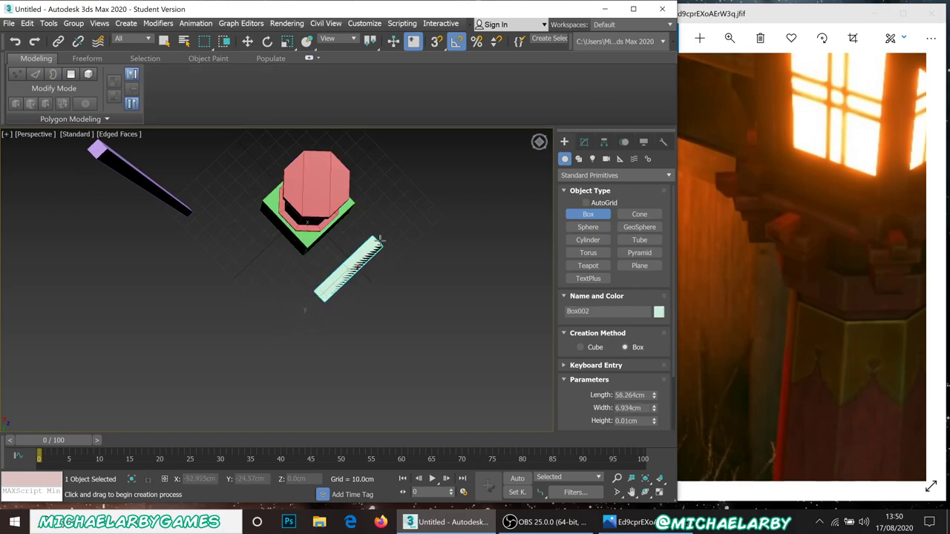
pyautogui.click(386, 225)
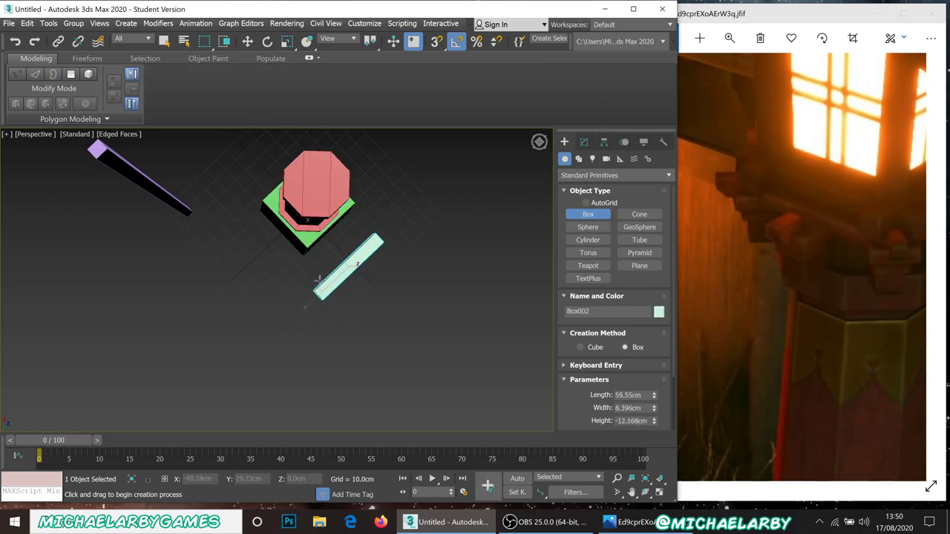
# Centre the new box on the post by resetting its X and Y positions to 0
pyautogui.click(247, 41)
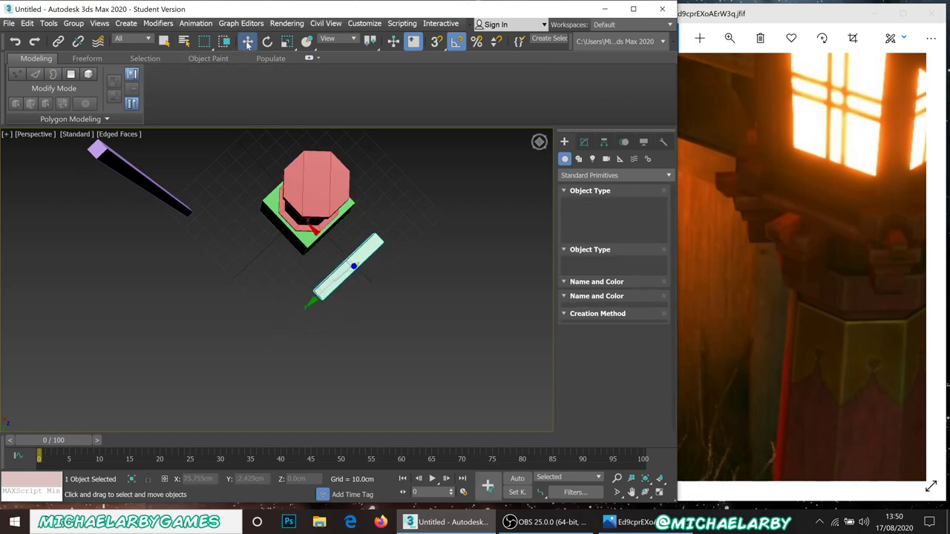
pyautogui.rightClick(344, 272)
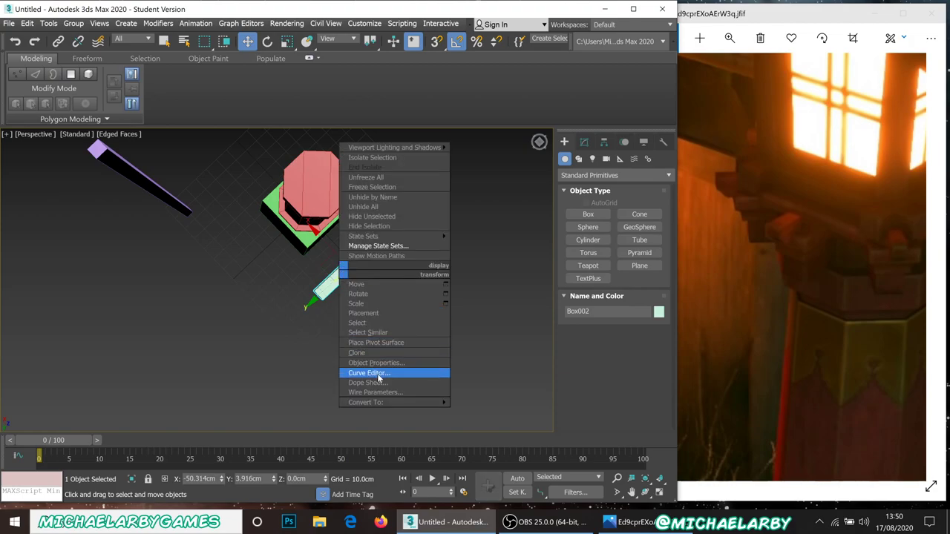
pyautogui.rightClick(274, 480)
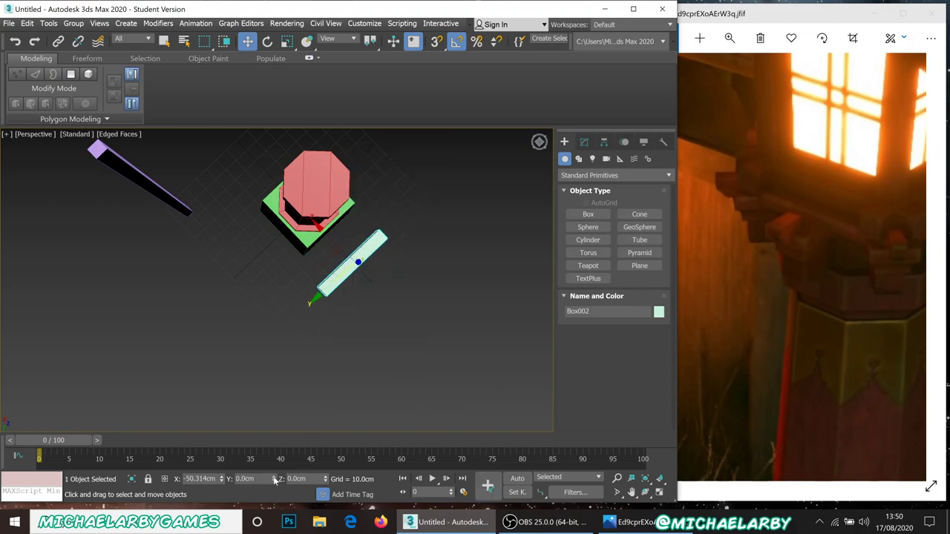
pyautogui.rightClick(222, 480)
pyautogui.keyDown('alt'); pyautogui.moveTo(275, 358); pyautogui.dragTo(302, 318, button='middle'); pyautogui.keyUp('alt')
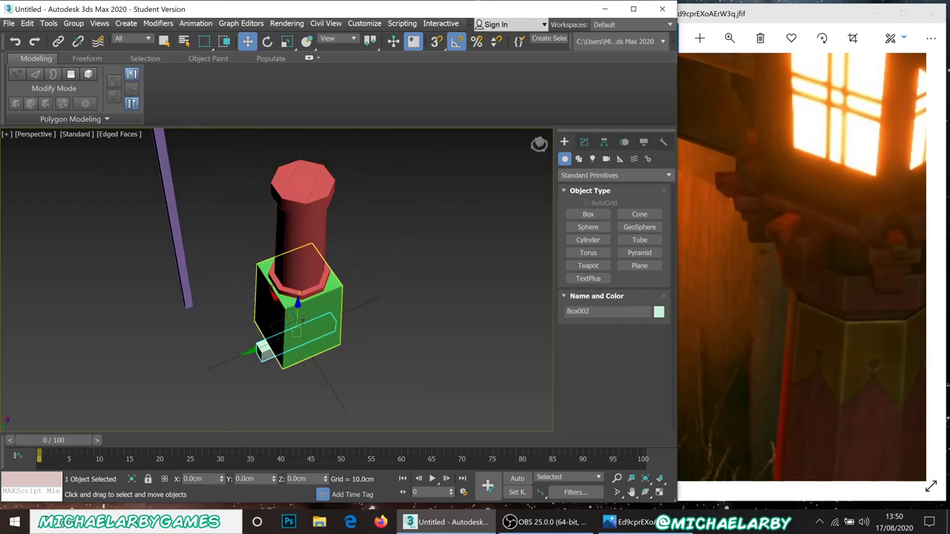
# Raise the box along Z to about 160.6 cm so it sits just above the pillar's top cap
pyautogui.moveTo(297, 314); pyautogui.dragTo(266, 170)
pyautogui.scroll(4, 286, 194)
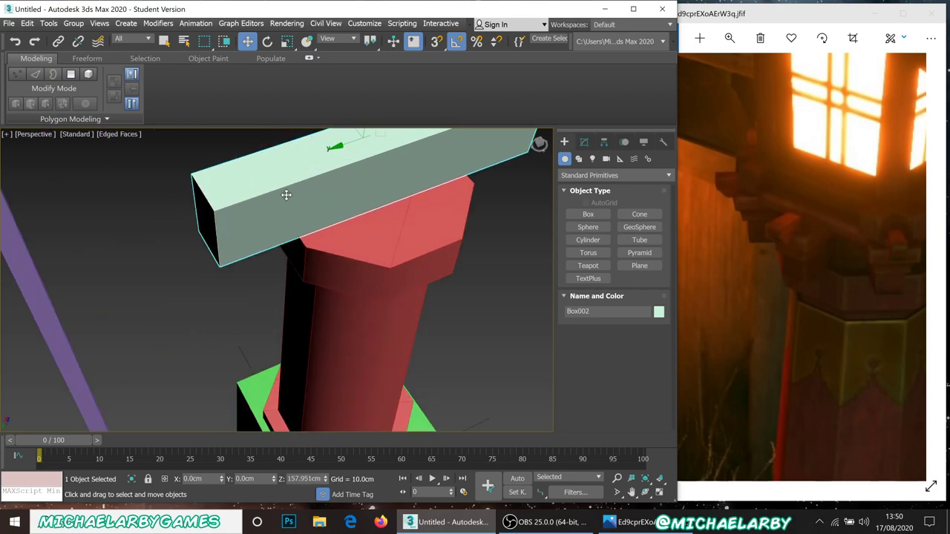
pyautogui.scroll(4, 331, 212)
pyautogui.keyDown('alt'); pyautogui.moveTo(331, 208); pyautogui.dragTo(284, 329, button='middle'); pyautogui.keyUp('alt')
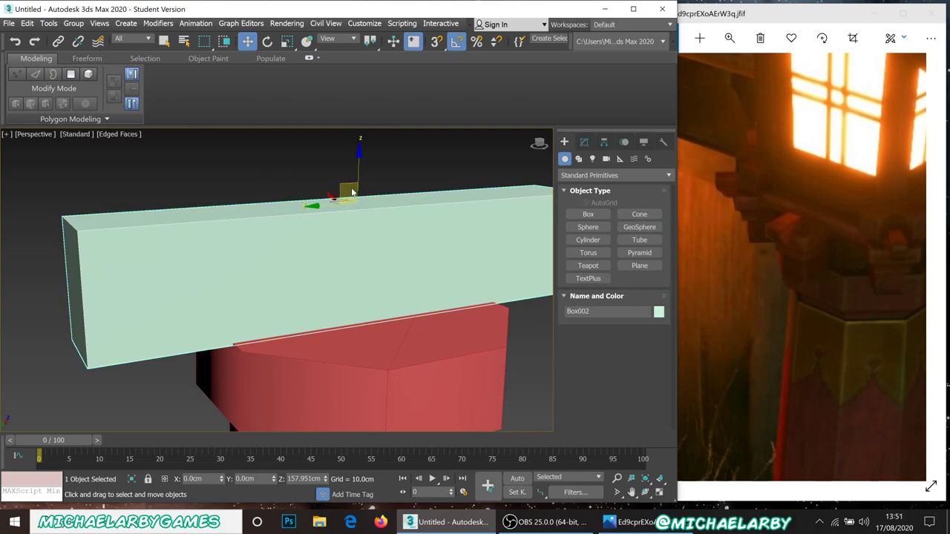
pyautogui.click(356, 176)
pyautogui.click(352, 229)
pyautogui.moveTo(357, 175)
pyautogui.mouseDown()
pyautogui.moveTo(359, 155)
pyautogui.moveTo(340, 182)
pyautogui.mouseUp()
pyautogui.scroll(-4, 306, 245)
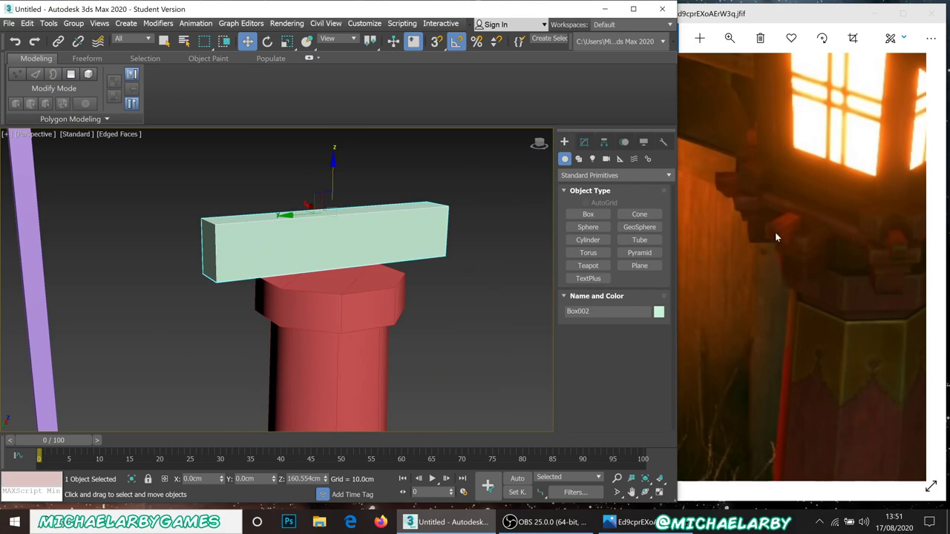
# Resize the box to a thin plank about 53 cm long and 1.58 cm high
pyautogui.moveTo(297, 267)
pyautogui.keyDown('alt'); pyautogui.mouseDown(button='middle')
pyautogui.moveTo(282, 257)
pyautogui.moveTo(287, 265)
pyautogui.mouseUp(button='middle'); pyautogui.keyUp('alt')
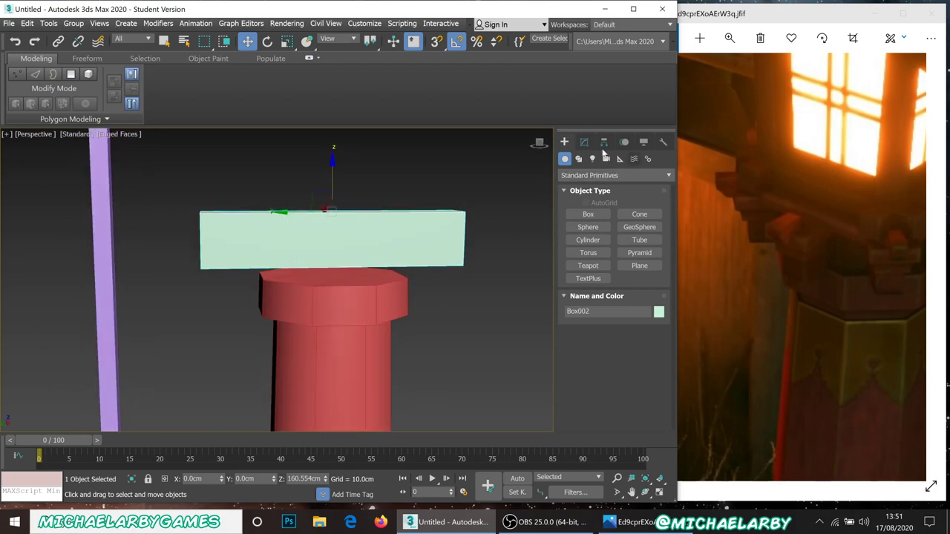
pyautogui.click(584, 142)
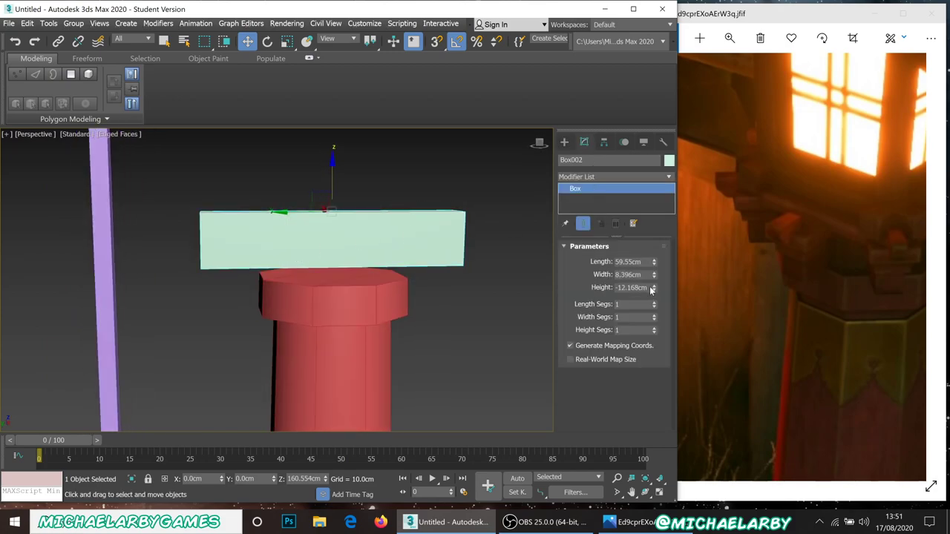
pyautogui.moveTo(654, 262)
pyautogui.mouseDown()
pyautogui.moveTo(654, 301)
pyautogui.moveTo(650, 260)
pyautogui.mouseUp()
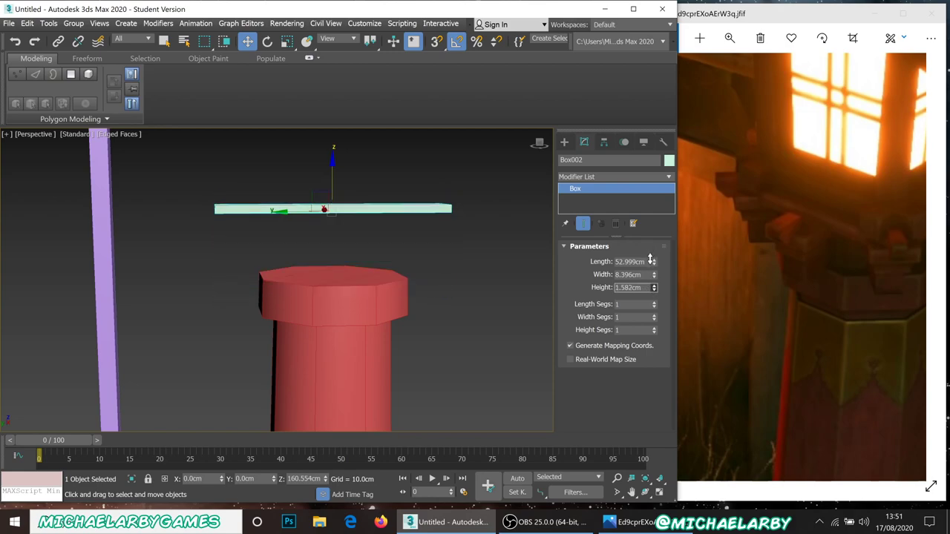
# Convert the plank above the pillar to an Editable Poly
pyautogui.keyDown('alt'); pyautogui.moveTo(322, 207); pyautogui.dragTo(297, 239, button='middle'); pyautogui.keyUp('alt')
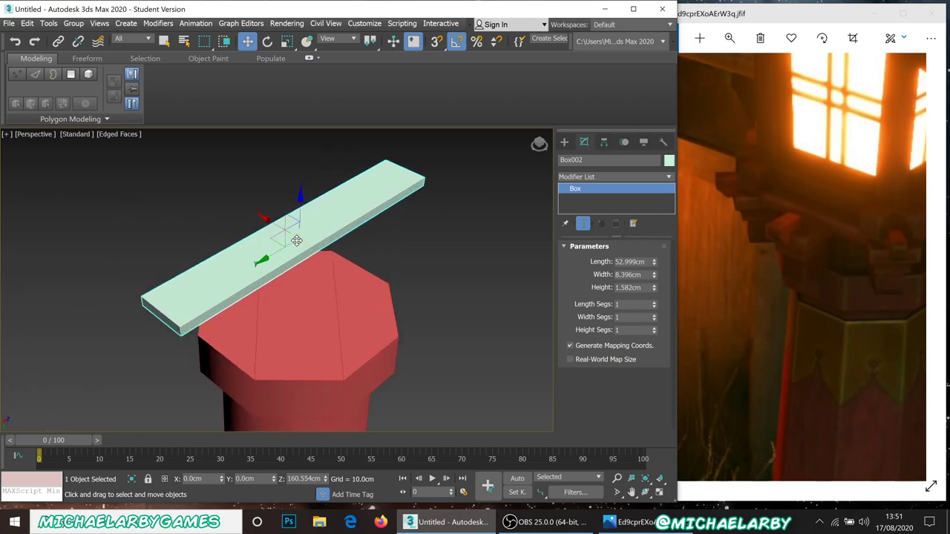
pyautogui.rightClick(302, 235)
pyautogui.moveTo(371, 359)
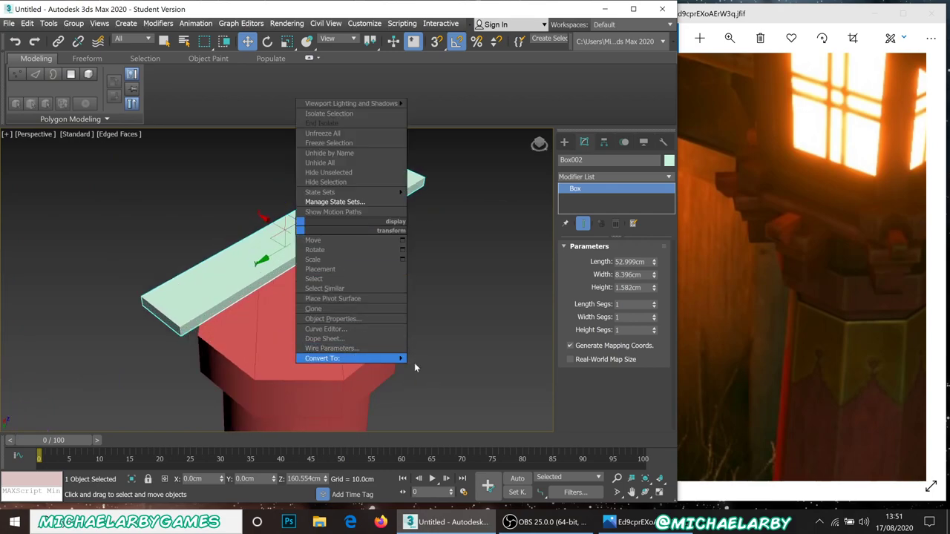
pyautogui.click(450, 368)
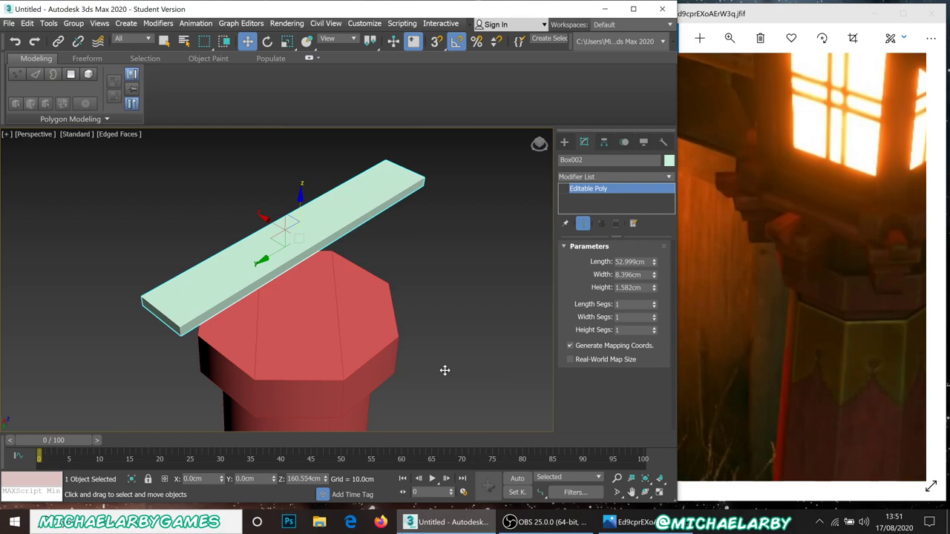
# Inset the plank's top polygon by about 1.148 cm
pyautogui.click(622, 262)
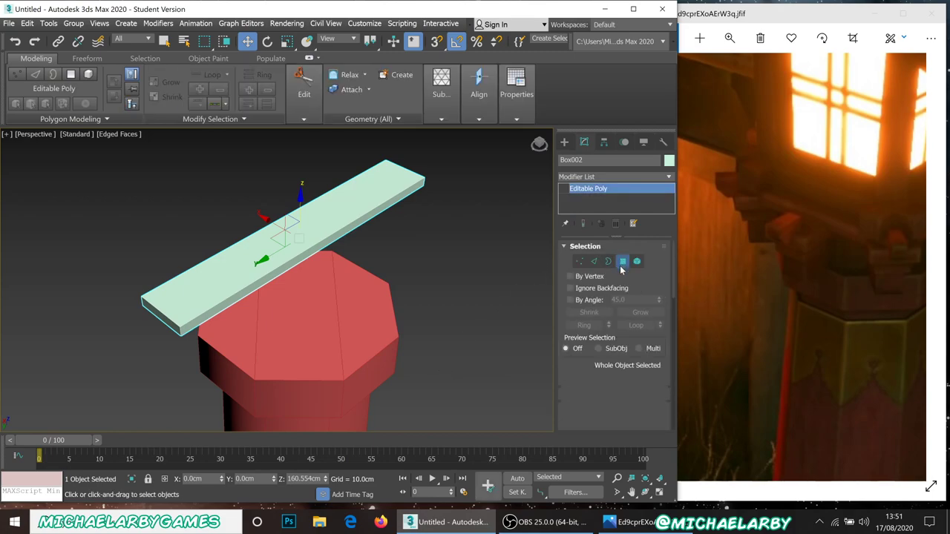
pyautogui.click(270, 244)
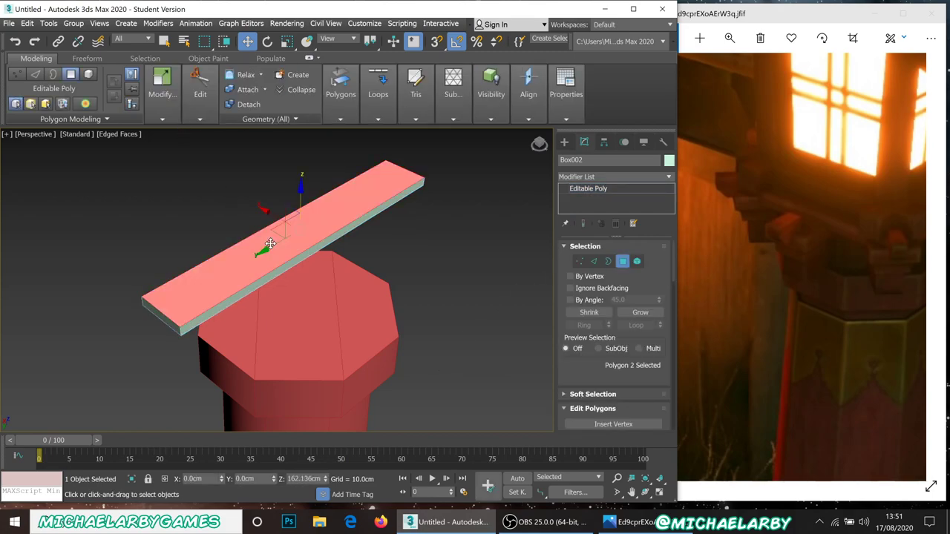
pyautogui.scroll(-3, 616, 371)
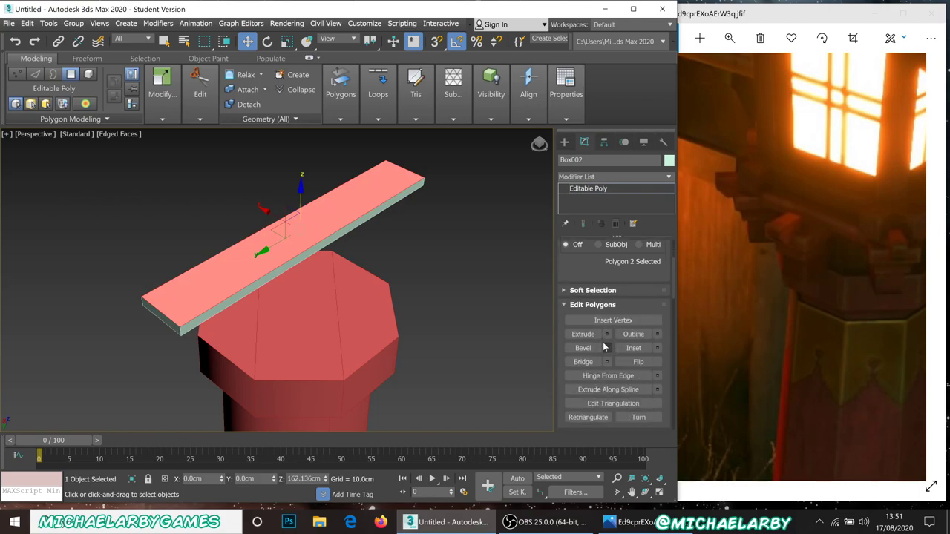
pyautogui.click(658, 349)
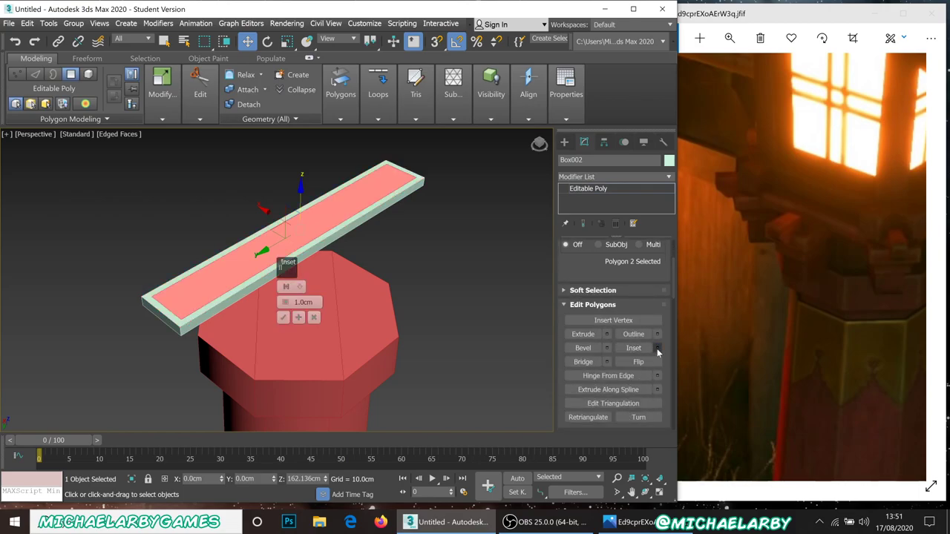
pyautogui.moveTo(285, 302); pyautogui.dragTo(284, 295)
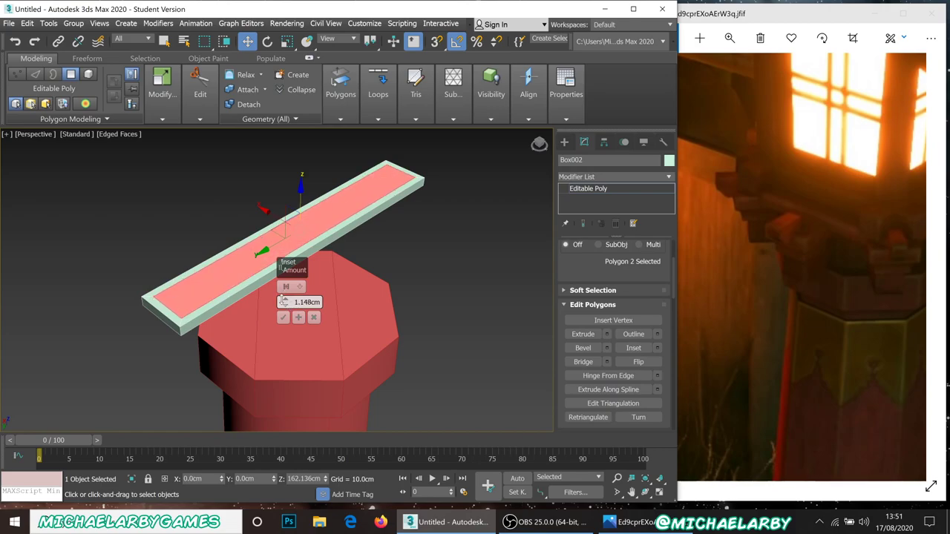
pyautogui.click(283, 318)
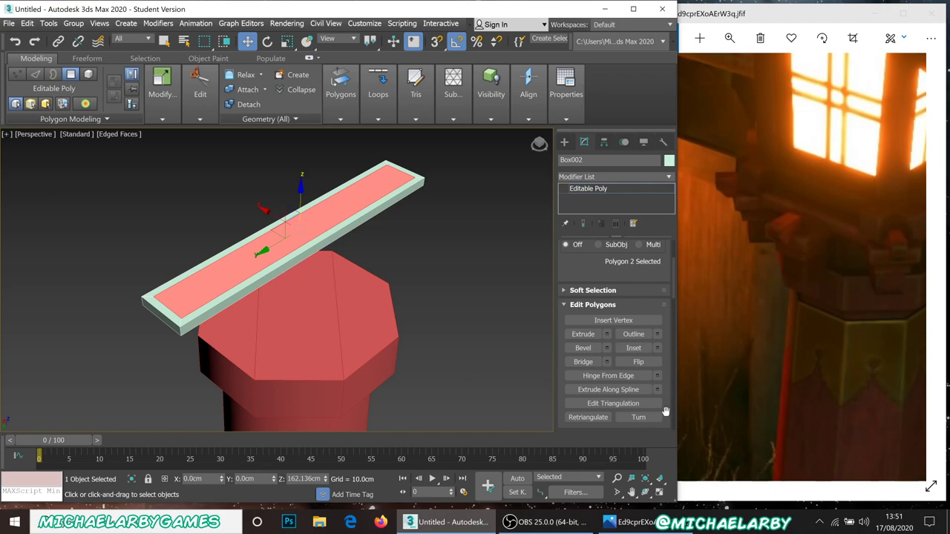
# Extrude the plank's inset top polygon upward by about 1.764 cm to form a second tier
pyautogui.click(607, 334)
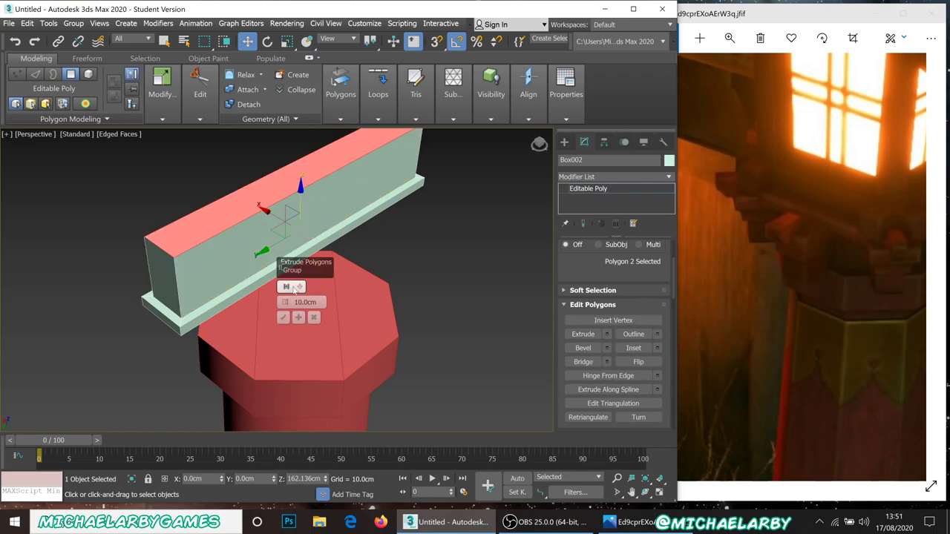
pyautogui.moveTo(285, 306); pyautogui.dragTo(290, 331)
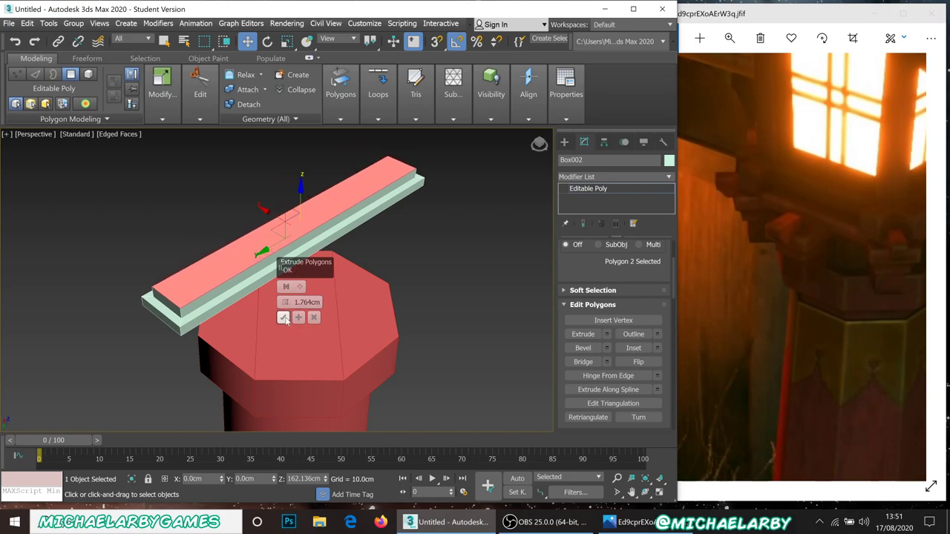
pyautogui.click(284, 317)
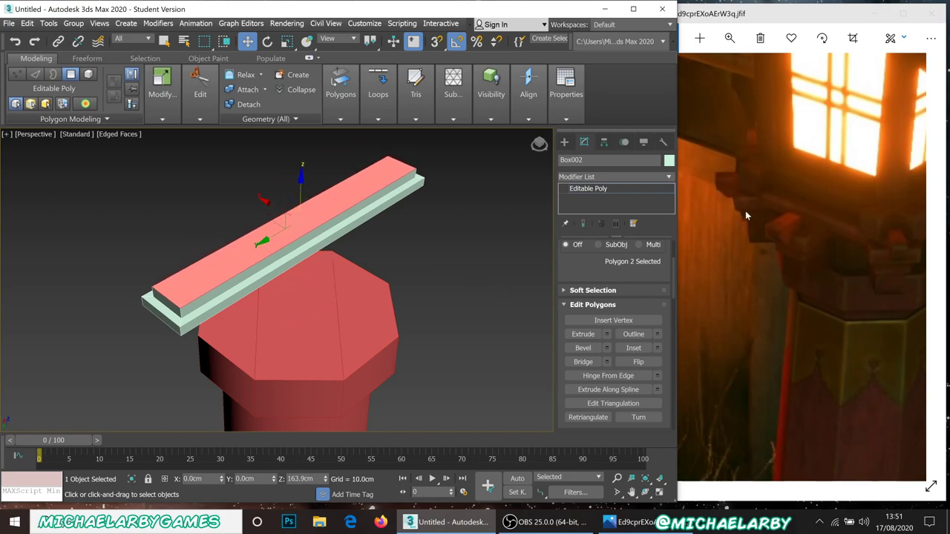
# Inset the top polygon of the second tier by 1.148 cm
pyautogui.keyDown('alt'); pyautogui.moveTo(249, 241); pyautogui.dragTo(210, 221, button='middle'); pyautogui.keyUp('alt')
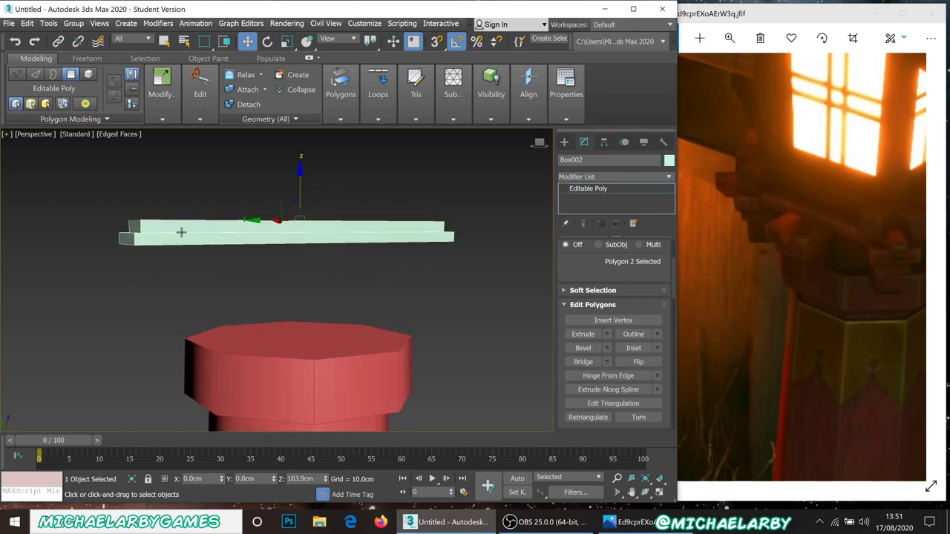
pyautogui.keyDown('alt'); pyautogui.moveTo(273, 239); pyautogui.dragTo(282, 256, button='middle'); pyautogui.keyUp('alt')
pyautogui.click(657, 348)
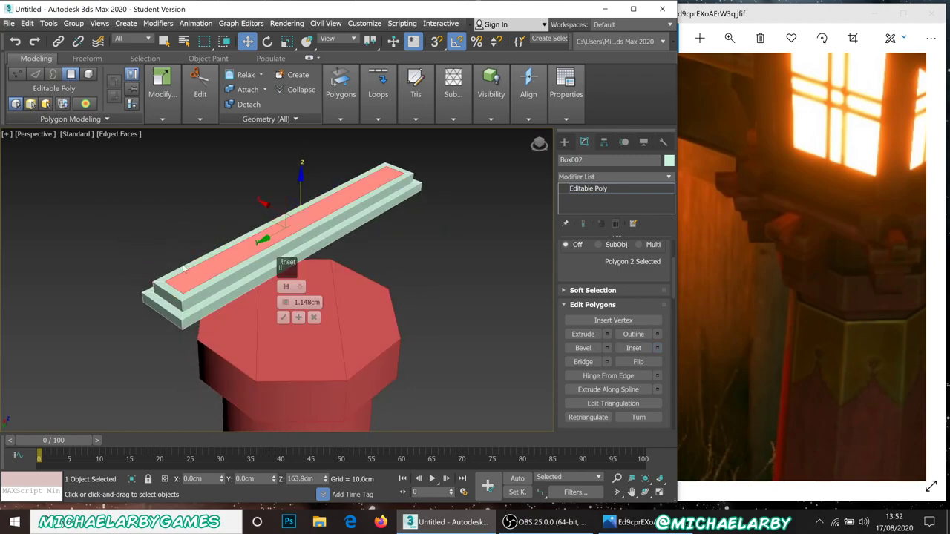
pyautogui.click(283, 318)
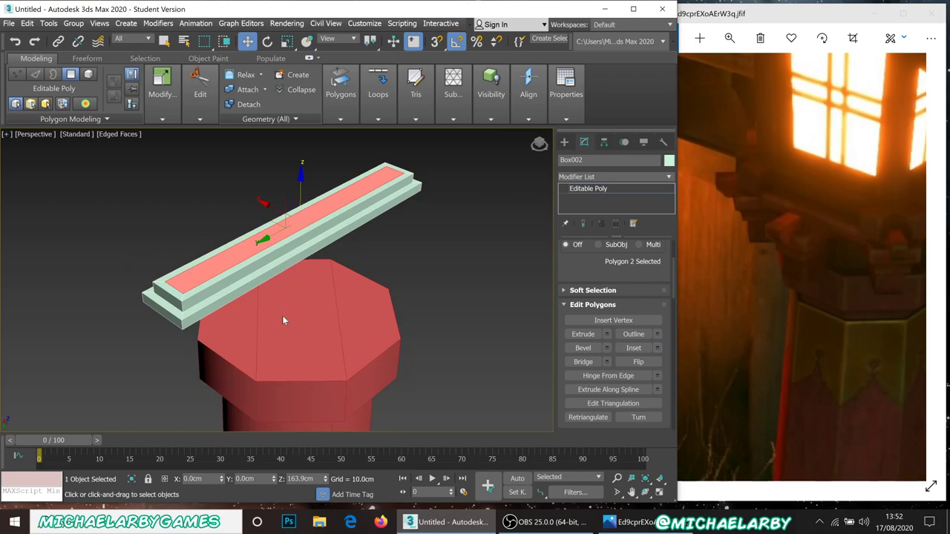
# Extrude the inset polygon on the second tier by about 5.4 cm to form a tall third tier
pyautogui.click(606, 334)
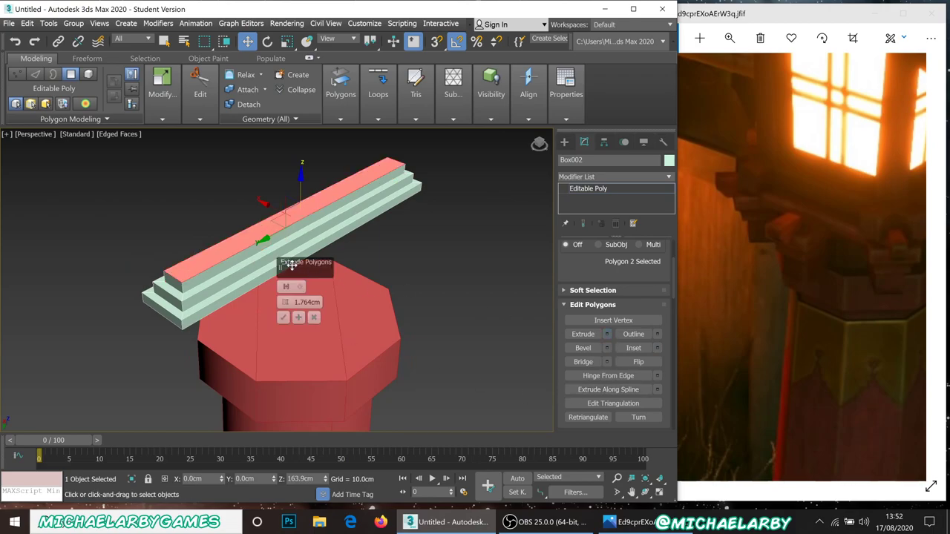
pyautogui.moveTo(284, 302); pyautogui.dragTo(285, 302)
pyautogui.moveTo(208, 256)
pyautogui.keyDown('alt'); pyautogui.mouseDown(button='middle')
pyautogui.moveTo(195, 247)
pyautogui.moveTo(203, 252)
pyautogui.mouseUp(button='middle'); pyautogui.keyUp('alt')
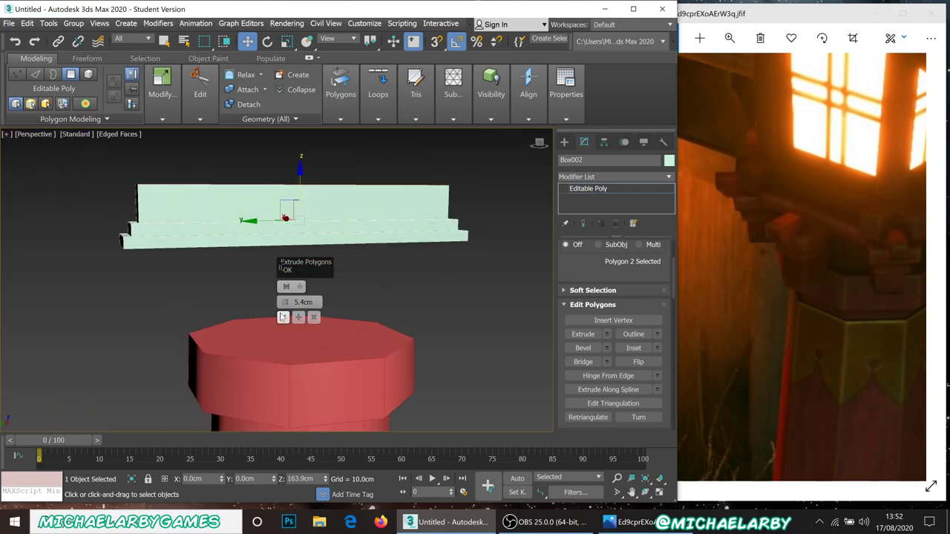
pyautogui.click(283, 319)
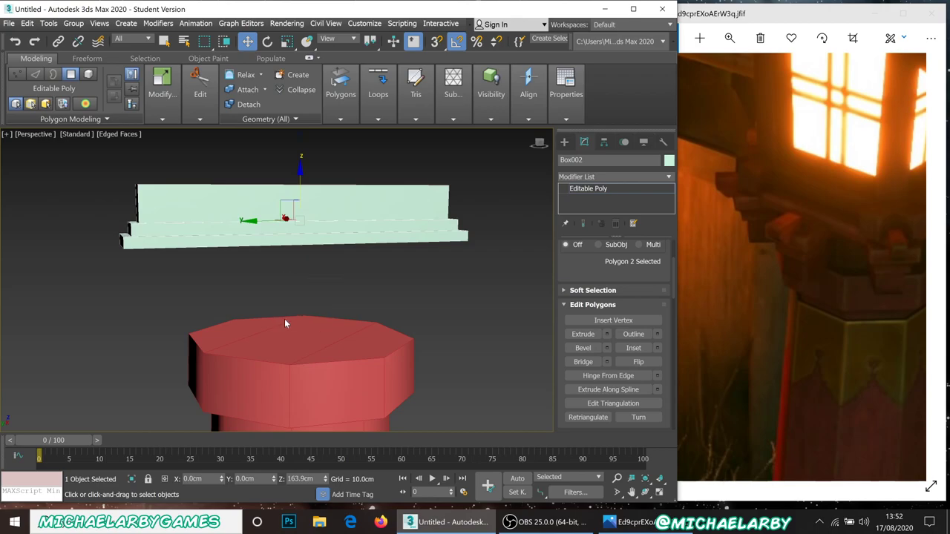
# Return to whole-object level and rotate the stepped beam 180° so its widest tier faces up
pyautogui.click(266, 45)
pyautogui.keyDown('alt'); pyautogui.moveTo(257, 222); pyautogui.dragTo(259, 265, button='middle'); pyautogui.keyUp('alt')
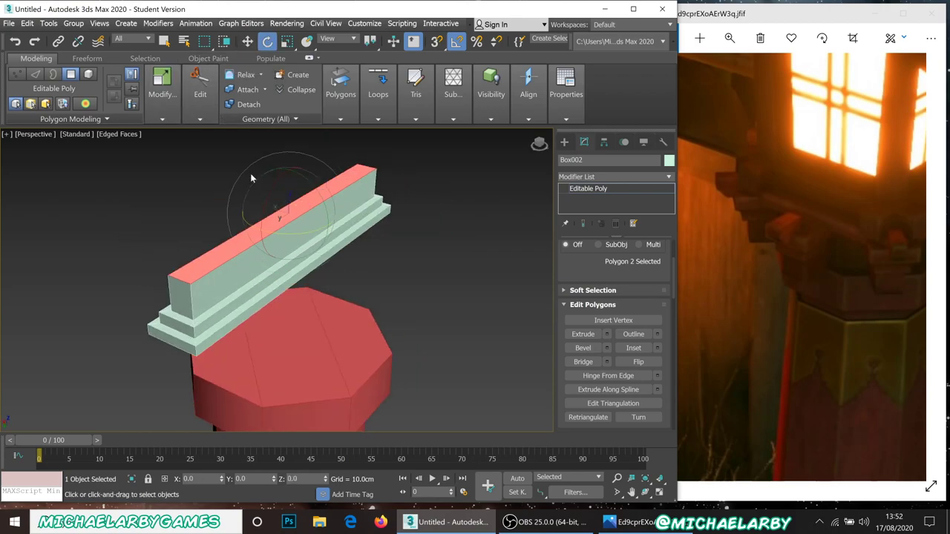
pyautogui.rightClick(251, 229)
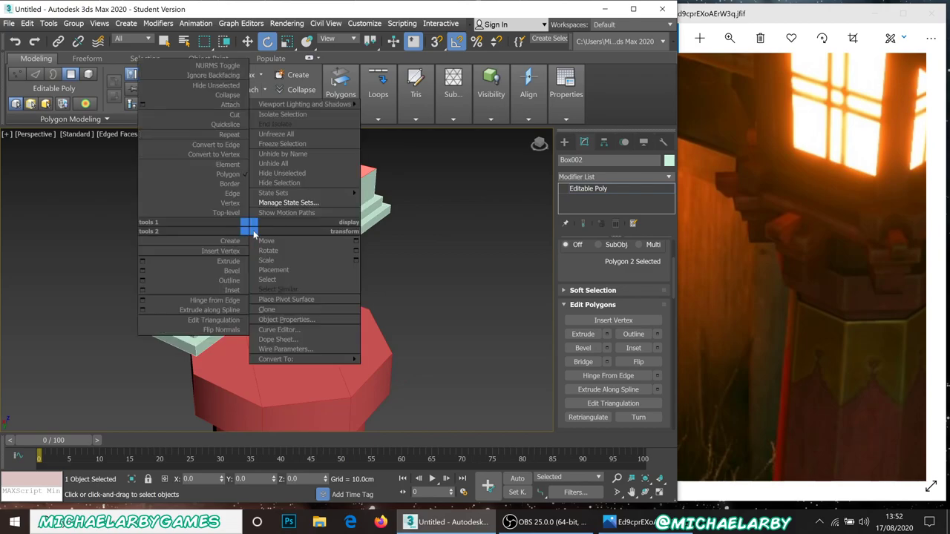
pyautogui.click(222, 212)
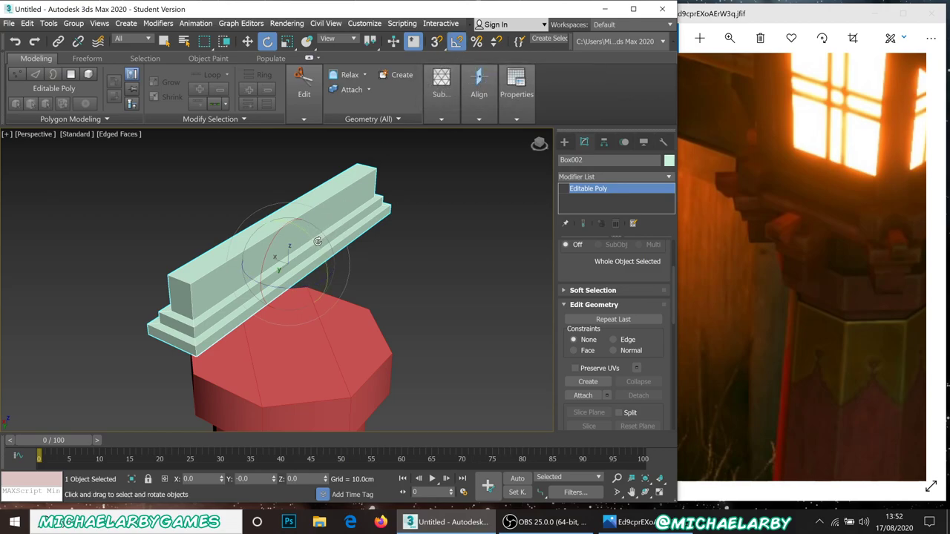
pyautogui.moveTo(317, 240); pyautogui.dragTo(337, 281)
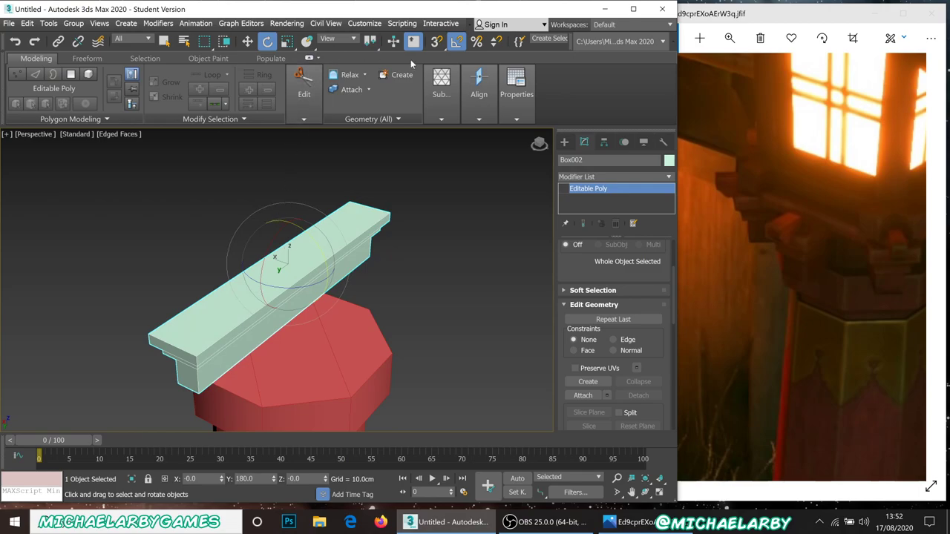
# Lower the beam along Z to about 154.7 cm so it rests on the pillar's top cap
pyautogui.click(247, 41)
pyautogui.keyDown('alt'); pyautogui.moveTo(380, 281); pyautogui.dragTo(342, 277, button='middle'); pyautogui.keyUp('alt')
pyautogui.moveTo(288, 227); pyautogui.dragTo(317, 263)
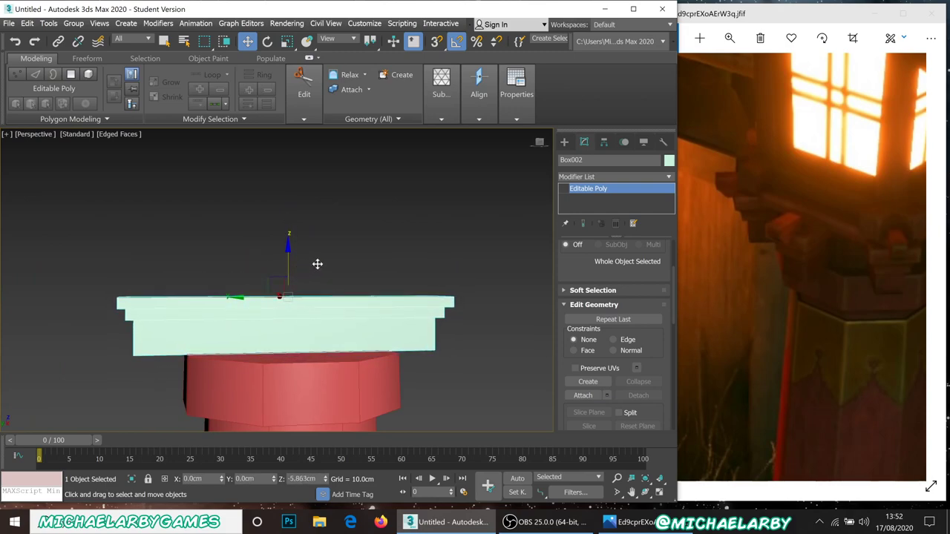
# Rename the stepped beam as lantern_decorative_1
pyautogui.keyDown('alt'); pyautogui.moveTo(269, 254); pyautogui.dragTo(305, 248, button='middle'); pyautogui.keyUp('alt')
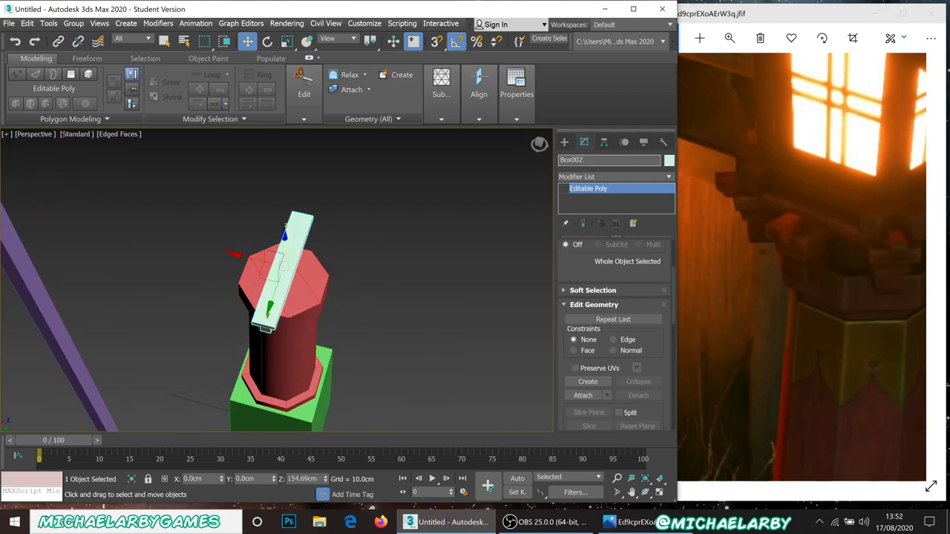
pyautogui.write('lantern_decorative_1')
pyautogui.press('Return')
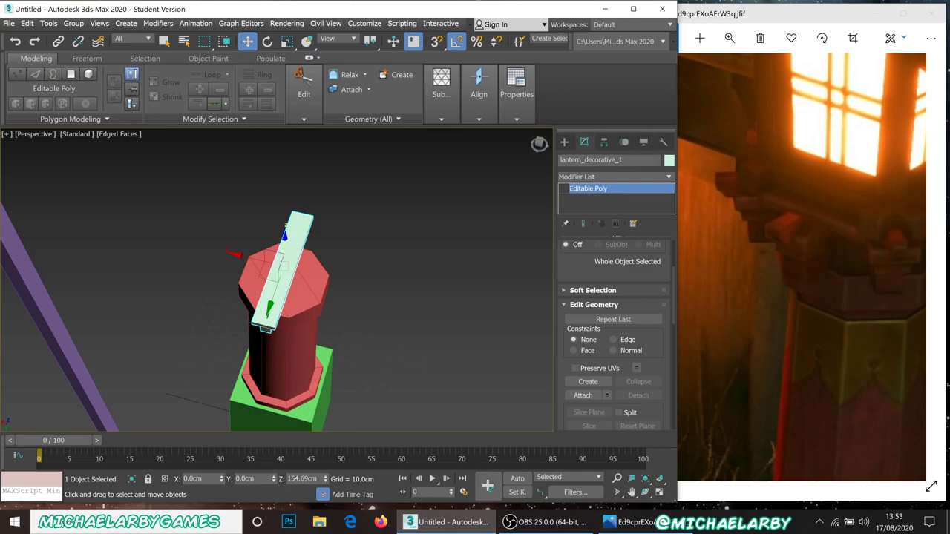
# Check the bracket in the reference photo and clone the beam as a copy rotated -90° about Z, forming a cross
pyautogui.click(762, 211)
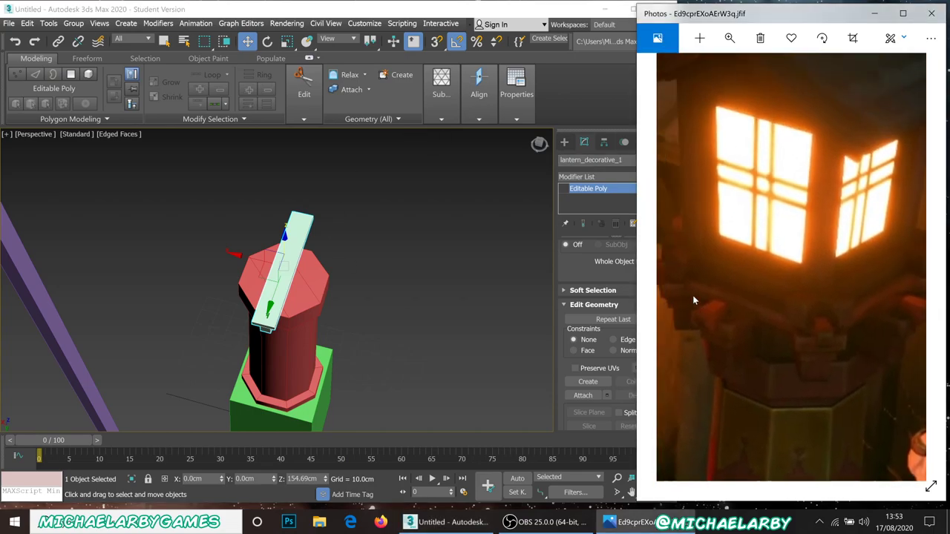
pyautogui.scroll(3, 769, 230)
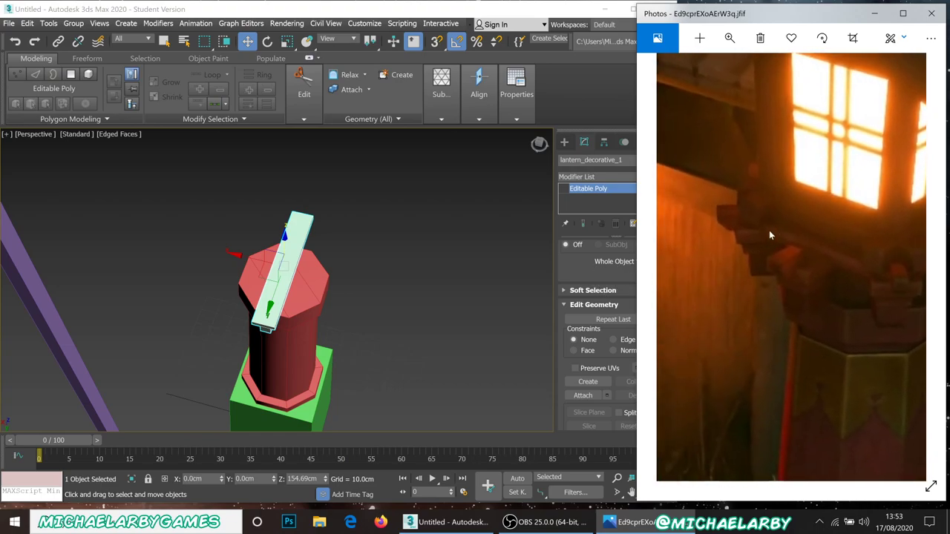
pyautogui.click(428, 291)
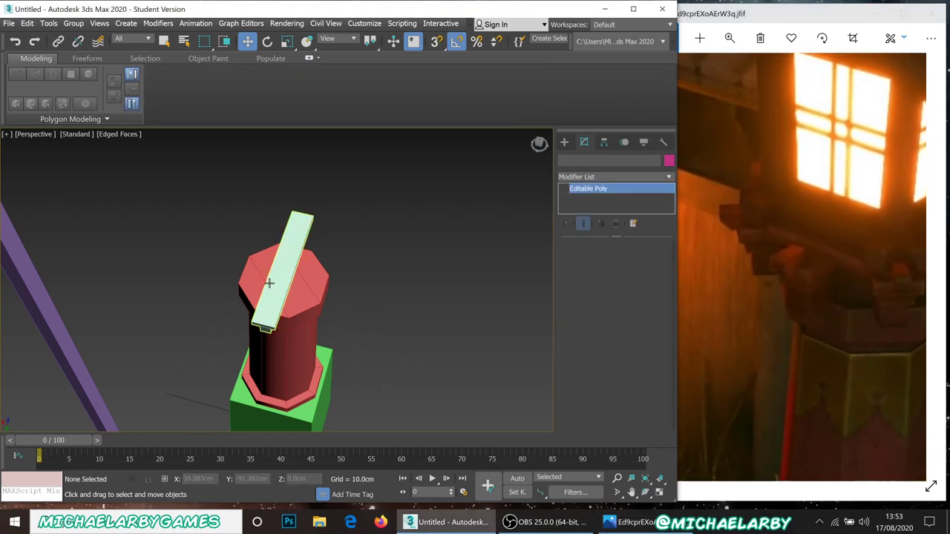
pyautogui.click(306, 310)
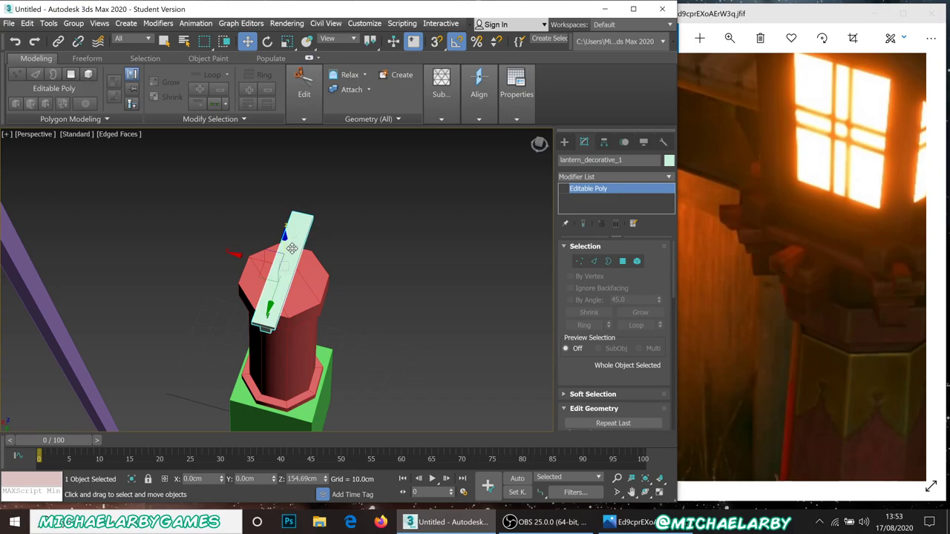
pyautogui.click(267, 43)
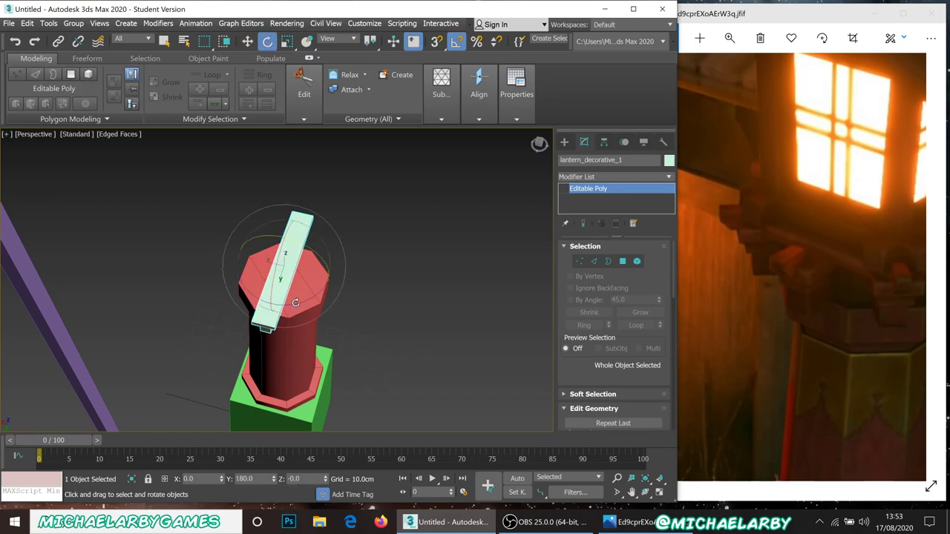
pyautogui.keyDown('alt'); pyautogui.moveTo(295, 304); pyautogui.dragTo(283, 299, button='middle'); pyautogui.keyUp('alt')
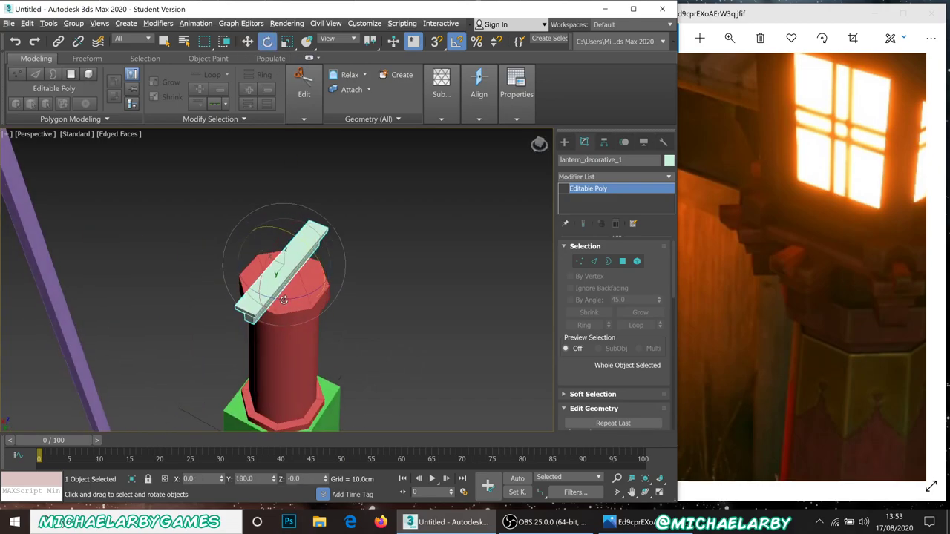
pyautogui.scroll(3, 283, 300)
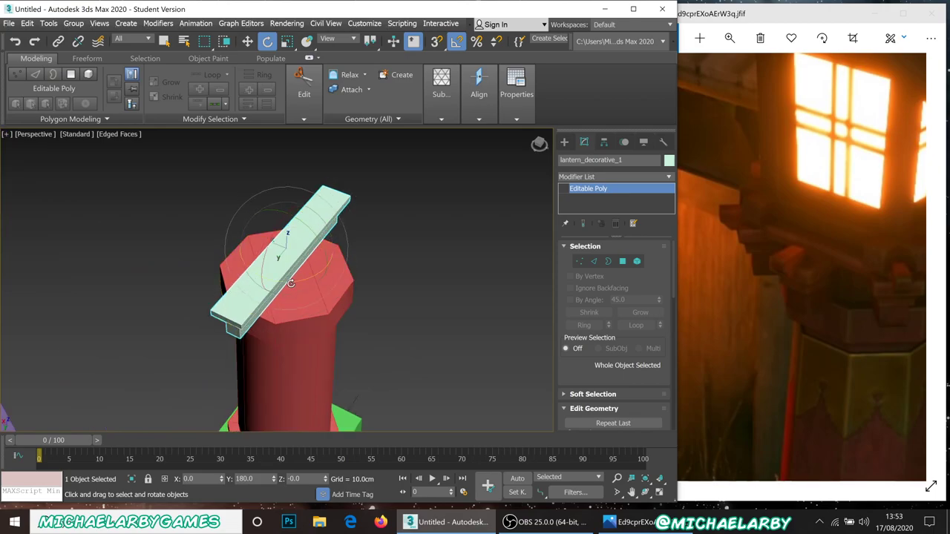
pyautogui.moveTo(291, 283); pyautogui.dragTo(290, 284)
pyautogui.moveTo(349, 272)
pyautogui.mouseDown()
pyautogui.moveTo(412, 212)
pyautogui.moveTo(334, 256)
pyautogui.moveTo(271, 260)
pyautogui.mouseUp()
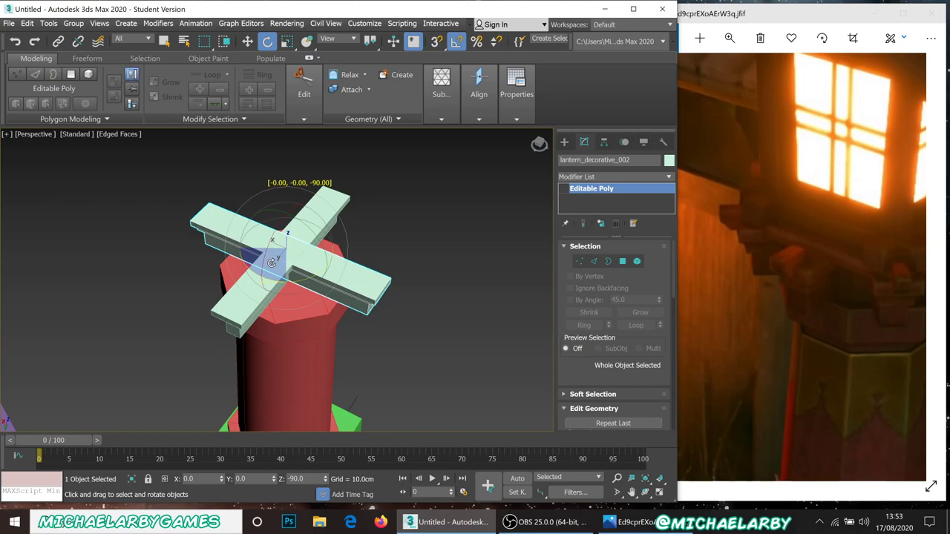
pyautogui.keyDown('shift'); pyautogui.moveTo(272, 261); pyautogui.dragTo(272, 262); pyautogui.keyUp('shift')
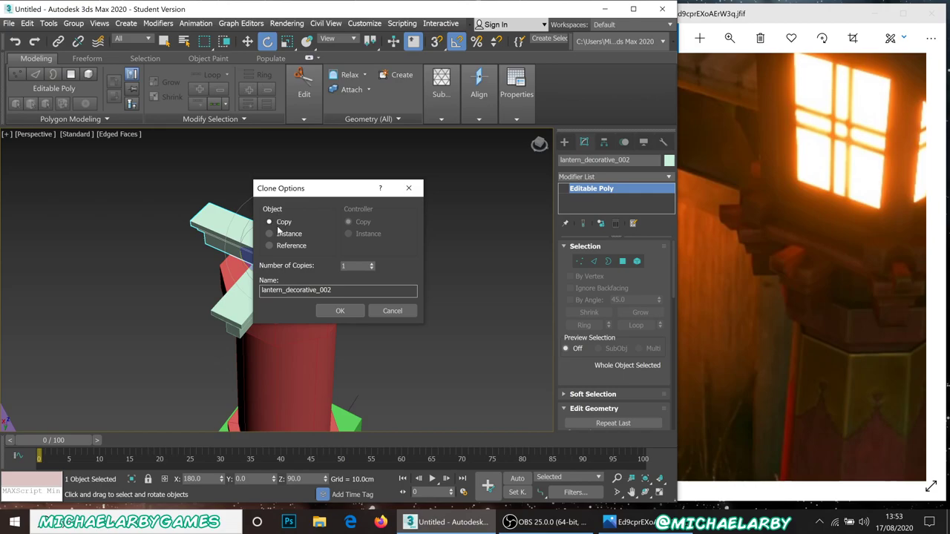
pyautogui.click(341, 312)
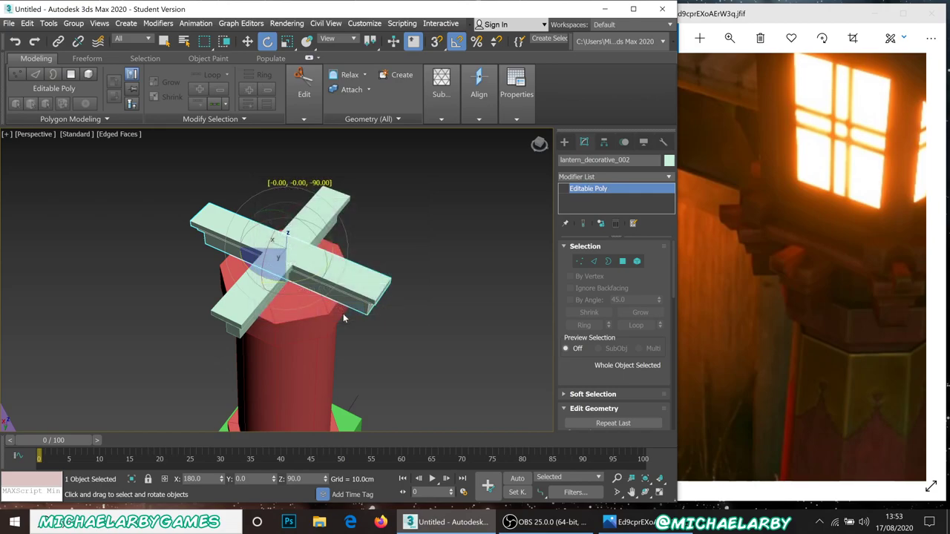
pyautogui.click(398, 259)
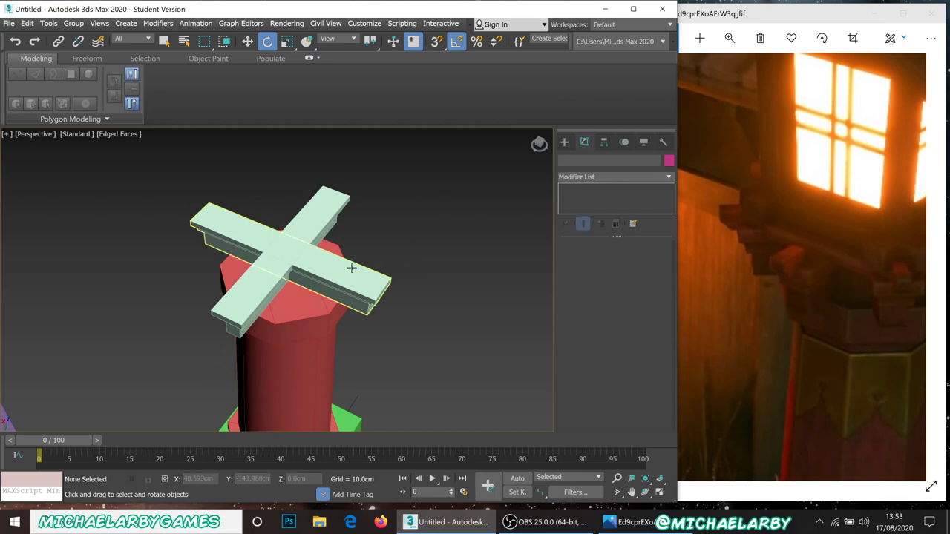
pyautogui.click(343, 270)
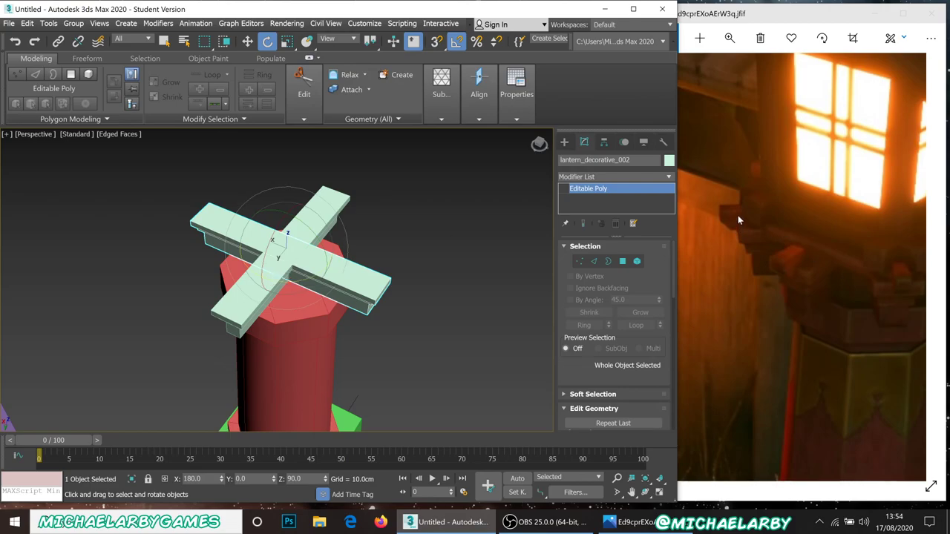
pyautogui.moveTo(589, 351); pyautogui.dragTo(592, 336)
pyautogui.scroll(1, 592, 336)
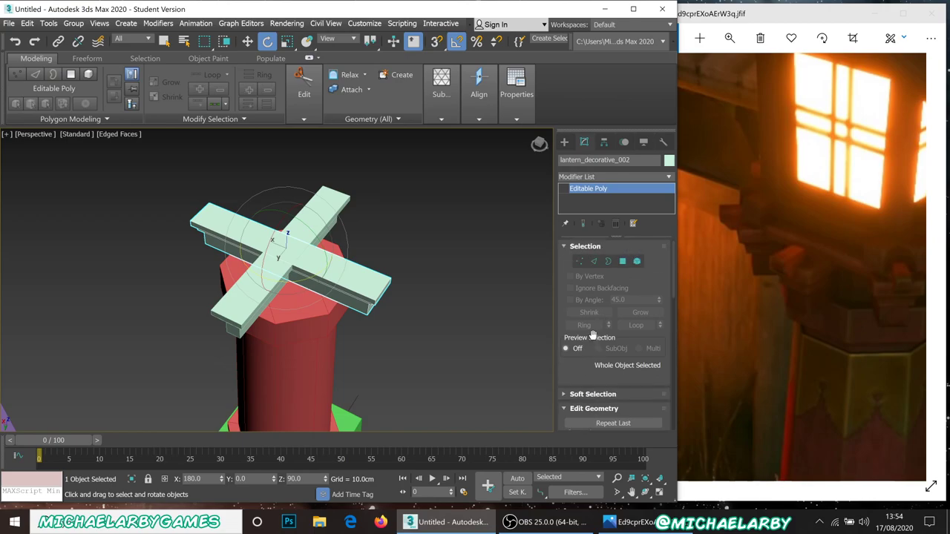
# Draw a long, thin box about 63.3 × 2.7 × 5.9 cm on the ground beside the lantern pillar
pyautogui.click(564, 142)
pyautogui.click(575, 214)
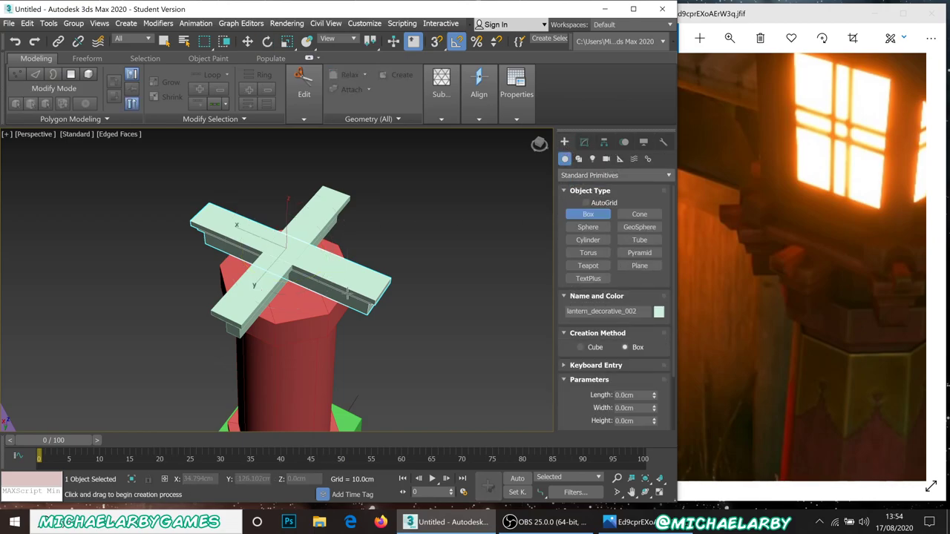
pyautogui.scroll(-5, 338, 410)
pyautogui.moveTo(339, 394); pyautogui.dragTo(380, 331)
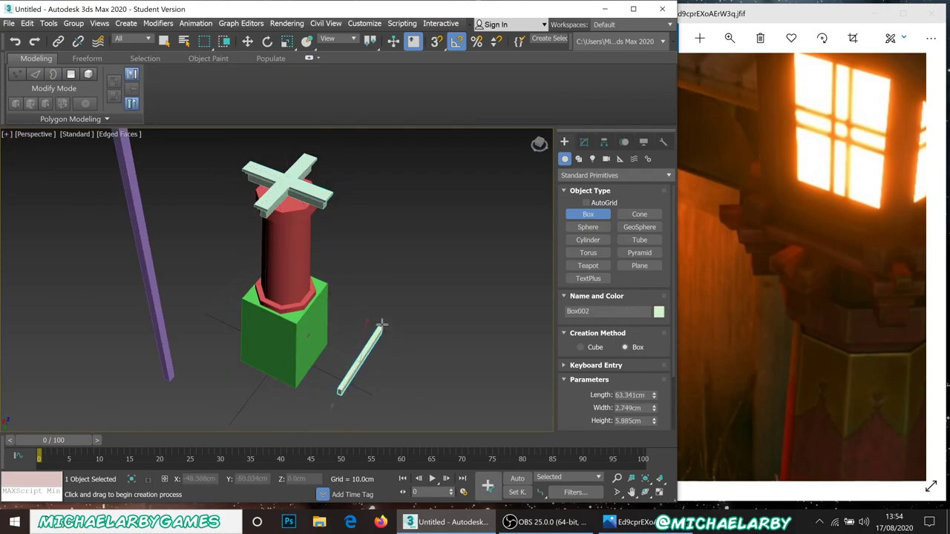
# Centre the new box at X 0 and Y 0 and raise it to about 152.8 cm at the bracket beams
pyautogui.click(247, 40)
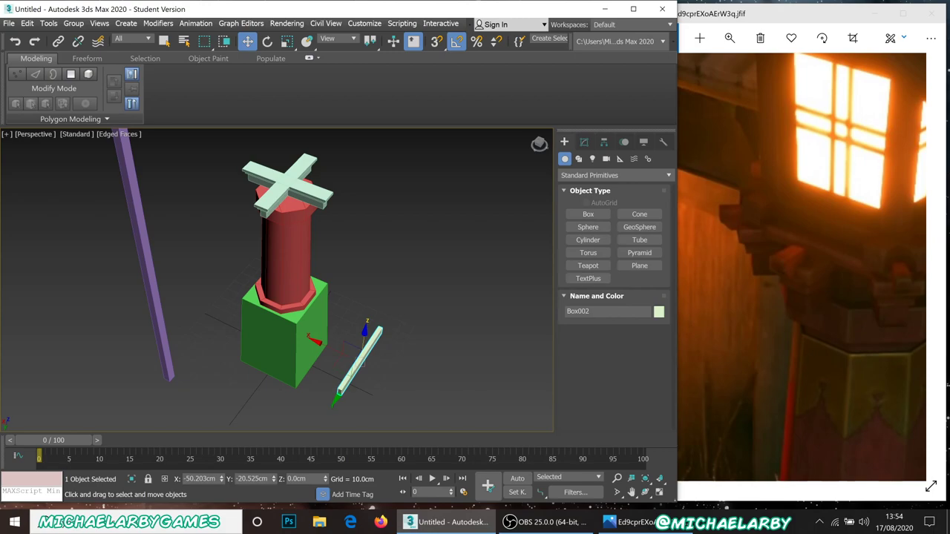
pyautogui.rightClick(274, 481)
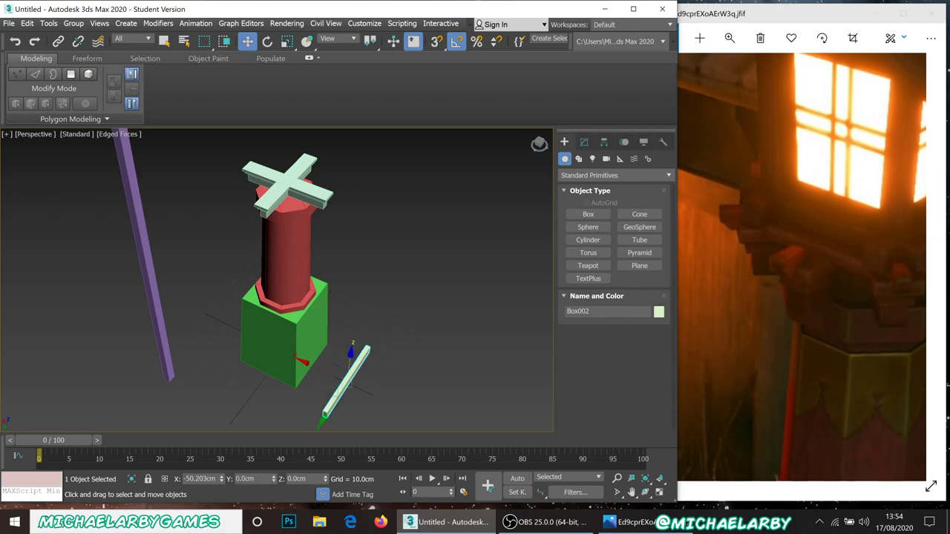
pyautogui.rightClick(220, 481)
pyautogui.moveTo(284, 329); pyautogui.dragTo(294, 165)
pyautogui.keyDown('alt'); pyautogui.moveTo(295, 165); pyautogui.dragTo(295, 198, button='middle'); pyautogui.keyUp('alt')
pyautogui.scroll(6, 294, 197)
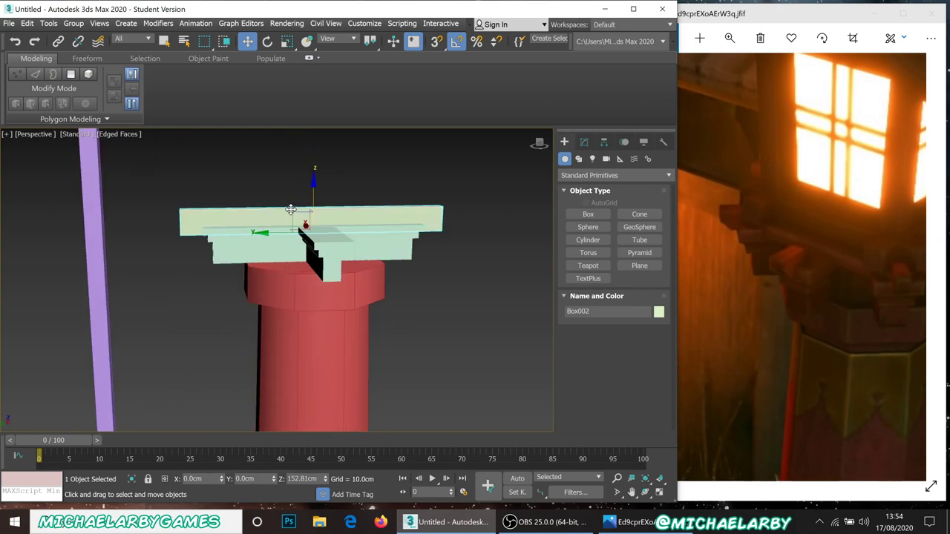
# Reduce the box to about 57 cm long and 4.5 cm high, and raise it to about 154.7 cm onto the crossed beams
pyautogui.scroll(-2, 290, 207)
pyautogui.keyDown('alt'); pyautogui.moveTo(254, 239); pyautogui.dragTo(301, 245, button='middle'); pyautogui.keyUp('alt')
pyautogui.click(584, 141)
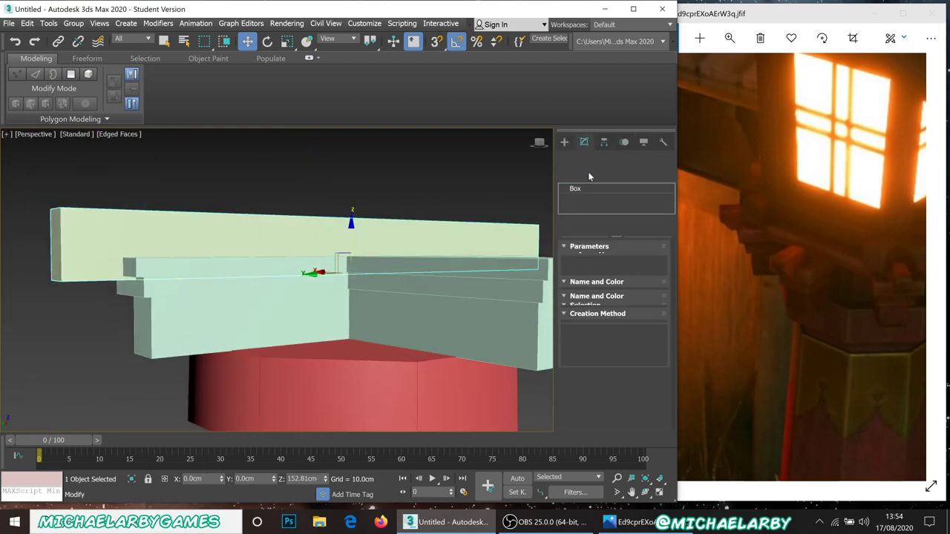
pyautogui.moveTo(653, 287); pyautogui.dragTo(653, 263)
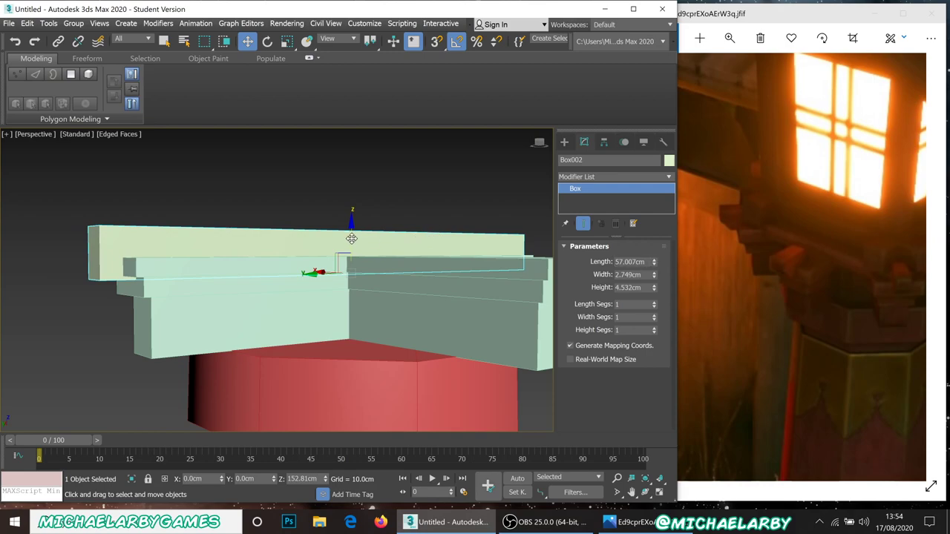
pyautogui.moveTo(352, 236); pyautogui.dragTo(354, 220)
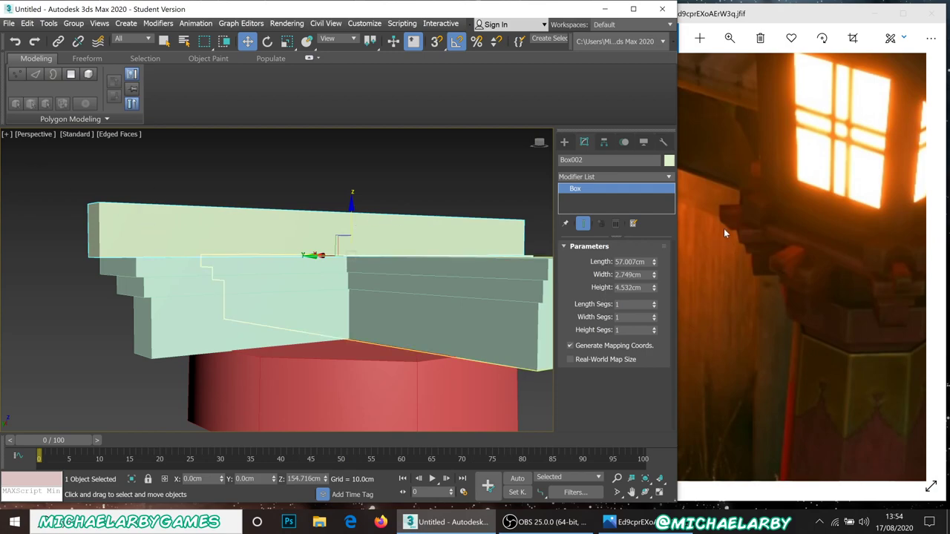
# Give the box two height segments and convert it to an Editable Poly
pyautogui.click(655, 328)
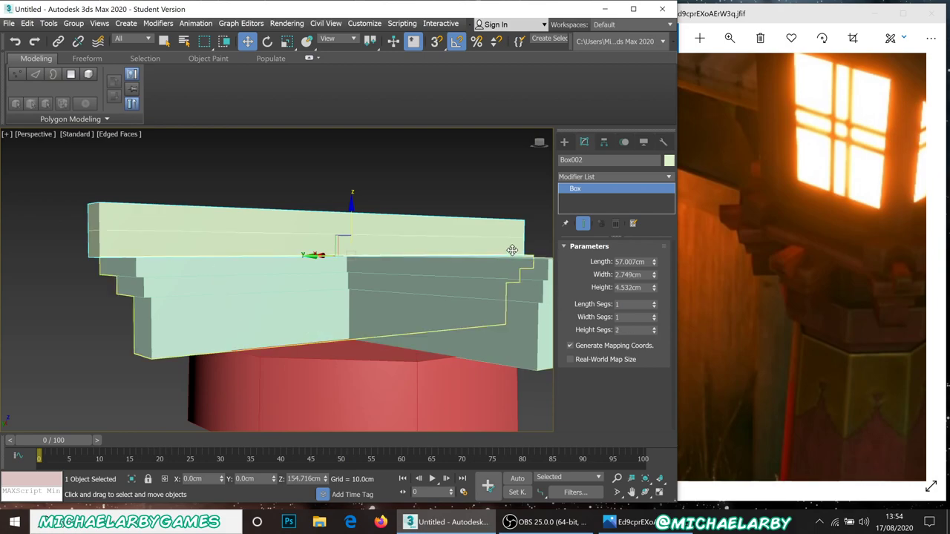
pyautogui.rightClick(209, 216)
pyautogui.moveTo(260, 346)
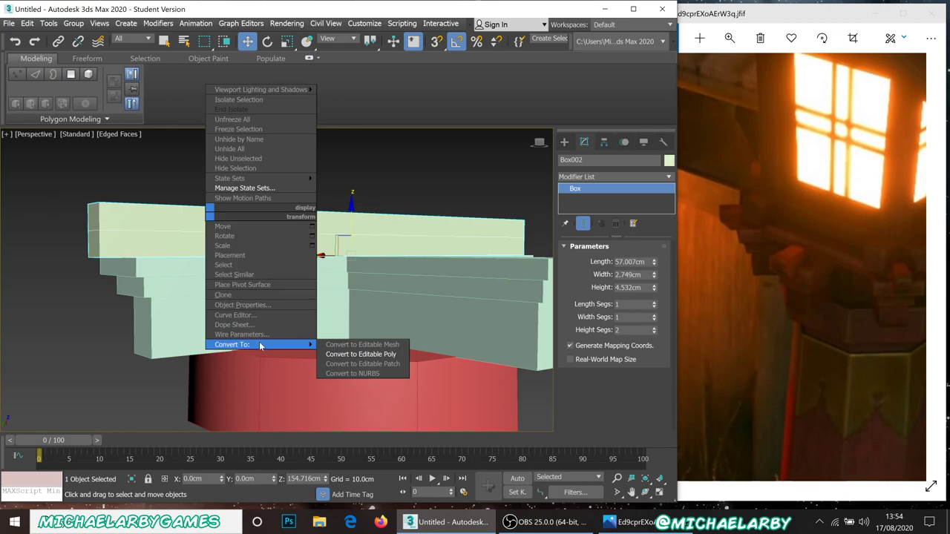
pyautogui.click(351, 355)
# Scale the upper beam's underside polygon inward along Y so the lower half of both ends slopes, and return to object level
pyautogui.keyDown('alt'); pyautogui.moveTo(181, 236); pyautogui.dragTo(112, 202, button='middle'); pyautogui.keyUp('alt')
pyautogui.scroll(3, 113, 203)
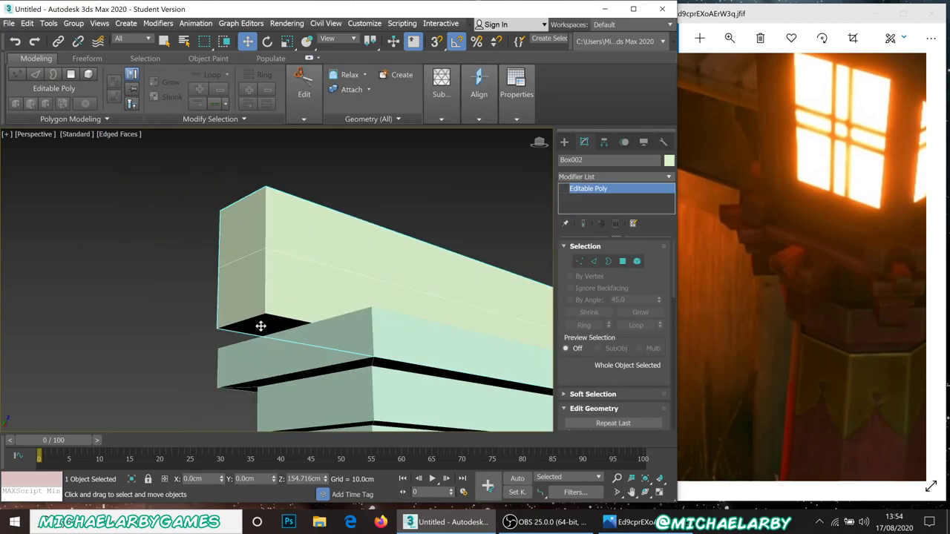
pyautogui.click(622, 261)
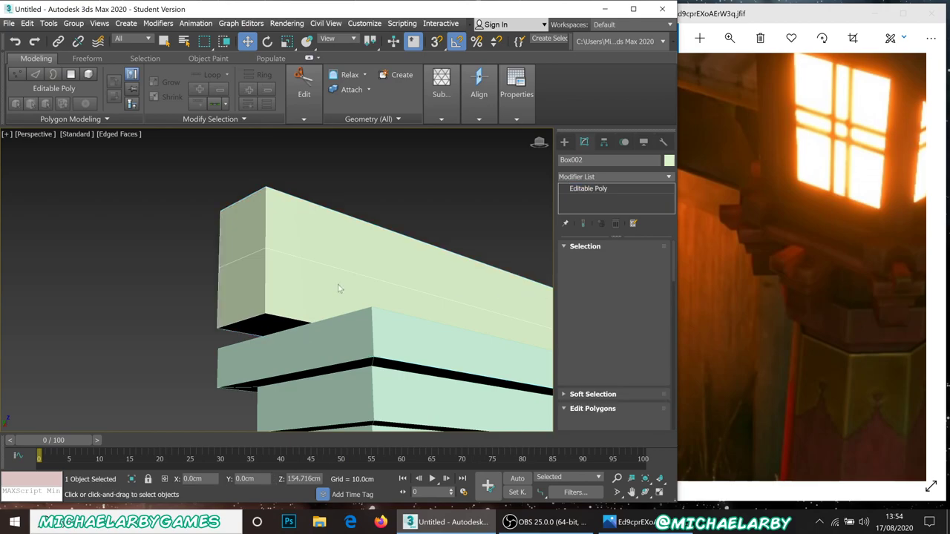
pyautogui.click(252, 329)
pyautogui.keyDown('alt'); pyautogui.moveTo(255, 272); pyautogui.dragTo(269, 264, button='middle'); pyautogui.keyUp('alt')
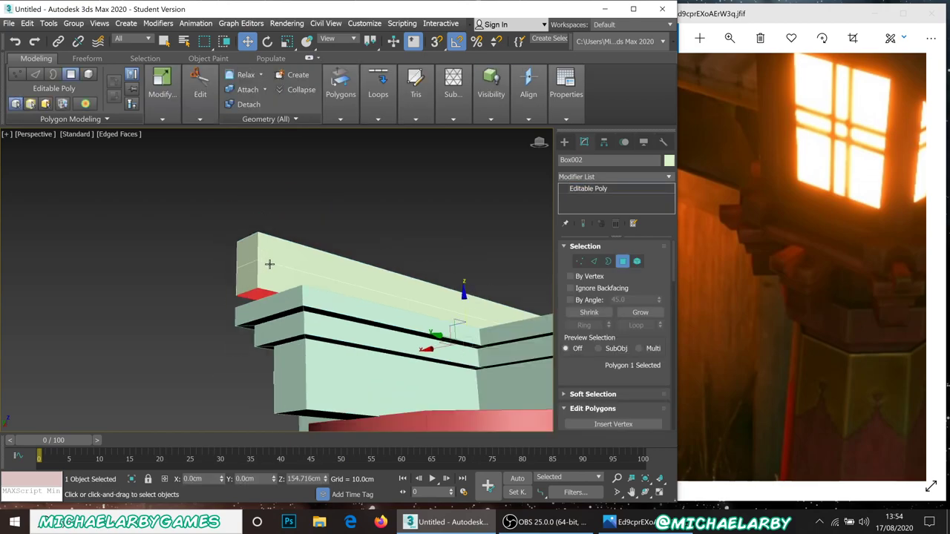
pyautogui.click(286, 41)
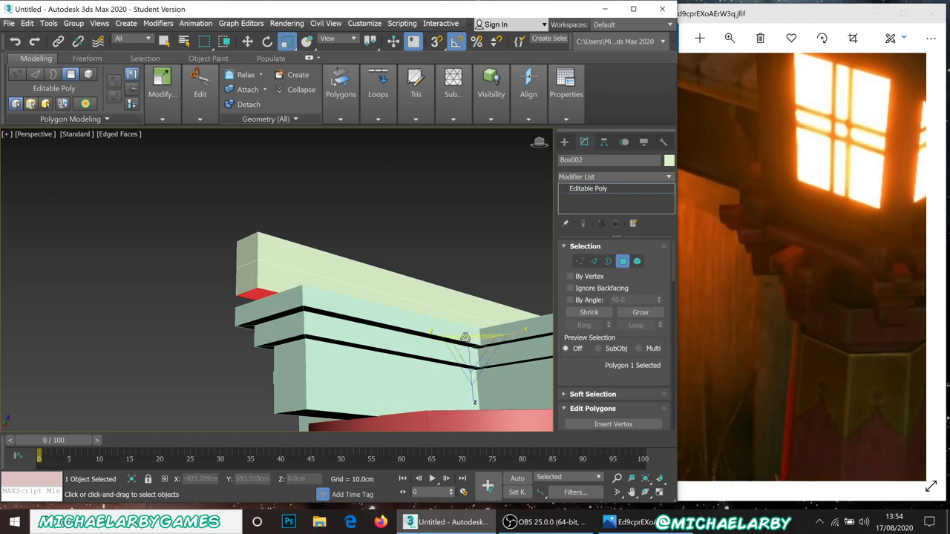
pyautogui.moveTo(431, 331); pyautogui.dragTo(432, 332)
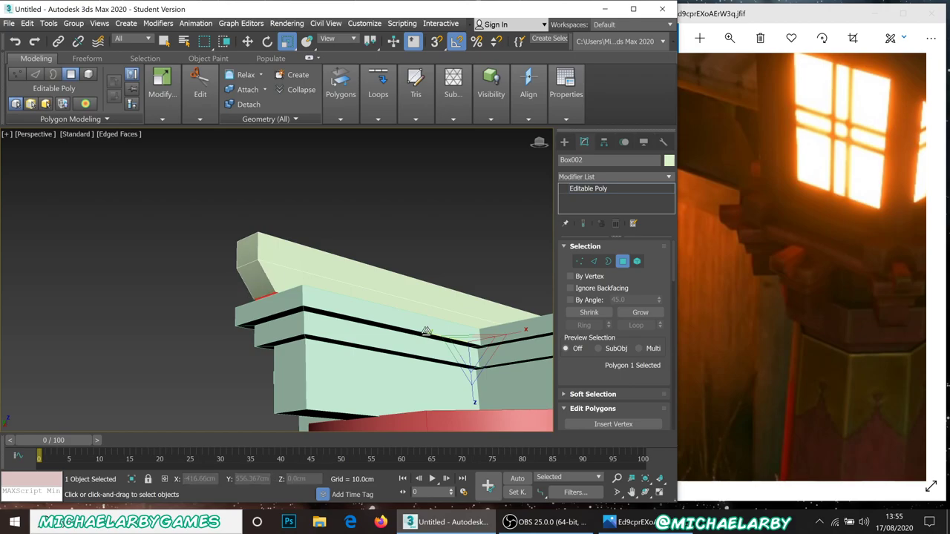
pyautogui.moveTo(267, 261)
pyautogui.keyDown('alt'); pyautogui.mouseDown(button='middle')
pyautogui.moveTo(252, 258)
pyautogui.moveTo(256, 265)
pyautogui.moveTo(246, 255)
pyautogui.moveTo(267, 269)
pyautogui.moveTo(221, 238)
pyautogui.moveTo(224, 228)
pyautogui.moveTo(275, 259)
pyautogui.mouseUp(button='middle'); pyautogui.keyUp('alt')
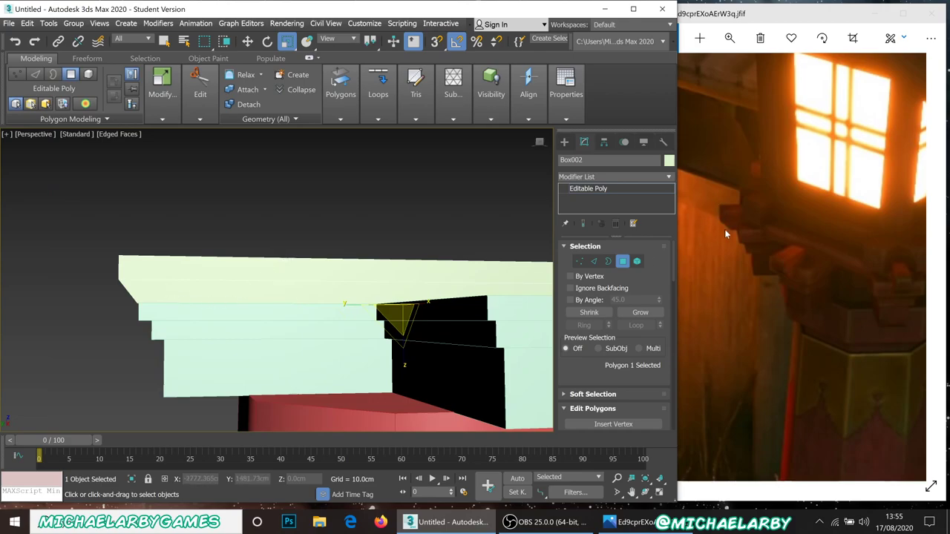
pyautogui.click(624, 261)
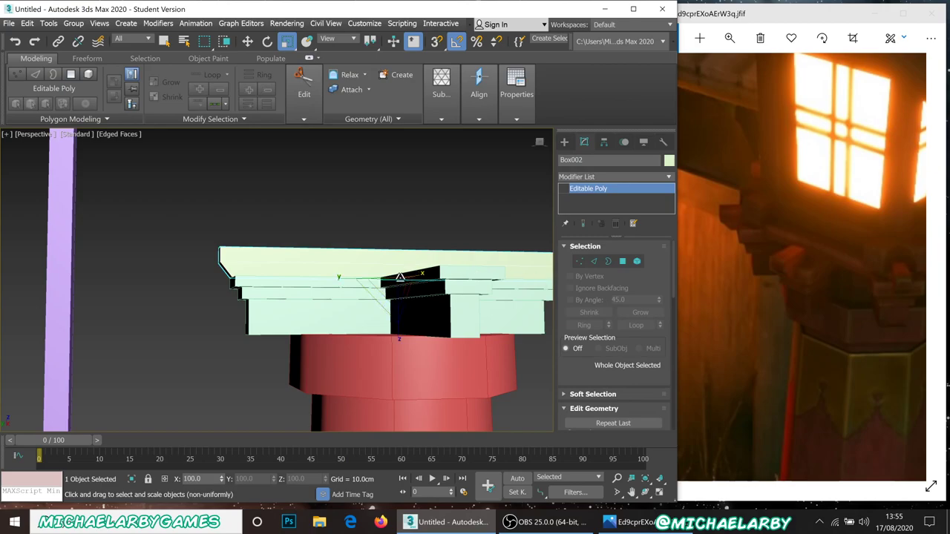
# Lengthen the upper beam by scaling all its end vertices to 108% along Y, and leave vertex editing
pyautogui.keyDown('alt'); pyautogui.moveTo(380, 256); pyautogui.dragTo(499, 280, button='middle'); pyautogui.keyUp('alt')
pyautogui.click(578, 261)
pyautogui.keyDown('alt'); pyautogui.moveTo(401, 260); pyautogui.dragTo(373, 258, button='middle'); pyautogui.keyUp('alt')
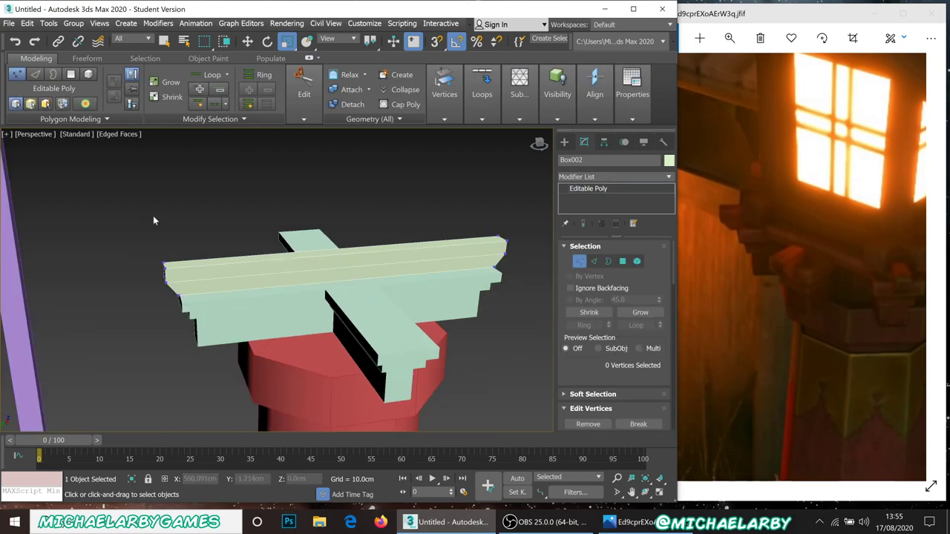
pyautogui.moveTo(551, 335); pyautogui.dragTo(535, 336)
pyautogui.moveTo(292, 270); pyautogui.dragTo(291, 270)
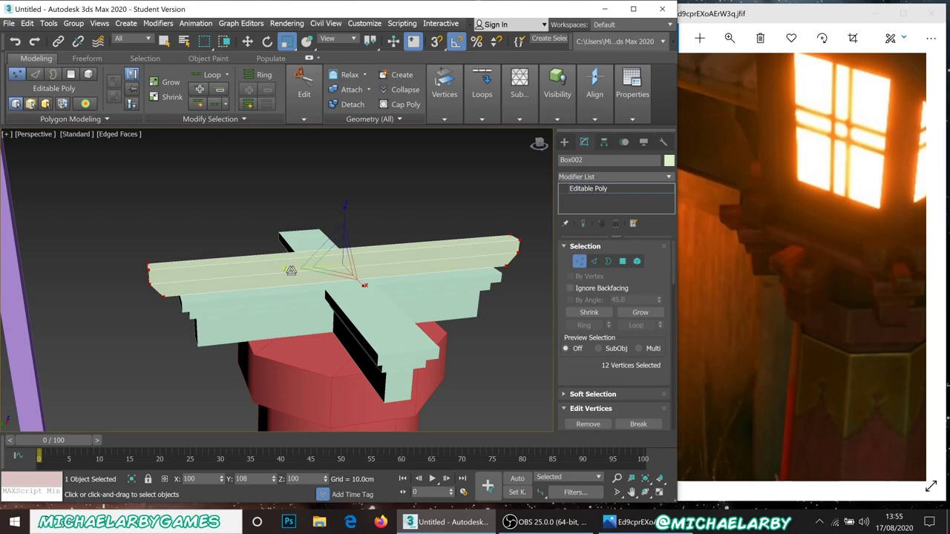
pyautogui.click(578, 262)
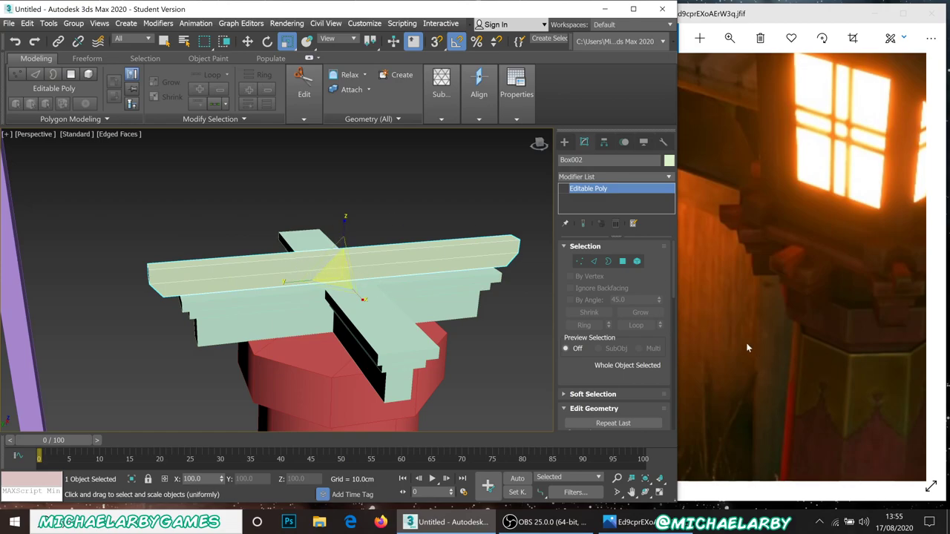
pyautogui.click(575, 262)
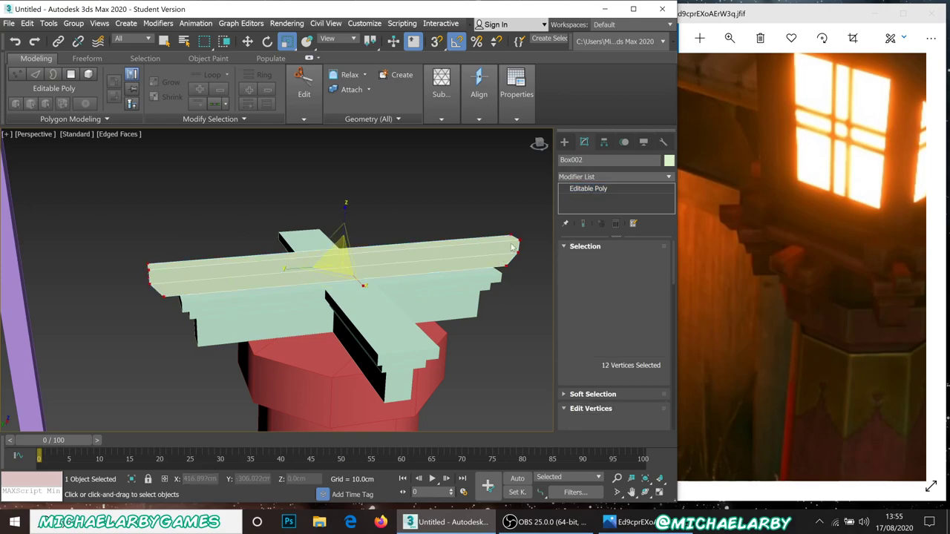
pyautogui.moveTo(475, 209); pyautogui.dragTo(538, 268)
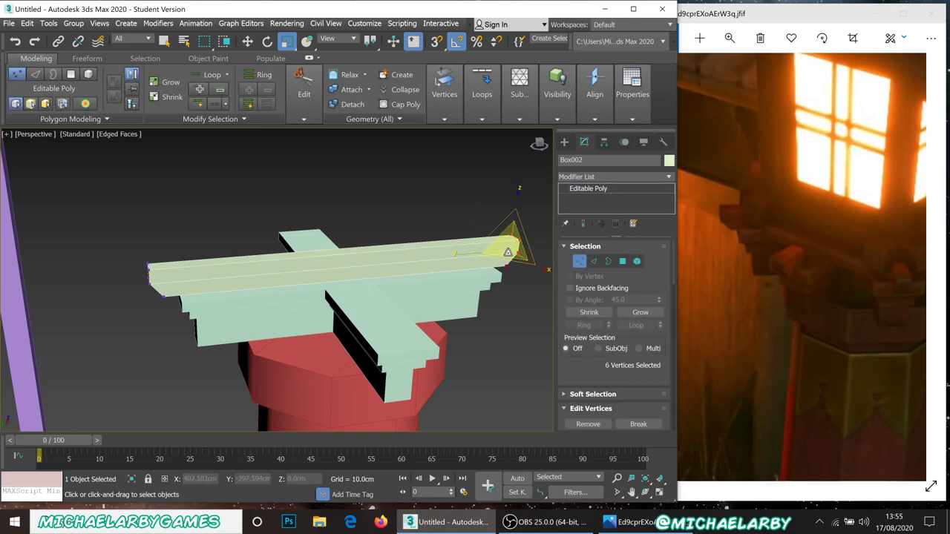
pyautogui.click(579, 261)
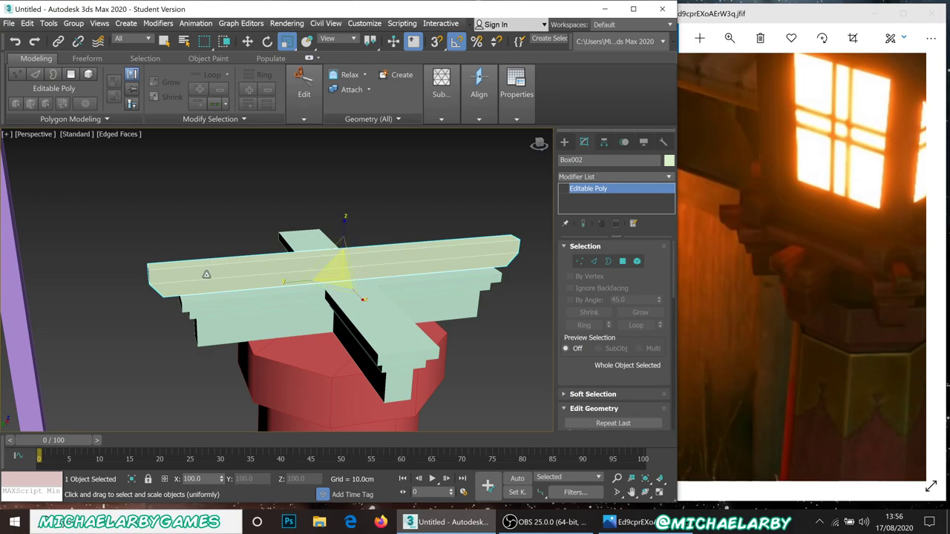
pyautogui.click(580, 262)
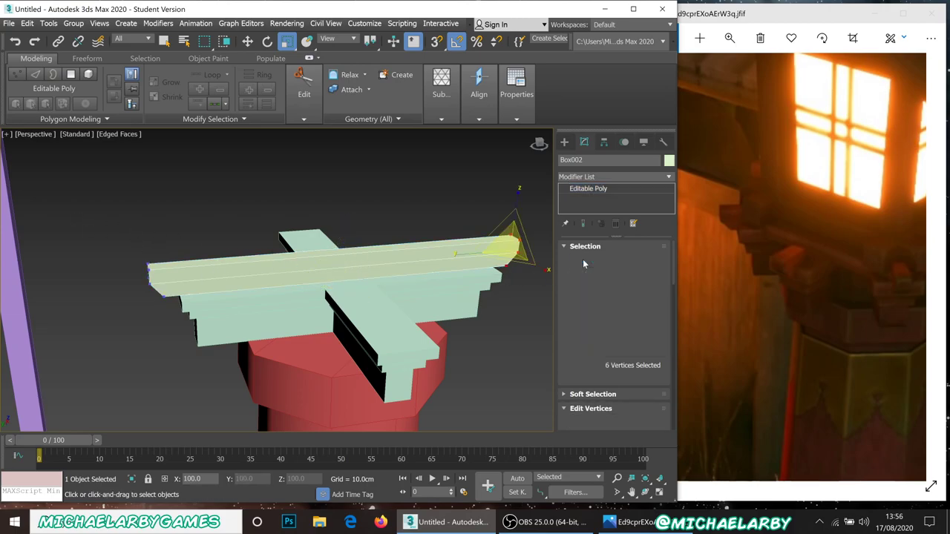
pyautogui.click(580, 261)
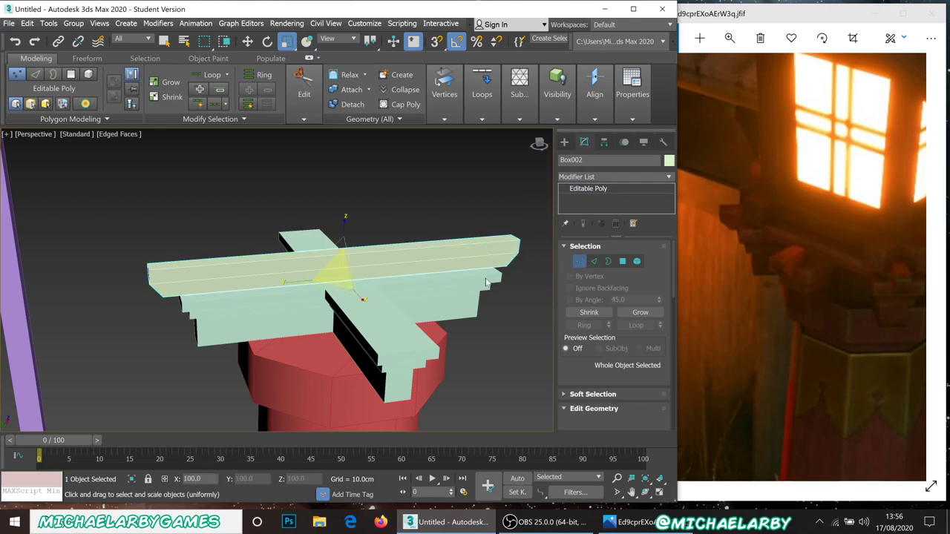
# Clone the upper tapered beam as a single copy rotated -90° about Z to form a second cross, and clear the selection
pyautogui.keyDown('alt'); pyautogui.moveTo(254, 291); pyautogui.dragTo(297, 289, button='middle'); pyautogui.keyUp('alt')
pyautogui.click(332, 253)
pyautogui.click(333, 266)
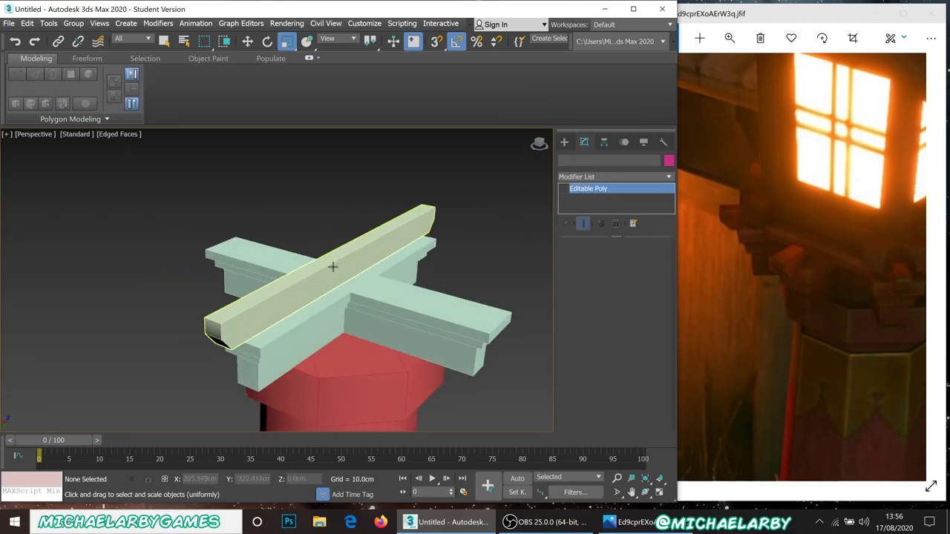
pyautogui.click(341, 269)
pyautogui.press('e')
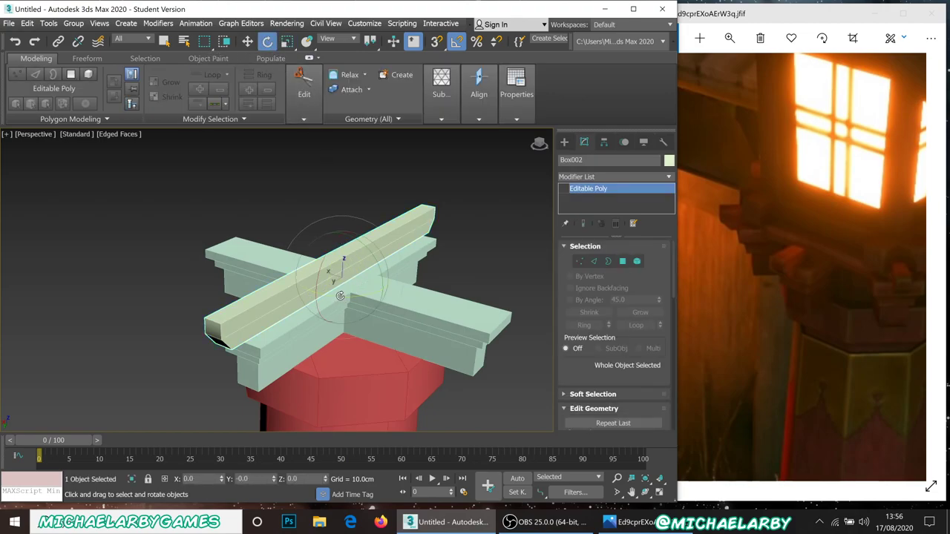
pyautogui.moveTo(362, 303); pyautogui.dragTo(343, 308)
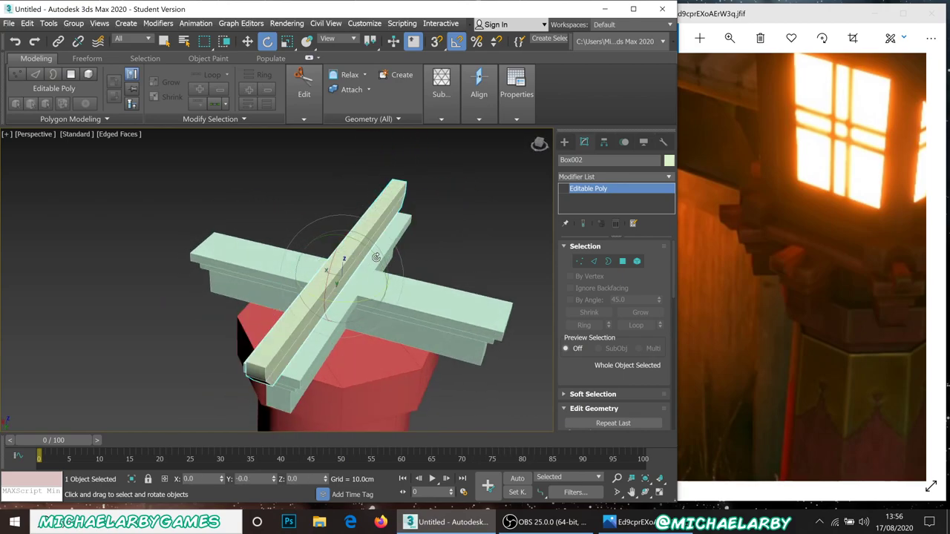
pyautogui.press('Delete')
pyautogui.click(361, 303)
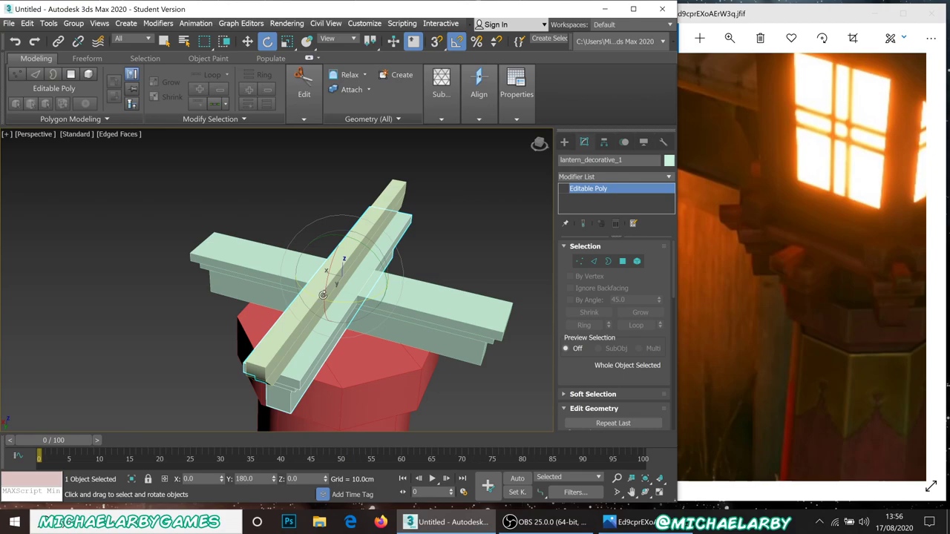
pyautogui.keyDown('alt'); pyautogui.moveTo(339, 286); pyautogui.dragTo(347, 260, button='middle'); pyautogui.keyUp('alt')
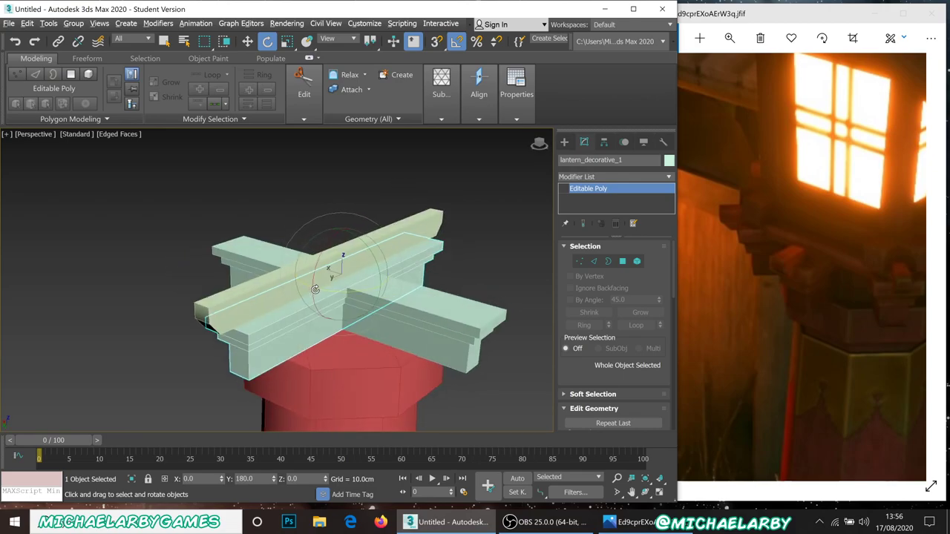
pyautogui.click(140, 261)
pyautogui.click(235, 293)
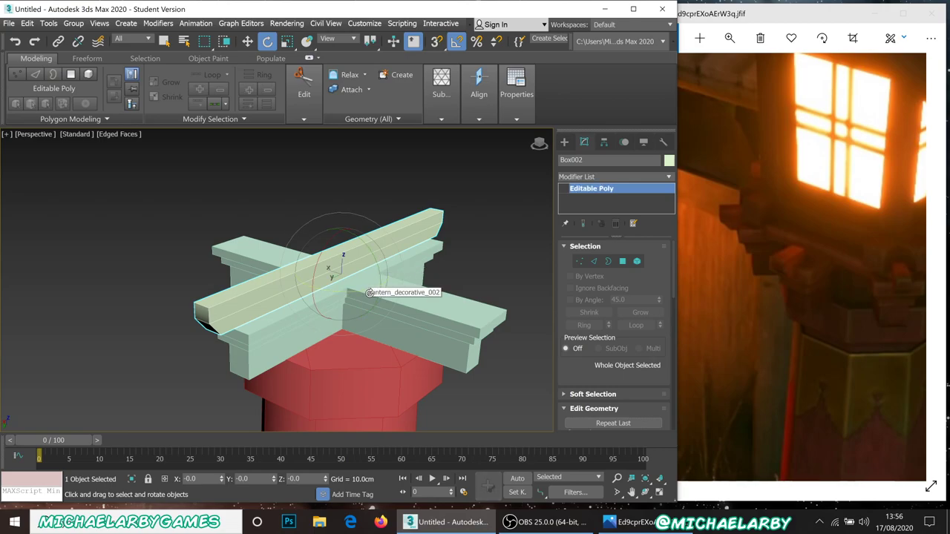
pyautogui.moveTo(335, 290)
pyautogui.keyDown('shift'); pyautogui.mouseDown()
pyautogui.moveTo(298, 284)
pyautogui.moveTo(346, 289)
pyautogui.mouseUp(); pyautogui.keyUp('shift')
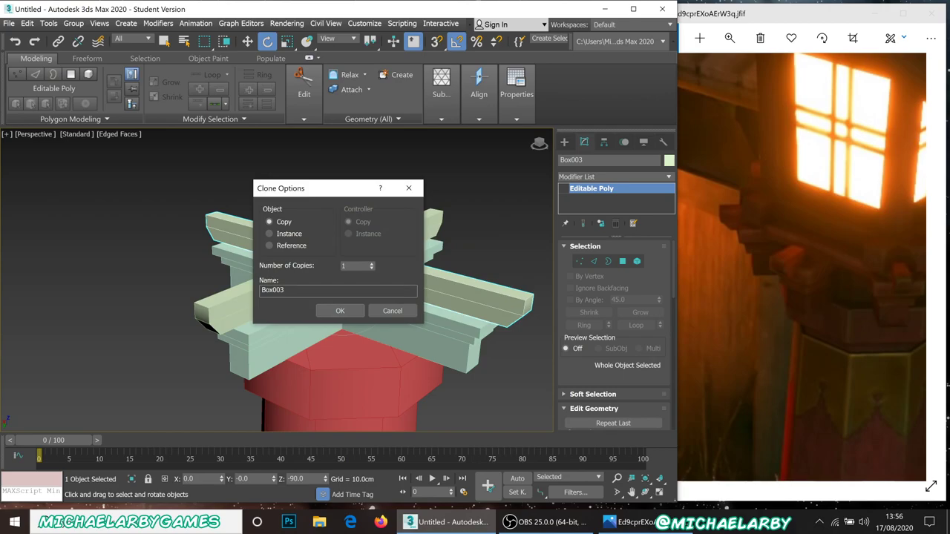
pyautogui.click(339, 310)
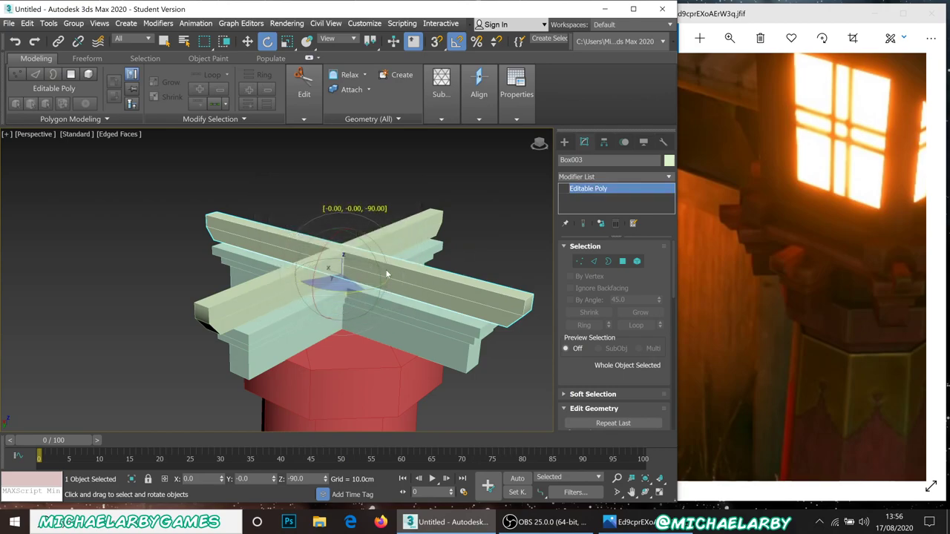
pyautogui.click(365, 210)
pyautogui.scroll(-3, 346, 257)
pyautogui.scroll(3, 347, 257)
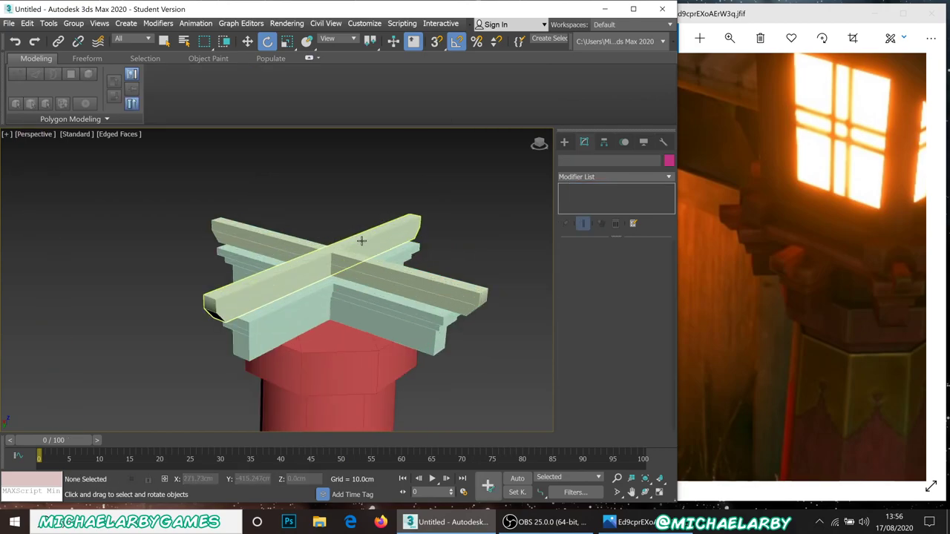
pyautogui.scroll(3, 346, 258)
pyautogui.scroll(-3, 346, 258)
pyautogui.scroll(1, 345, 256)
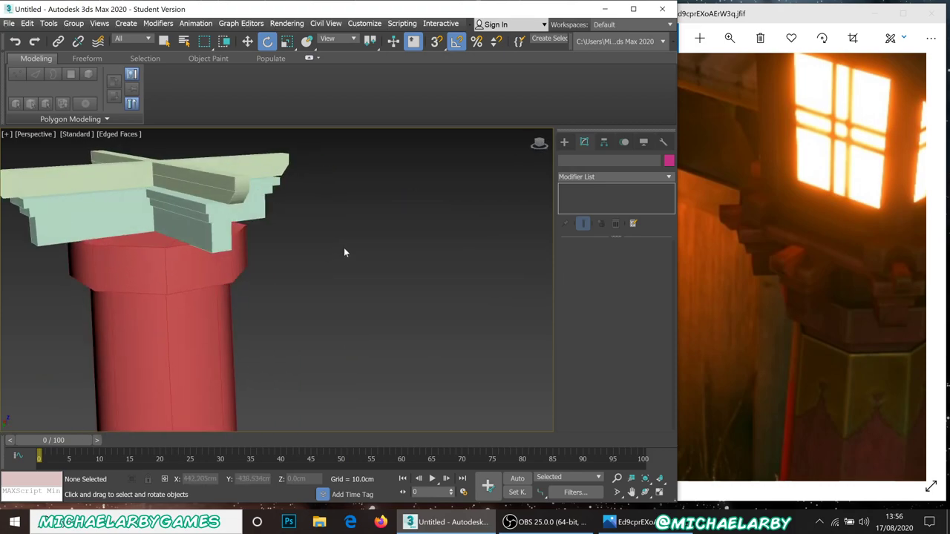
# Select the upper and lower crossed bracket beams together and try to clone them by rotation, cancelling the copy
pyautogui.scroll(5, 331, 251)
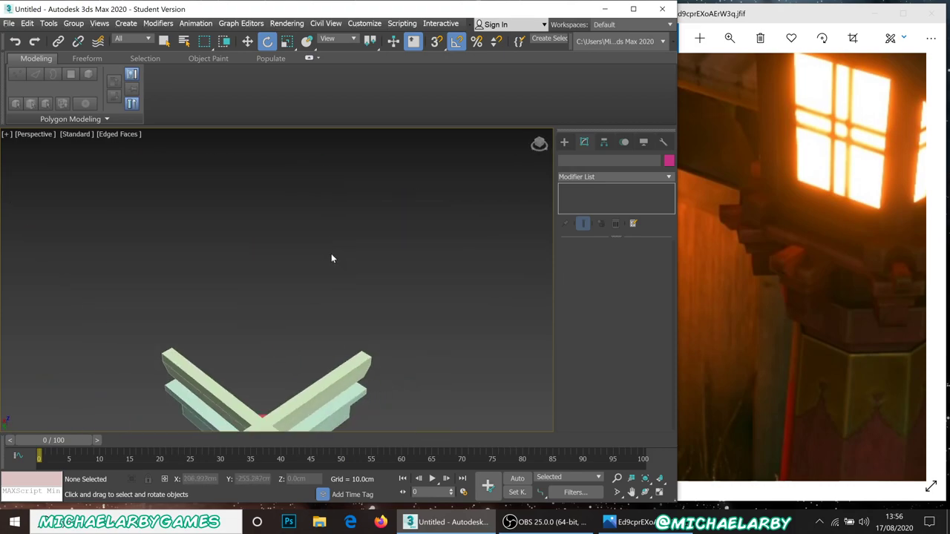
pyautogui.click(307, 405)
pyautogui.click(316, 356)
pyautogui.scroll(-4, 317, 358)
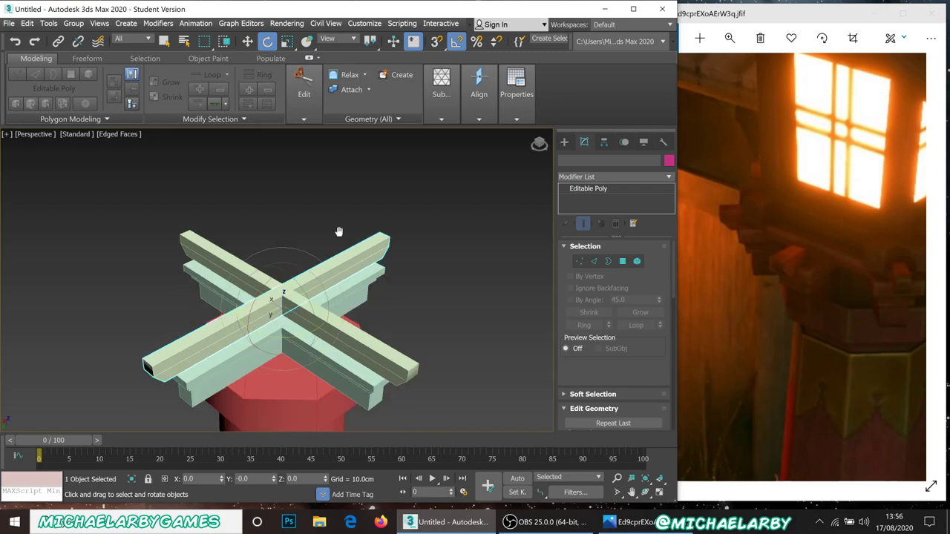
pyautogui.scroll(2, 342, 282)
pyautogui.keyDown('ctrl'); pyautogui.click(354, 283); pyautogui.keyUp('ctrl')
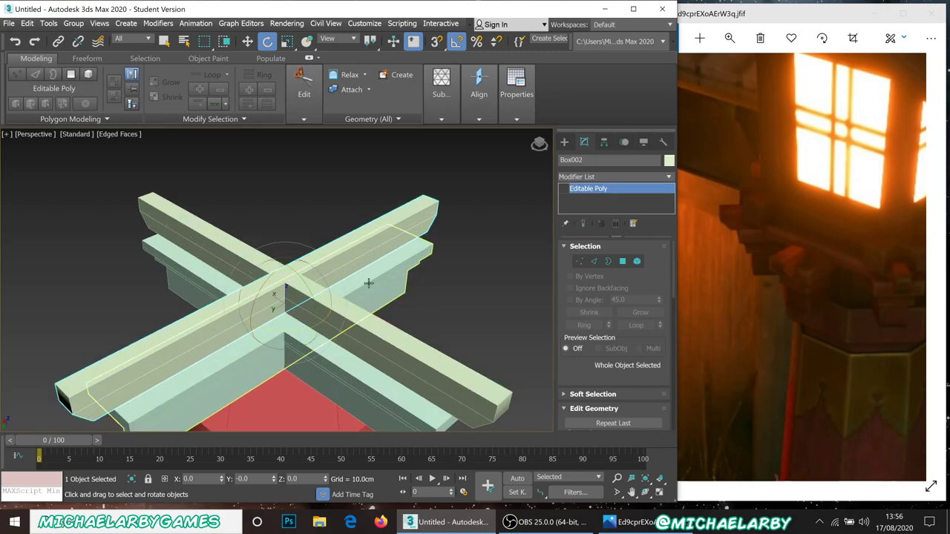
pyautogui.keyDown('ctrl'); pyautogui.click(391, 335); pyautogui.keyUp('ctrl')
pyautogui.keyDown('ctrl'); pyautogui.click(364, 377); pyautogui.keyUp('ctrl')
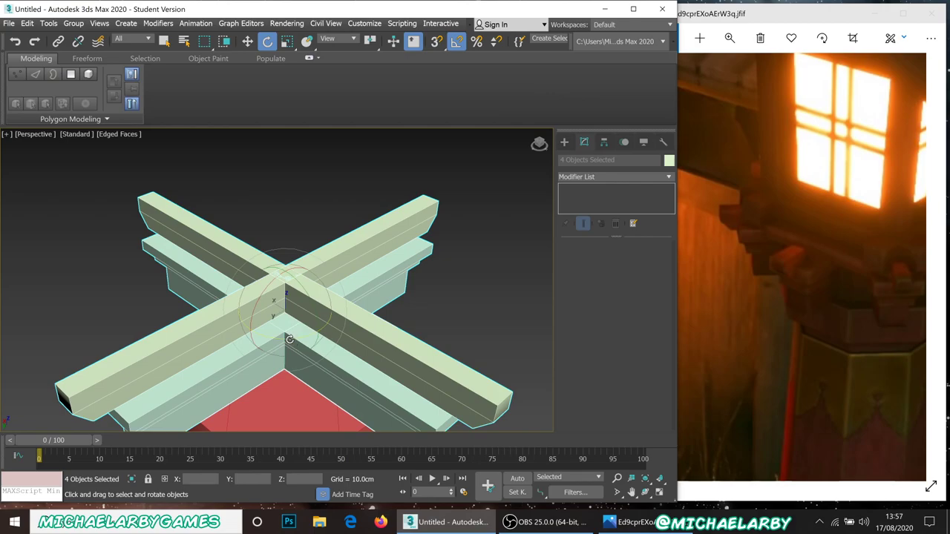
pyautogui.moveTo(287, 340)
pyautogui.keyDown('shift'); pyautogui.mouseDown()
pyautogui.moveTo(246, 268)
pyautogui.moveTo(290, 325)
pyautogui.moveTo(290, 305)
pyautogui.mouseUp(); pyautogui.keyUp('shift')
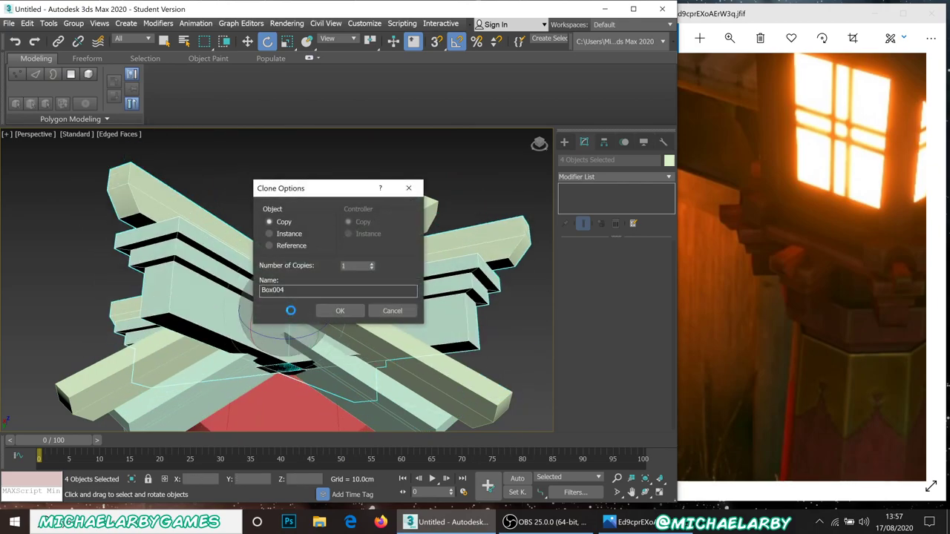
pyautogui.click(382, 307)
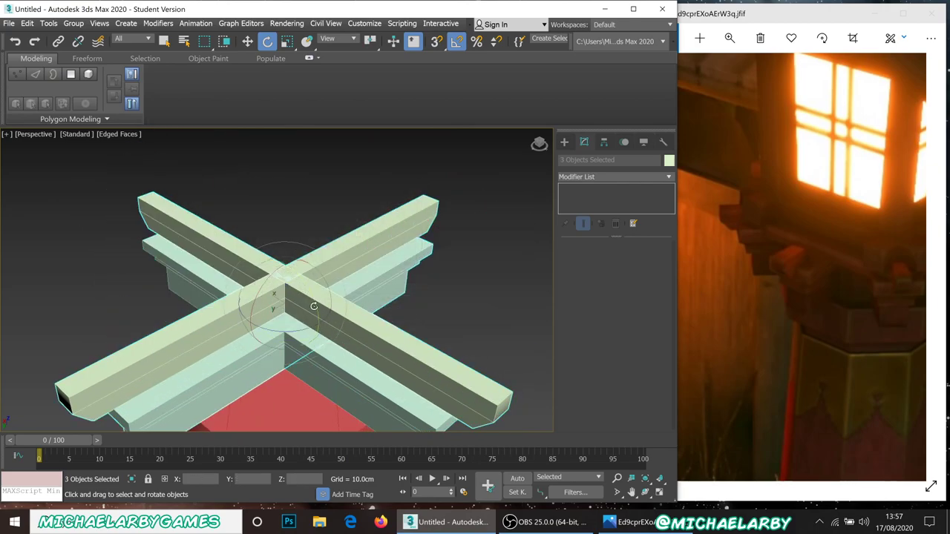
# Clone the selected bracket beams rotated about Z to lie diagonally between the existing ones, and clear the selection
pyautogui.keyDown('alt'); pyautogui.moveTo(296, 334); pyautogui.dragTo(324, 283, button='middle'); pyautogui.keyUp('alt')
pyautogui.scroll(3, 337, 303)
pyautogui.scroll(-3, 334, 300)
pyautogui.scroll(4, 324, 282)
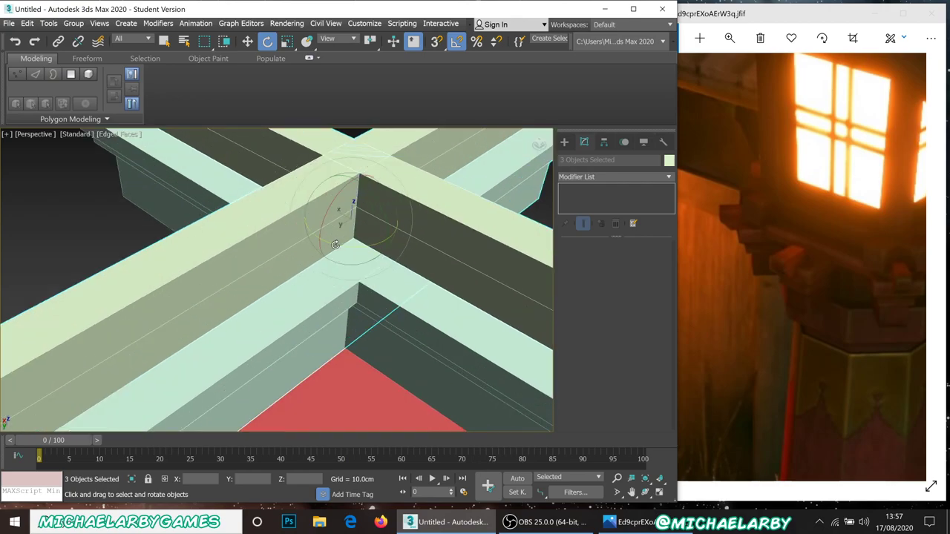
pyautogui.moveTo(335, 245); pyautogui.dragTo(345, 251)
pyautogui.click(341, 311)
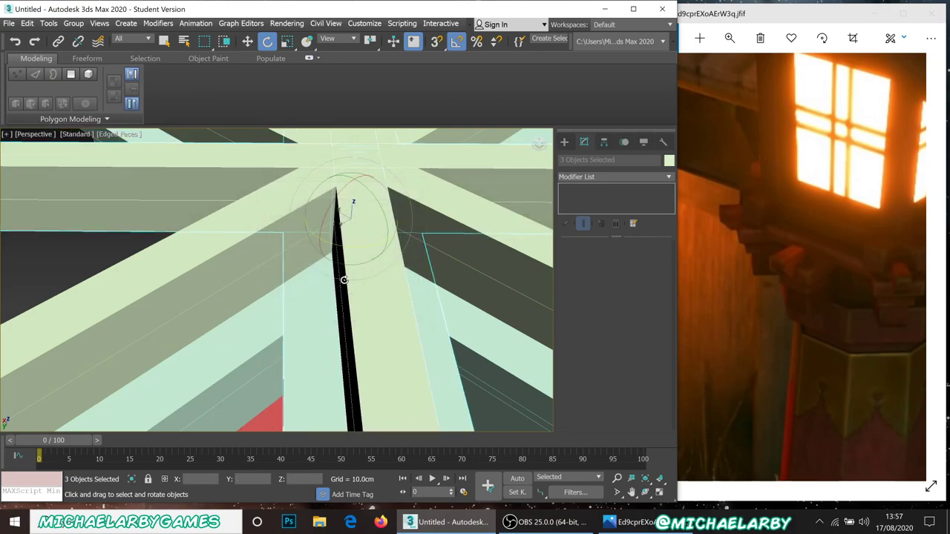
pyautogui.scroll(-5, 343, 280)
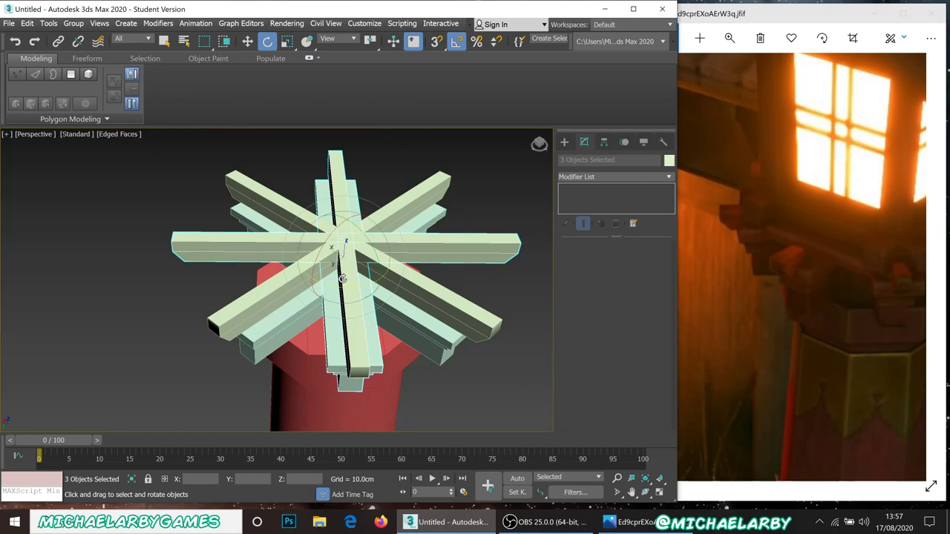
pyautogui.keyDown('alt'); pyautogui.moveTo(356, 305); pyautogui.dragTo(347, 237, button='middle'); pyautogui.keyUp('alt')
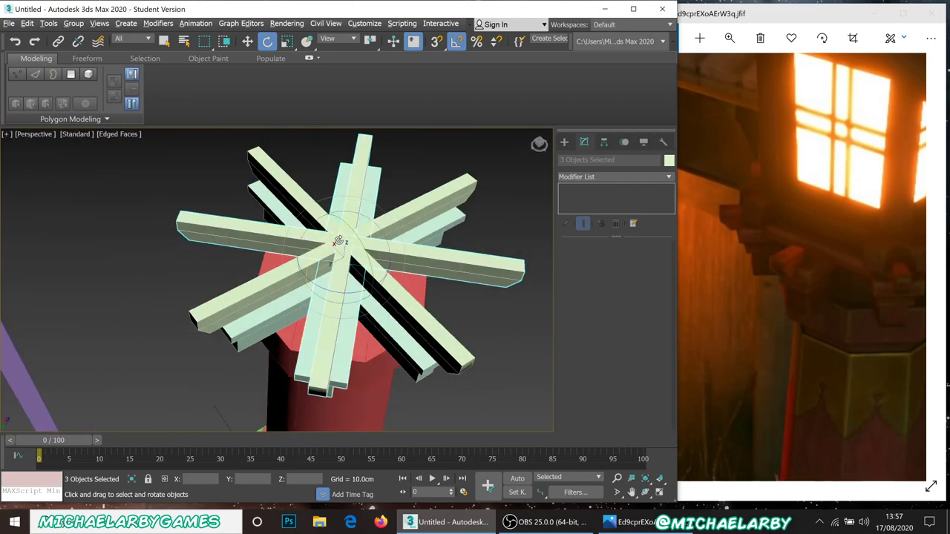
pyautogui.click(499, 354)
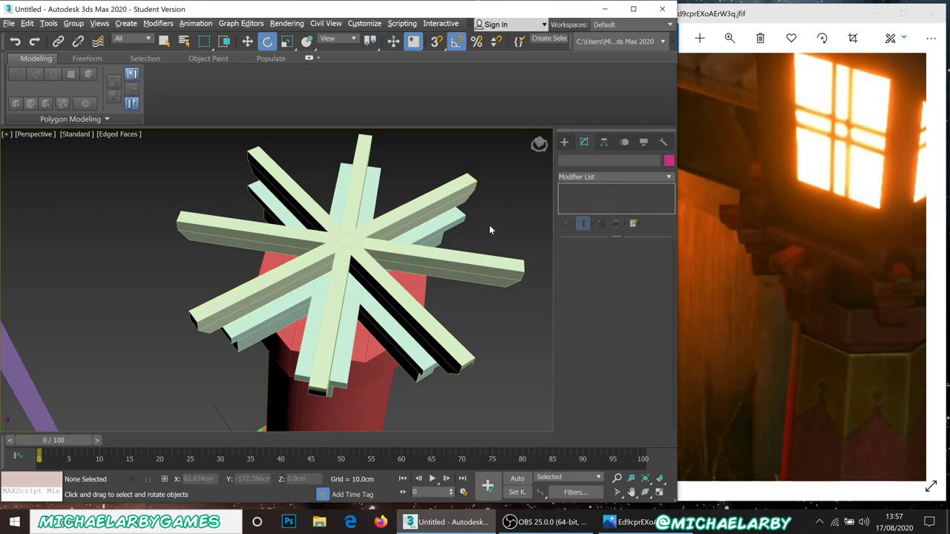
# Create a flat box beside the green base, about 47 cm long, 36 cm wide and 3.4 cm high
pyautogui.click(564, 142)
pyautogui.click(579, 215)
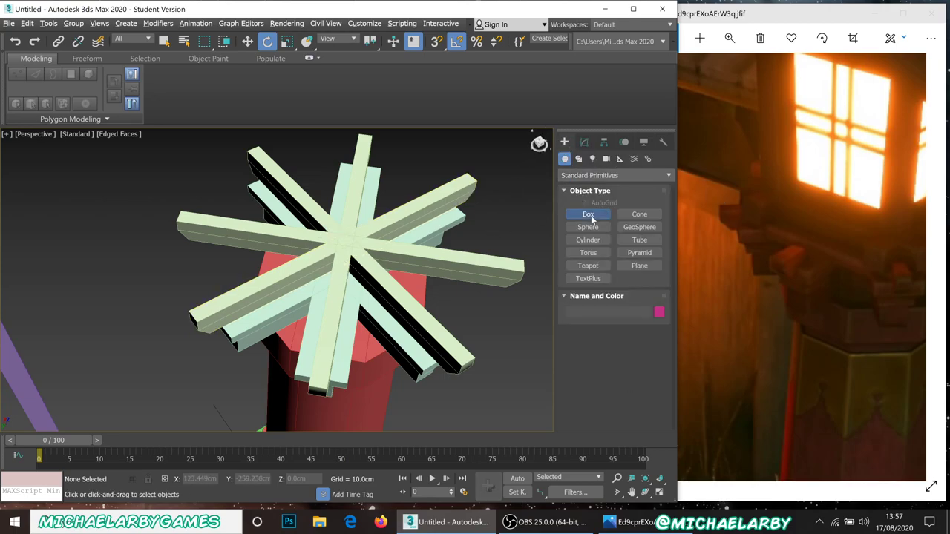
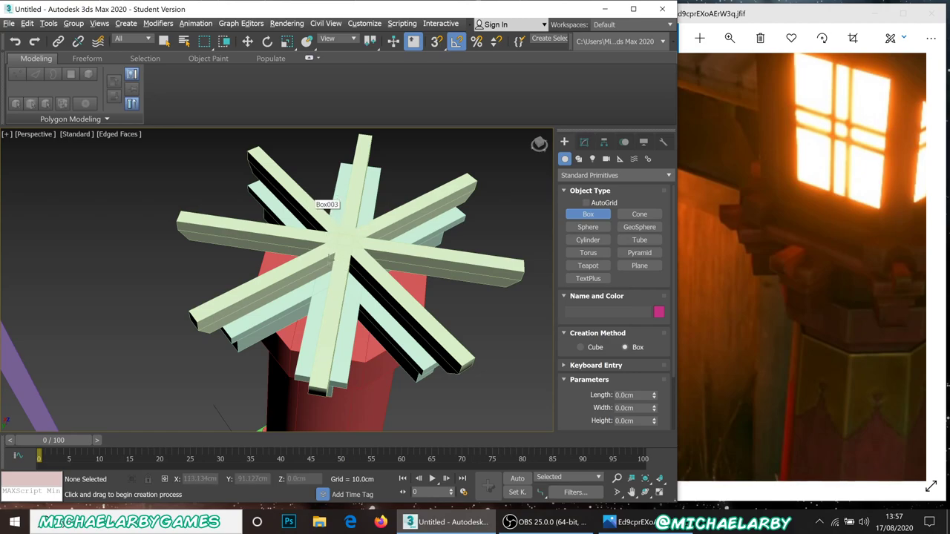
pyautogui.keyDown('alt'); pyautogui.moveTo(376, 245); pyautogui.dragTo(393, 319, button='middle'); pyautogui.keyUp('alt')
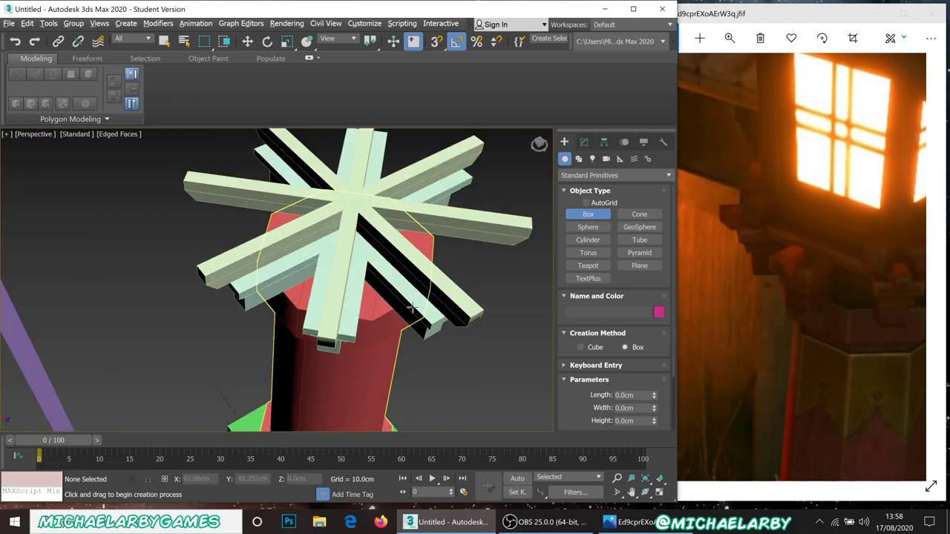
pyautogui.scroll(-1, 589, 219)
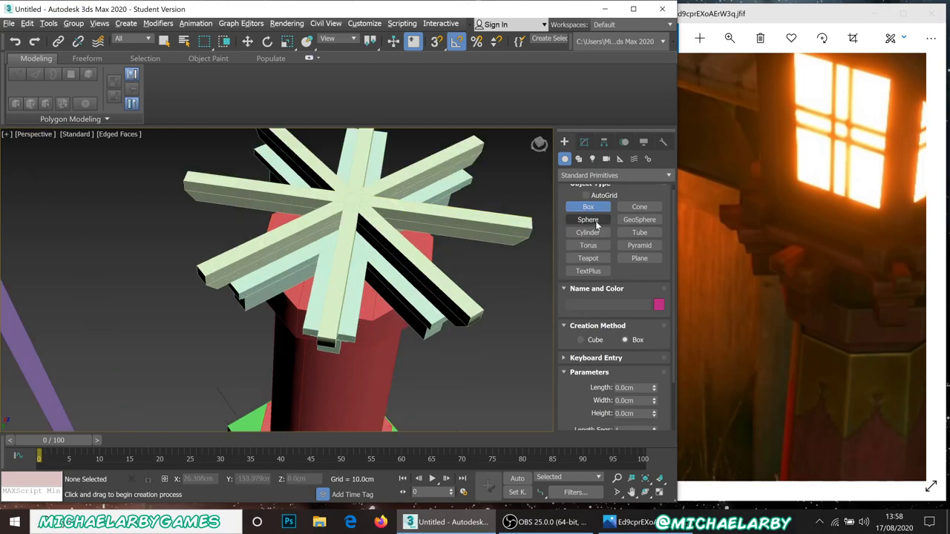
pyautogui.scroll(-4, 343, 293)
pyautogui.scroll(1, 356, 327)
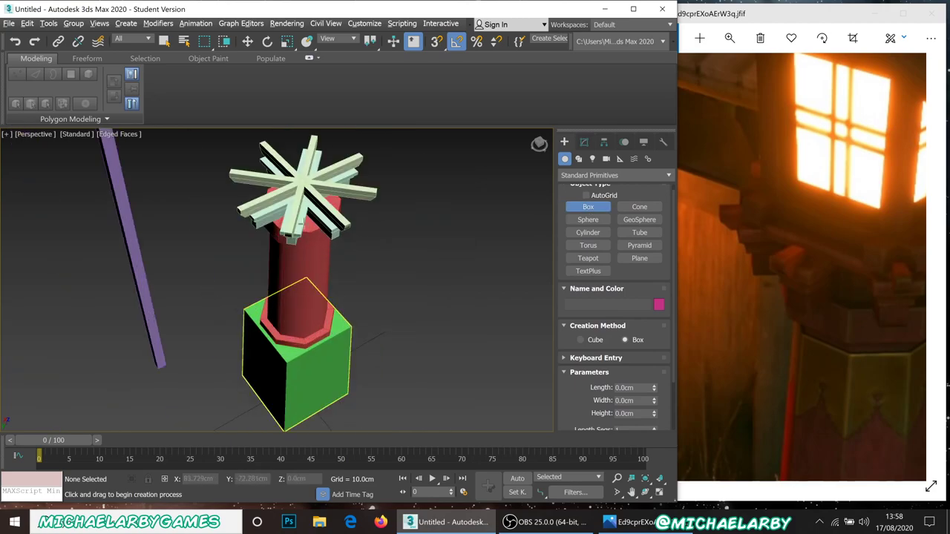
pyautogui.moveTo(381, 389); pyautogui.dragTo(401, 317)
pyautogui.click(400, 312)
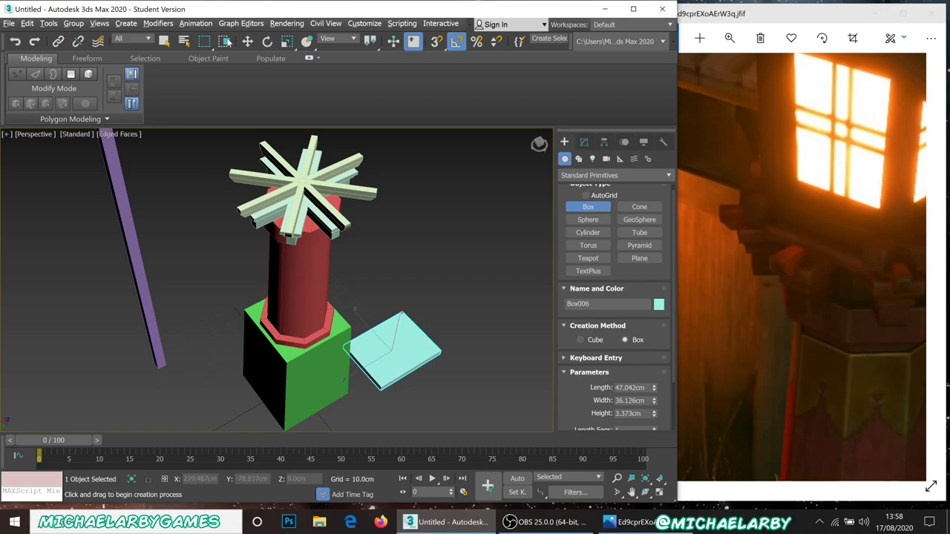
# Centre the flat box at X 0 and Y 0 and raise it to about Z 158.8 cm onto the bracket beams
pyautogui.click(247, 42)
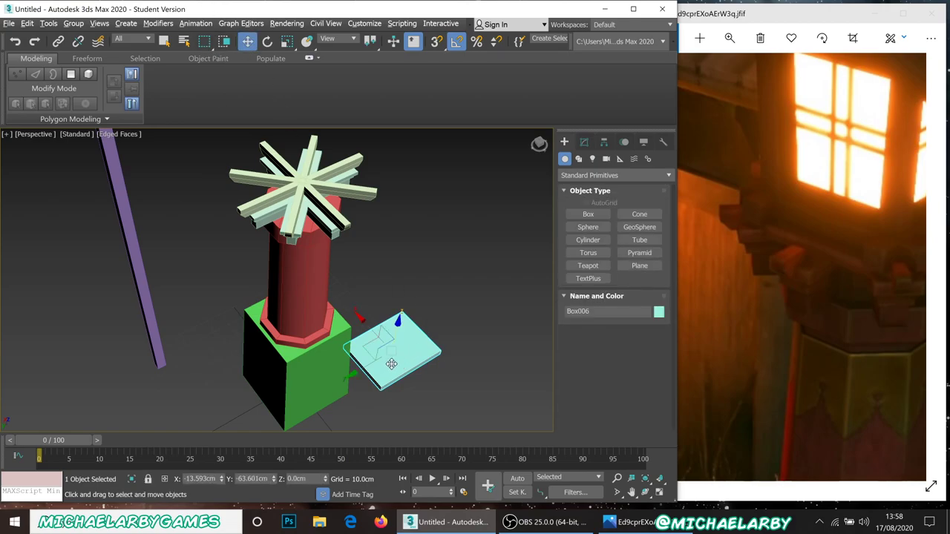
pyautogui.rightClick(275, 479)
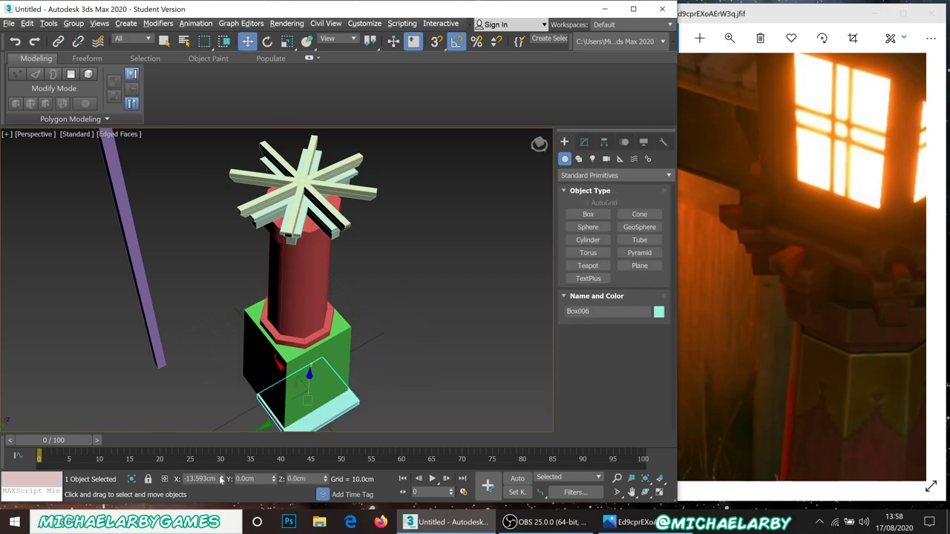
pyautogui.rightClick(220, 480)
pyautogui.moveTo(294, 362); pyautogui.dragTo(297, 144)
pyautogui.keyDown('alt'); pyautogui.moveTo(296, 145); pyautogui.dragTo(267, 174, button='middle'); pyautogui.keyUp('alt')
pyautogui.scroll(6, 267, 174)
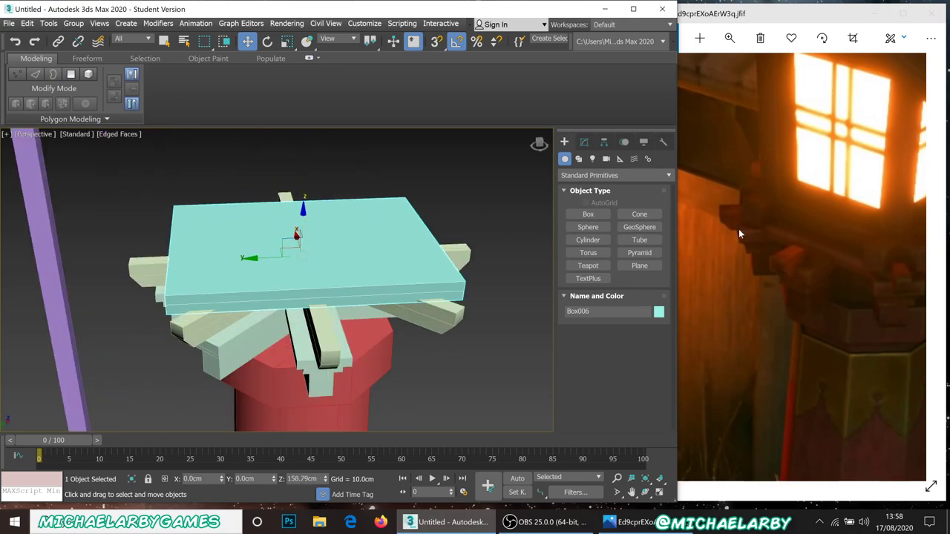
# Set the flat box's length and width to 40 cm each
pyautogui.click(584, 141)
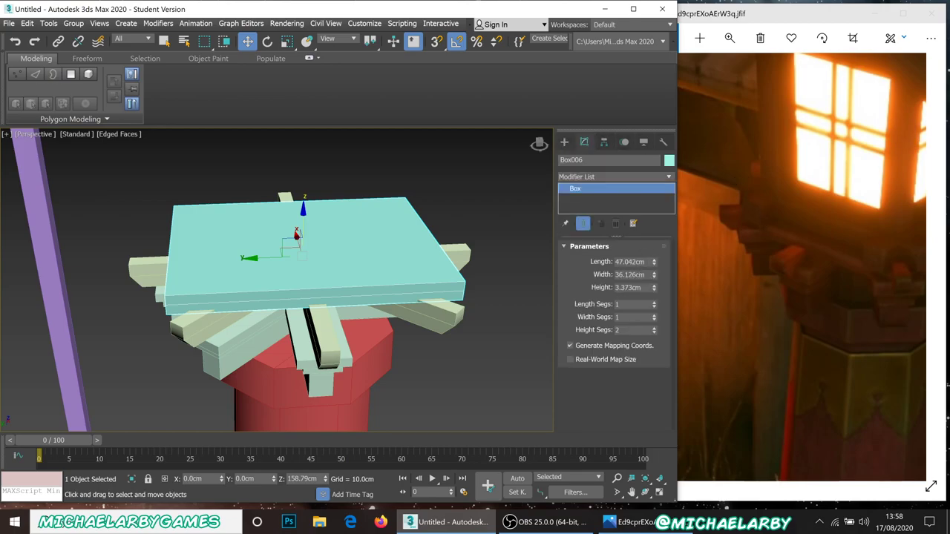
pyautogui.click(629, 261)
pyautogui.write('40')
pyautogui.press('Tab')
pyautogui.write('40')
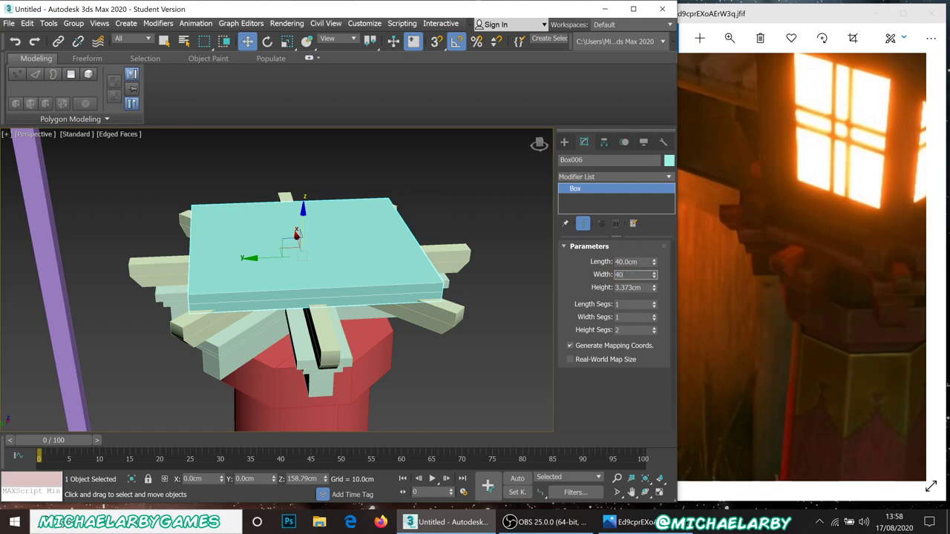
pyautogui.press('Return')
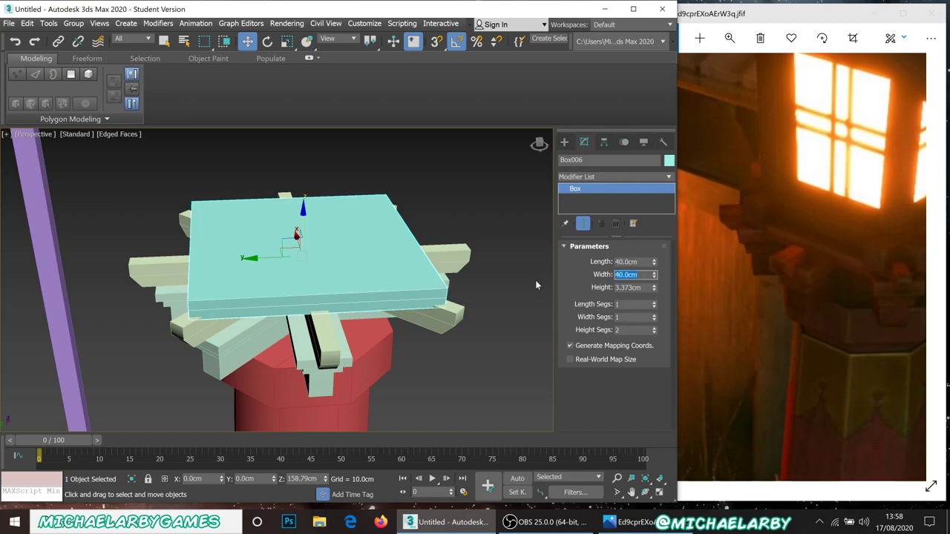
# Check the brackets against the reference image, clone the lower stepped beam as a single copy rotated -45° about Z, and clear the selection
pyautogui.keyDown('alt'); pyautogui.moveTo(314, 282); pyautogui.dragTo(348, 300, button='middle'); pyautogui.keyUp('alt')
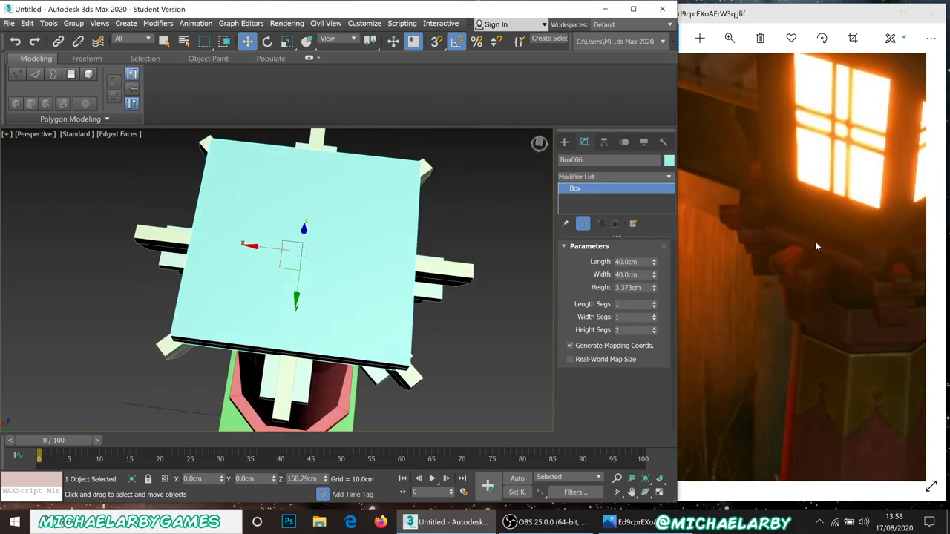
pyautogui.moveTo(817, 241); pyautogui.dragTo(694, 242)
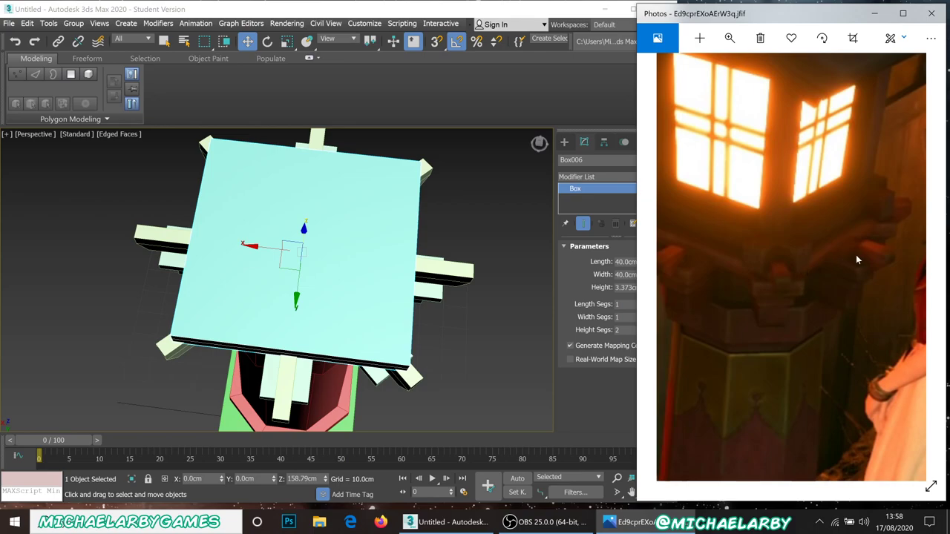
pyautogui.scroll(-3, 287, 245)
pyautogui.keyDown('alt'); pyautogui.moveTo(307, 299); pyautogui.dragTo(267, 289, button='middle'); pyautogui.keyUp('alt')
pyautogui.scroll(5, 265, 288)
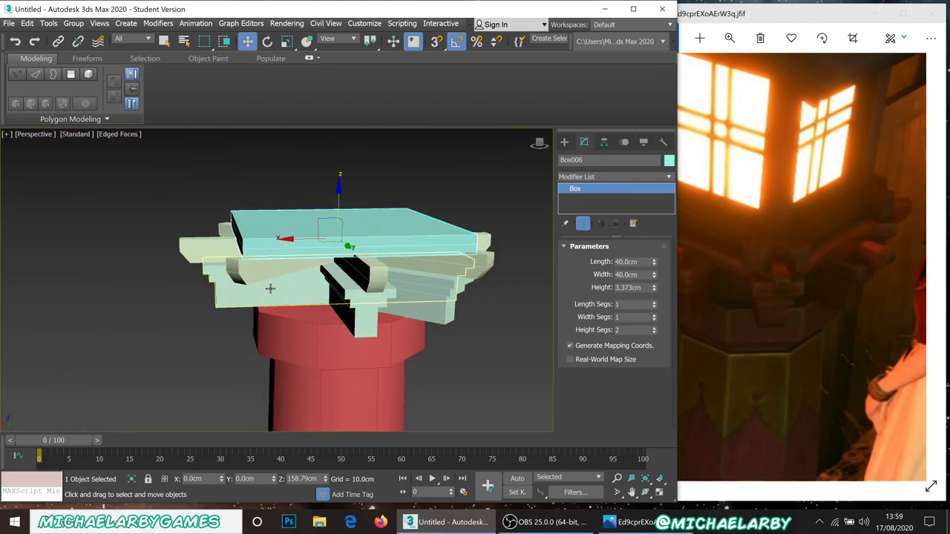
pyautogui.click(505, 354)
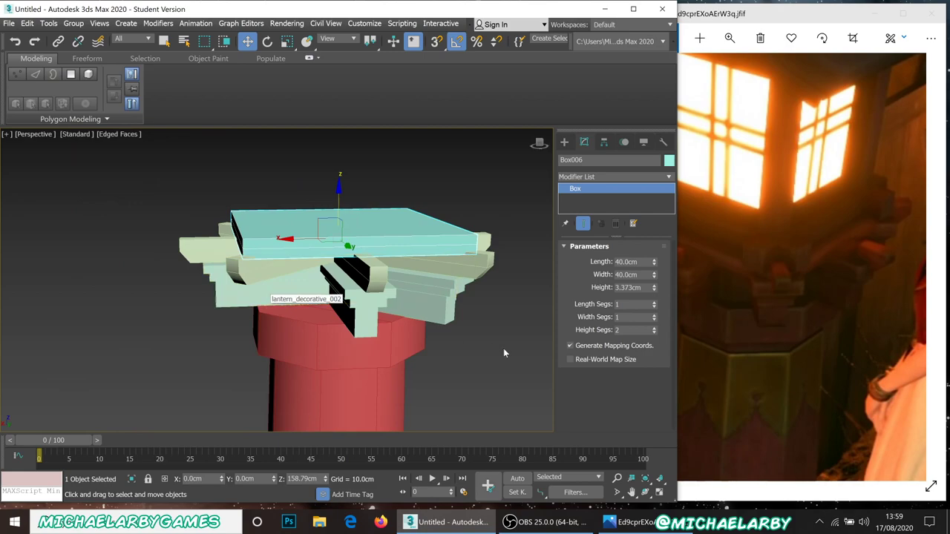
pyautogui.click(345, 310)
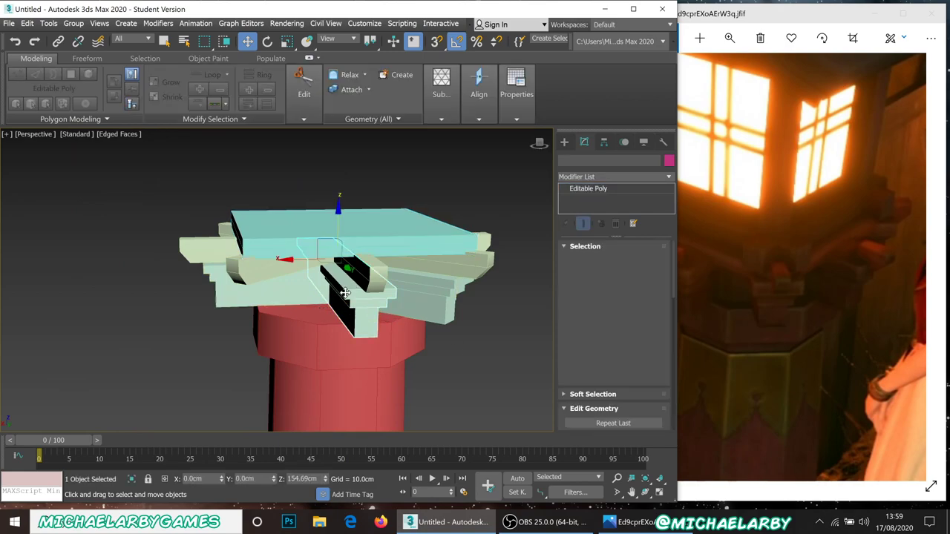
pyautogui.click(267, 41)
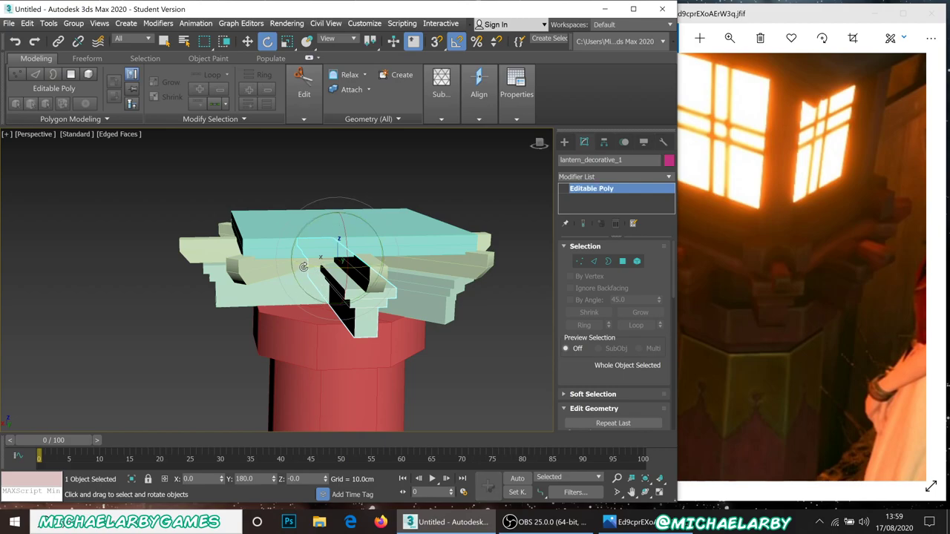
pyautogui.moveTo(297, 267)
pyautogui.keyDown('shift'); pyautogui.mouseDown()
pyautogui.moveTo(282, 264)
pyautogui.moveTo(312, 270)
pyautogui.mouseUp(); pyautogui.keyUp('shift')
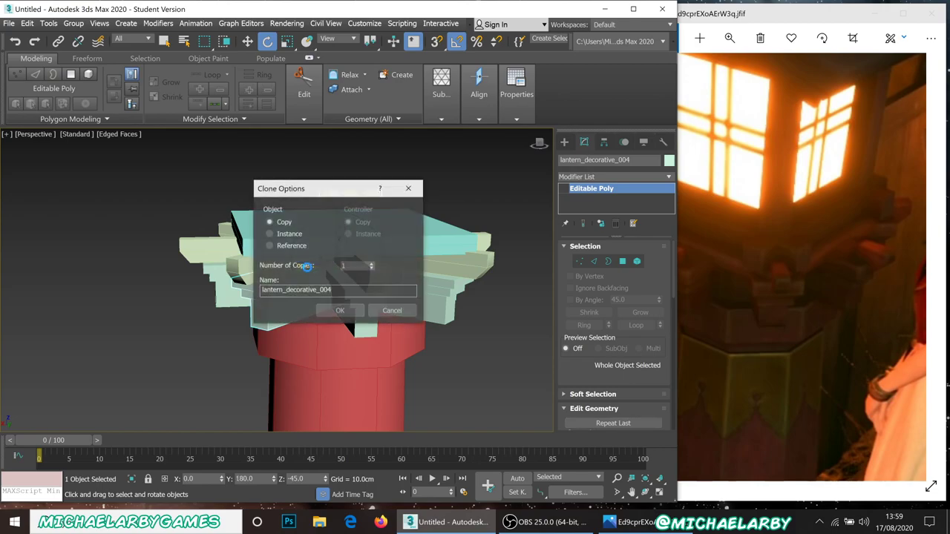
pyautogui.click(344, 314)
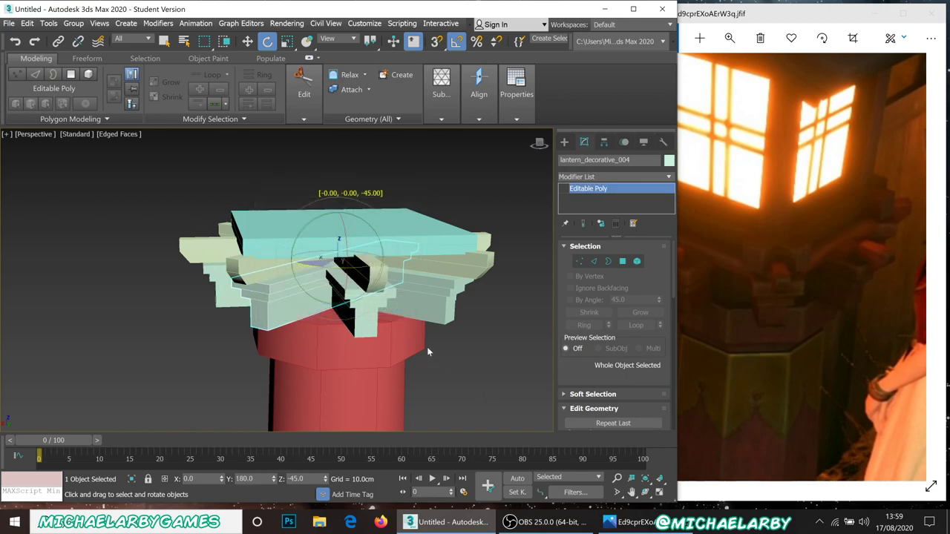
pyautogui.click(181, 188)
# Select the square plate resting on the bracket beams with the Rotate tool active
pyautogui.keyDown('alt'); pyautogui.moveTo(414, 263); pyautogui.dragTo(325, 301, button='middle'); pyautogui.keyUp('alt')
pyautogui.click(328, 303)
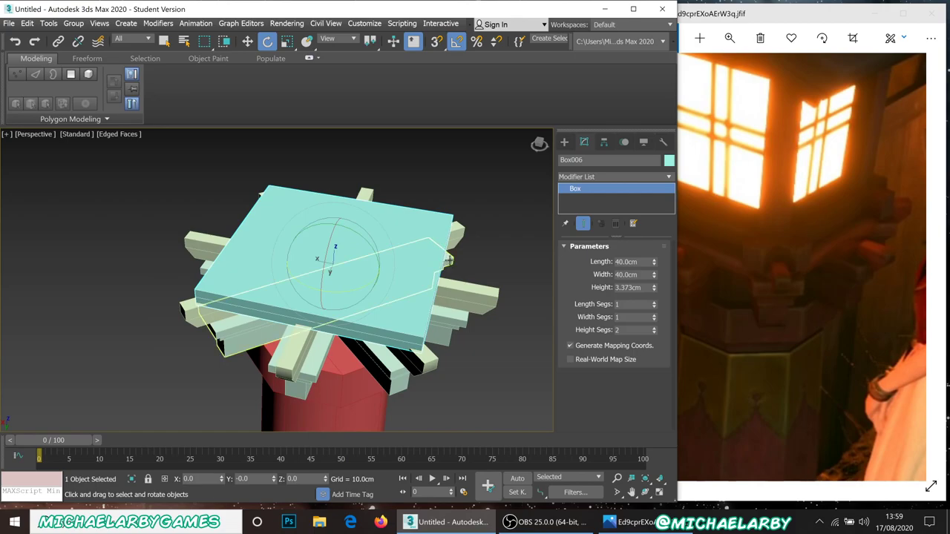
# Set the top slab's length and width to 42 cm and its height segments to 1
pyautogui.click(625, 261)
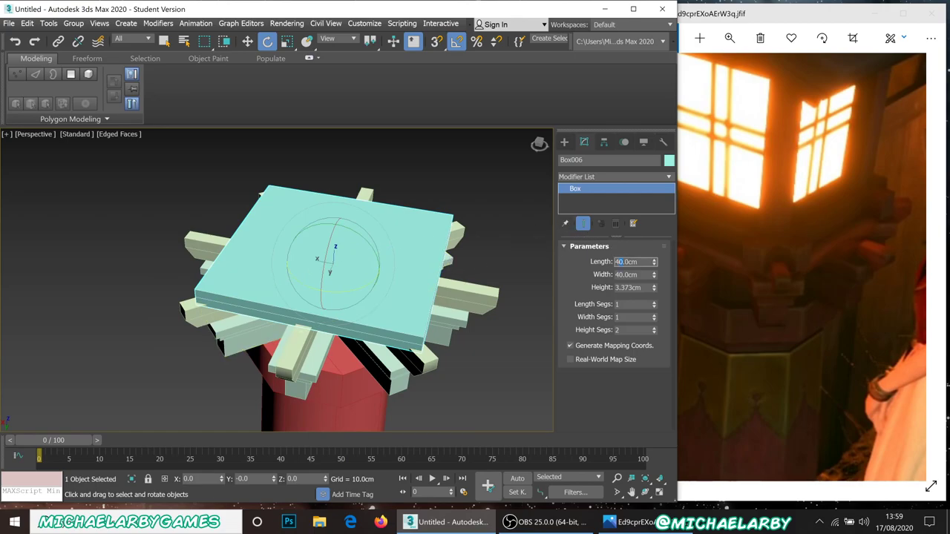
pyautogui.press('Tab')
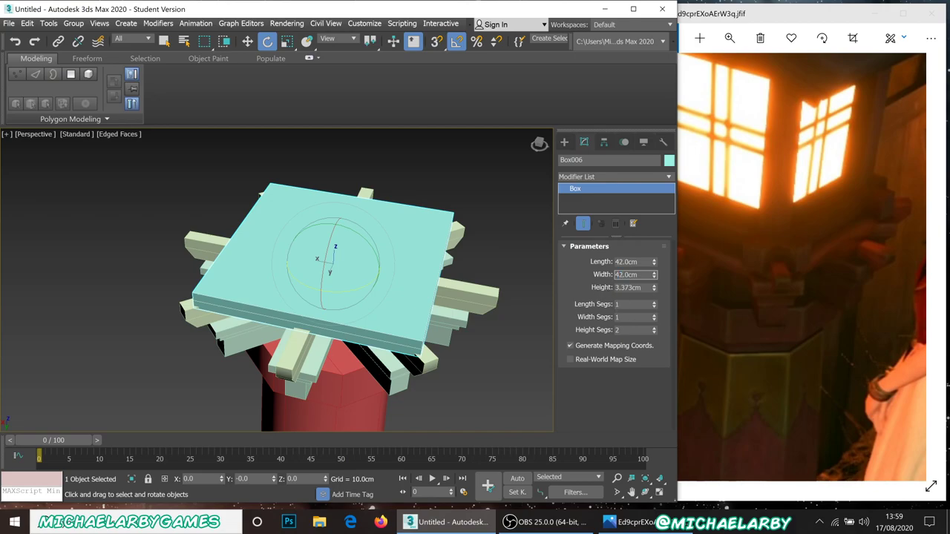
pyautogui.click(655, 334)
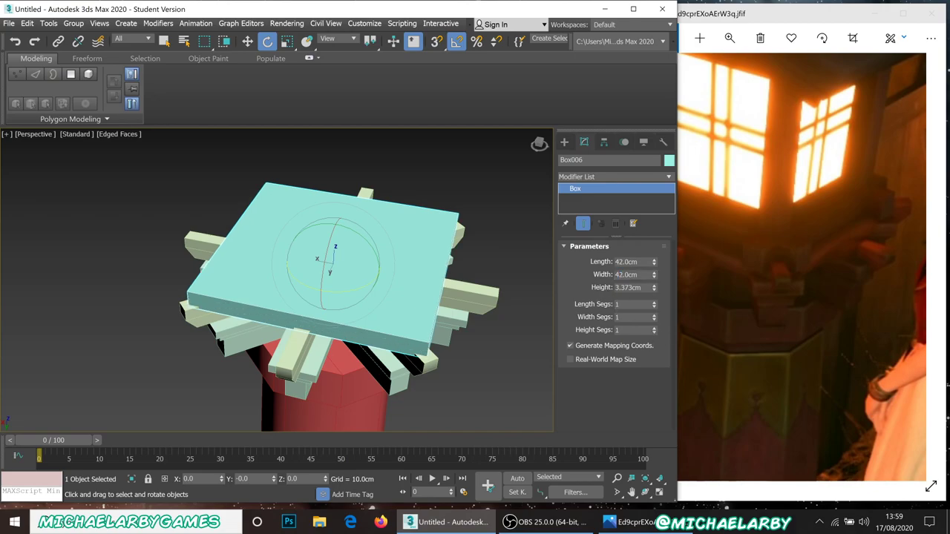
# Move the slab slightly up along Z to about 159.33 cm, above the crossed support beams
pyautogui.click(471, 377)
pyautogui.keyDown('alt'); pyautogui.moveTo(307, 318); pyautogui.dragTo(300, 237, button='middle'); pyautogui.keyUp('alt')
pyautogui.scroll(4, 297, 225)
pyautogui.click(307, 227)
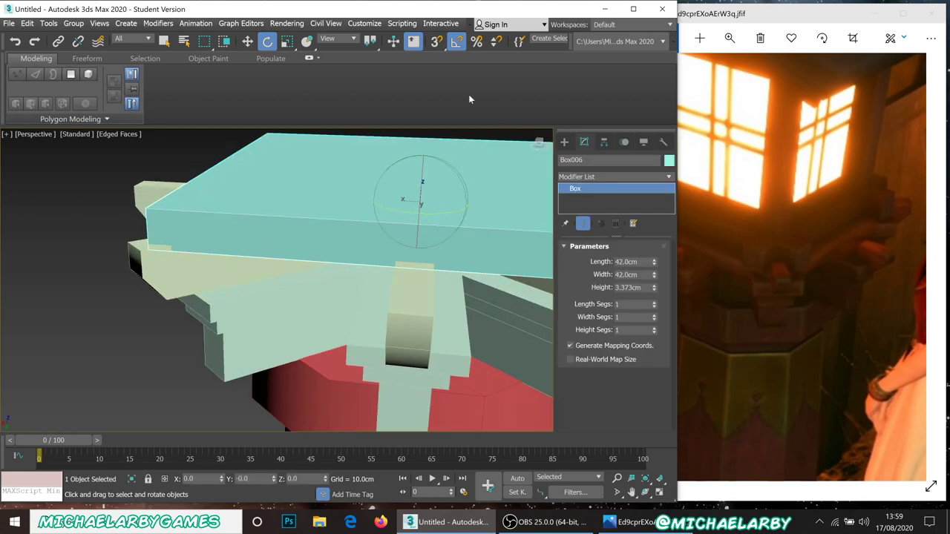
pyautogui.click(247, 41)
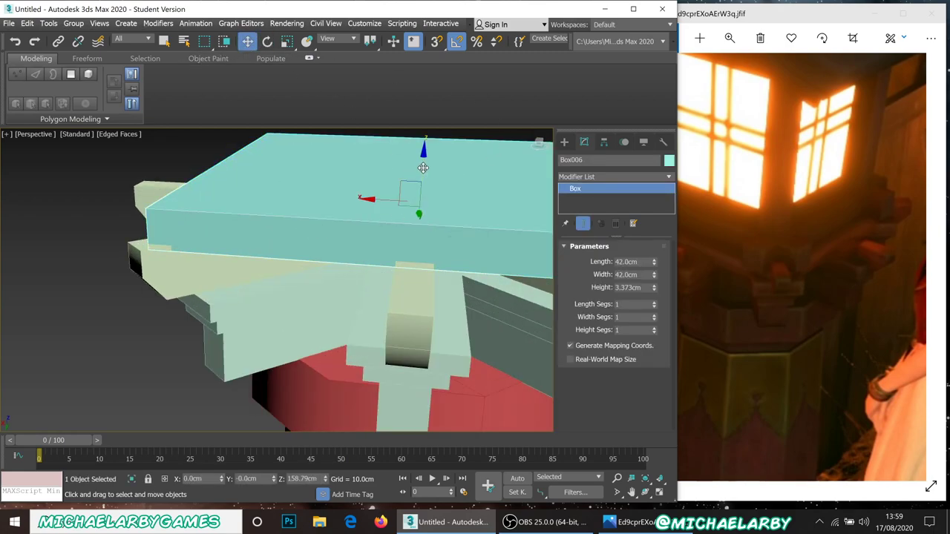
pyautogui.moveTo(423, 167); pyautogui.dragTo(418, 161)
pyautogui.click(116, 326)
pyautogui.keyDown('alt'); pyautogui.moveTo(116, 326); pyautogui.dragTo(438, 312, button='middle'); pyautogui.keyUp('alt')
pyautogui.scroll(-4, 165, 261)
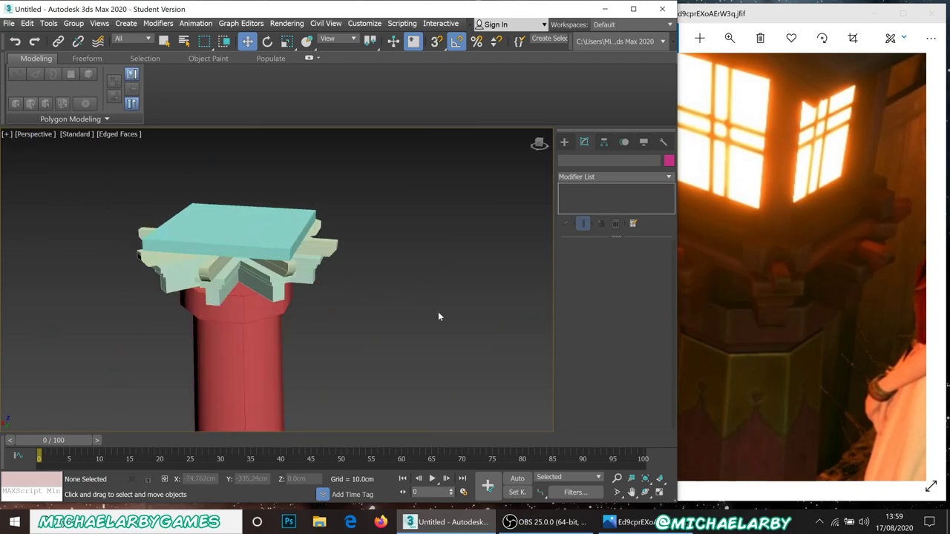
# Compare the column model with the reference photo, reframing the photo to show the whole lantern head and roof
pyautogui.scroll(-5, 243, 201)
pyautogui.scroll(4, 238, 212)
pyautogui.scroll(-2, 232, 223)
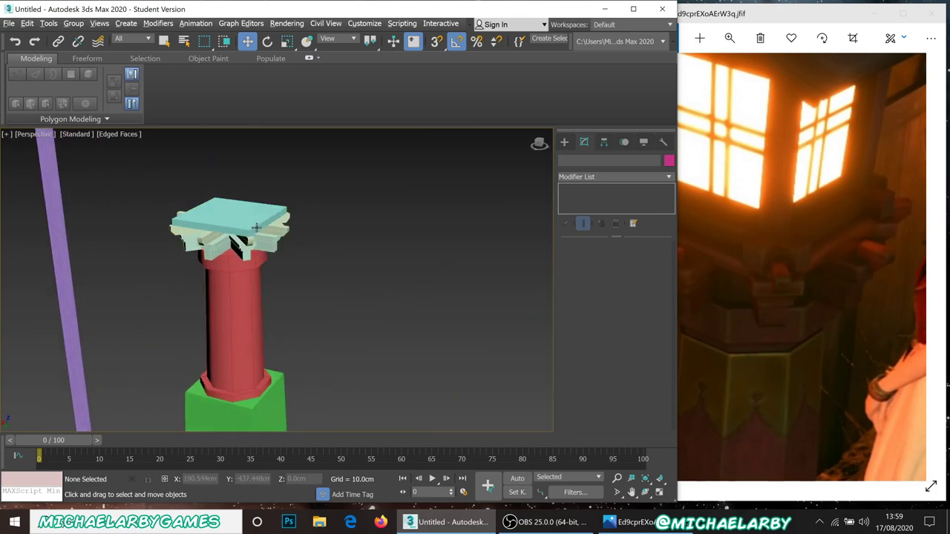
pyautogui.keyDown('alt'); pyautogui.moveTo(232, 222); pyautogui.dragTo(289, 301, button='middle'); pyautogui.keyUp('alt')
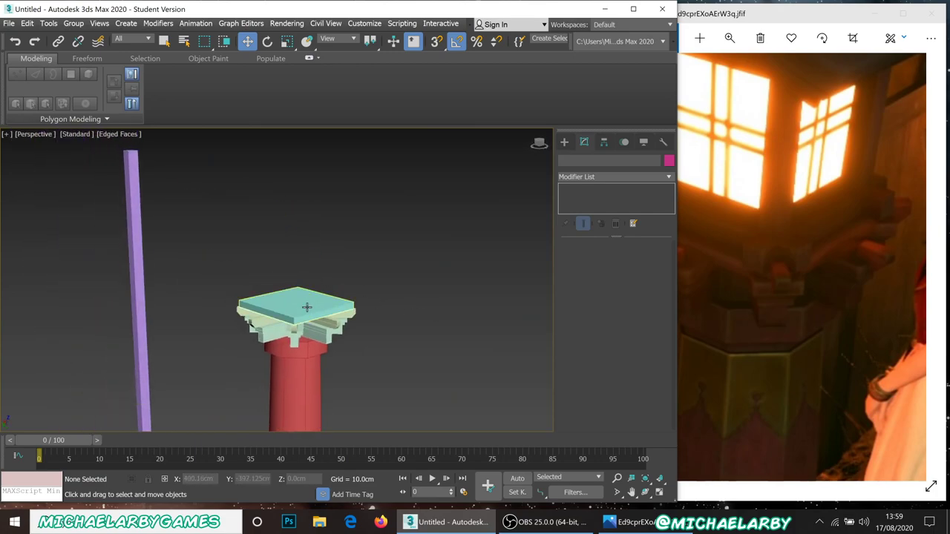
pyautogui.scroll(2, 290, 301)
pyautogui.click(744, 256)
pyautogui.click(729, 38)
pyautogui.moveTo(789, 70); pyautogui.dragTo(742, 70)
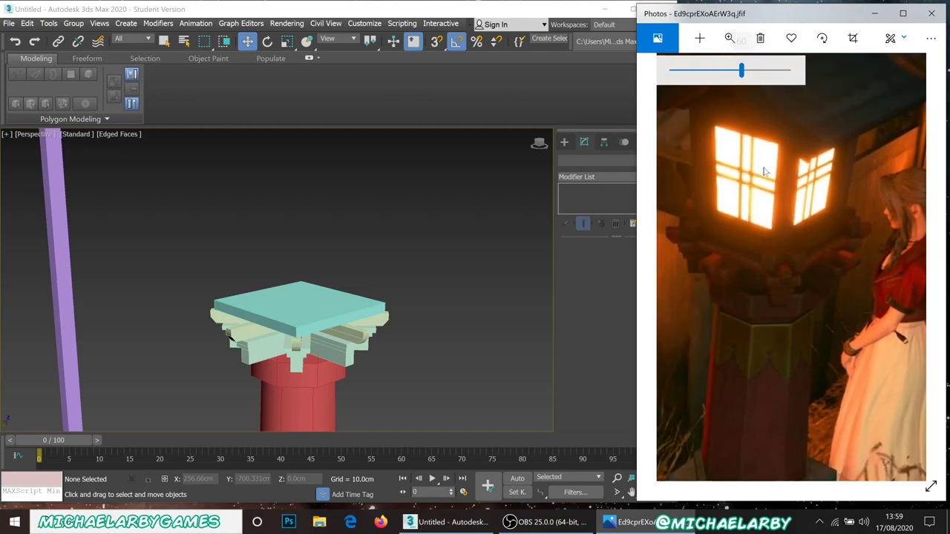
pyautogui.moveTo(753, 237); pyautogui.dragTo(781, 304)
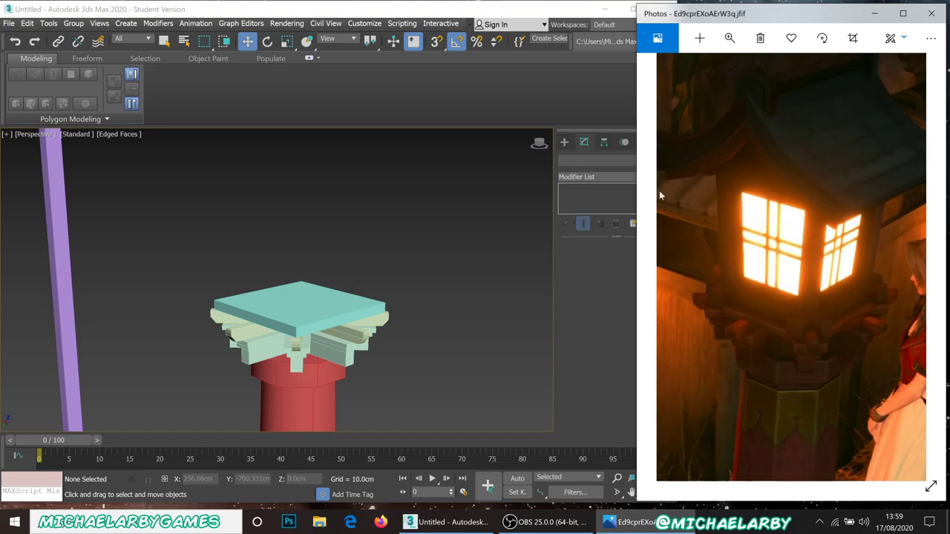
pyautogui.click(469, 212)
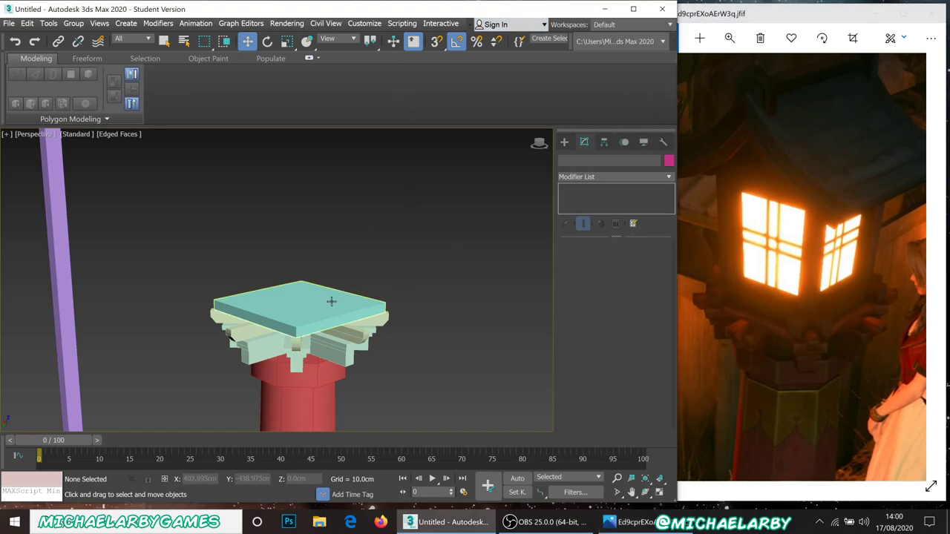
# Clone the top slab upward along Z as one independent copy at about 164.04 cm
pyautogui.click(331, 301)
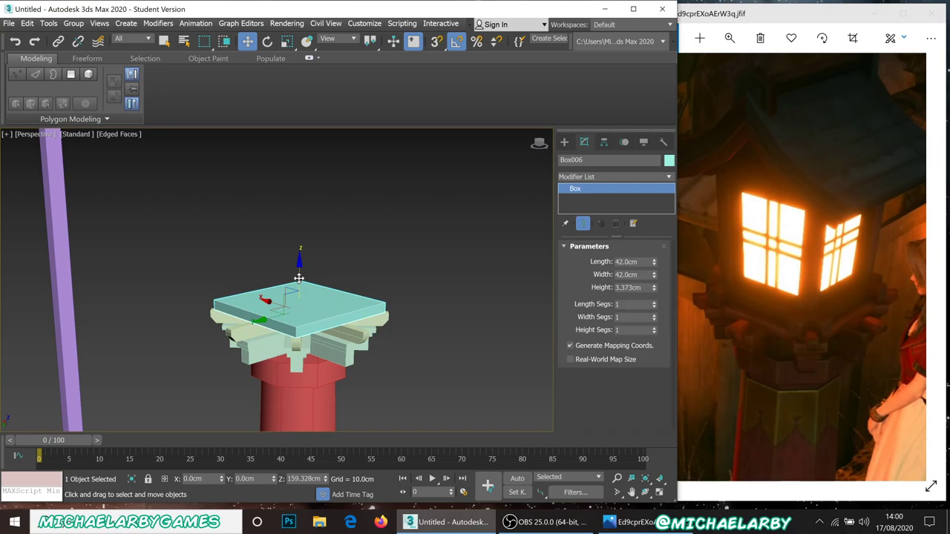
pyautogui.keyDown('shift'); pyautogui.moveTo(298, 278); pyautogui.dragTo(299, 266); pyautogui.keyUp('shift')
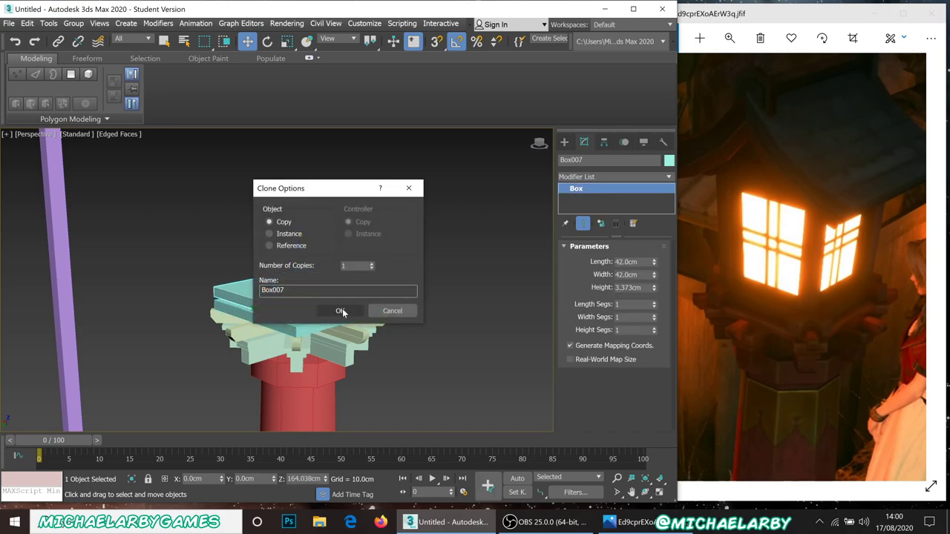
pyautogui.click(342, 308)
# Rename the copied slab lantern_lantern and change its object color to green
pyautogui.click(594, 160)
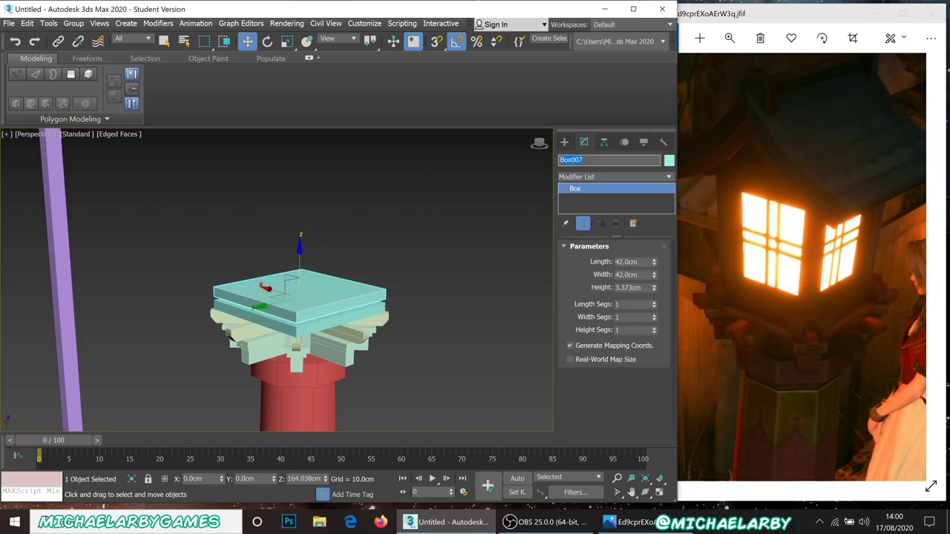
pyautogui.write('la')
pyautogui.press('Return')
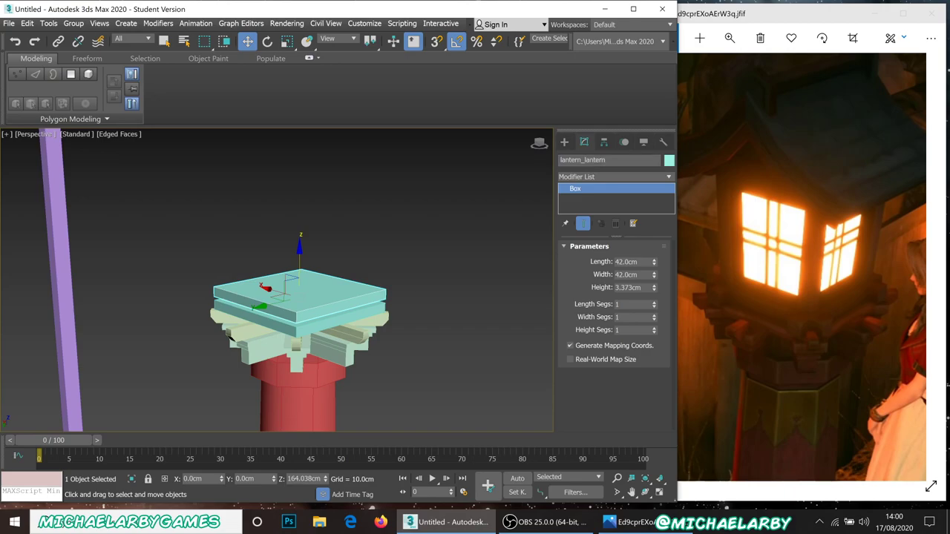
pyautogui.click(670, 161)
pyautogui.click(449, 254)
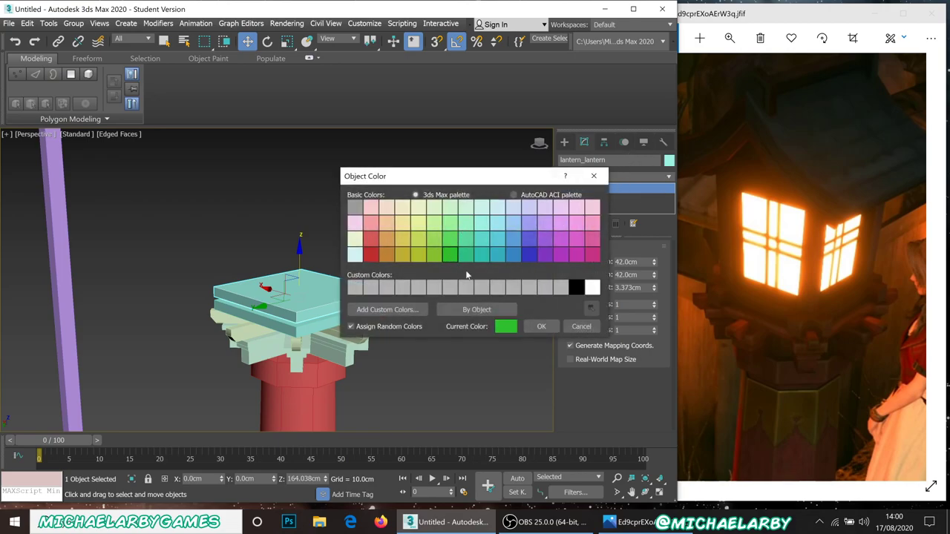
pyautogui.click(541, 327)
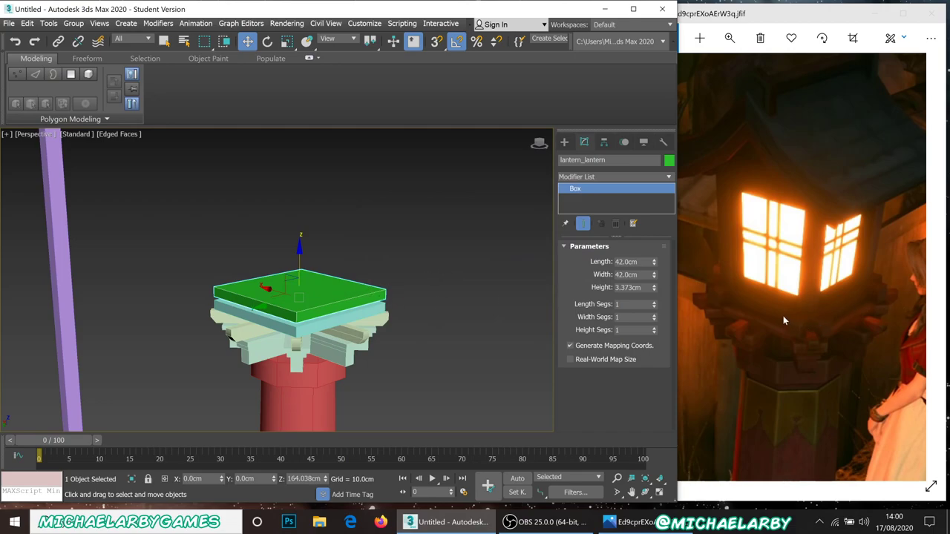
# Increase the green slab's height to about 5.09 cm and convert it to an Editable Poly
pyautogui.moveTo(655, 289); pyautogui.dragTo(653, 273)
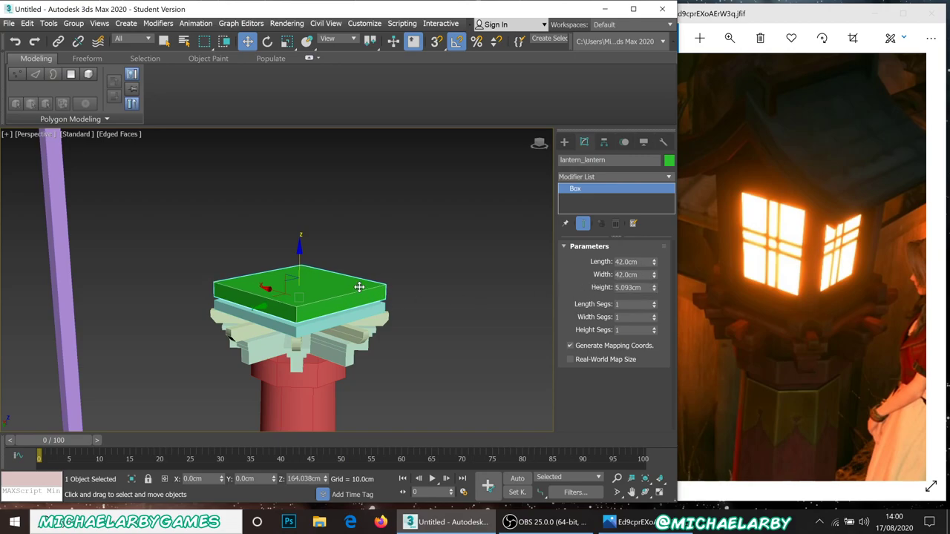
pyautogui.rightClick(310, 303)
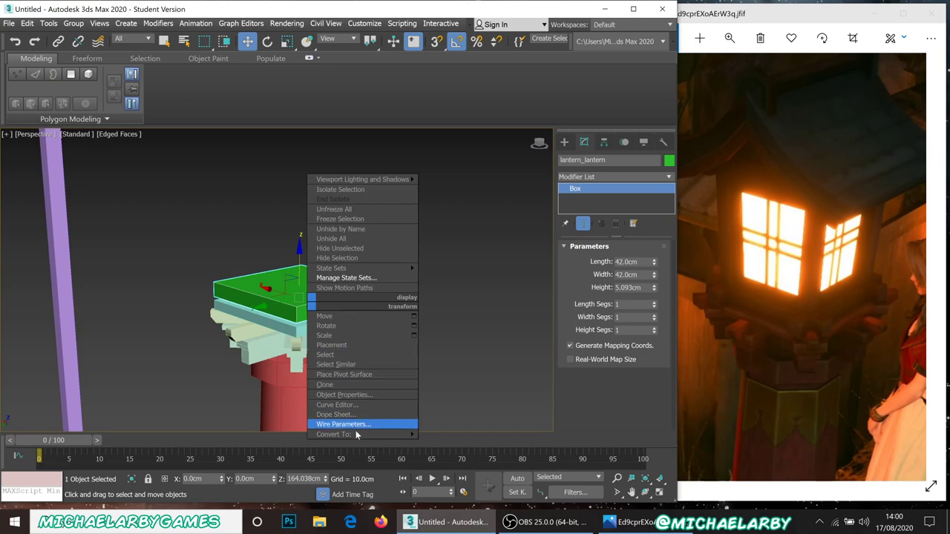
pyautogui.click(450, 446)
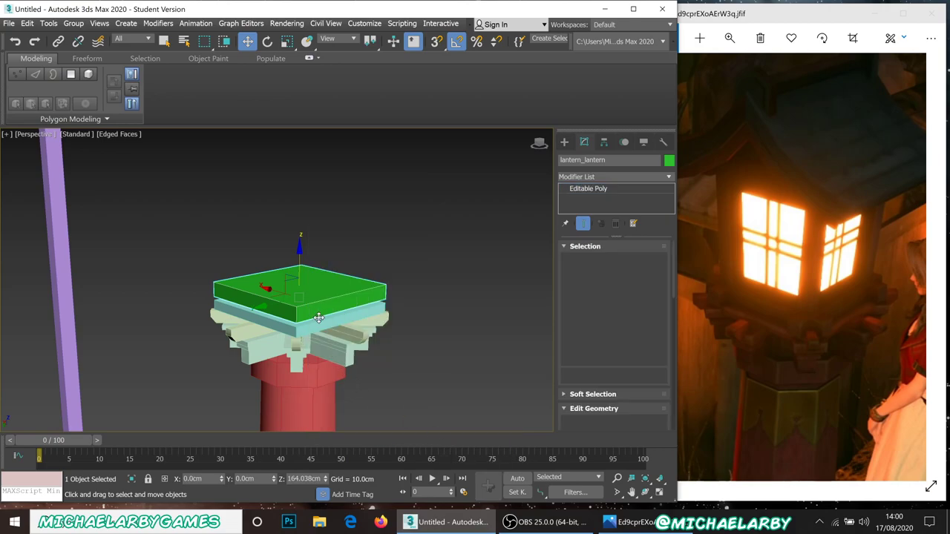
# Examine the green slab up close and study the base of the lantern windows in the enlarged reference photo
pyautogui.scroll(2, 319, 317)
pyautogui.scroll(2, 311, 305)
pyautogui.keyDown('alt'); pyautogui.moveTo(302, 292); pyautogui.dragTo(291, 302, button='middle'); pyautogui.keyUp('alt')
pyautogui.scroll(1, 290, 303)
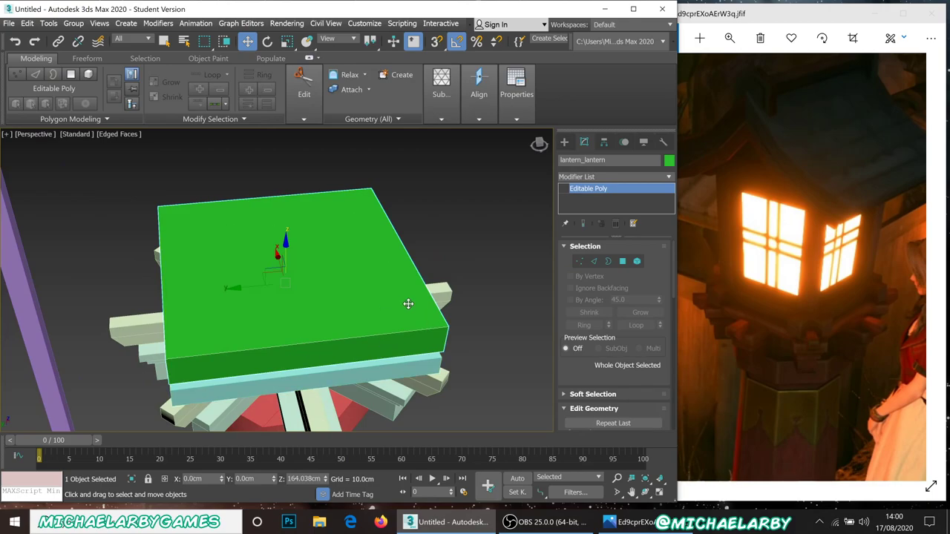
pyautogui.click(788, 326)
pyautogui.click(730, 38)
pyautogui.moveTo(751, 72); pyautogui.dragTo(806, 80)
pyautogui.moveTo(808, 291); pyautogui.dragTo(726, 248)
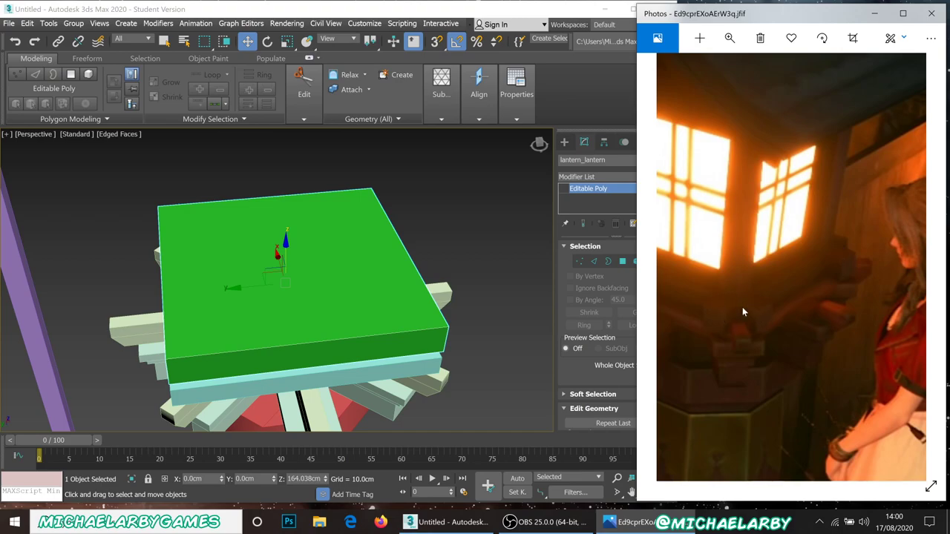
pyautogui.click(518, 258)
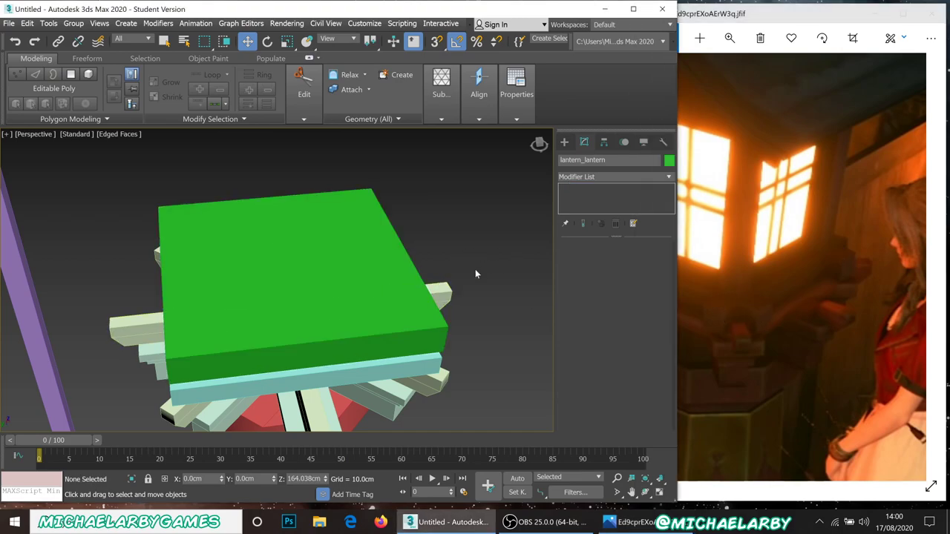
# Connect the green slab's four parallel edges across one direction with 2 segments and a pinch of 78
pyautogui.click(270, 292)
pyautogui.scroll(-3, 616, 319)
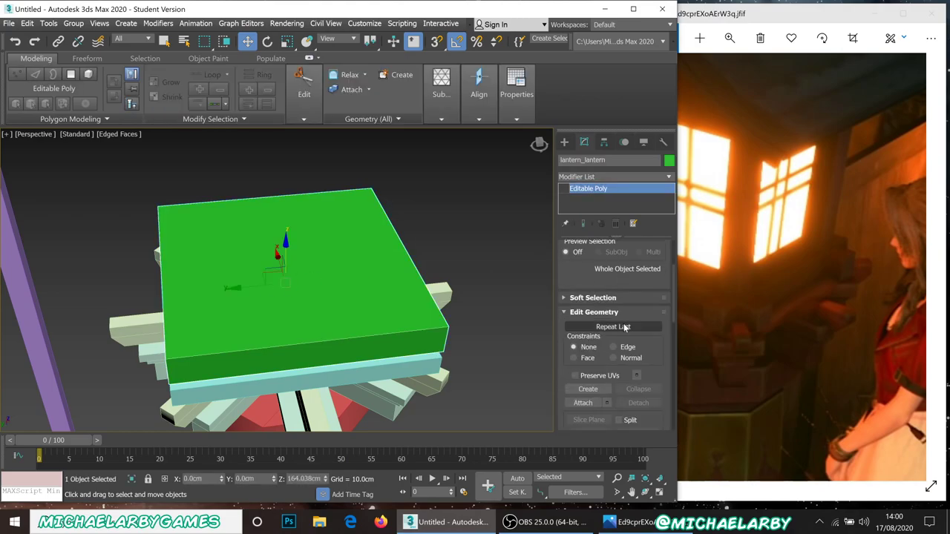
pyautogui.scroll(5, 625, 327)
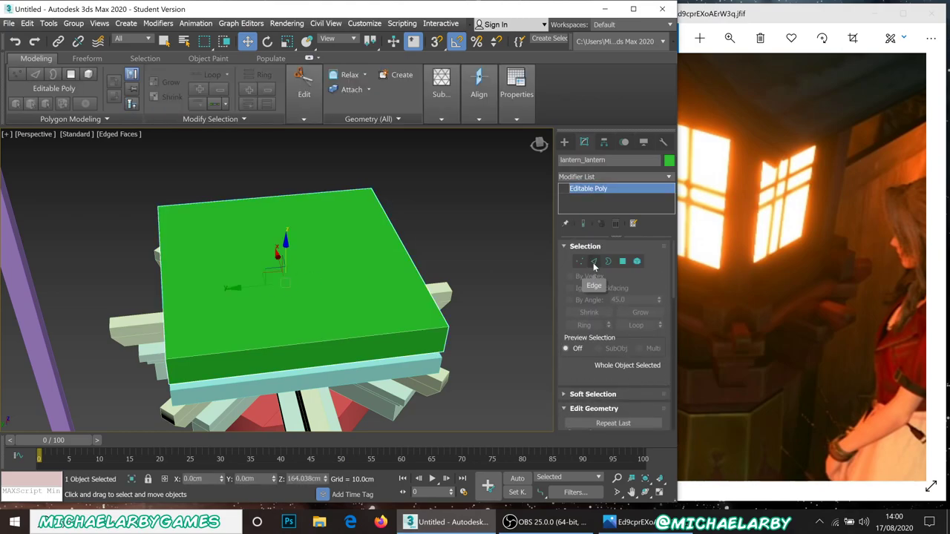
pyautogui.click(593, 261)
pyautogui.keyDown('alt'); pyautogui.moveTo(297, 289); pyautogui.dragTo(319, 283, button='middle'); pyautogui.keyUp('alt')
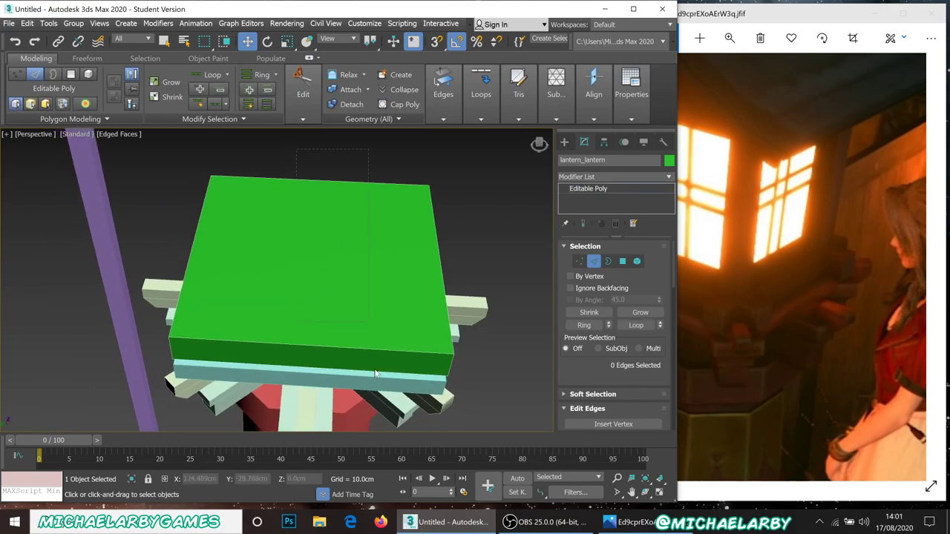
pyautogui.doubleClick(319, 368)
pyautogui.doubleClick(332, 237)
pyautogui.scroll(-5, 613, 329)
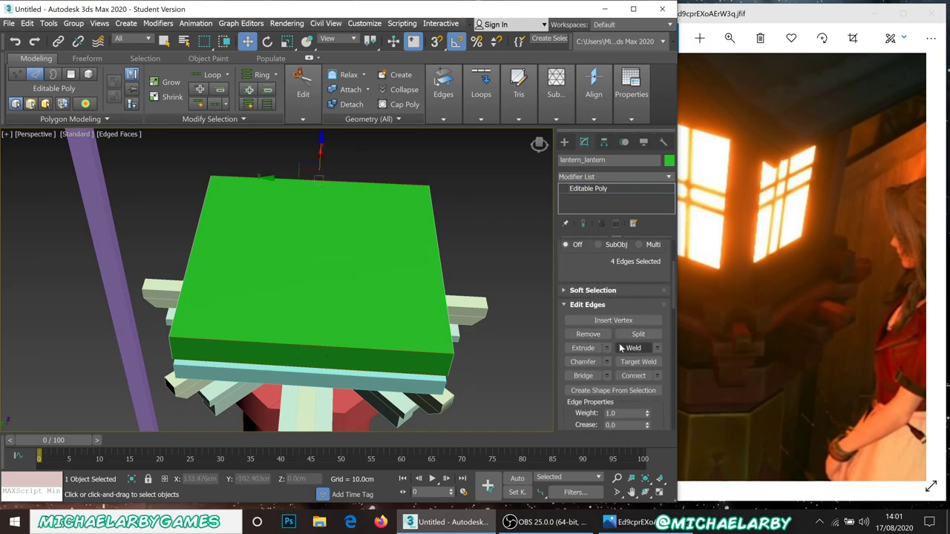
pyautogui.click(659, 379)
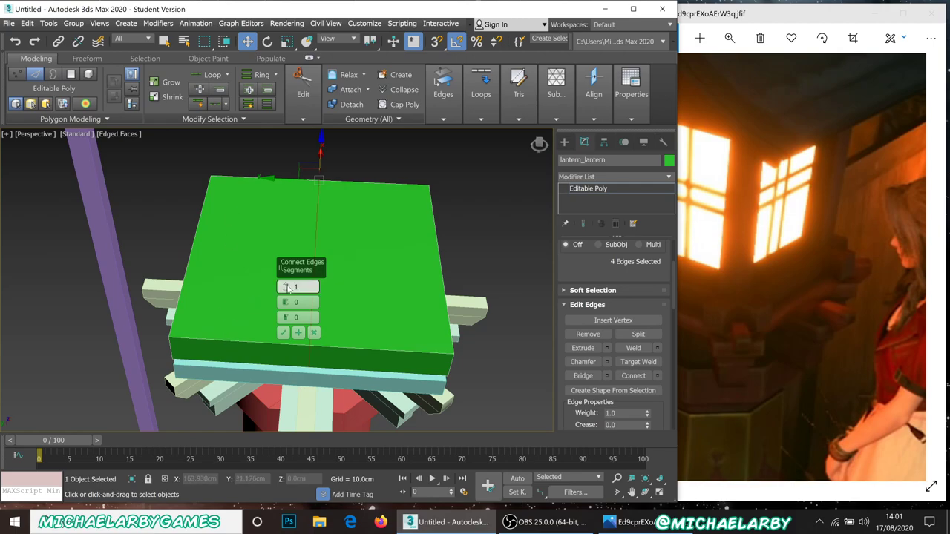
pyautogui.moveTo(286, 287); pyautogui.dragTo(286, 227)
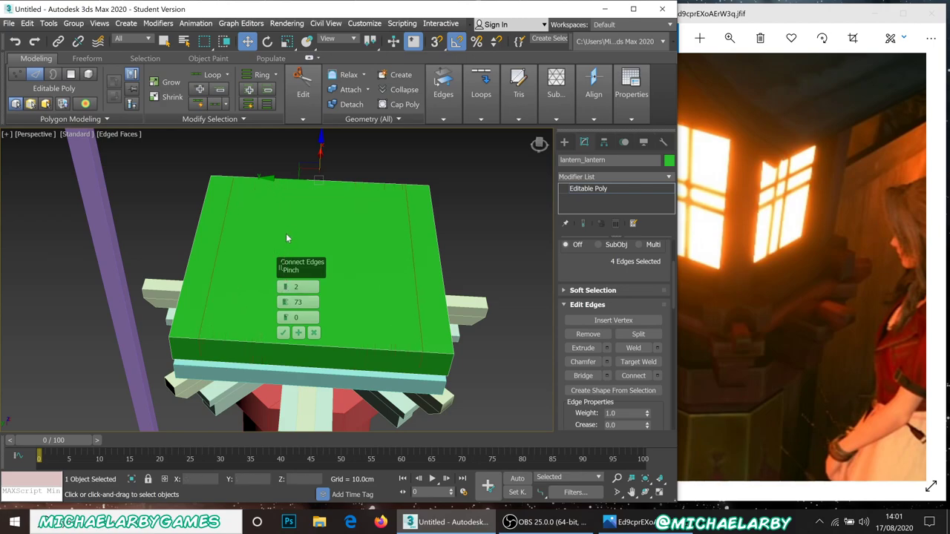
pyautogui.moveTo(285, 302); pyautogui.dragTo(285, 294)
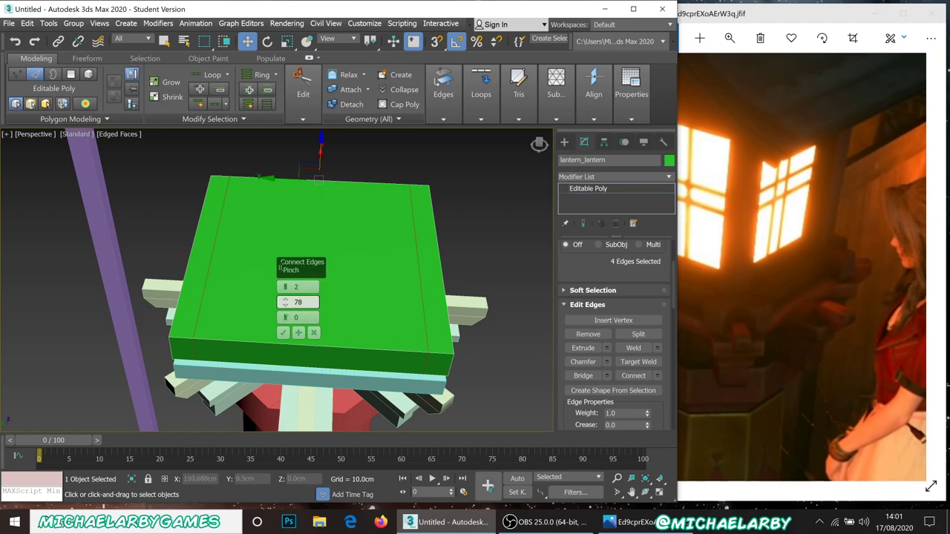
pyautogui.click(283, 332)
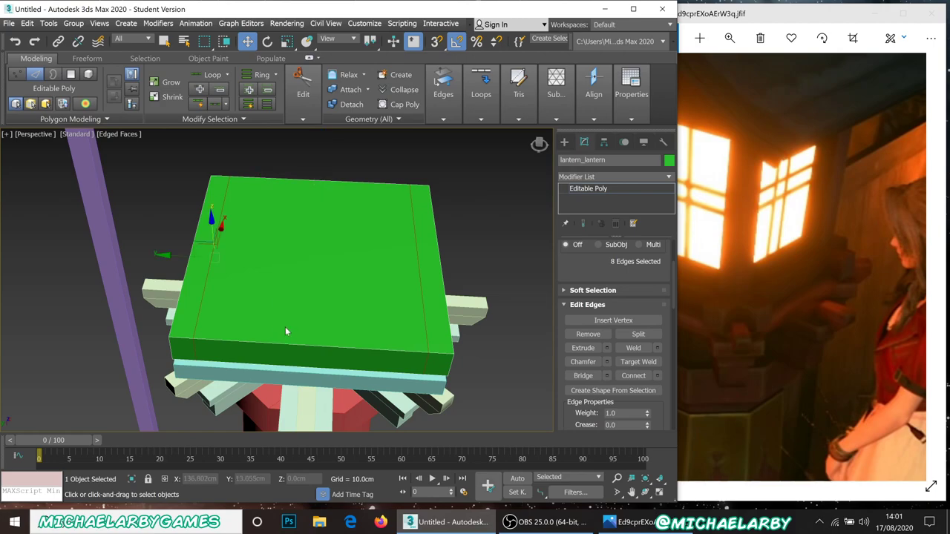
# Connect the green slab's parallel edges across the other direction with 2 segments and a pinch of 78
pyautogui.keyDown('alt'); pyautogui.moveTo(229, 295); pyautogui.dragTo(268, 282, button='middle'); pyautogui.keyUp('alt')
pyautogui.click(264, 154)
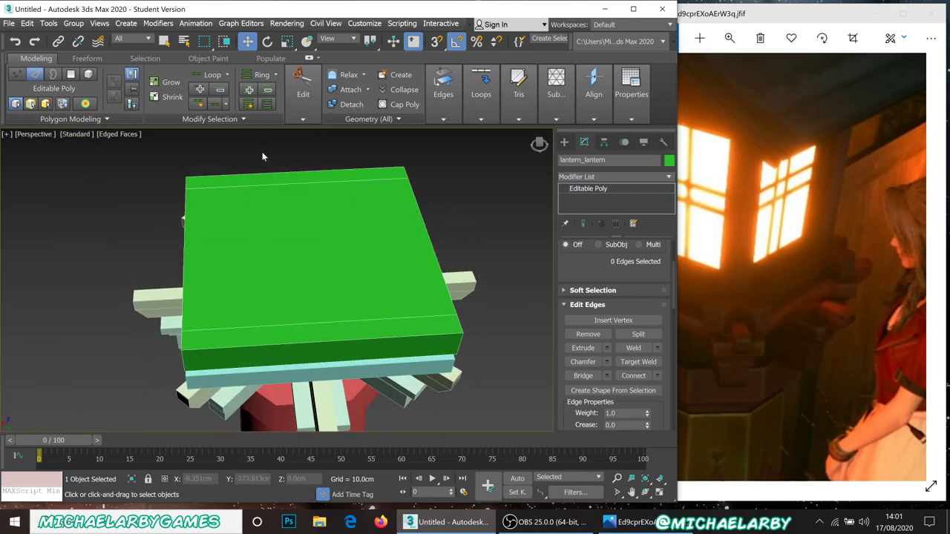
pyautogui.doubleClick(282, 324)
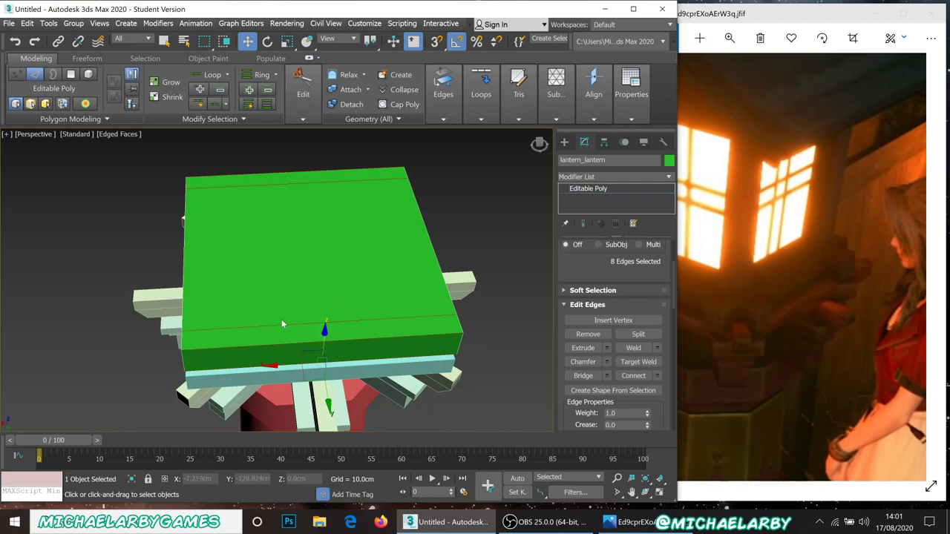
pyautogui.moveTo(293, 332)
pyautogui.keyDown('alt'); pyautogui.mouseDown(button='middle')
pyautogui.moveTo(223, 303)
pyautogui.moveTo(282, 331)
pyautogui.moveTo(297, 322)
pyautogui.moveTo(282, 319)
pyautogui.mouseUp(button='middle'); pyautogui.keyUp('alt')
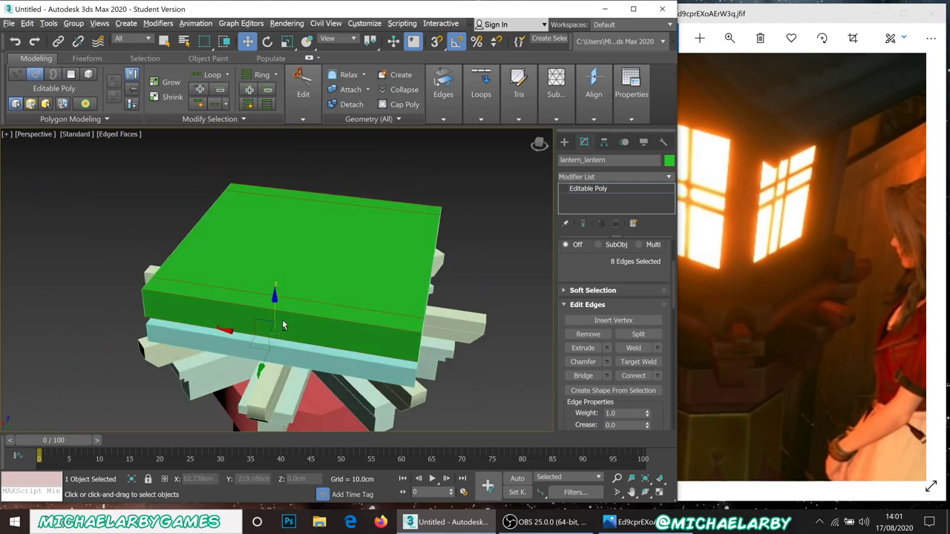
pyautogui.click(658, 376)
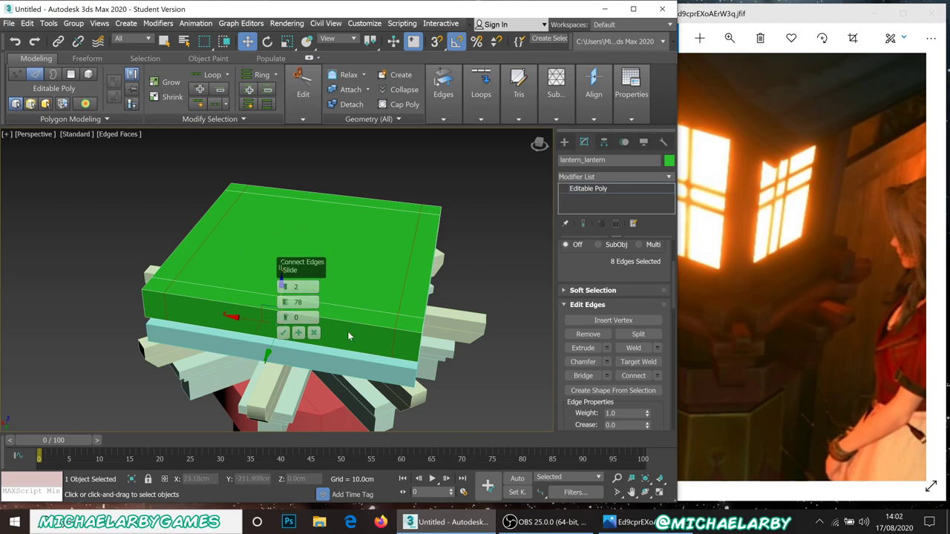
pyautogui.click(283, 333)
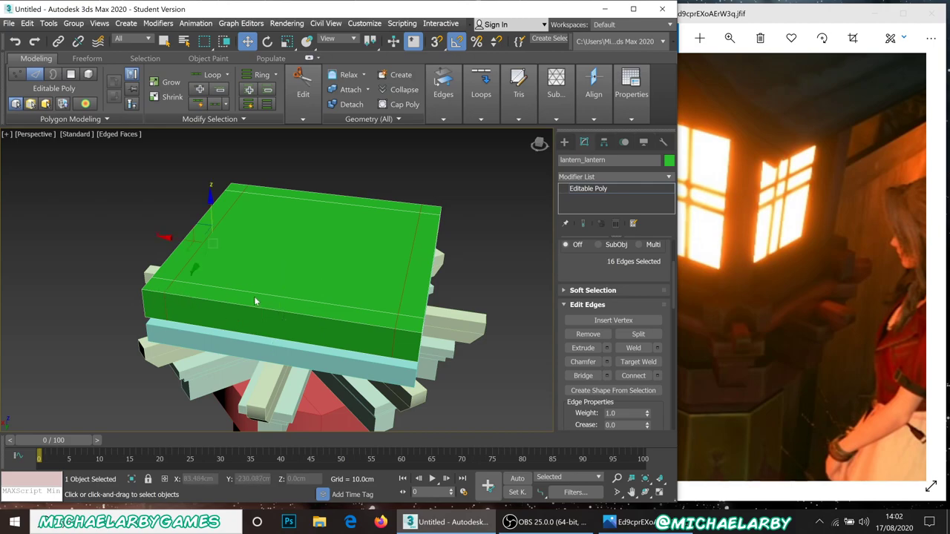
# Extrude the eight small corner polygons around the green slab's sides outward by about 3.545 cm, using the By Polygon type
pyautogui.keyDown('alt'); pyautogui.moveTo(373, 316); pyautogui.dragTo(346, 313, button='middle'); pyautogui.keyUp('alt')
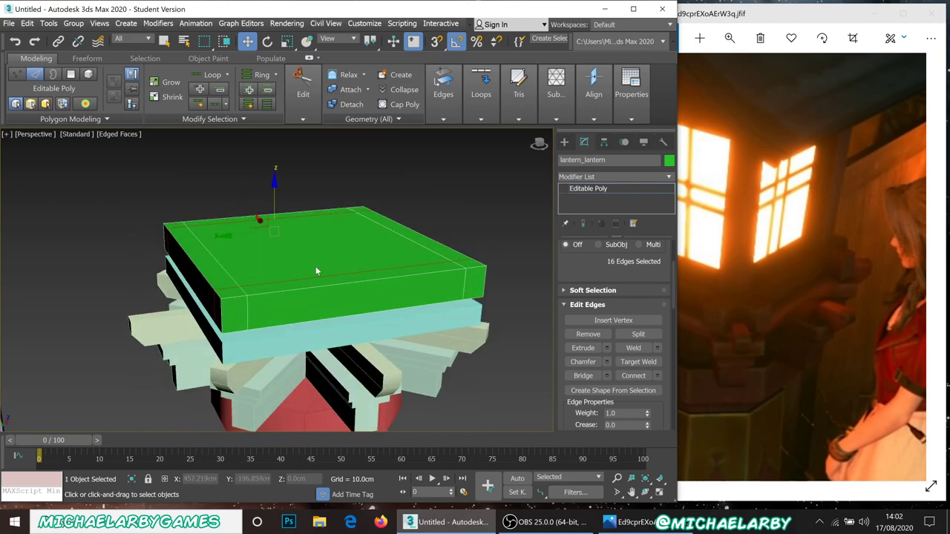
pyautogui.click(237, 311)
pyautogui.scroll(3, 642, 321)
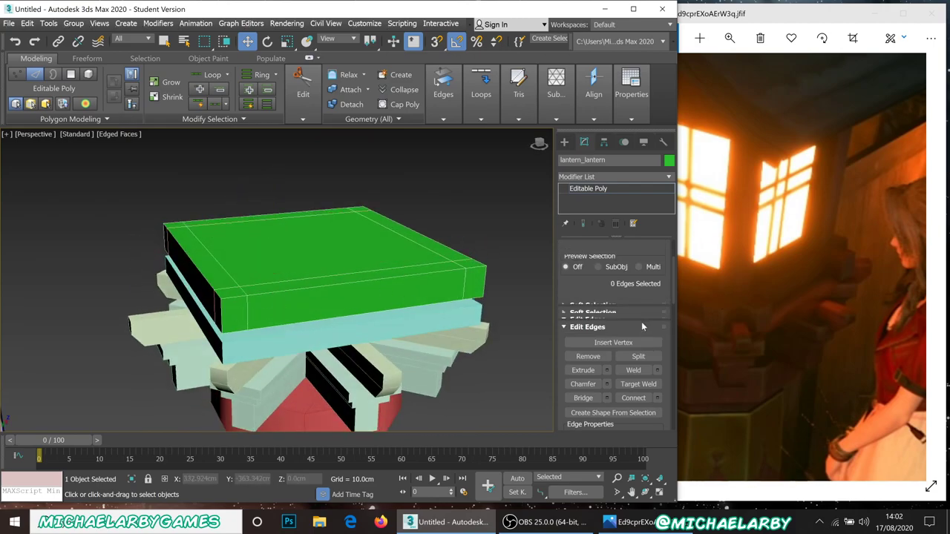
pyautogui.click(623, 261)
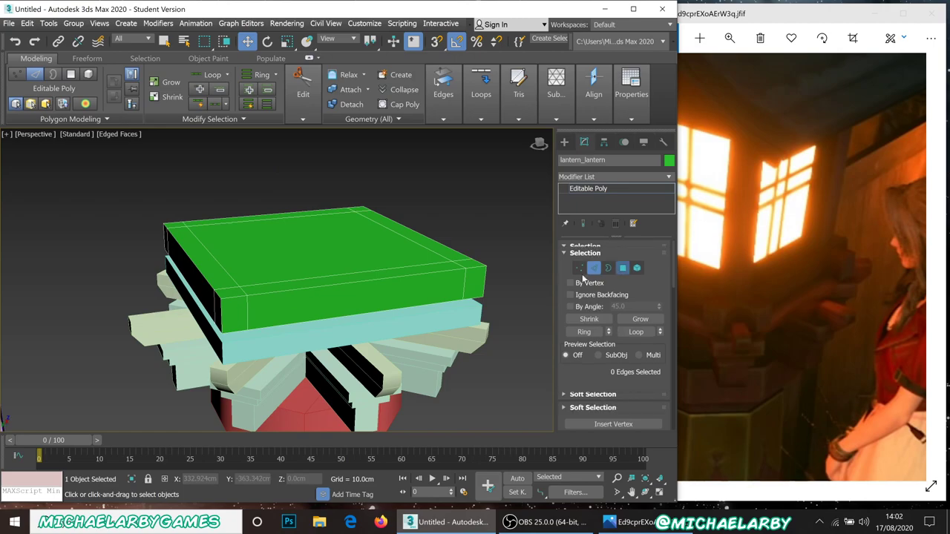
pyautogui.click(234, 310)
pyautogui.keyDown('ctrl'); pyautogui.click(475, 305); pyautogui.keyUp('ctrl')
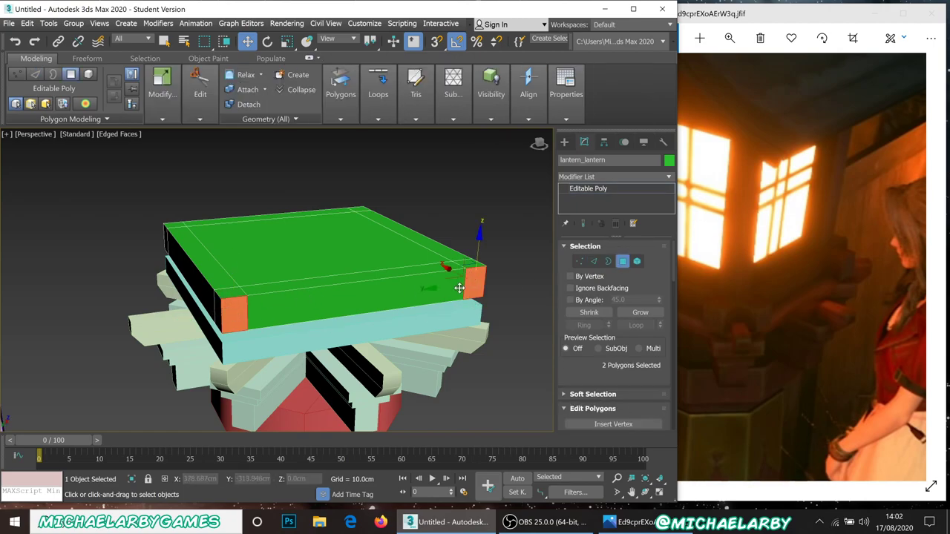
pyautogui.keyDown('alt'); pyautogui.moveTo(445, 269); pyautogui.dragTo(425, 285, button='middle'); pyautogui.keyUp('alt')
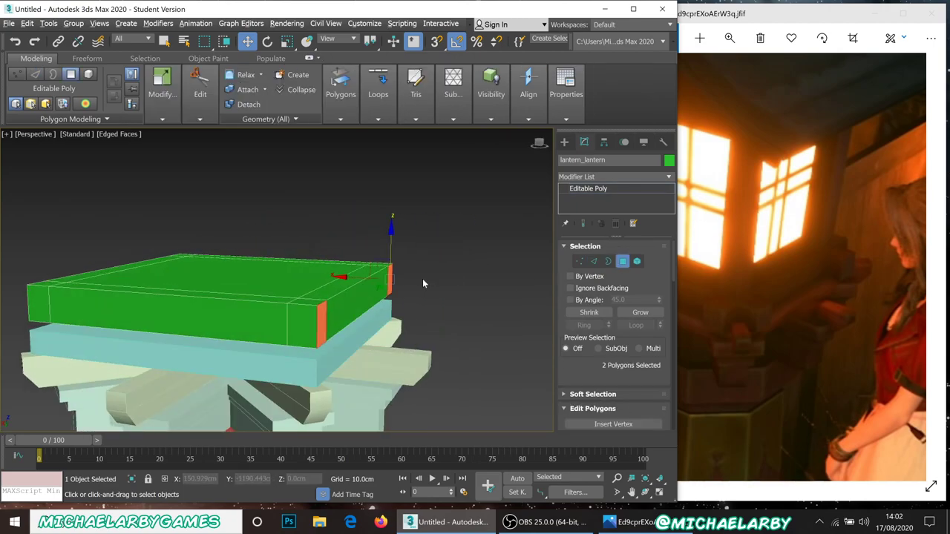
pyautogui.keyDown('ctrl'); pyautogui.click(301, 325); pyautogui.keyUp('ctrl')
pyautogui.keyDown('ctrl'); pyautogui.click(32, 304); pyautogui.keyUp('ctrl')
pyautogui.keyDown('alt'); pyautogui.moveTo(141, 289); pyautogui.dragTo(304, 253, button='middle'); pyautogui.keyUp('alt')
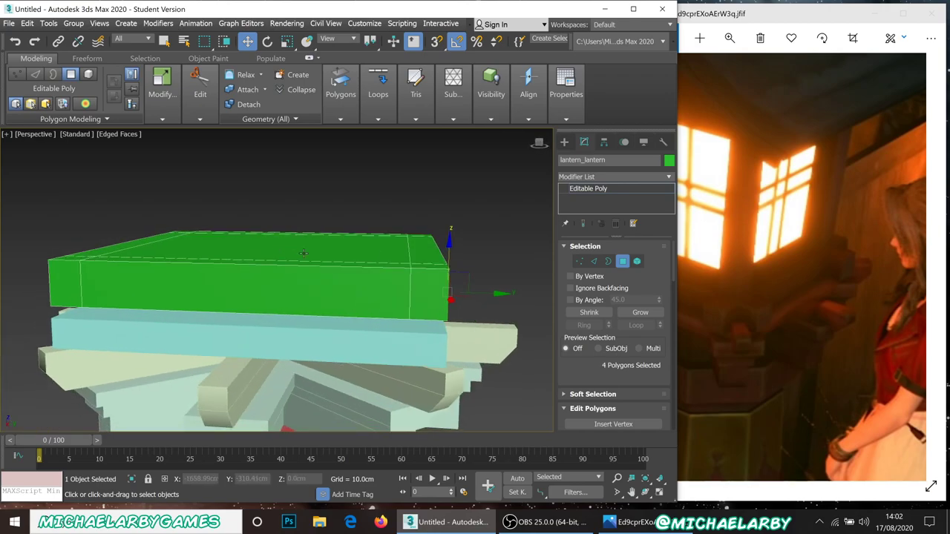
pyautogui.keyDown('ctrl'); pyautogui.click(435, 302); pyautogui.keyUp('ctrl')
pyautogui.keyDown('ctrl'); pyautogui.click(63, 286); pyautogui.keyUp('ctrl')
pyautogui.keyDown('alt'); pyautogui.moveTo(89, 232); pyautogui.dragTo(128, 240, button='middle'); pyautogui.keyUp('alt')
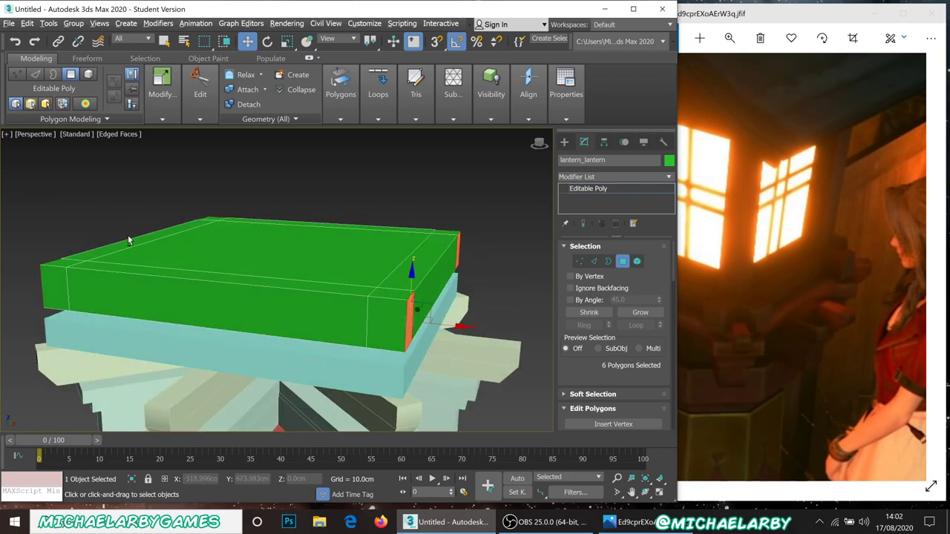
pyautogui.keyDown('ctrl'); pyautogui.click(50, 289); pyautogui.keyUp('ctrl')
pyautogui.keyDown('ctrl'); pyautogui.click(373, 316); pyautogui.keyUp('ctrl')
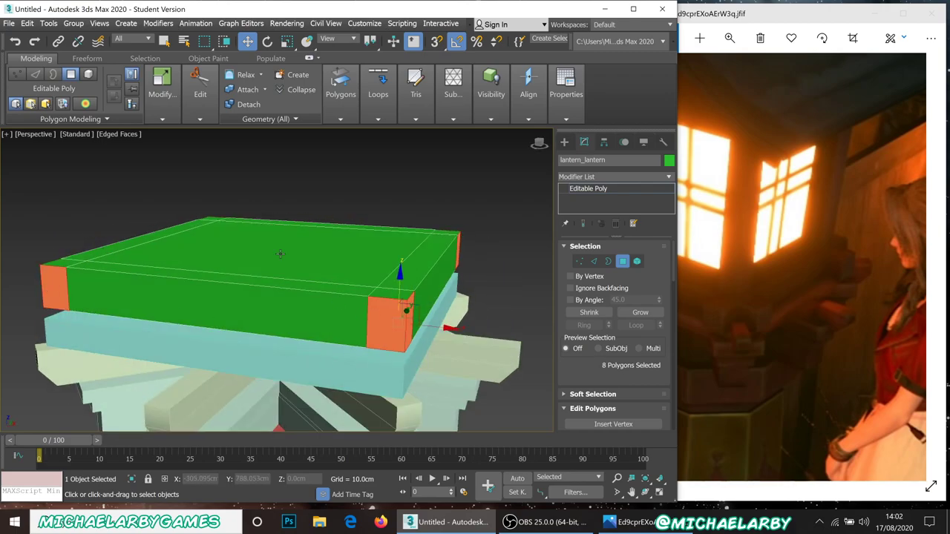
pyautogui.scroll(-3, 374, 315)
pyautogui.keyDown('alt'); pyautogui.moveTo(374, 315); pyautogui.dragTo(279, 258, button='middle'); pyautogui.keyUp('alt')
pyautogui.scroll(-5, 605, 330)
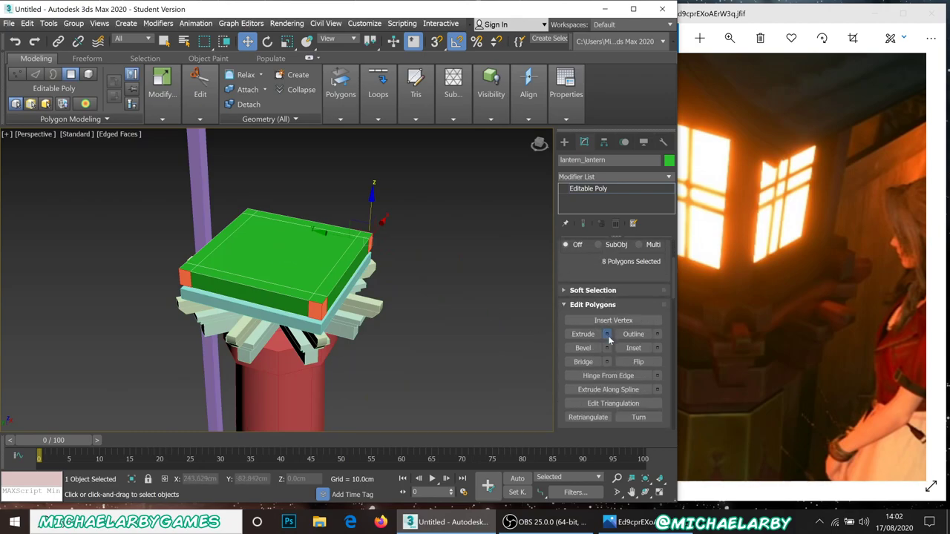
pyautogui.click(607, 335)
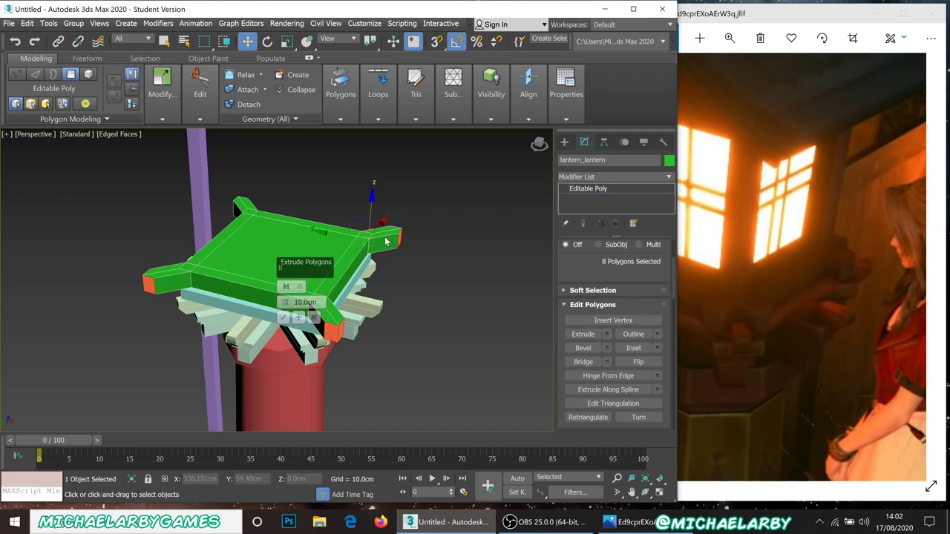
pyautogui.click(299, 286)
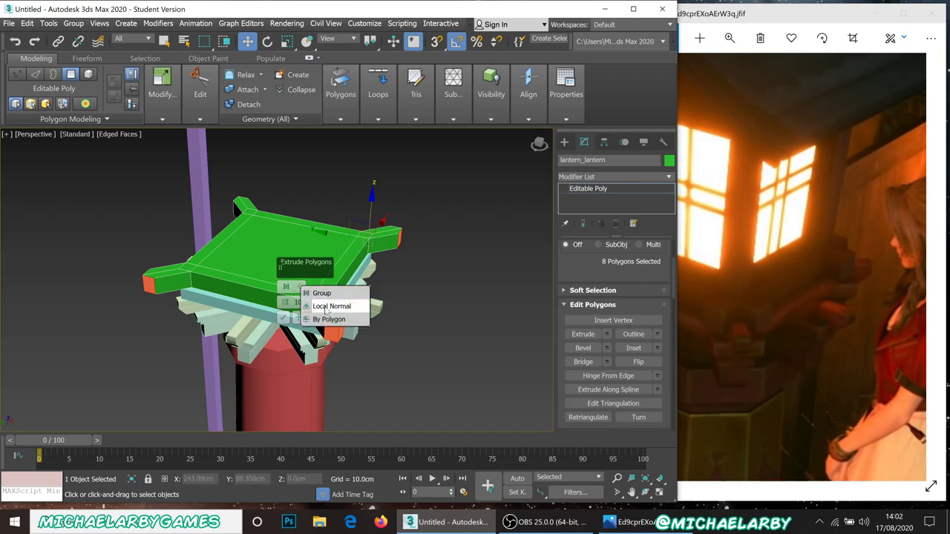
pyautogui.click(330, 306)
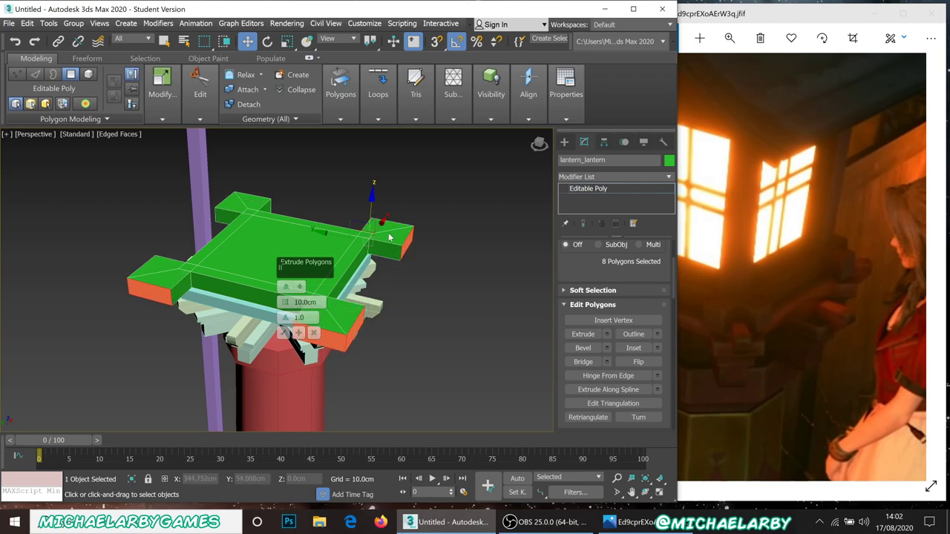
pyautogui.click(299, 287)
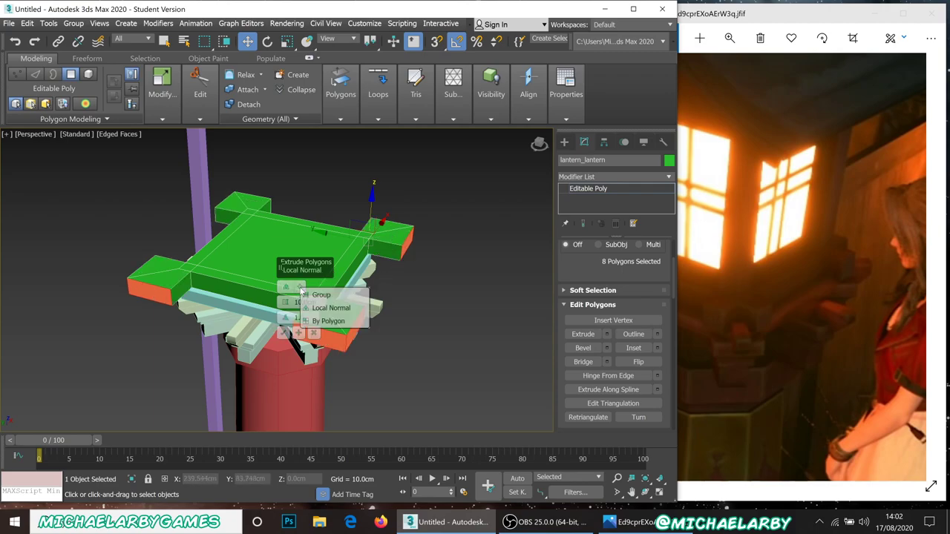
pyautogui.click(328, 320)
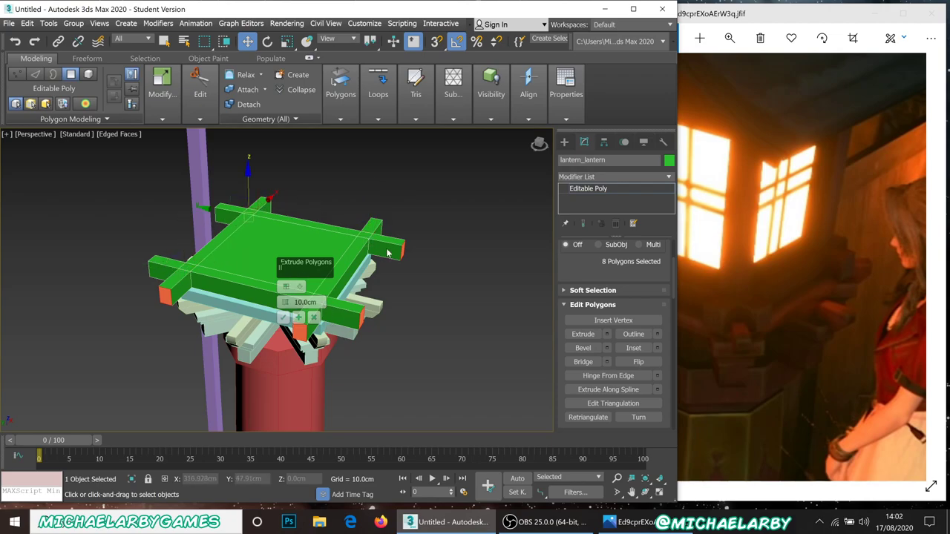
pyautogui.moveTo(284, 301); pyautogui.dragTo(289, 322)
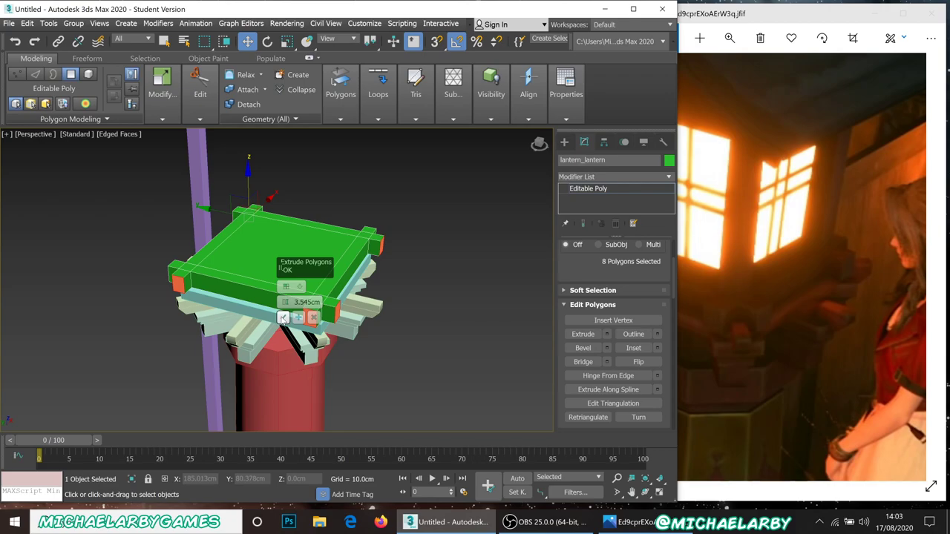
pyautogui.click(282, 317)
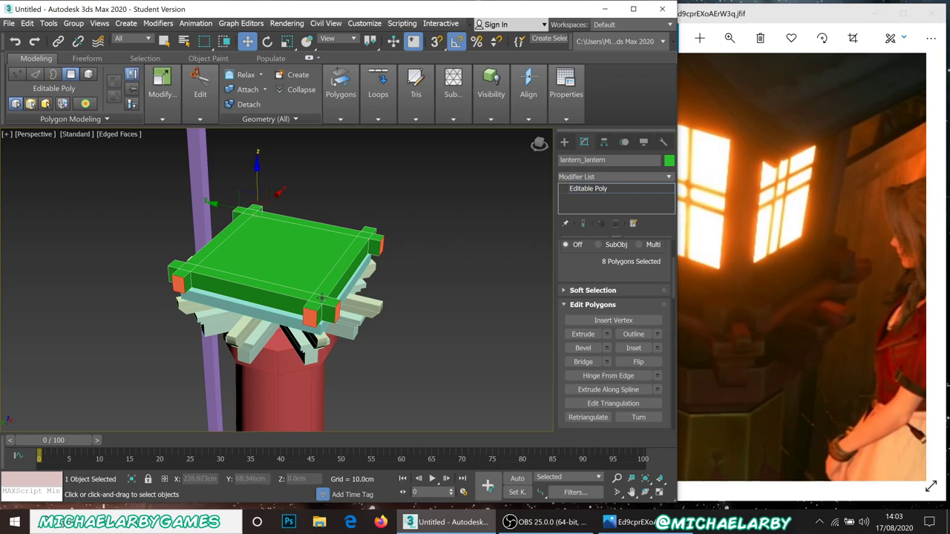
# Extrude all nine top polygons of the green slab upward by about 44.057 cm, using the Local Normal type
pyautogui.click(301, 293)
pyautogui.keyDown('ctrl'); pyautogui.click(195, 269); pyautogui.keyUp('ctrl')
pyautogui.keyDown('ctrl'); pyautogui.click(197, 256); pyautogui.keyUp('ctrl')
pyautogui.keyDown('ctrl'); pyautogui.click(256, 221); pyautogui.keyUp('ctrl')
pyautogui.keyDown('ctrl'); pyautogui.click(253, 210); pyautogui.keyUp('ctrl')
pyautogui.keyDown('ctrl'); pyautogui.click(306, 228); pyautogui.keyUp('ctrl')
pyautogui.keyDown('ctrl'); pyautogui.click(367, 237); pyautogui.keyUp('ctrl')
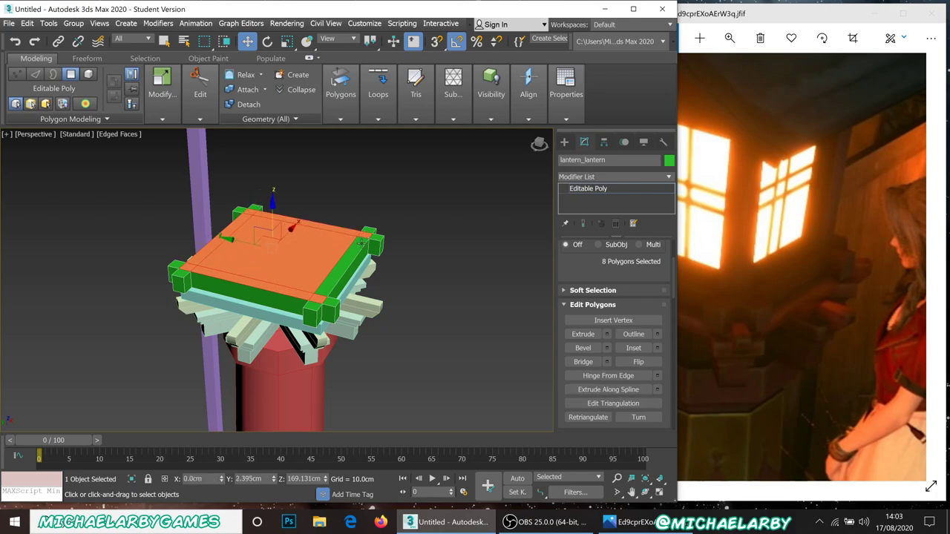
pyautogui.keyDown('ctrl'); pyautogui.click(356, 252); pyautogui.keyUp('ctrl')
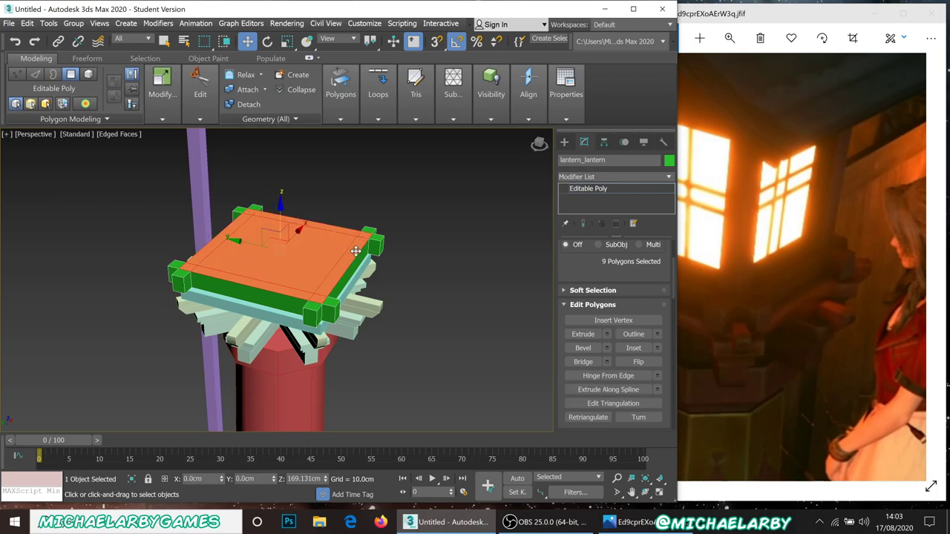
pyautogui.click(607, 333)
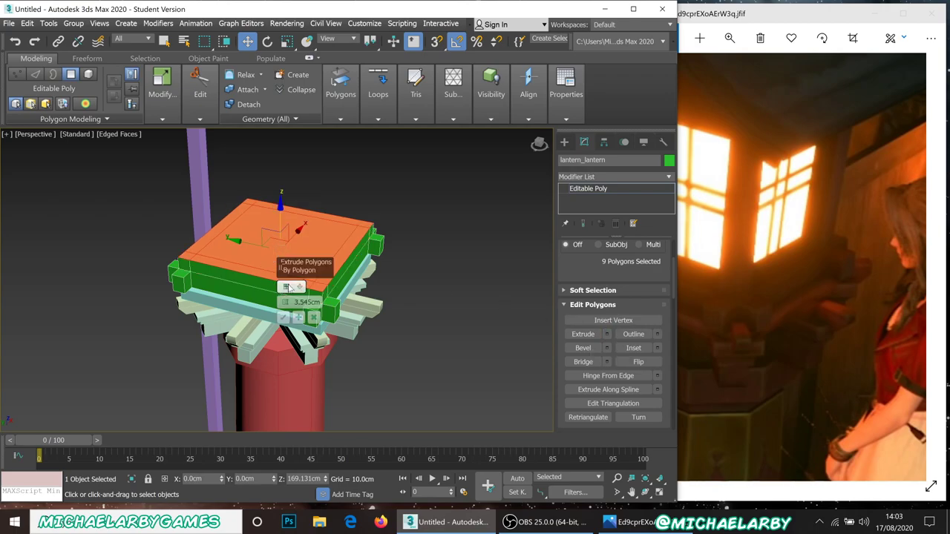
pyautogui.click(300, 288)
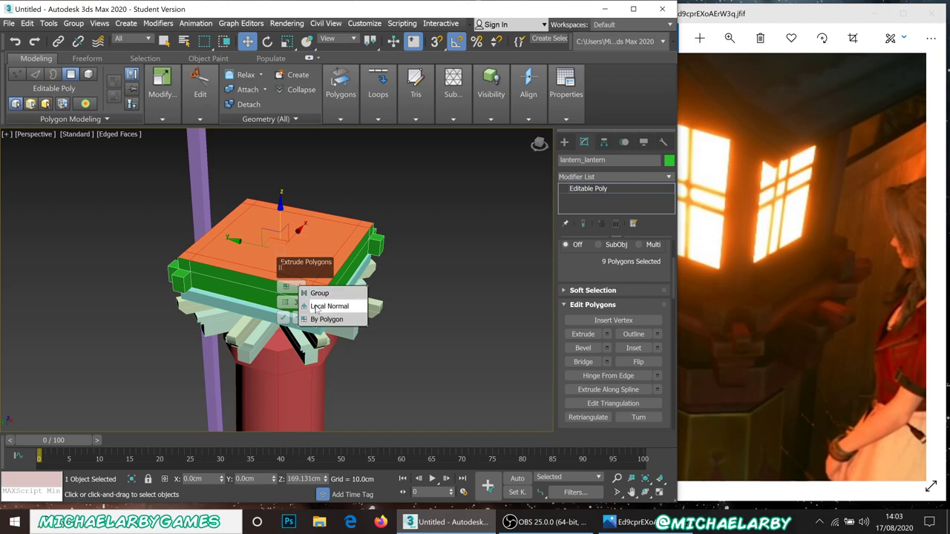
pyautogui.click(327, 307)
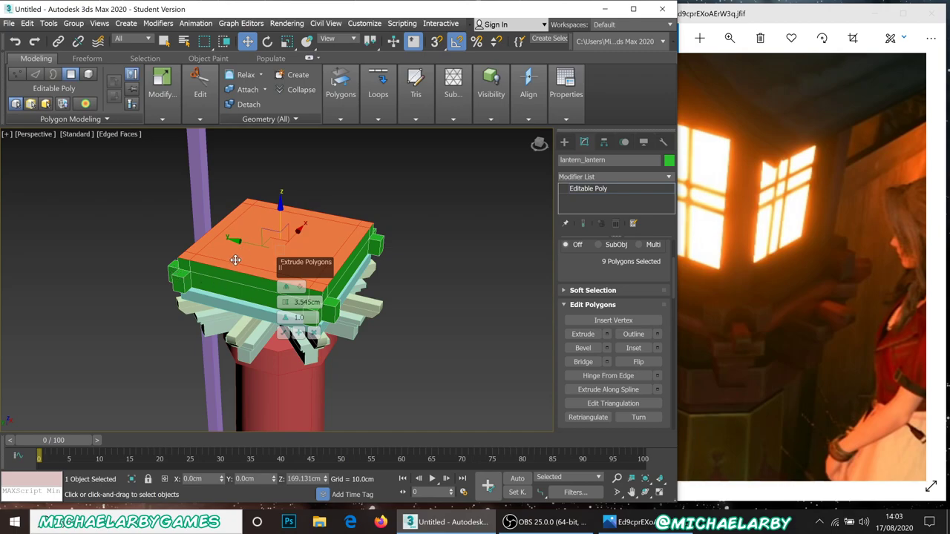
pyautogui.click(300, 289)
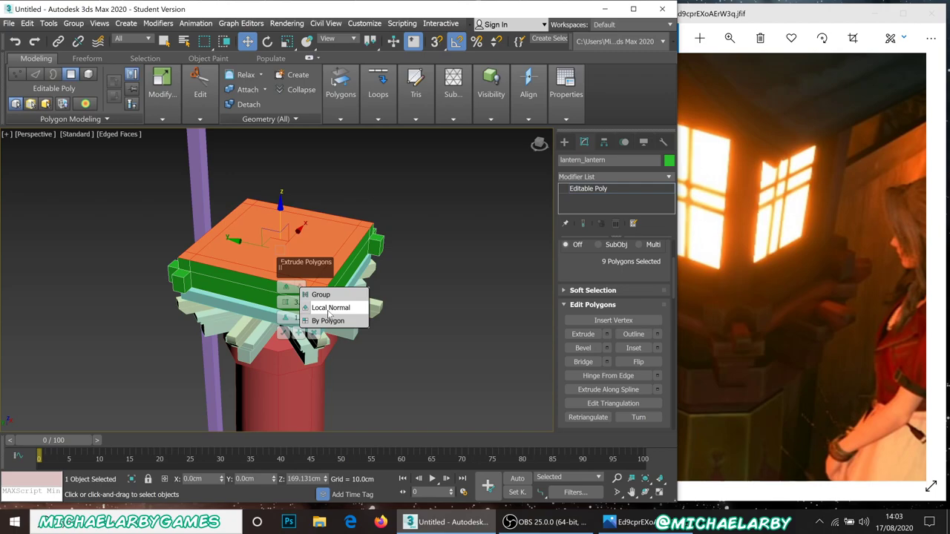
pyautogui.click(329, 310)
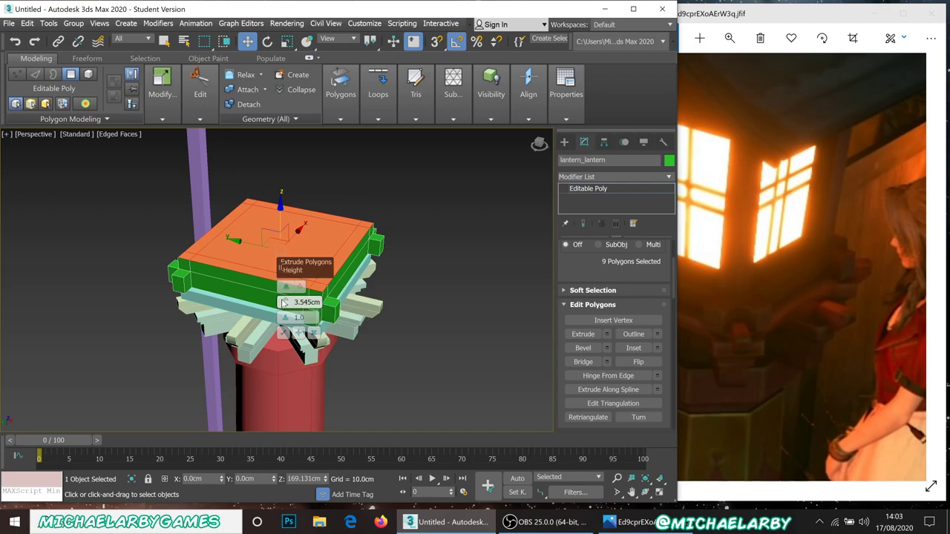
pyautogui.moveTo(285, 303)
pyautogui.mouseDown()
pyautogui.moveTo(285, 275)
pyautogui.moveTo(285, 286)
pyautogui.mouseUp()
pyautogui.keyDown('alt'); pyautogui.moveTo(285, 286); pyautogui.dragTo(293, 240, button='middle'); pyautogui.keyUp('alt')
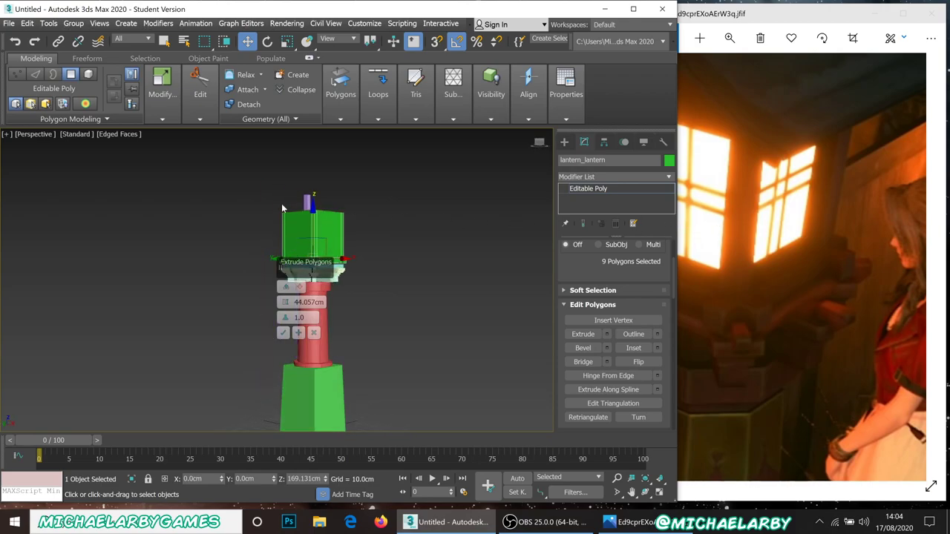
pyautogui.scroll(2, 281, 208)
pyautogui.click(283, 332)
# Scale the selected top polygons of the green lantern body to about 108% in X and Y
pyautogui.keyDown('alt'); pyautogui.moveTo(253, 248); pyautogui.dragTo(318, 281, button='middle'); pyautogui.keyUp('alt')
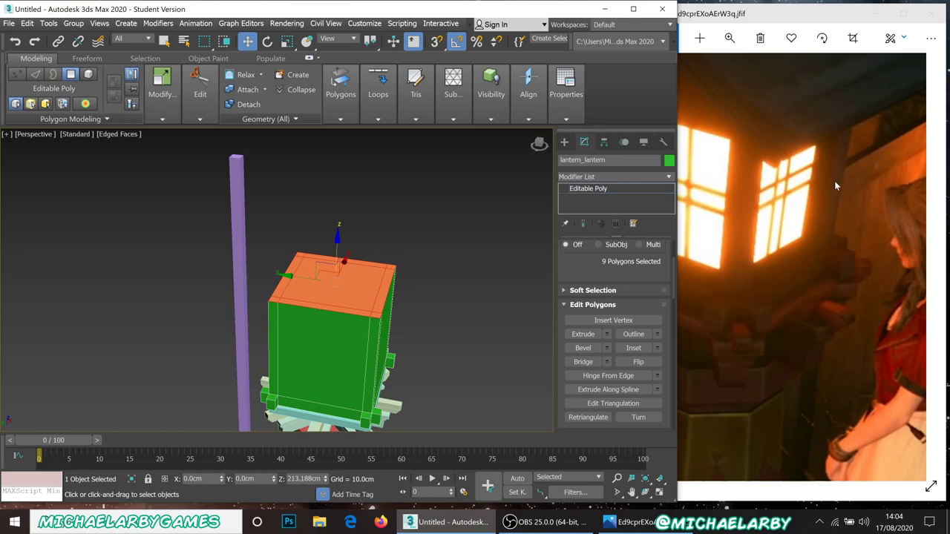
pyautogui.click(287, 41)
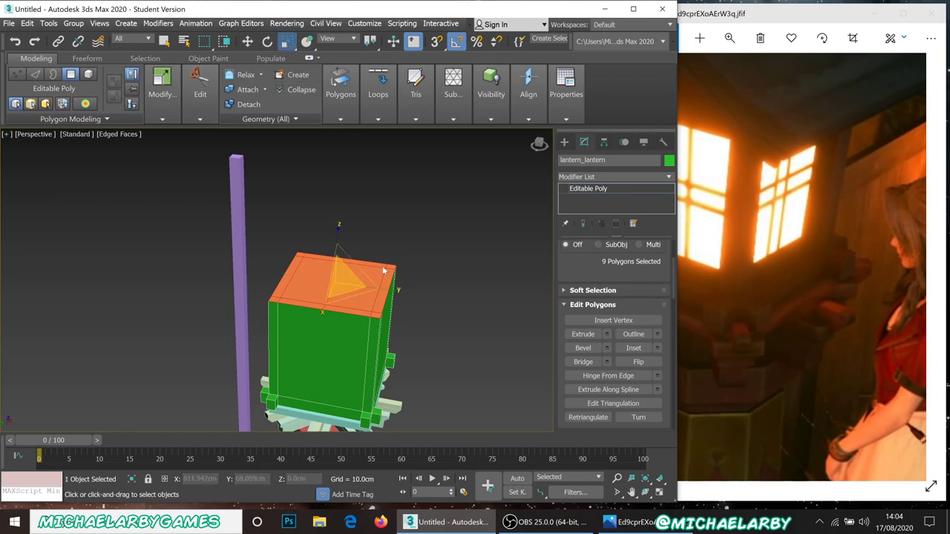
pyautogui.moveTo(348, 294); pyautogui.dragTo(350, 296)
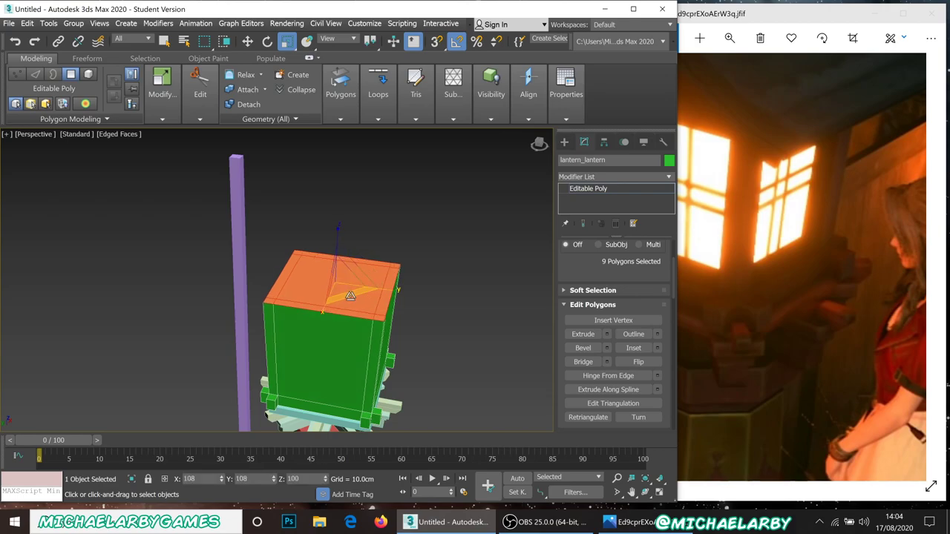
# Extrude the nine top polygons of the green lantern body upward by about 4.361 cm
pyautogui.keyDown('alt'); pyautogui.moveTo(302, 216); pyautogui.dragTo(295, 271, button='middle'); pyautogui.keyUp('alt')
pyautogui.press('z')
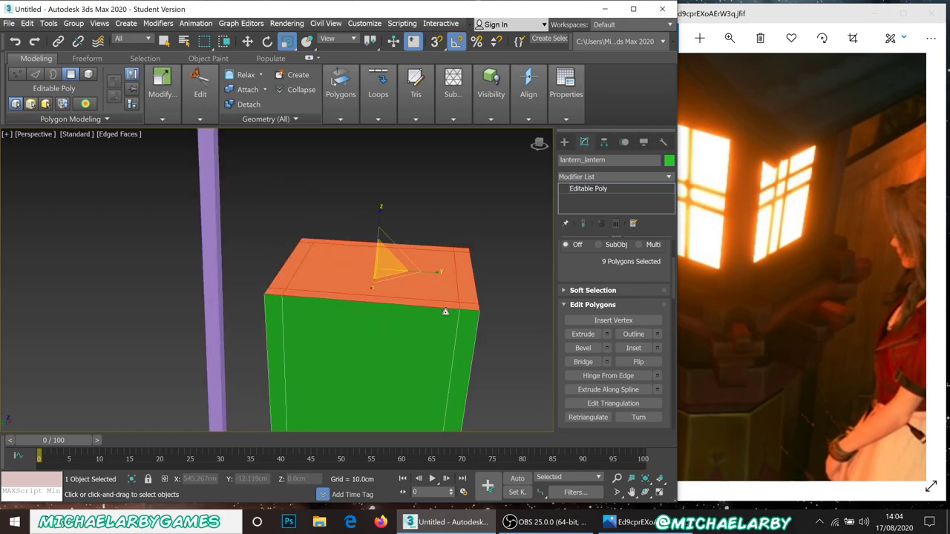
pyautogui.click(607, 334)
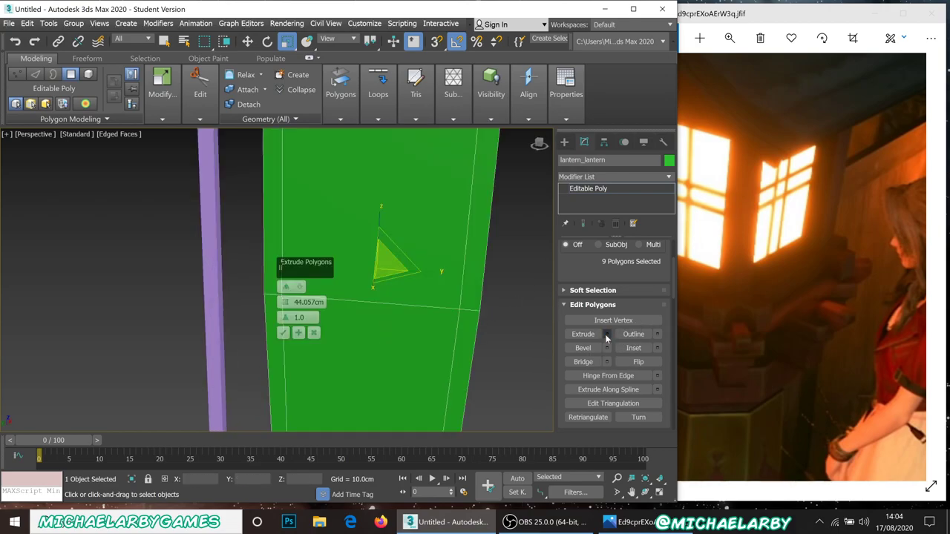
pyautogui.moveTo(282, 302); pyautogui.dragTo(309, 435)
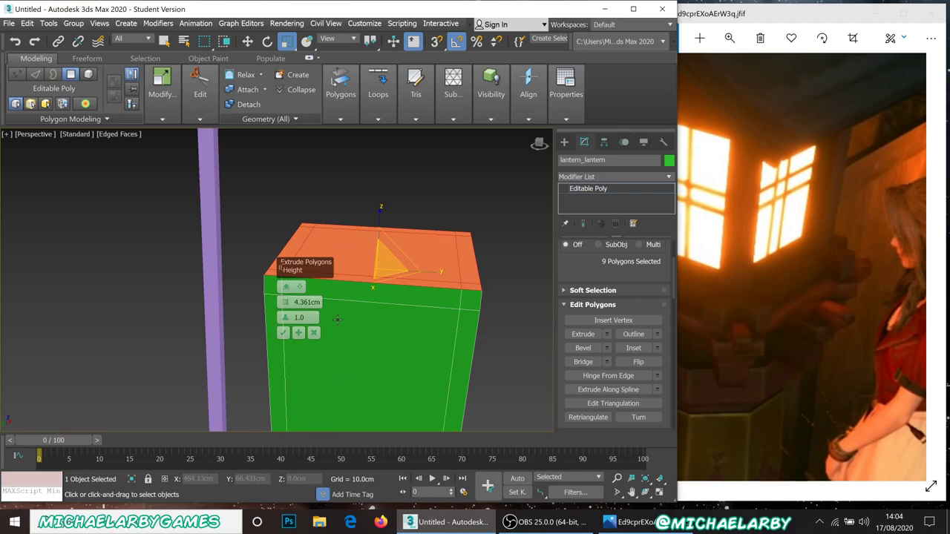
pyautogui.click(283, 333)
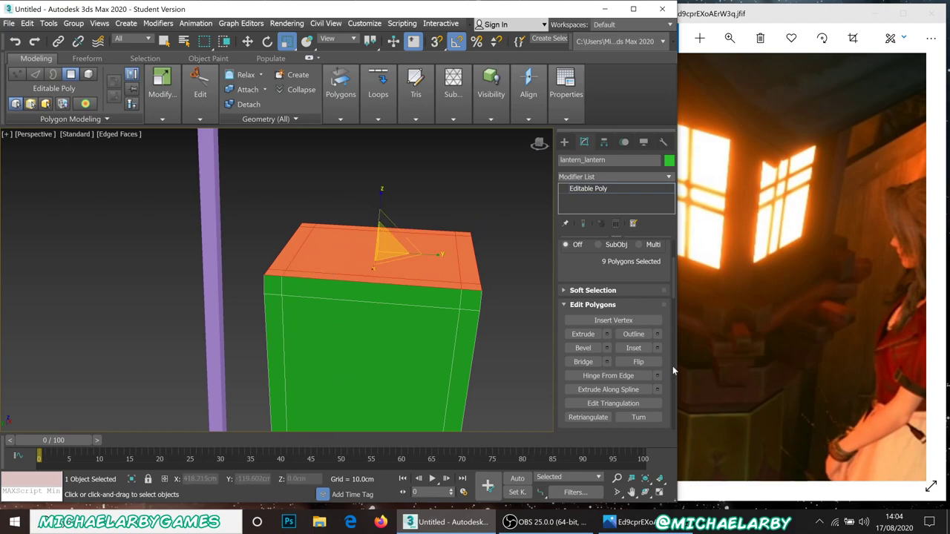
# Extrude the nine top polygons by another 4.361 cm, checking the roof area of the reference photo
pyautogui.click(606, 333)
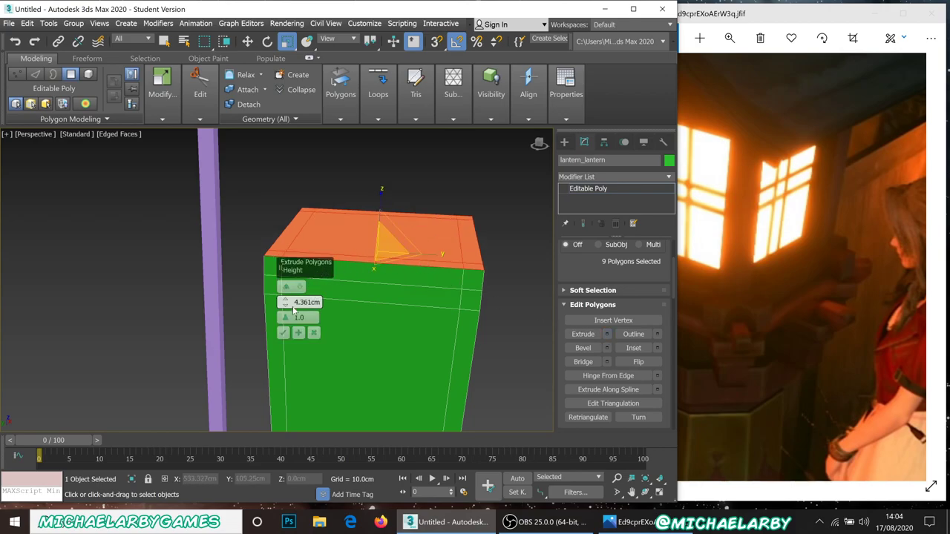
pyautogui.click(768, 240)
pyautogui.moveTo(767, 240); pyautogui.dragTo(848, 402)
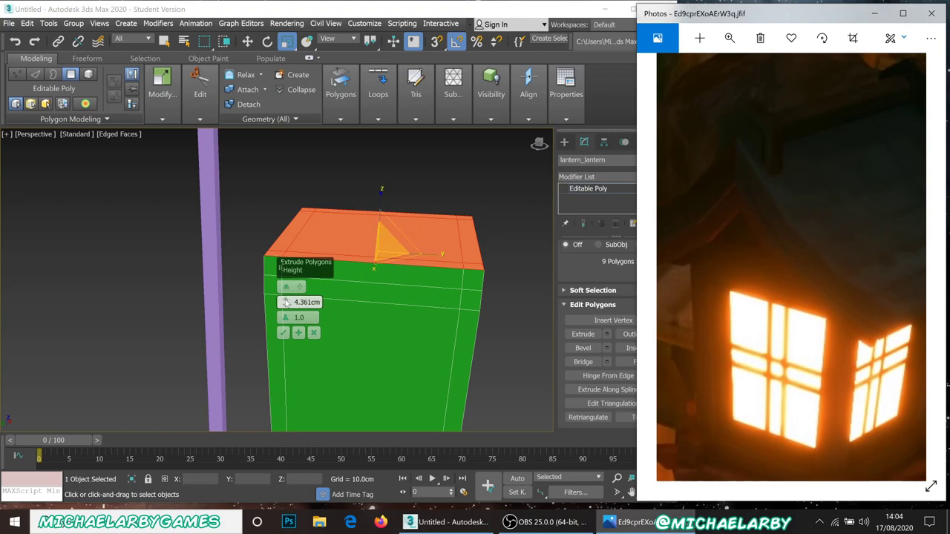
pyautogui.click(282, 332)
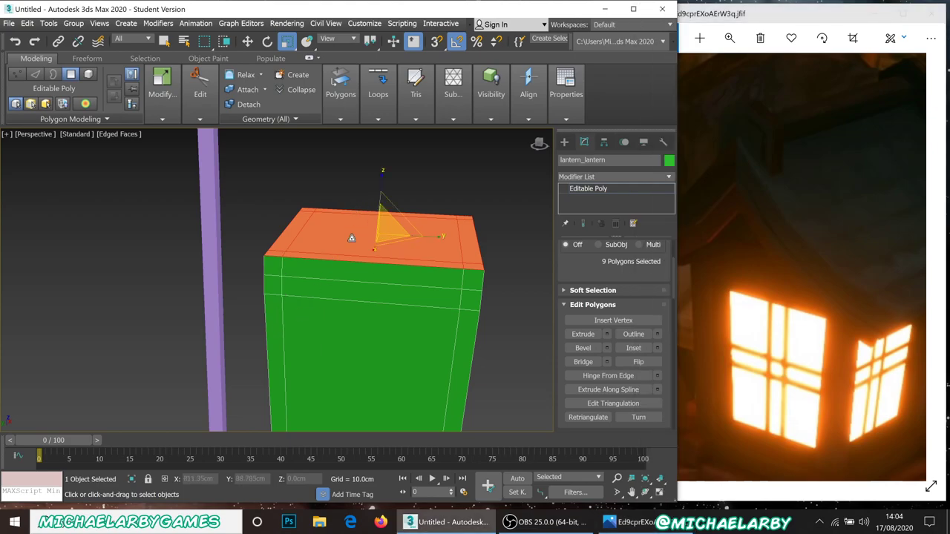
# Select the middle strip of three polygons running across the lantern's top face
pyautogui.click(355, 258)
pyautogui.scroll(-5, 358, 212)
pyautogui.keyDown('alt'); pyautogui.moveTo(357, 212); pyautogui.dragTo(360, 278, button='middle'); pyautogui.keyUp('alt')
pyautogui.scroll(6, 361, 278)
pyautogui.keyDown('ctrl'); pyautogui.click(361, 278); pyautogui.keyUp('ctrl')
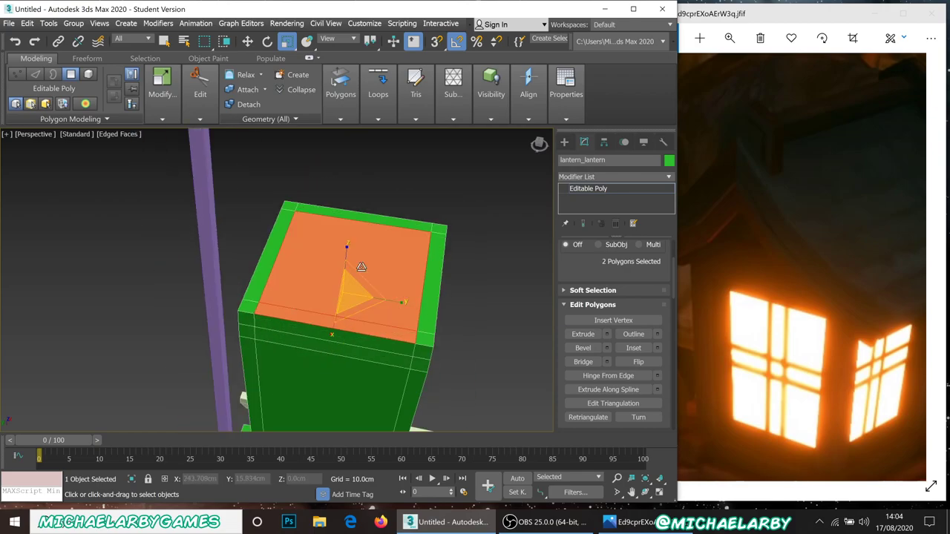
pyautogui.keyDown('ctrl'); pyautogui.click(377, 220); pyautogui.keyUp('ctrl')
# Try narrowing the middle strip along Y and raising it to a Z of about 245.866 cm, and undo both changes
pyautogui.moveTo(403, 271); pyautogui.dragTo(244, 216)
pyautogui.click(247, 41)
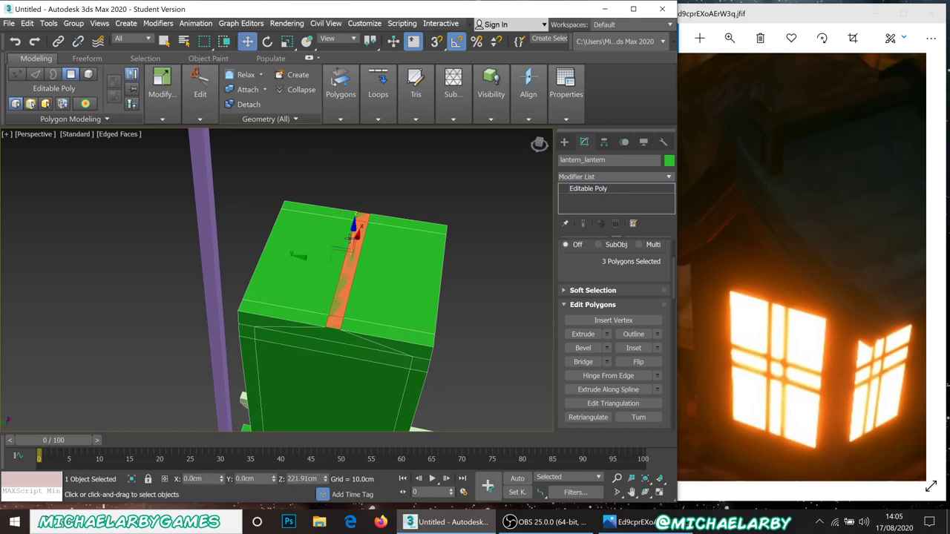
pyautogui.moveTo(351, 221); pyautogui.dragTo(348, 155)
pyautogui.keyDown('alt'); pyautogui.moveTo(330, 285); pyautogui.dragTo(332, 268, button='middle'); pyautogui.keyUp('alt')
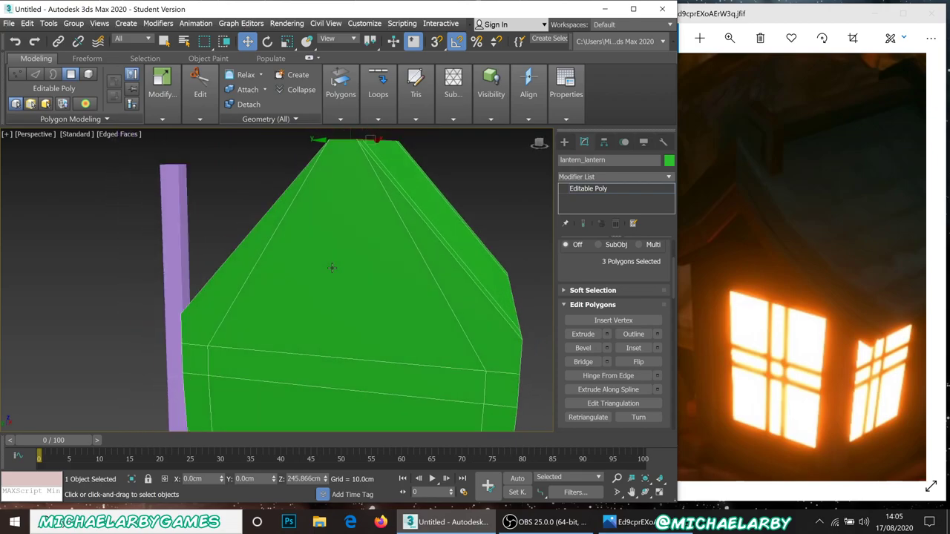
pyautogui.moveTo(332, 268); pyautogui.dragTo(315, 281, button='middle')
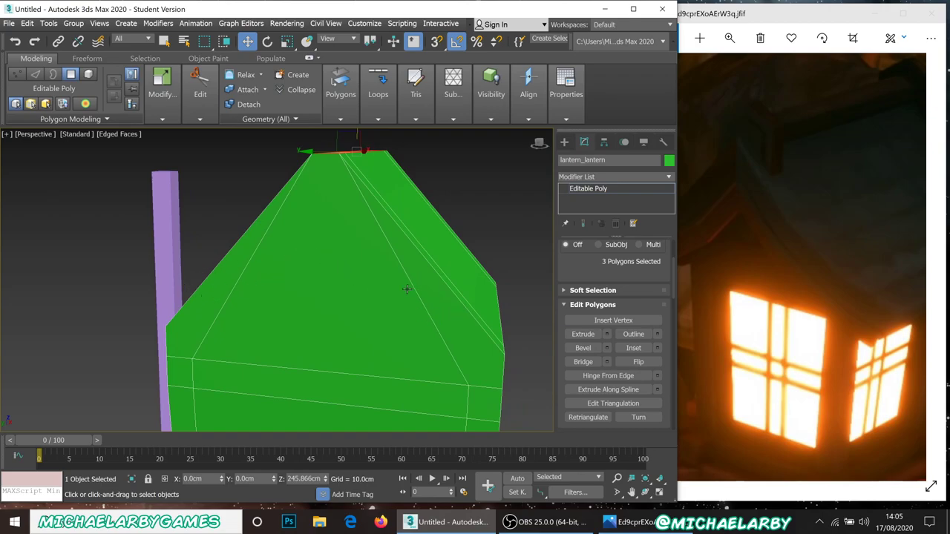
pyautogui.hotkey('ctrl', 'z')
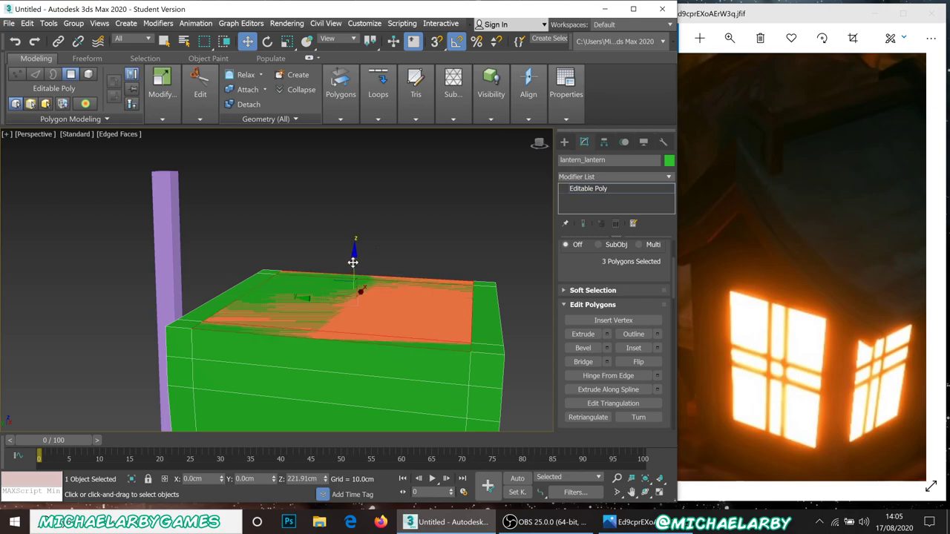
# Try raising the middle strip at its full width to a Z of about 233.6 cm, and undo the move
pyautogui.moveTo(353, 262); pyautogui.dragTo(331, 191)
pyautogui.scroll(-3, 253, 187)
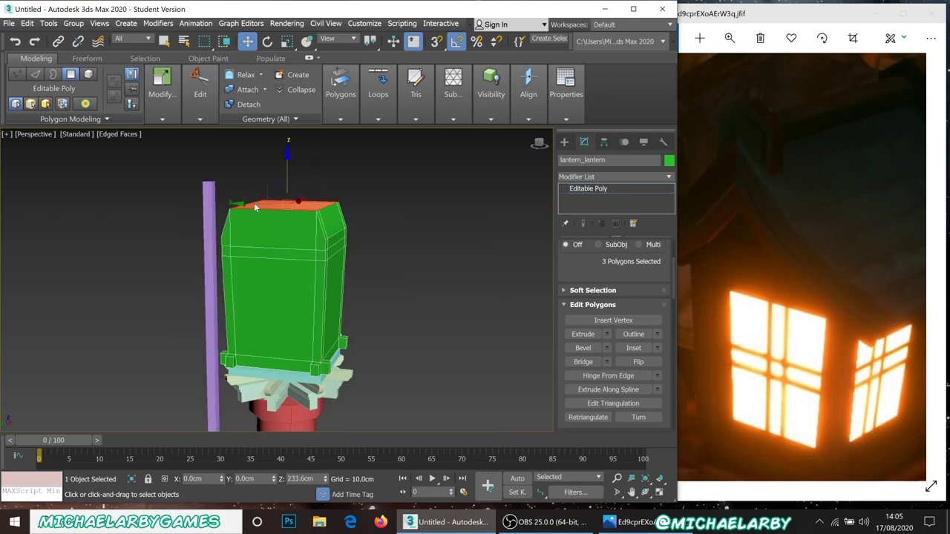
pyautogui.scroll(2, 256, 207)
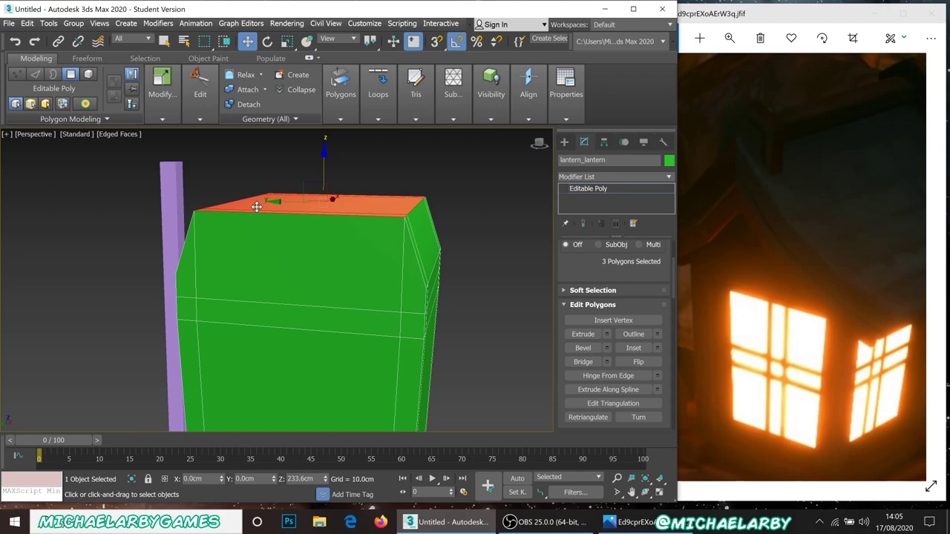
pyautogui.hotkey('ctrl', 'z')
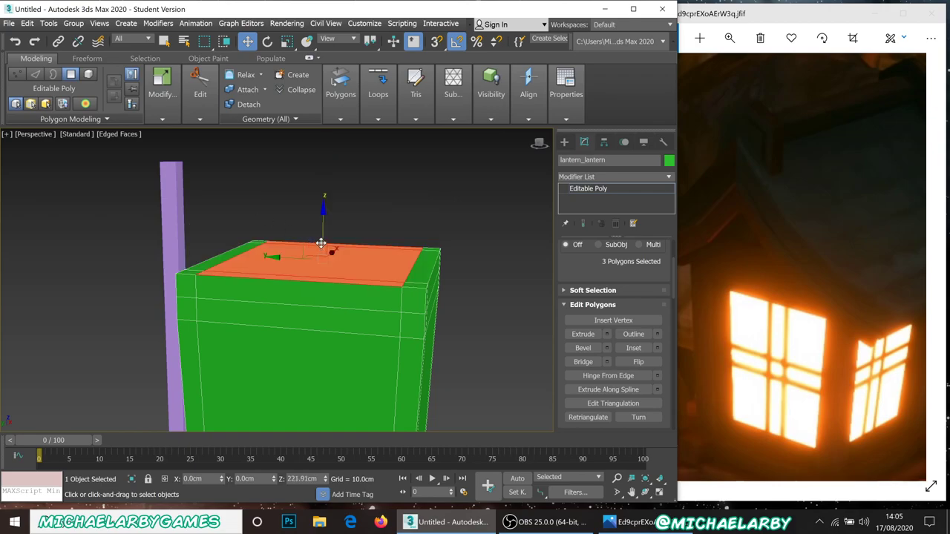
# Scale the middle strip narrower along Y and raise it by about 21.21 cm to form a gabled roof
pyautogui.click(287, 41)
pyautogui.moveTo(371, 261); pyautogui.dragTo(317, 258)
pyautogui.click(249, 42)
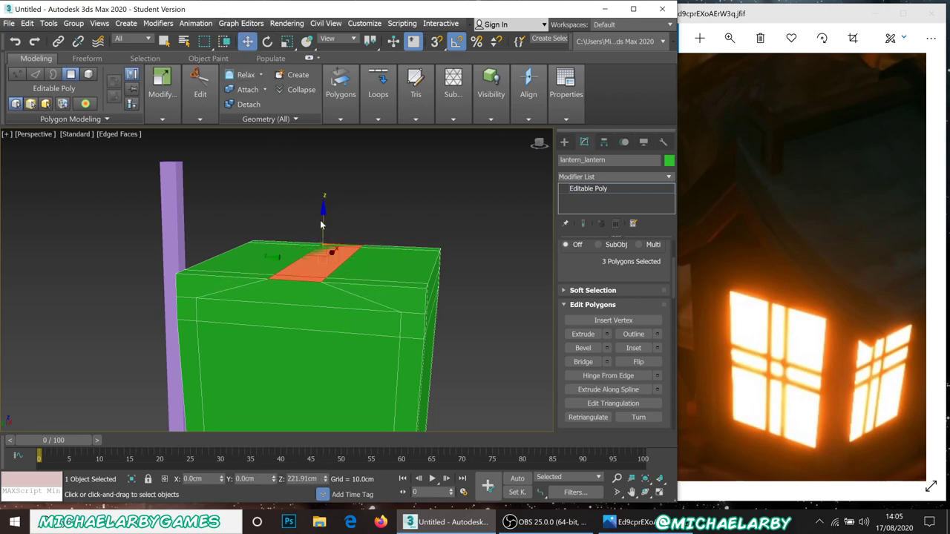
pyautogui.moveTo(321, 223); pyautogui.dragTo(293, 118)
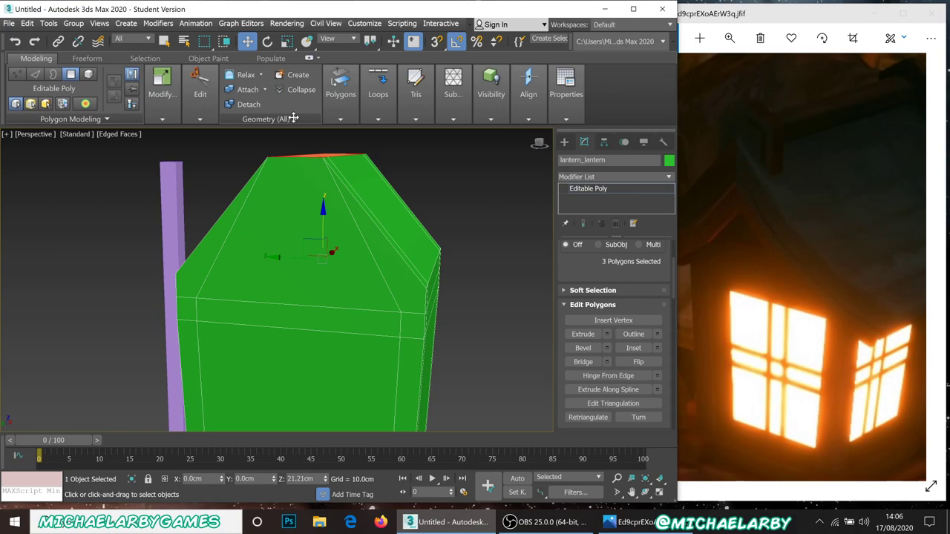
pyautogui.scroll(-5, 293, 131)
pyautogui.scroll(4, 337, 191)
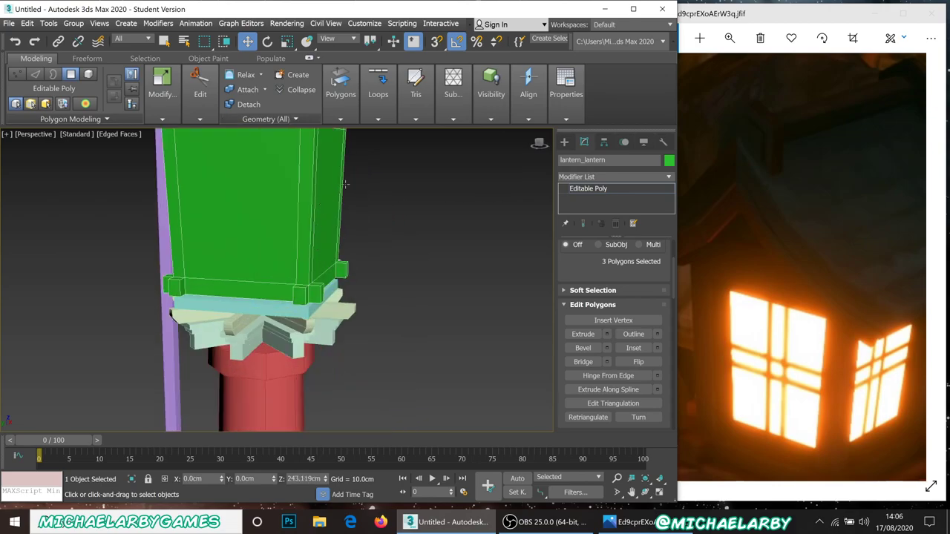
# Extrude the four large side polygons of the lantern body inward with a height of about -2.985 cm
pyautogui.keyDown('alt'); pyautogui.moveTo(297, 191); pyautogui.dragTo(375, 287, button='middle'); pyautogui.keyUp('alt')
pyautogui.scroll(2, 302, 273)
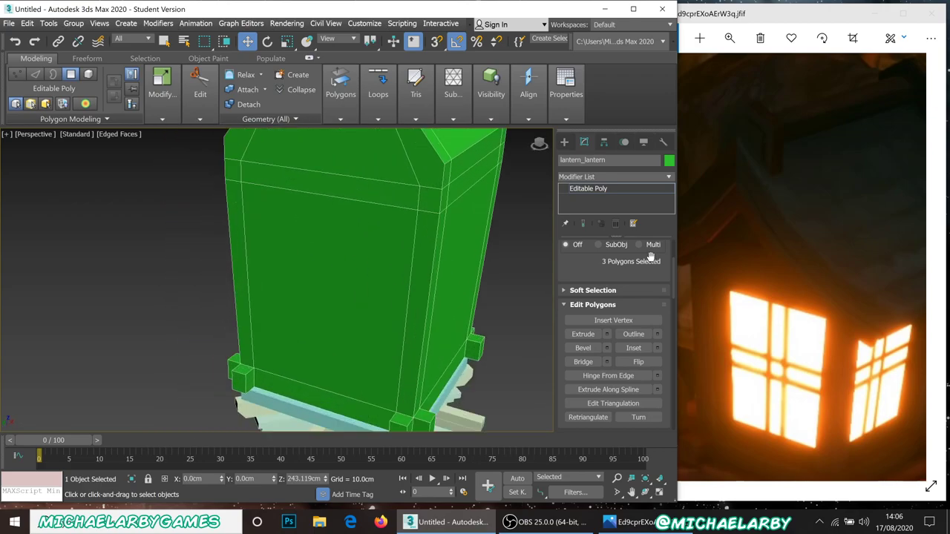
pyautogui.click(379, 245)
pyautogui.press('z')
pyautogui.keyDown('alt'); pyautogui.moveTo(375, 248); pyautogui.dragTo(352, 284, button='middle'); pyautogui.keyUp('alt')
pyautogui.scroll(-5, 353, 284)
pyautogui.click(375, 300)
pyautogui.keyDown('ctrl'); pyautogui.click(454, 295); pyautogui.keyUp('ctrl')
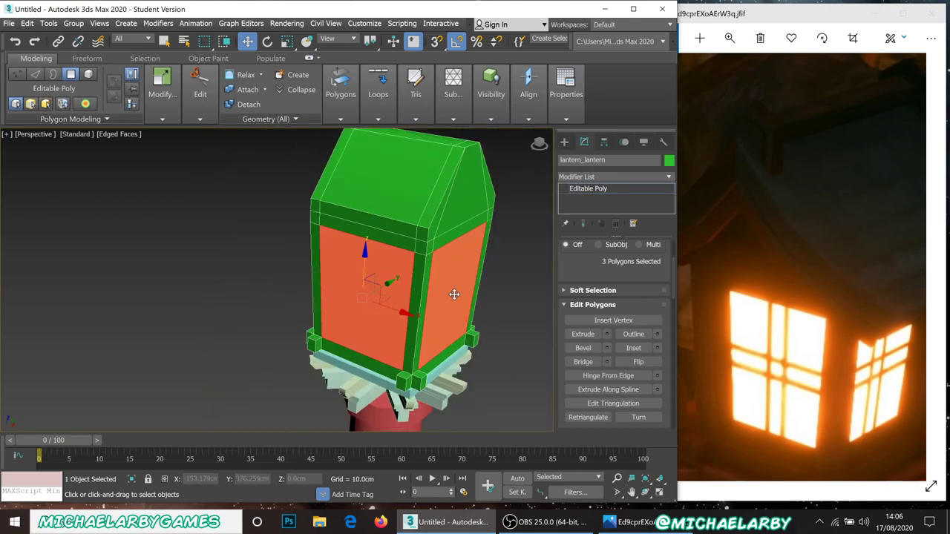
pyautogui.keyDown('alt'); pyautogui.moveTo(445, 272); pyautogui.dragTo(314, 219, button='middle'); pyautogui.keyUp('alt')
pyautogui.keyDown('ctrl'); pyautogui.click(411, 289); pyautogui.keyUp('ctrl')
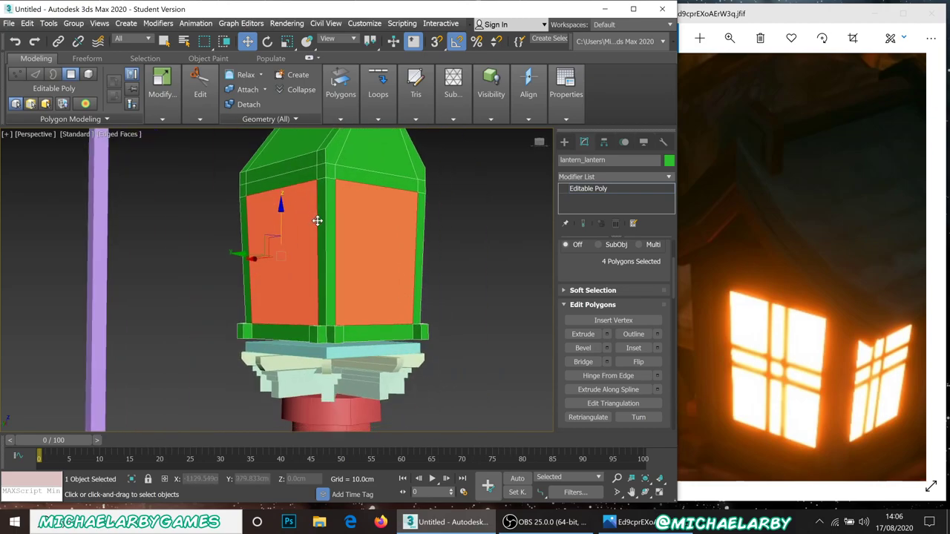
pyautogui.click(607, 334)
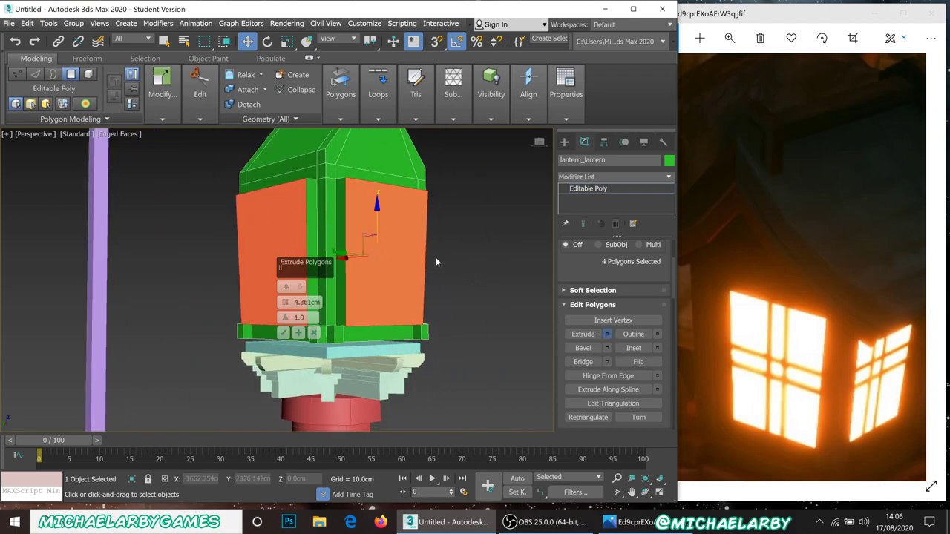
pyautogui.moveTo(285, 302); pyautogui.dragTo(341, 330)
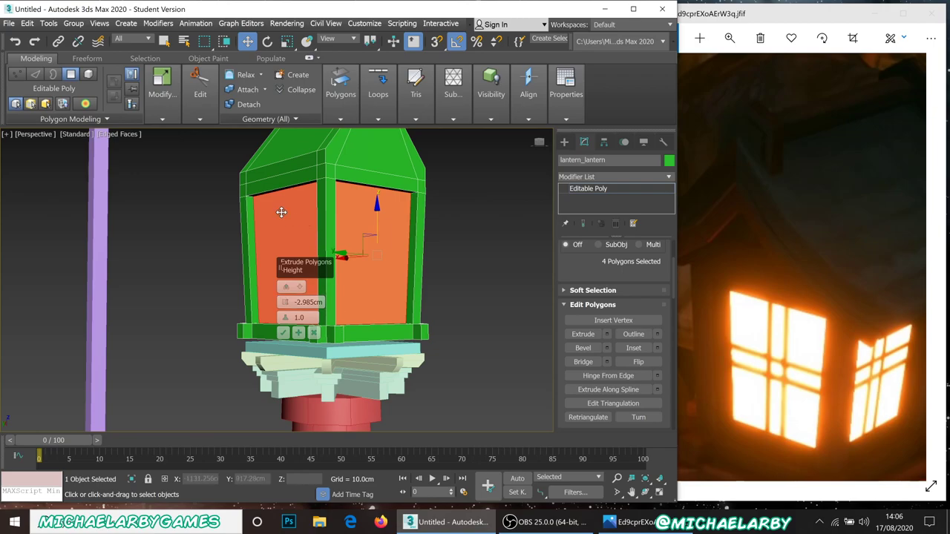
pyautogui.click(283, 332)
pyautogui.click(460, 324)
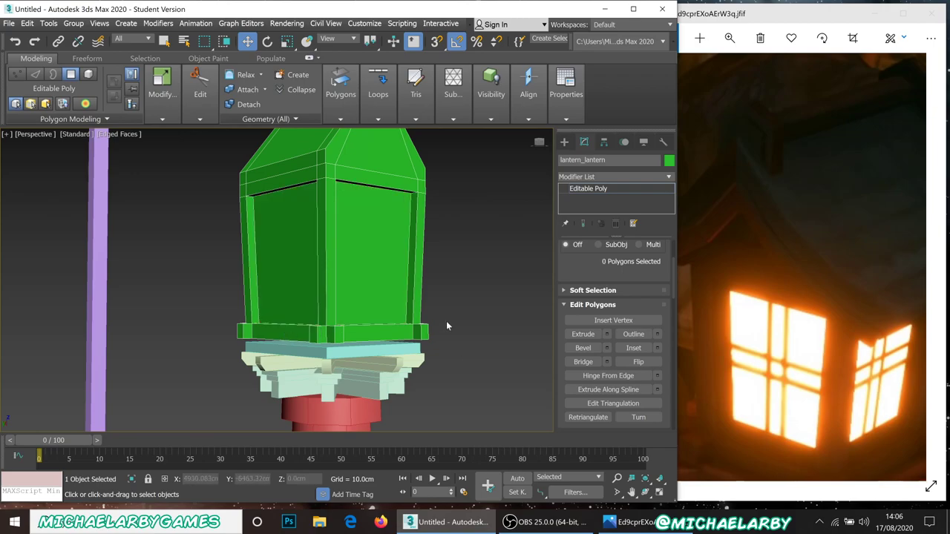
# Leave polygon editing and lower the whole green lantern by about 1.219 cm onto its base, and deselect it
pyautogui.rightClick(432, 219)
pyautogui.click(398, 197)
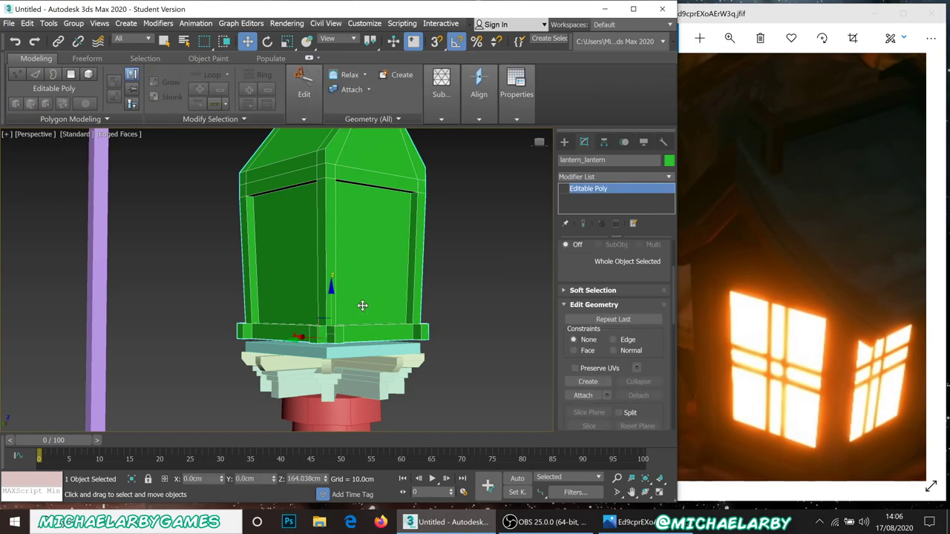
pyautogui.scroll(2, 331, 299)
pyautogui.moveTo(328, 303); pyautogui.dragTo(328, 313)
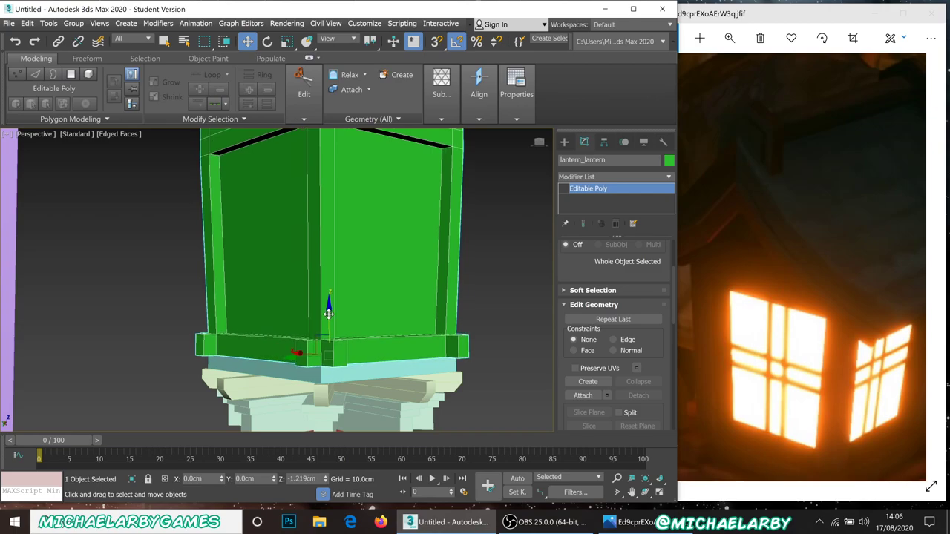
pyautogui.click(454, 305)
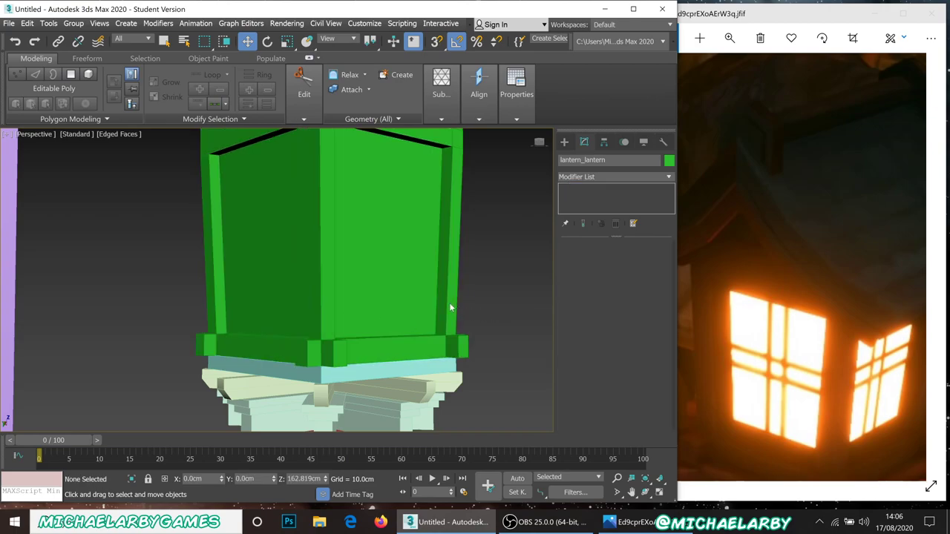
# Examine the roof and ridge beam in the reference photo and compare them with the modelled lantern roof
pyautogui.scroll(-4, 365, 252)
pyautogui.keyDown('alt'); pyautogui.moveTo(365, 253); pyautogui.dragTo(378, 272, button='middle'); pyautogui.keyUp('alt')
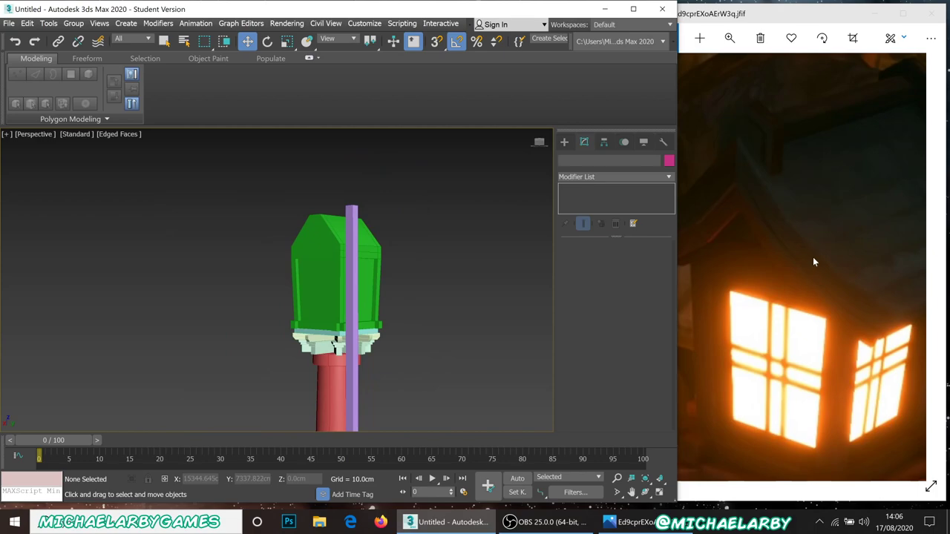
pyautogui.click(803, 230)
pyautogui.scroll(2, 832, 276)
pyautogui.moveTo(751, 273); pyautogui.dragTo(791, 300)
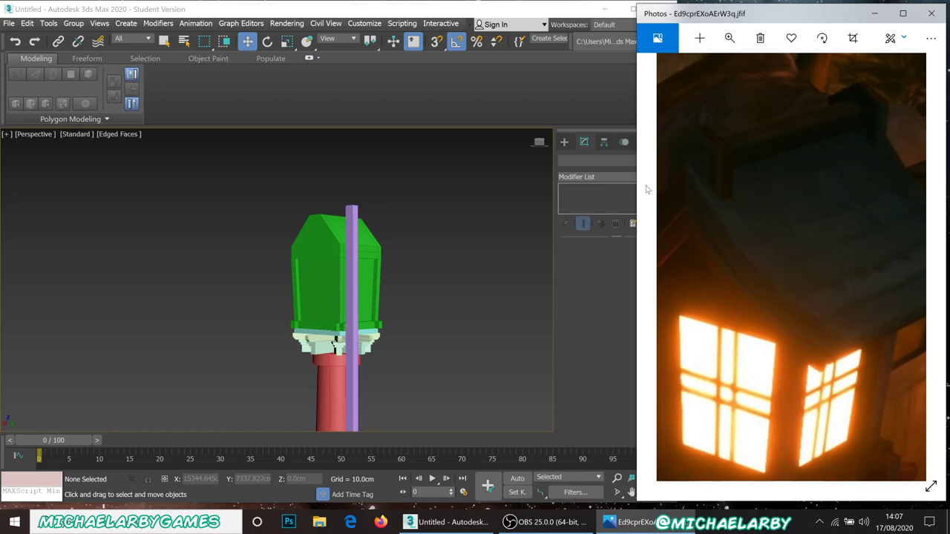
pyautogui.click(347, 230)
pyautogui.keyDown('alt'); pyautogui.moveTo(347, 230); pyautogui.dragTo(428, 302, button='middle'); pyautogui.keyUp('alt')
pyautogui.scroll(5, 367, 212)
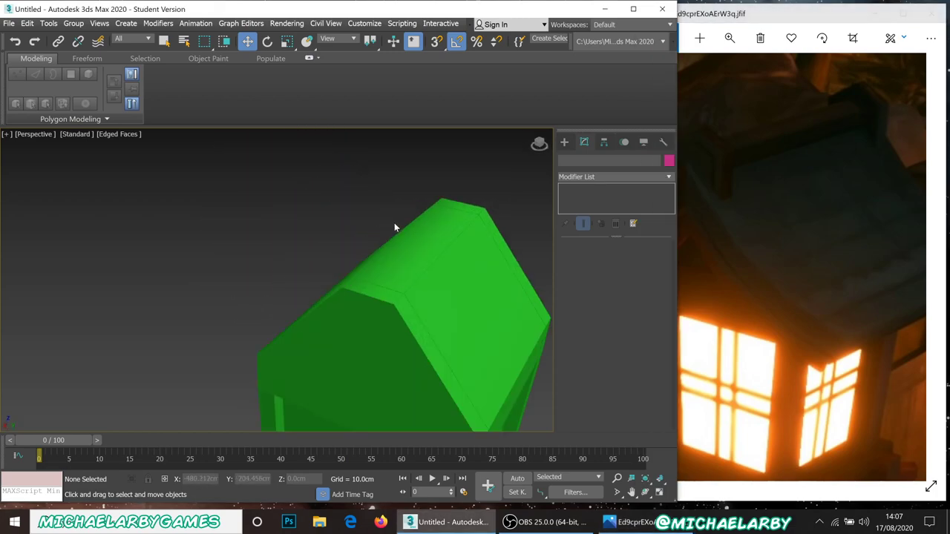
pyautogui.scroll(-3, 394, 223)
pyautogui.scroll(2, 422, 238)
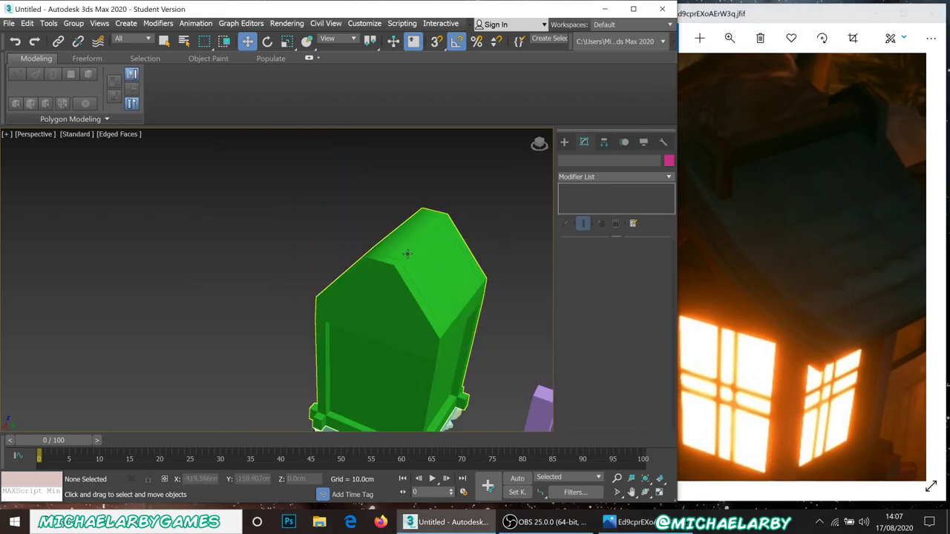
# Select the three polygons of the lantern roof's top strip, scale them to 10% along Y, and leave polygon editing
pyautogui.click(420, 263)
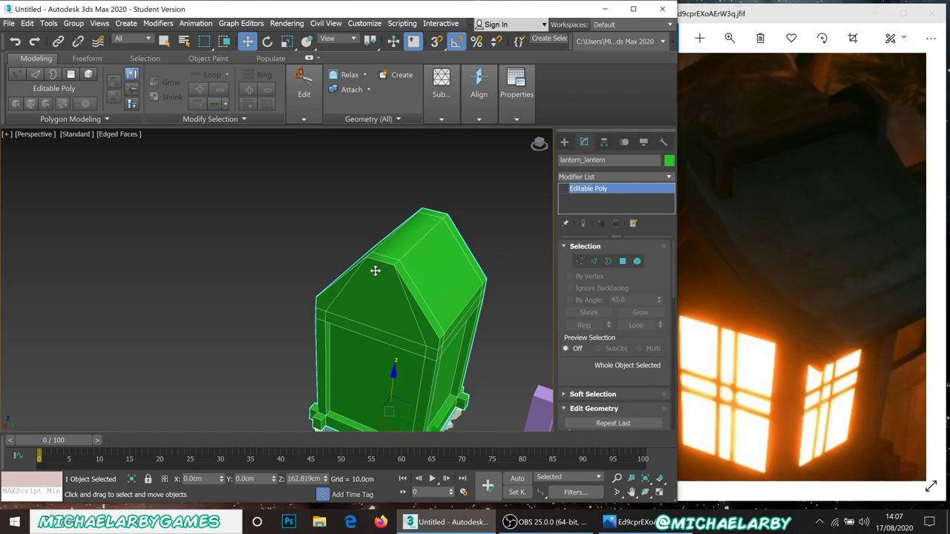
pyautogui.scroll(3, 378, 269)
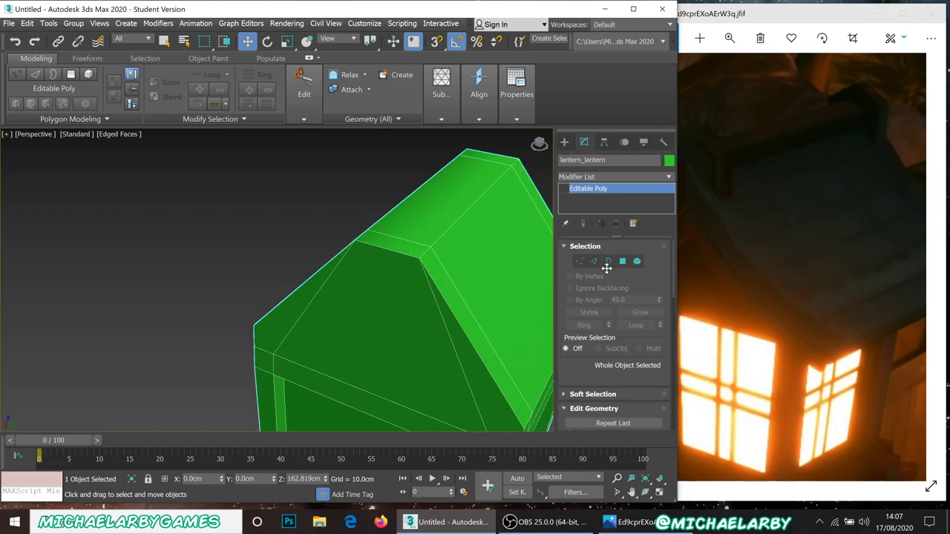
pyautogui.click(622, 261)
pyautogui.click(402, 245)
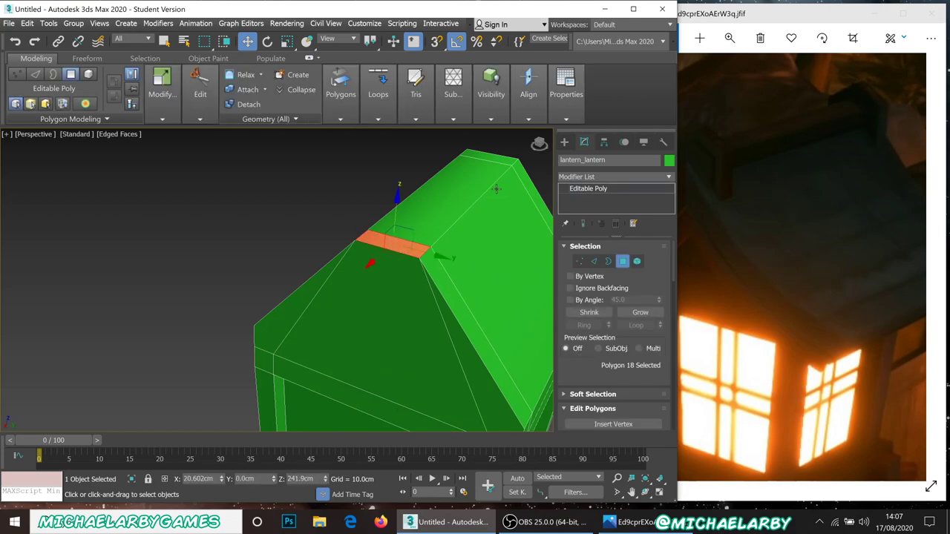
pyautogui.keyDown('ctrl'); pyautogui.click(501, 164); pyautogui.keyUp('ctrl')
pyautogui.keyDown('ctrl'); pyautogui.click(472, 184); pyautogui.keyUp('ctrl')
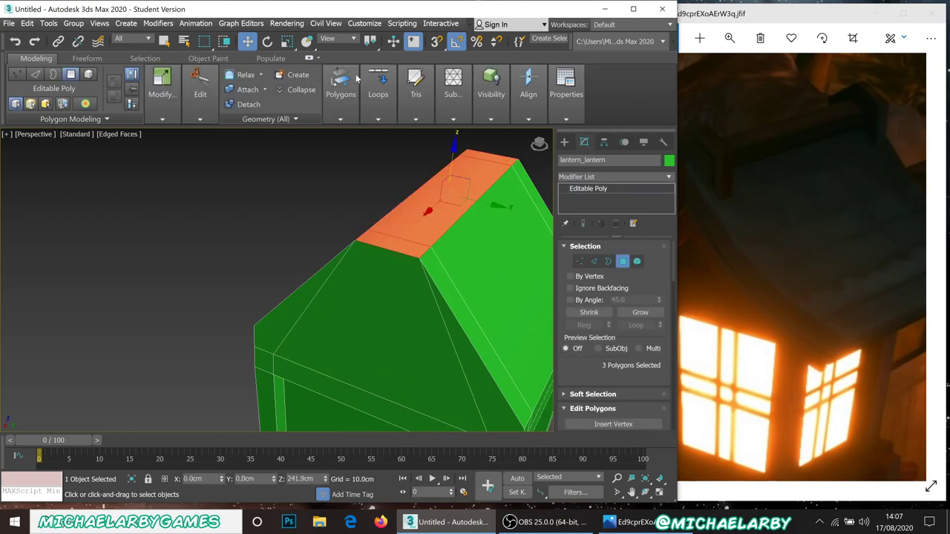
pyautogui.click(286, 41)
pyautogui.moveTo(501, 206); pyautogui.dragTo(380, 174)
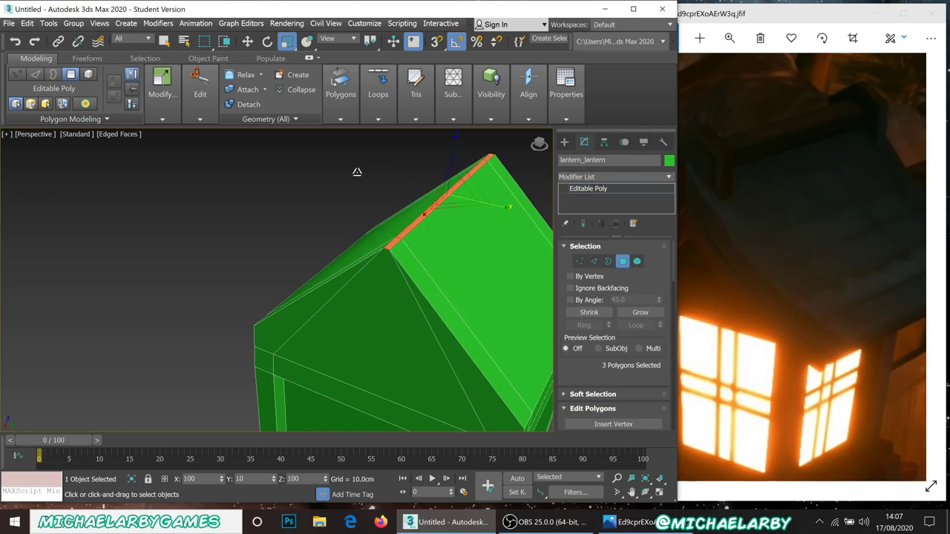
pyautogui.scroll(-4, 375, 243)
pyautogui.scroll(1, 369, 268)
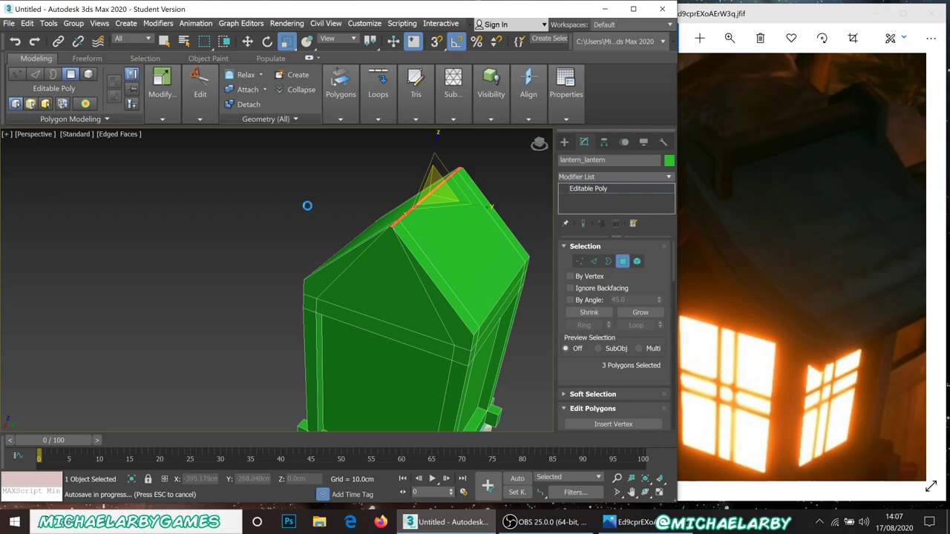
pyautogui.click(622, 261)
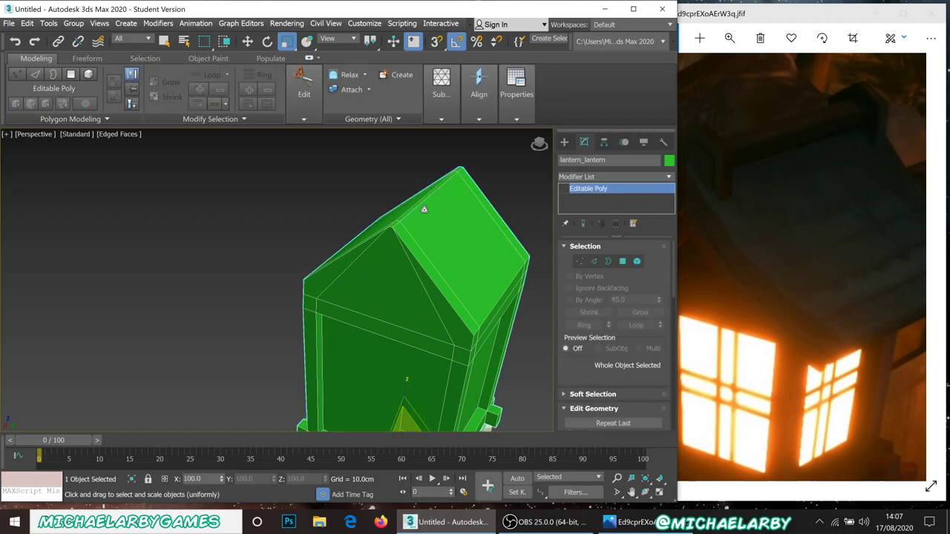
# Select all nine roof polygons of the lantern, covering the narrow ridge strip and both slopes
pyautogui.scroll(4, 368, 223)
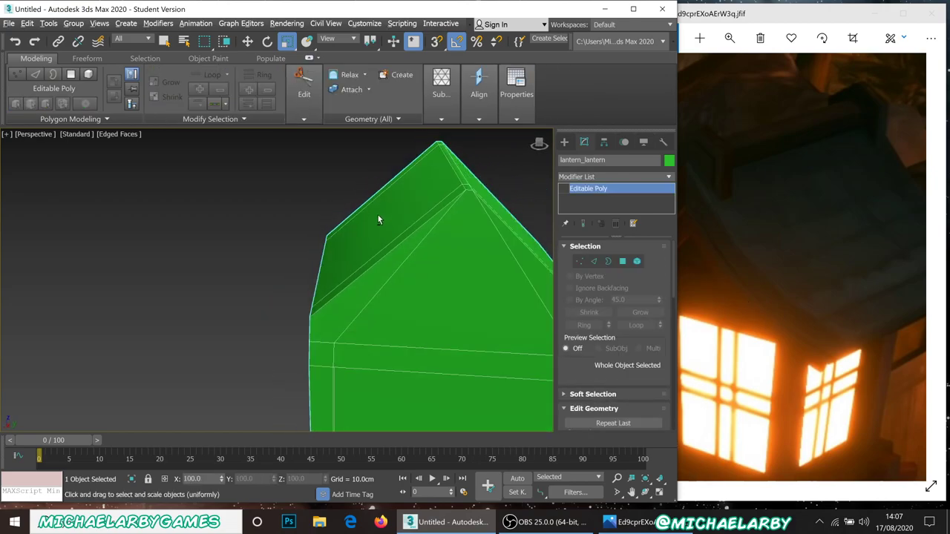
pyautogui.keyDown('alt'); pyautogui.moveTo(373, 222); pyautogui.dragTo(280, 246, button='middle'); pyautogui.keyUp('alt')
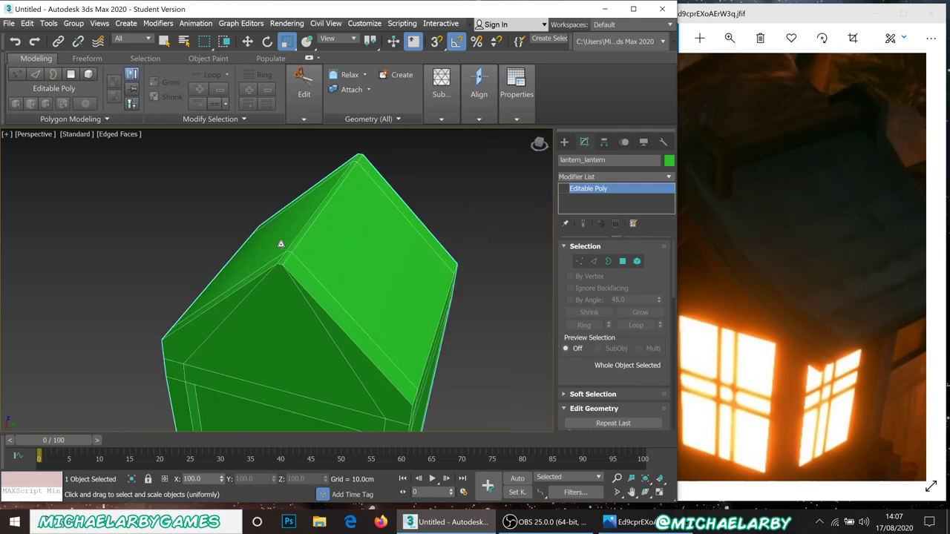
pyautogui.click(623, 261)
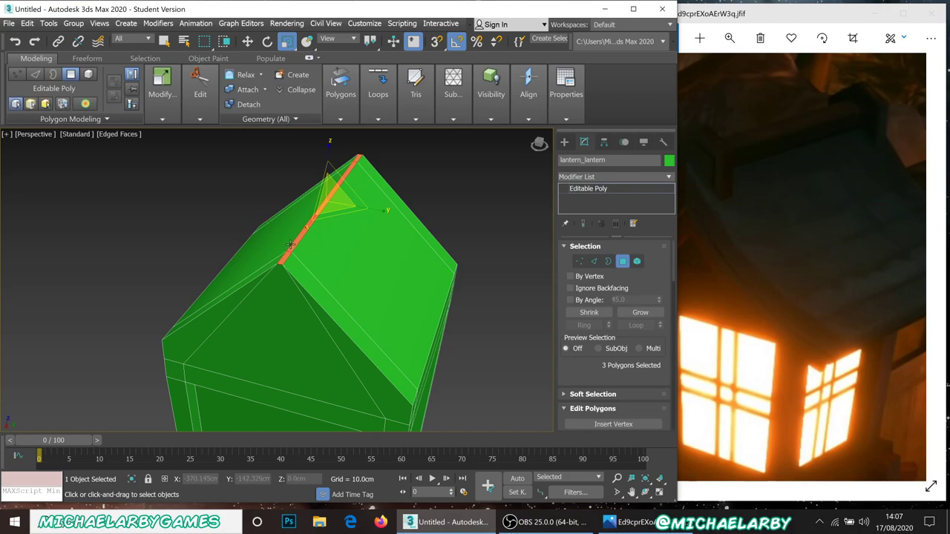
pyautogui.keyDown('ctrl'); pyautogui.click(303, 269); pyautogui.keyUp('ctrl')
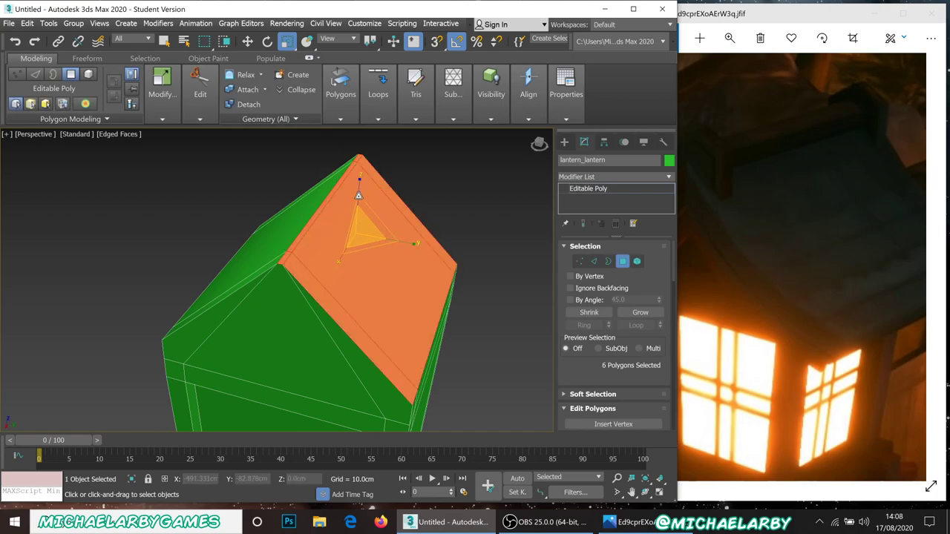
pyautogui.keyDown('ctrl'); pyautogui.click(279, 234); pyautogui.keyUp('ctrl')
pyautogui.keyDown('alt'); pyautogui.moveTo(286, 238); pyautogui.dragTo(300, 236, button='middle'); pyautogui.keyUp('alt')
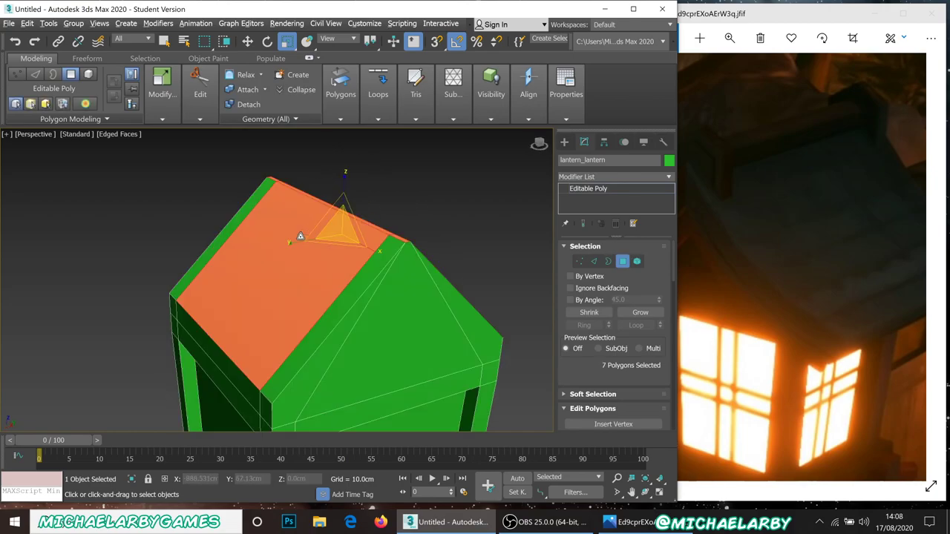
pyautogui.keyDown('ctrl'); pyautogui.click(342, 294); pyautogui.keyUp('ctrl')
pyautogui.keyDown('ctrl'); pyautogui.click(224, 239); pyautogui.keyUp('ctrl')
pyautogui.keyDown('alt'); pyautogui.moveTo(306, 289); pyautogui.dragTo(265, 297, button='middle'); pyautogui.keyUp('alt')
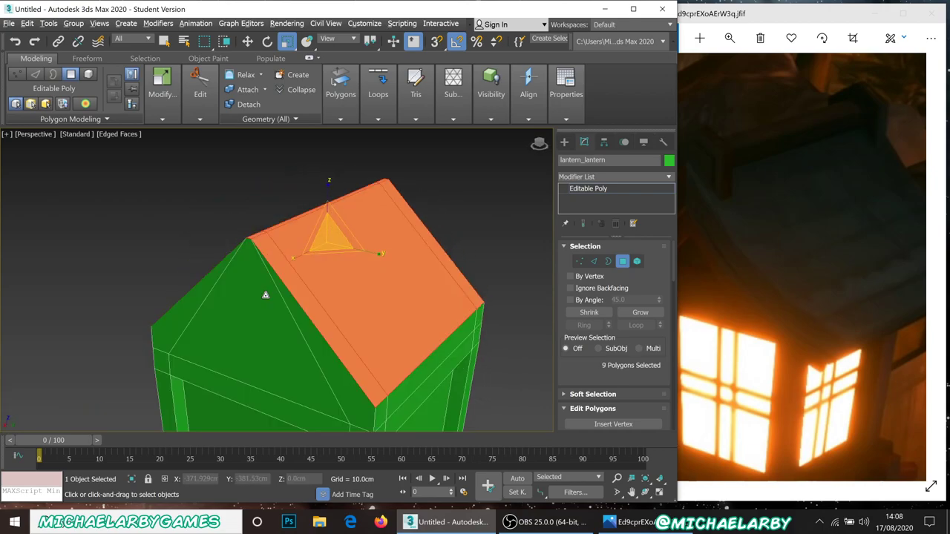
# Clone the selected roof polygons about 2.6 cm upward to a new object named lantern_pitch
pyautogui.click(247, 41)
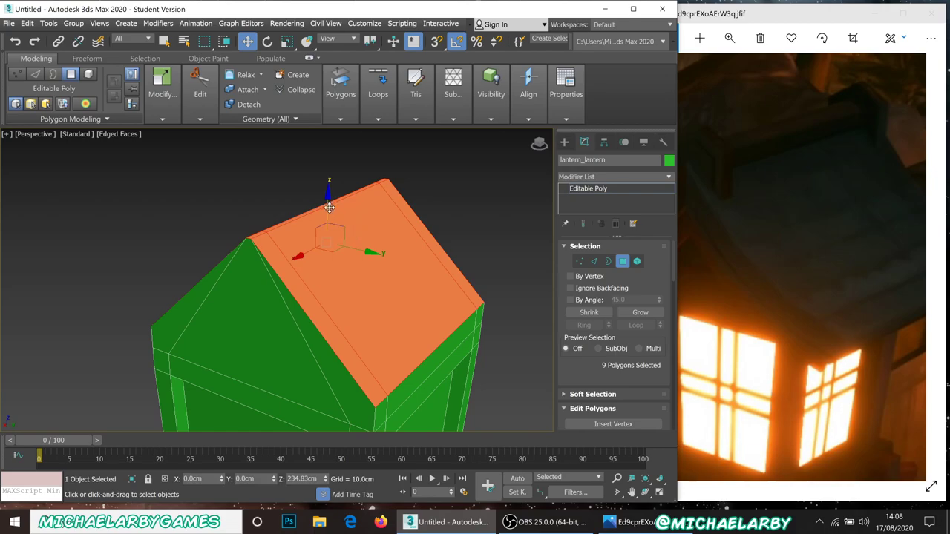
pyautogui.keyDown('shift'); pyautogui.moveTo(327, 206); pyautogui.dragTo(323, 199); pyautogui.keyUp('shift')
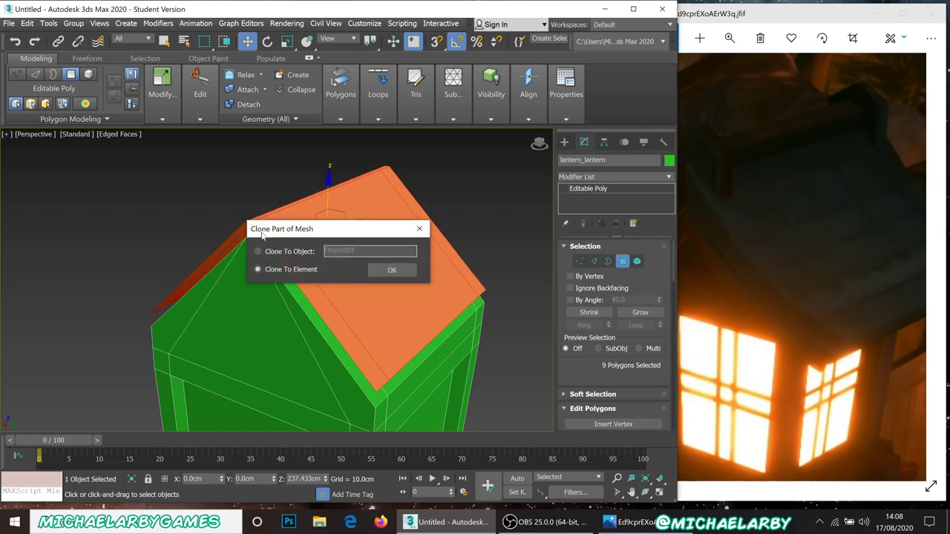
pyautogui.click(263, 254)
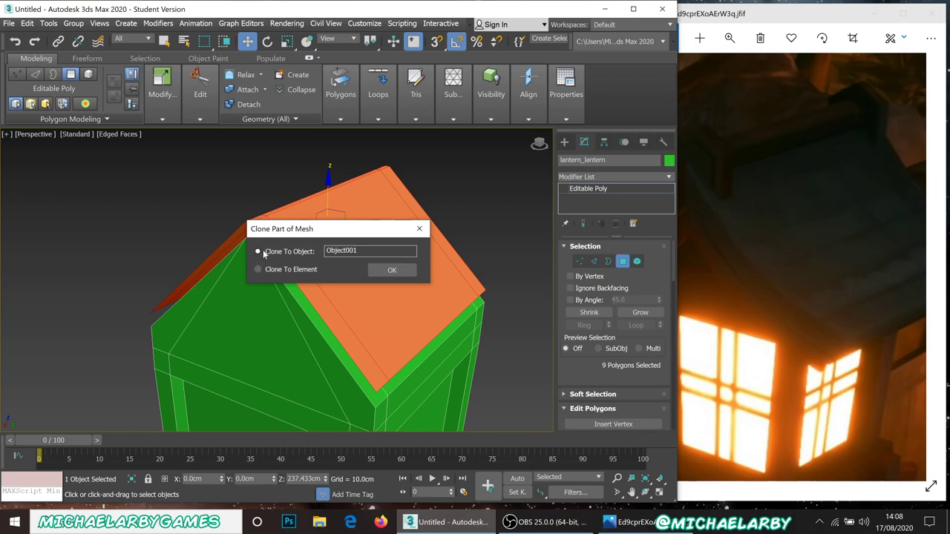
pyautogui.press('Tab')
pyautogui.write('lant')
pyautogui.press('Return')
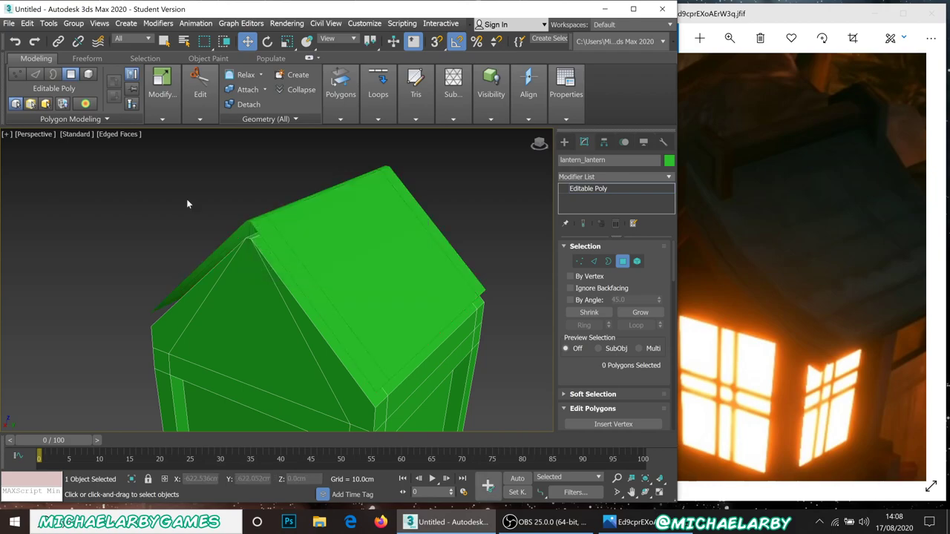
# Leave polygon editing on the lantern, select the cloned roof sheet and set its object colour to blue
pyautogui.rightClick(445, 220)
pyautogui.click(414, 204)
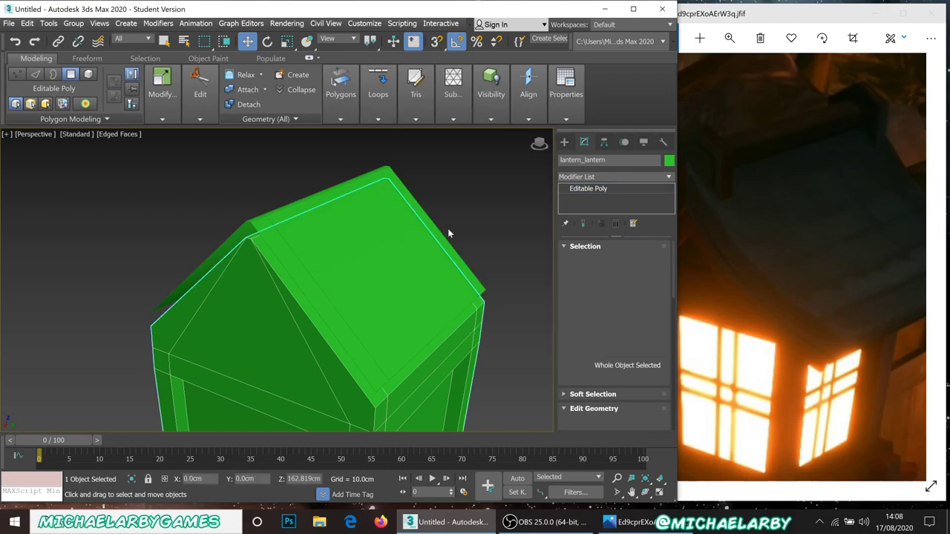
pyautogui.click(489, 233)
pyautogui.click(329, 211)
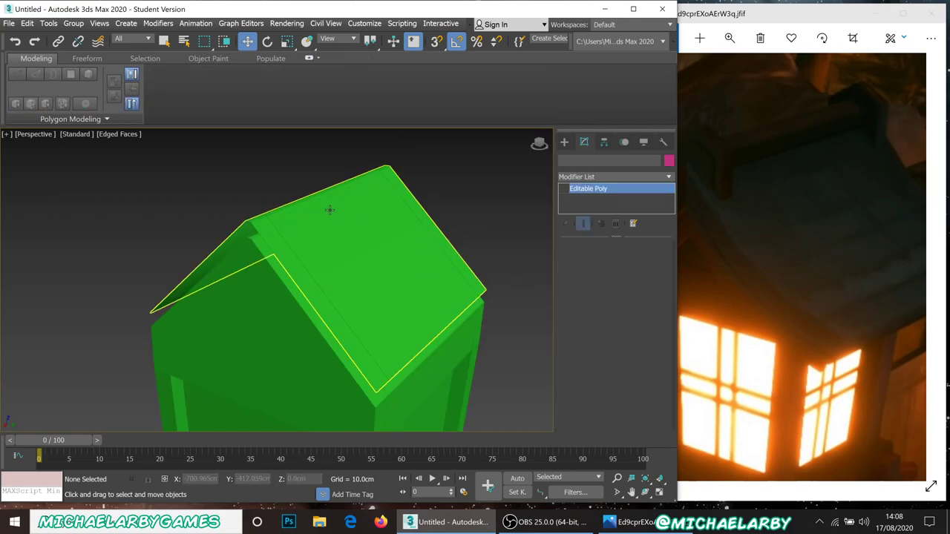
pyautogui.click(329, 210)
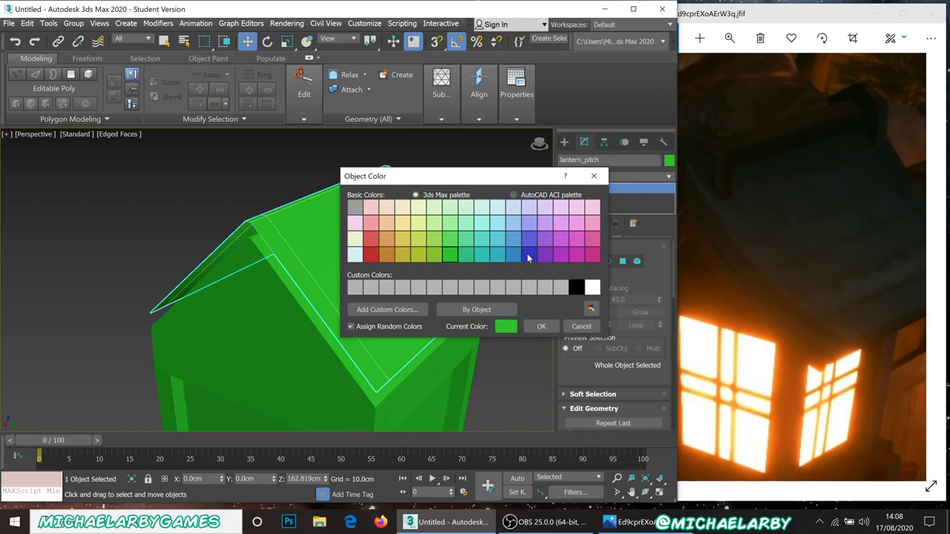
pyautogui.click(527, 253)
pyautogui.click(541, 326)
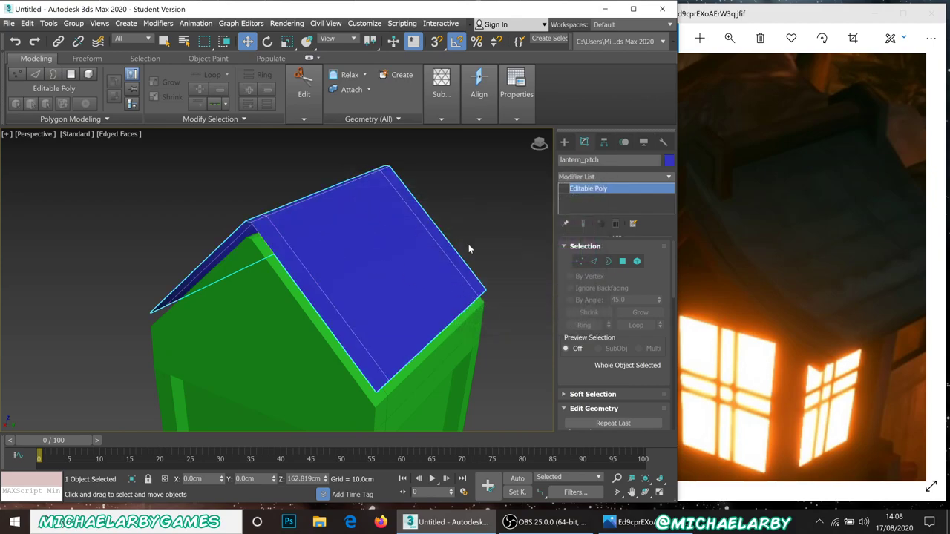
# Switch to the reference photo and reframe it to examine the shape of the whole lantern roof
pyautogui.keyDown('alt'); pyautogui.moveTo(252, 260); pyautogui.dragTo(254, 235, button='middle'); pyautogui.keyUp('alt')
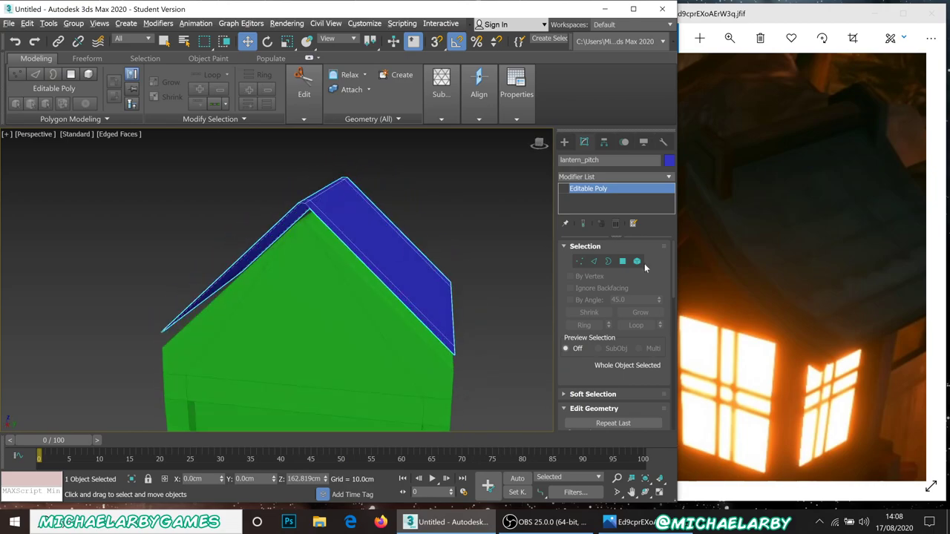
pyautogui.click(729, 38)
pyautogui.click(734, 71)
pyautogui.moveTo(736, 75); pyautogui.dragTo(742, 72)
pyautogui.moveTo(780, 208); pyautogui.dragTo(698, 321)
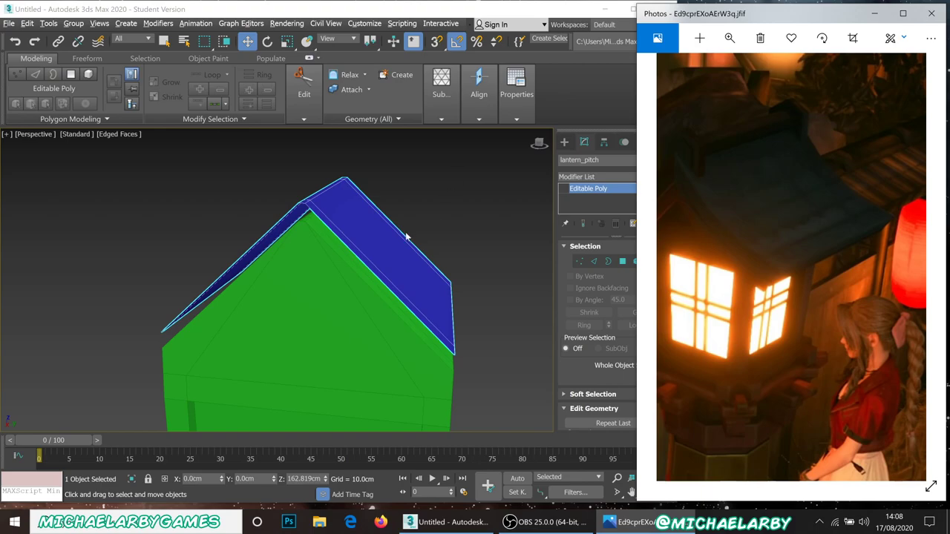
# Remove the two edge loops that run over the blue roof sheet near its gable ends
pyautogui.keyDown('alt'); pyautogui.moveTo(352, 206); pyautogui.dragTo(331, 230, button='middle'); pyautogui.keyUp('alt')
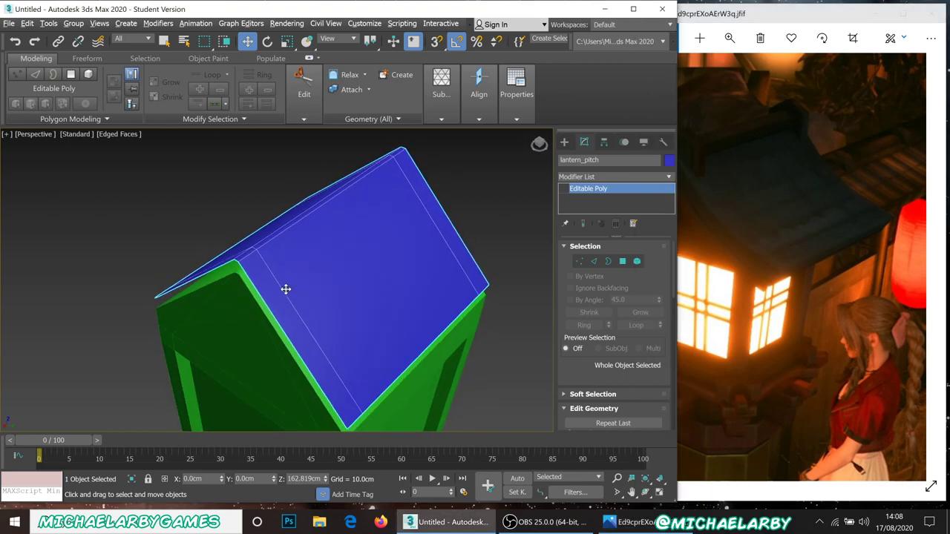
pyautogui.click(593, 261)
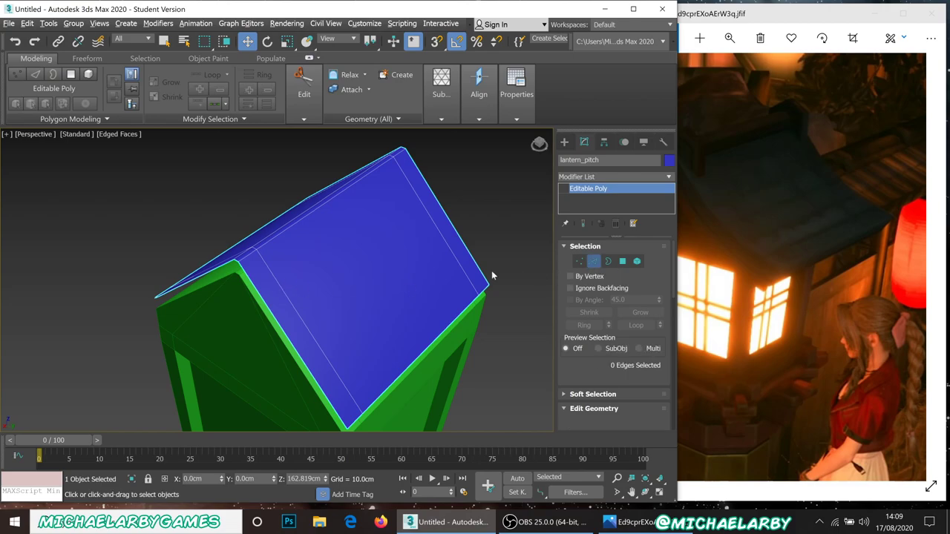
pyautogui.doubleClick(283, 294)
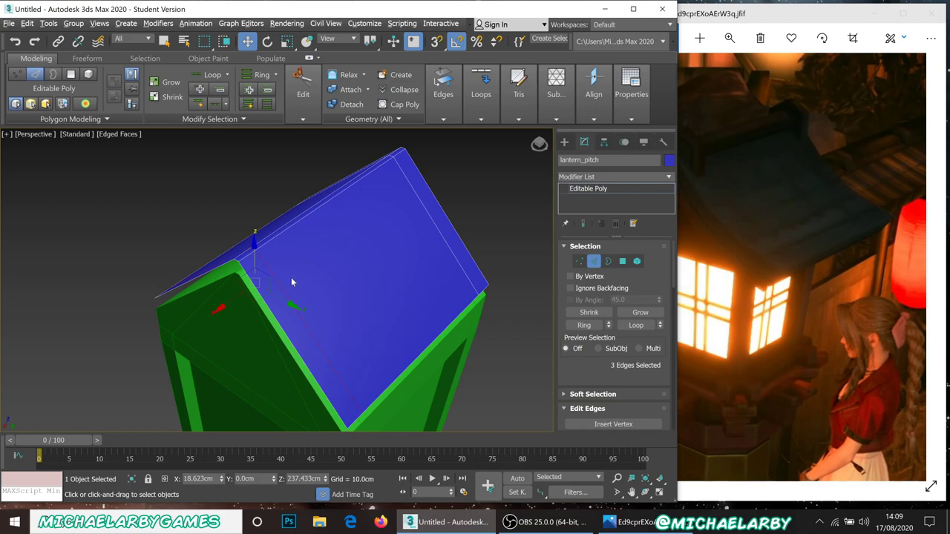
pyautogui.keyDown('alt'); pyautogui.moveTo(255, 252); pyautogui.dragTo(274, 264, button='middle'); pyautogui.keyUp('alt')
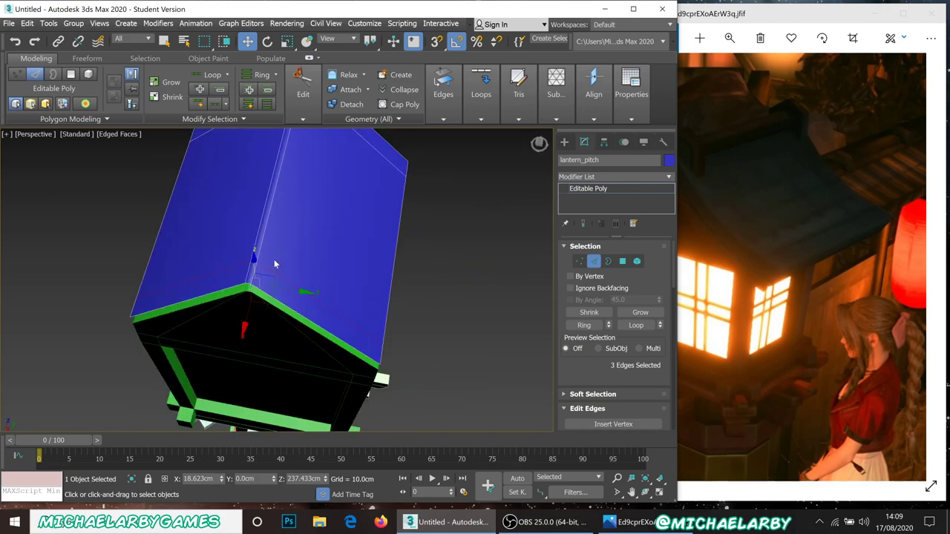
pyautogui.click(274, 262)
pyautogui.keyDown('alt'); pyautogui.moveTo(376, 253); pyautogui.dragTo(342, 239, button='middle'); pyautogui.keyUp('alt')
pyautogui.doubleClick(341, 224)
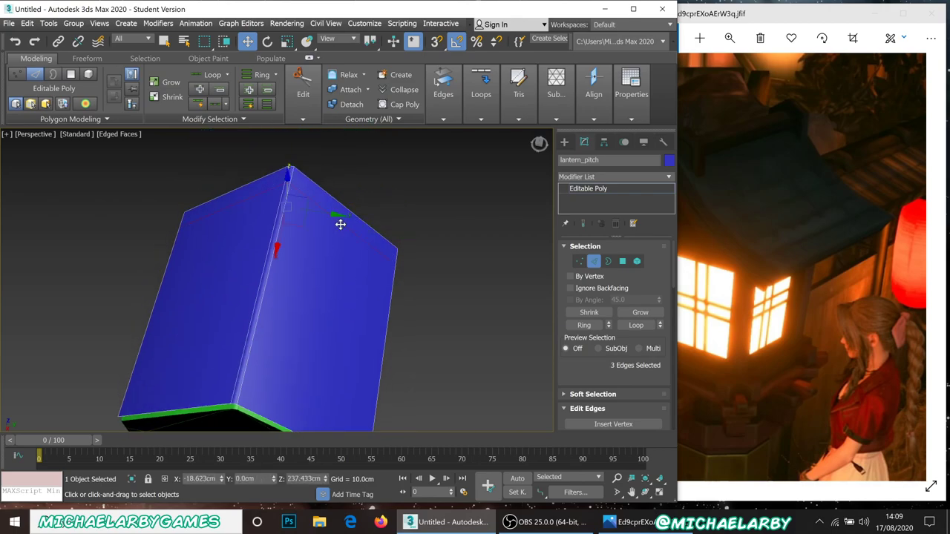
pyautogui.click(370, 253)
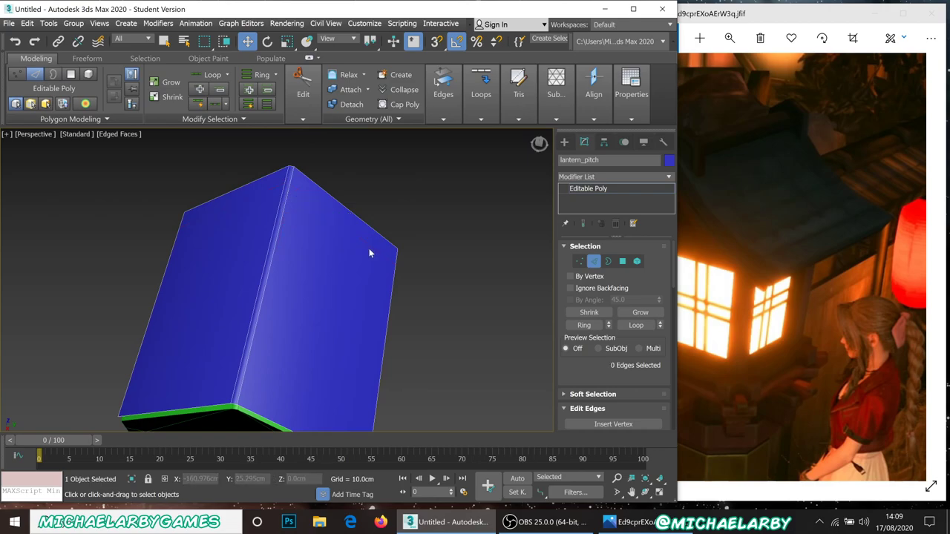
# Connect the two sloping gable edges of one roof slope with 2 segments and a pinch of 13
pyautogui.moveTo(352, 277)
pyautogui.keyDown('alt'); pyautogui.mouseDown(button='middle')
pyautogui.moveTo(344, 270)
pyautogui.moveTo(357, 251)
pyautogui.moveTo(351, 264)
pyautogui.mouseUp(button='middle'); pyautogui.keyUp('alt')
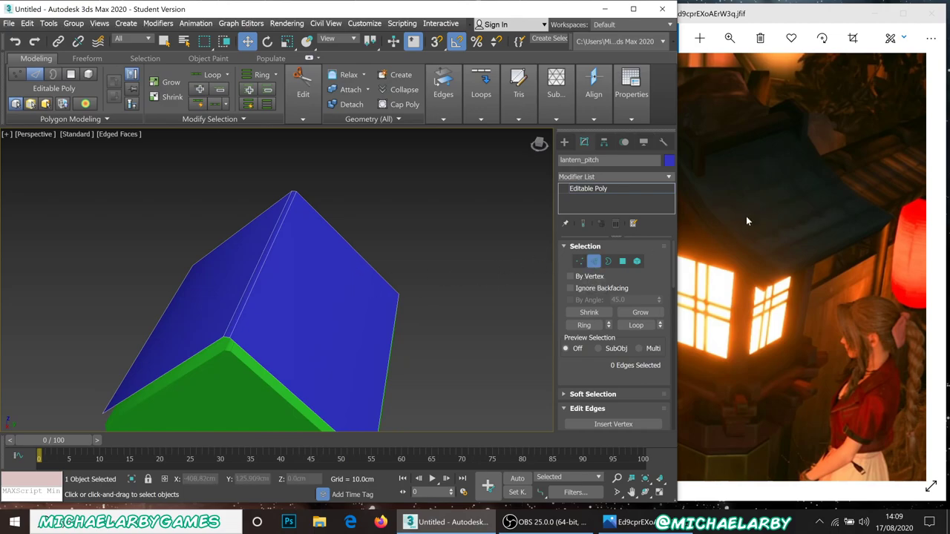
pyautogui.keyDown('alt'); pyautogui.moveTo(384, 292); pyautogui.dragTo(388, 253, button='middle'); pyautogui.keyUp('alt')
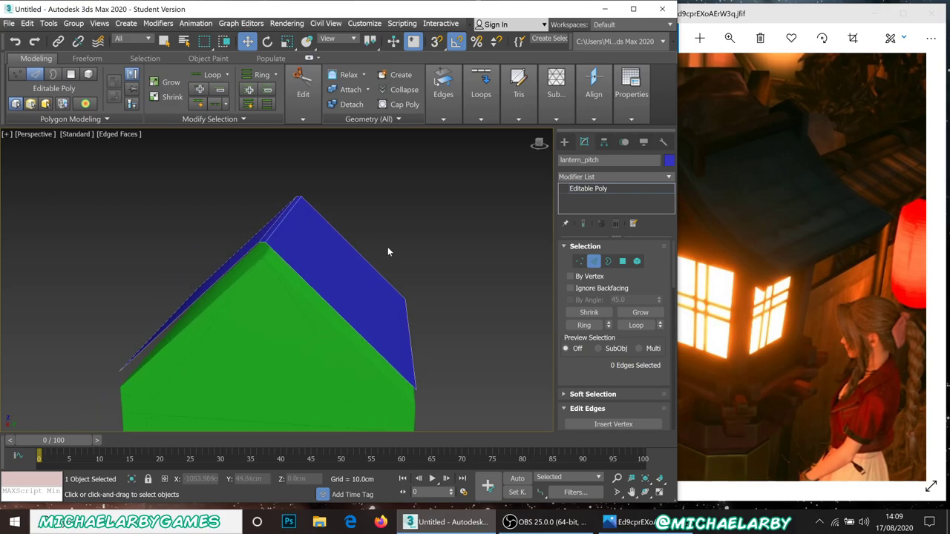
pyautogui.moveTo(316, 305); pyautogui.dragTo(314, 306)
pyautogui.hotkey('shift', 'z')
pyautogui.hotkey('shift', 'z')
pyautogui.scroll(-3, 612, 349)
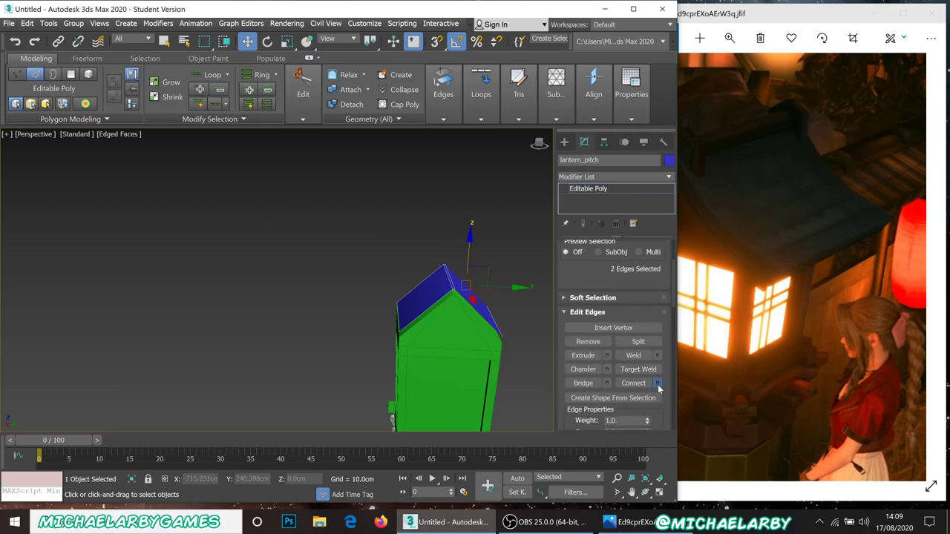
pyautogui.click(657, 384)
pyautogui.keyDown('alt'); pyautogui.moveTo(474, 292); pyautogui.dragTo(459, 309, button='middle'); pyautogui.keyUp('alt')
pyautogui.scroll(5, 459, 309)
pyautogui.scroll(-3, 459, 309)
pyautogui.click(285, 306)
pyautogui.moveTo(306, 368); pyautogui.dragTo(340, 370)
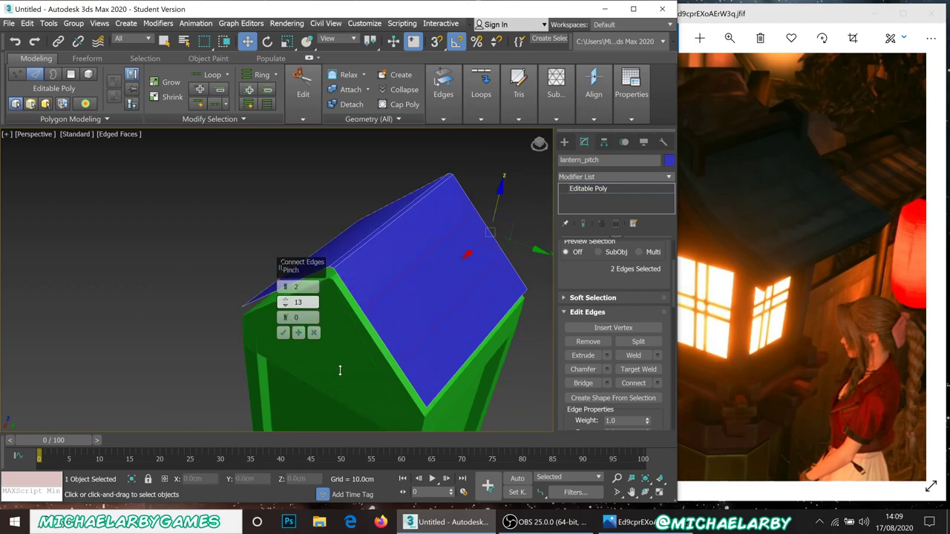
pyautogui.click(282, 332)
# Connect the two sloping gable edges of the opposite roof slope with 2 segments and a pinch of 13
pyautogui.keyDown('alt'); pyautogui.moveTo(317, 279); pyautogui.dragTo(335, 274, button='middle'); pyautogui.keyUp('alt')
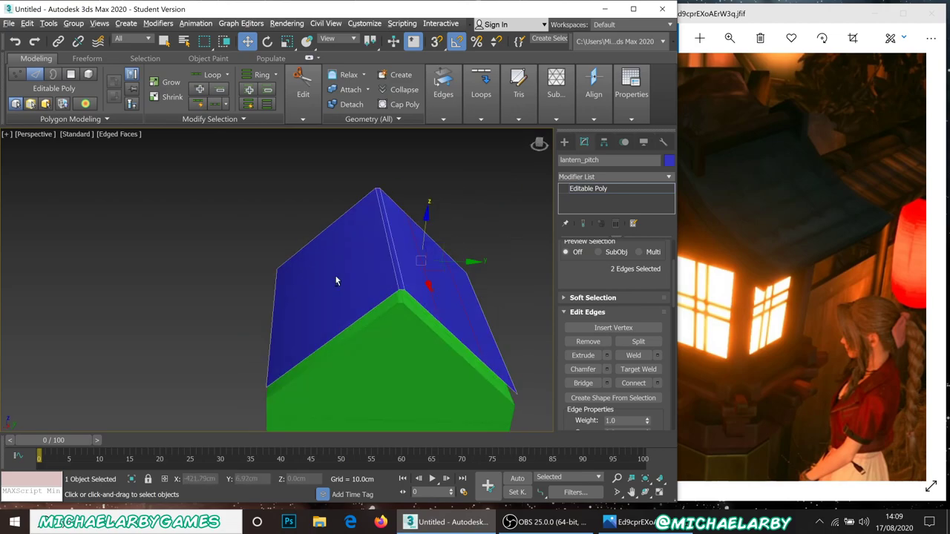
pyautogui.click(345, 331)
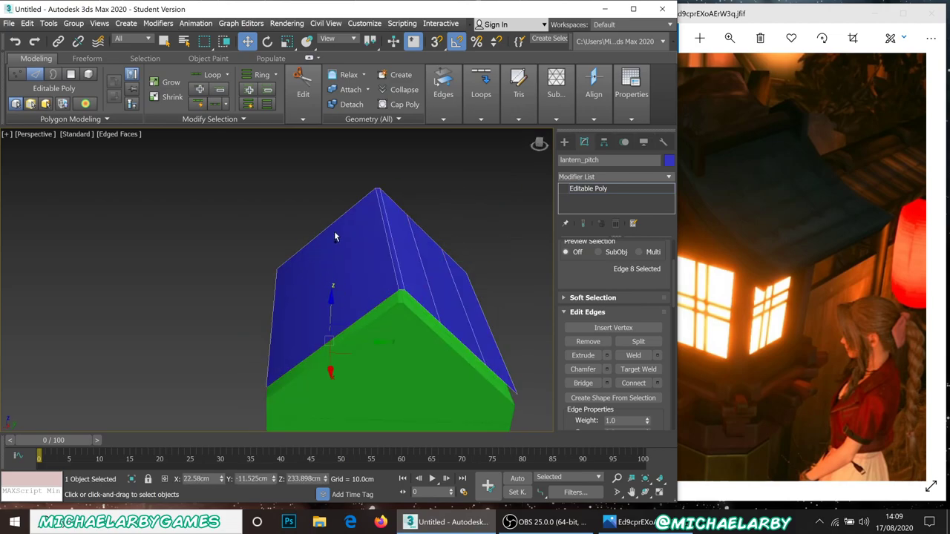
pyautogui.doubleClick(328, 235)
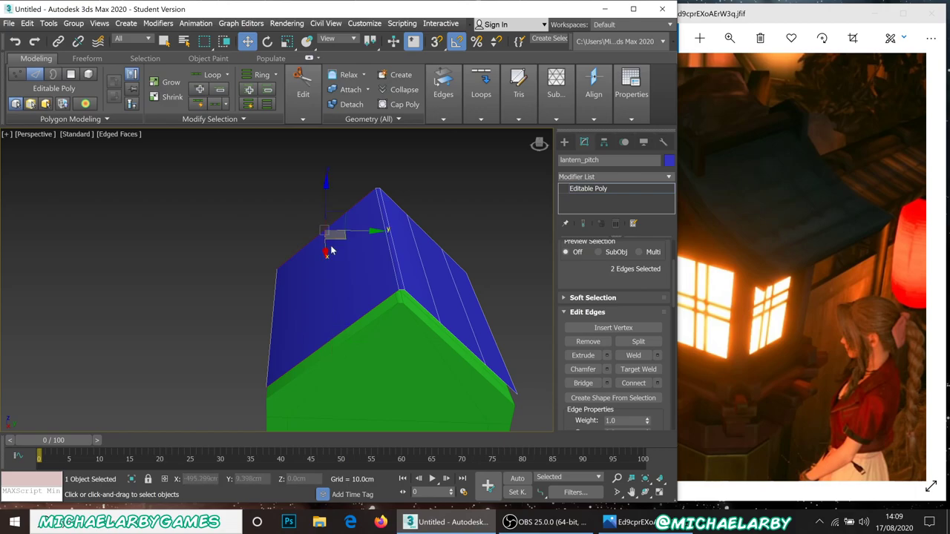
pyautogui.click(657, 383)
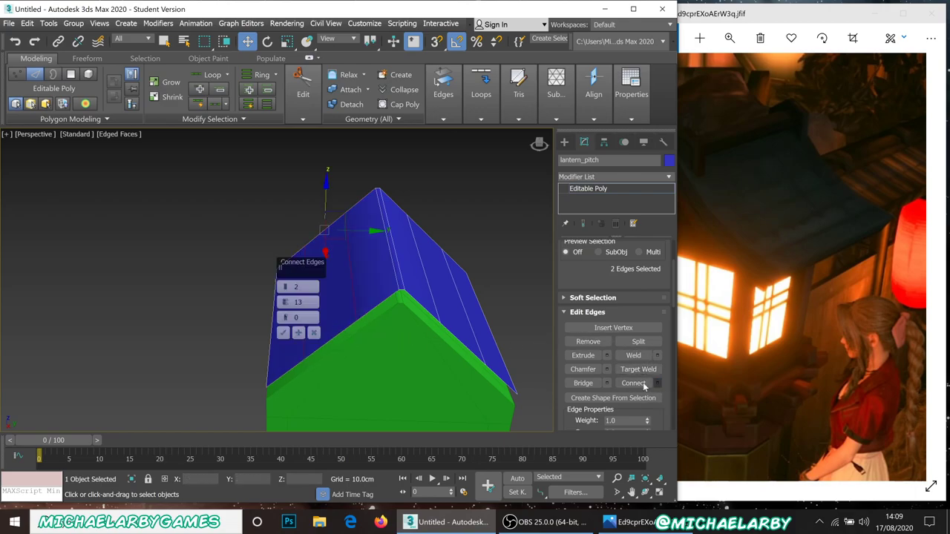
pyautogui.click(283, 332)
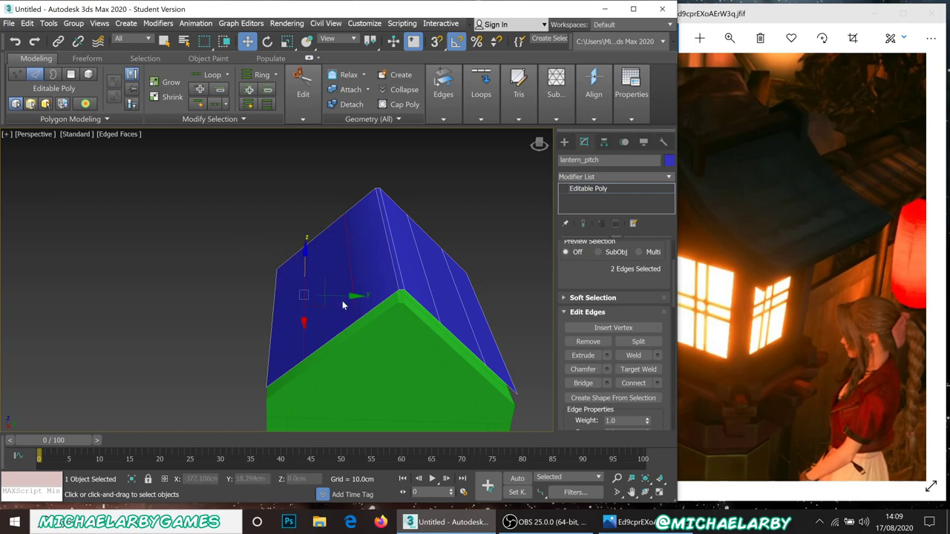
# Select the four ridge vertices of the blue roof sheet and raise them to a Z of about 246.1 cm
pyautogui.moveTo(351, 291)
pyautogui.keyDown('alt'); pyautogui.mouseDown(button='middle')
pyautogui.moveTo(349, 273)
pyautogui.moveTo(349, 289)
pyautogui.mouseUp(button='middle'); pyautogui.keyUp('alt')
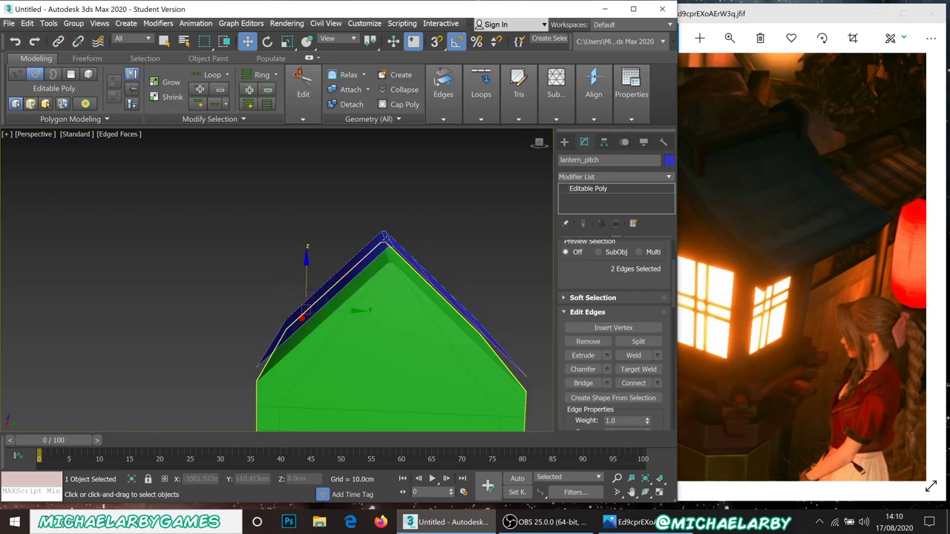
pyautogui.keyDown('alt'); pyautogui.moveTo(381, 230); pyautogui.dragTo(381, 227, button='middle'); pyautogui.keyUp('alt')
pyautogui.scroll(1, 618, 316)
pyautogui.scroll(2, 618, 315)
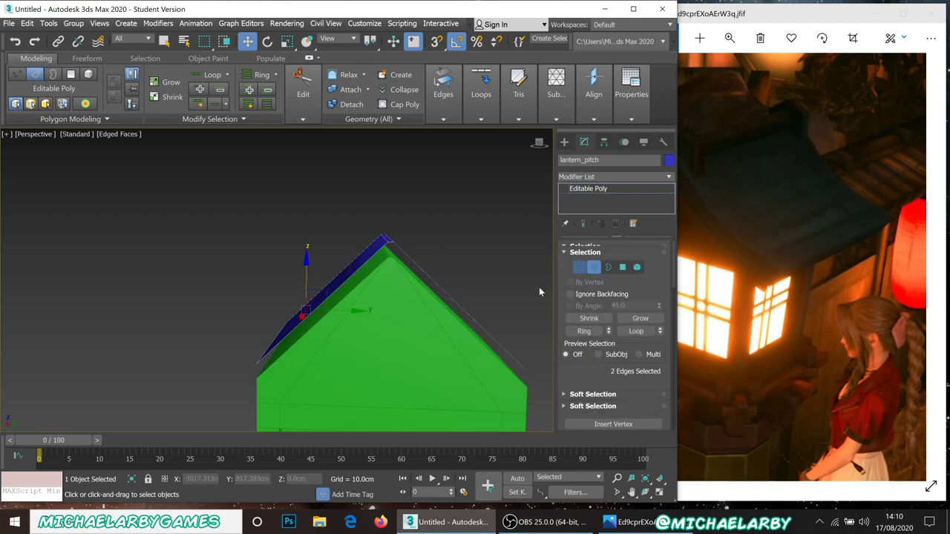
pyautogui.press('1')
pyautogui.moveTo(383, 227); pyautogui.dragTo(401, 257)
pyautogui.keyDown('alt'); pyautogui.moveTo(401, 253); pyautogui.dragTo(397, 242, button='middle'); pyautogui.keyUp('alt')
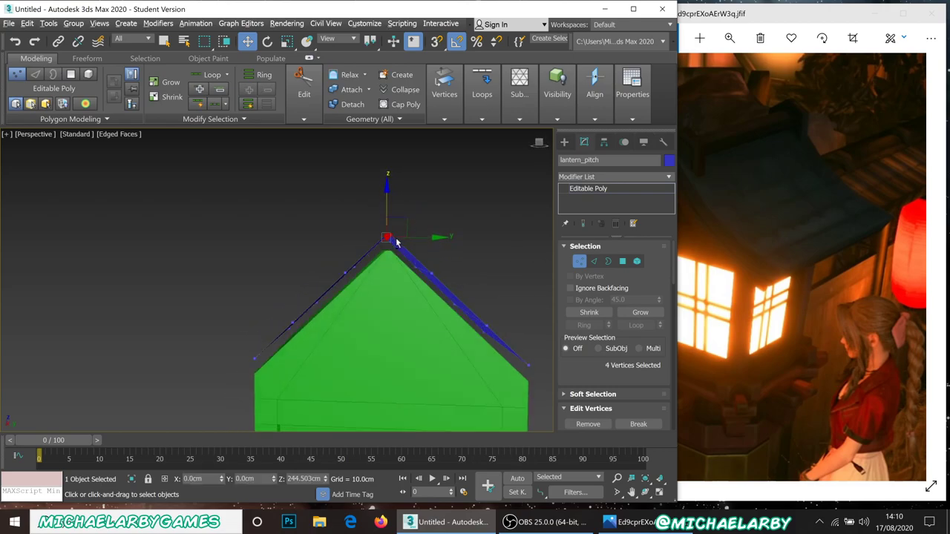
pyautogui.moveTo(387, 202); pyautogui.dragTo(386, 195)
# Select the four eave vertices on both sides of the roof sheet and scale them outward along Y to 113%
pyautogui.keyDown('alt'); pyautogui.moveTo(375, 242); pyautogui.dragTo(329, 266, button='middle'); pyautogui.keyUp('alt')
pyautogui.moveTo(269, 272); pyautogui.dragTo(318, 299)
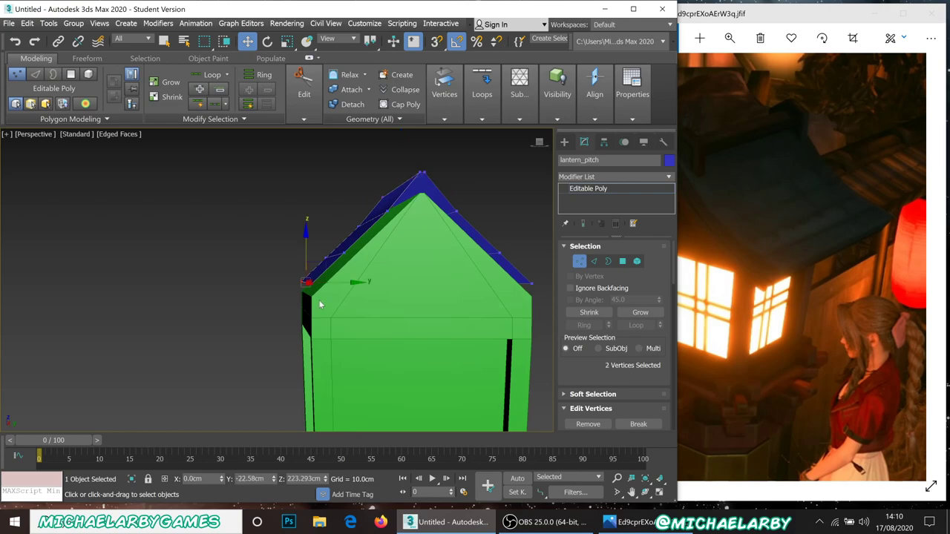
pyautogui.moveTo(350, 282); pyautogui.dragTo(100, 267, button='middle')
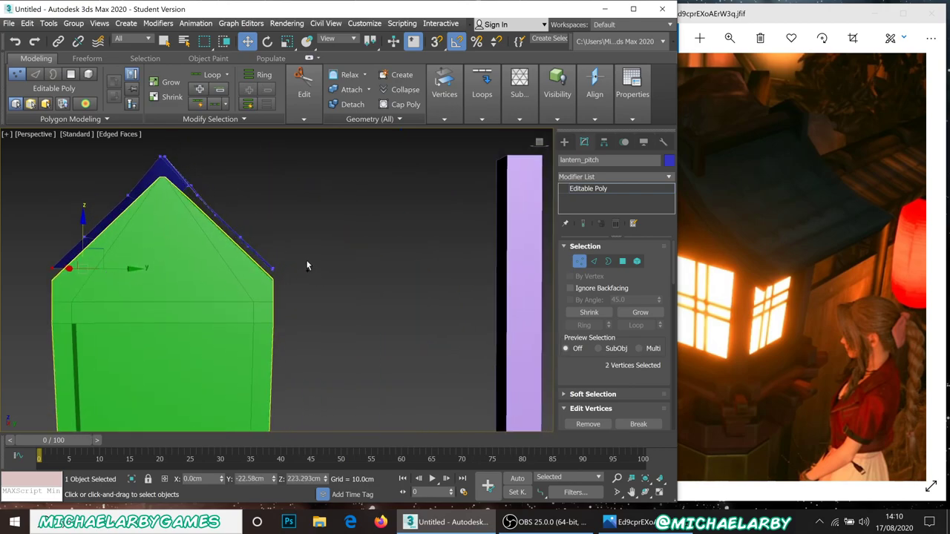
pyautogui.keyDown('ctrl'); pyautogui.moveTo(261, 296); pyautogui.dragTo(262, 296); pyautogui.keyUp('ctrl')
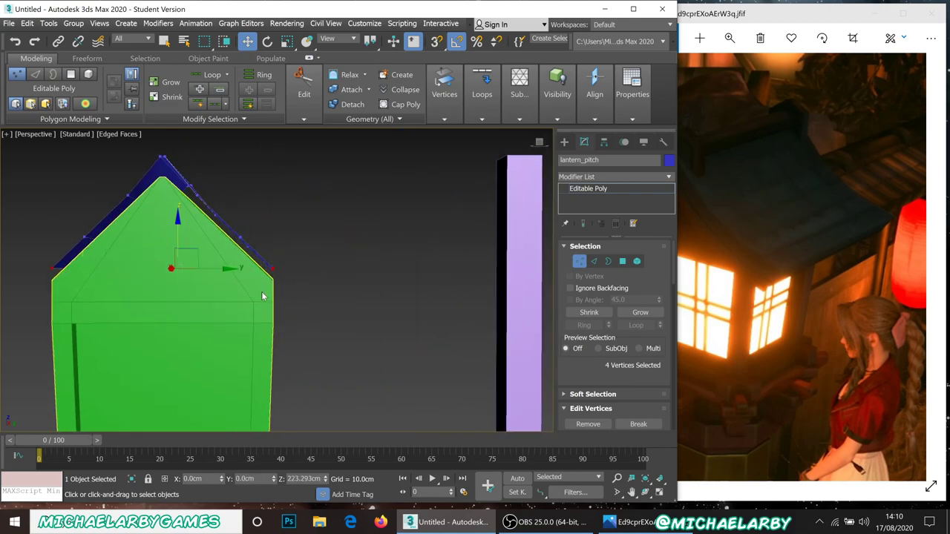
pyautogui.click(286, 40)
pyautogui.moveTo(129, 268); pyautogui.dragTo(126, 267)
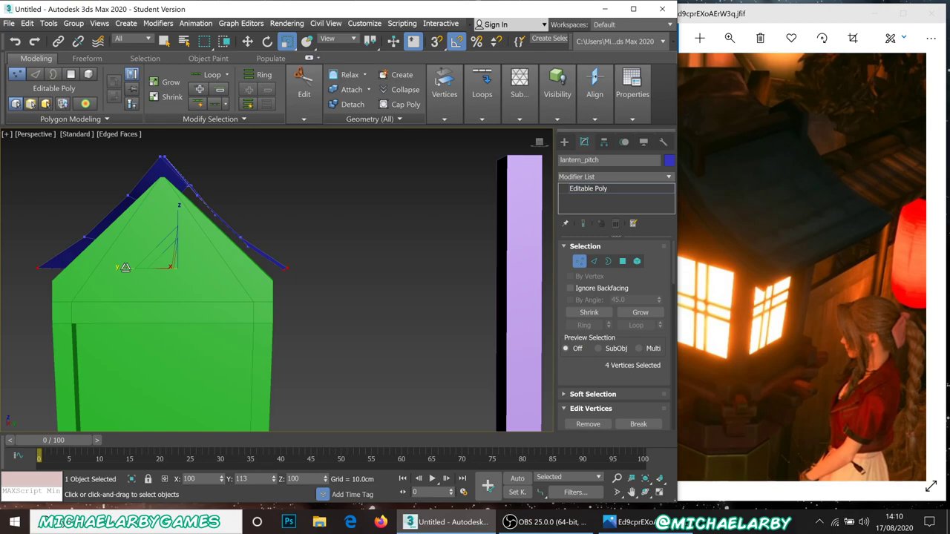
pyautogui.keyDown('alt'); pyautogui.moveTo(125, 268); pyautogui.dragTo(390, 299, button='middle'); pyautogui.keyUp('alt')
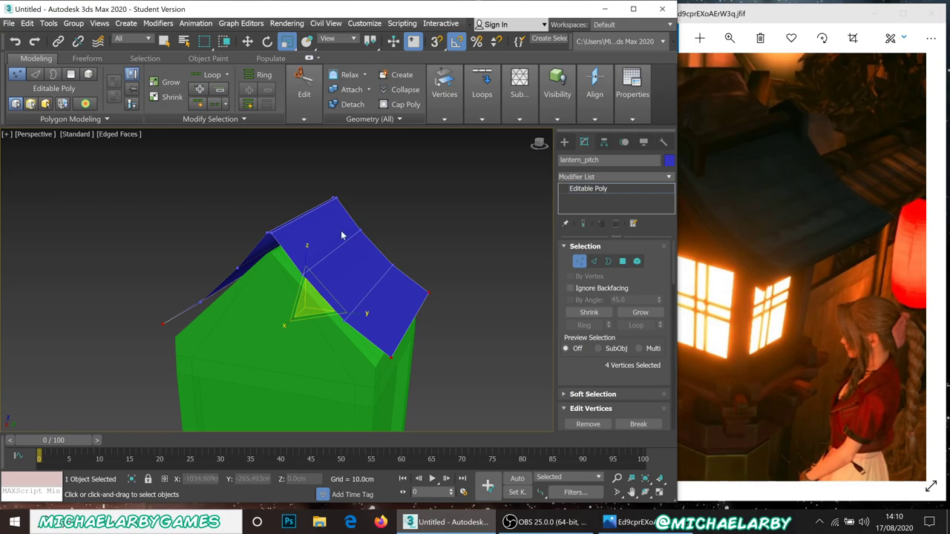
# Reselect the four ridge vertices and move them up to a Z of about 246.8 cm
pyautogui.scroll(2, 335, 224)
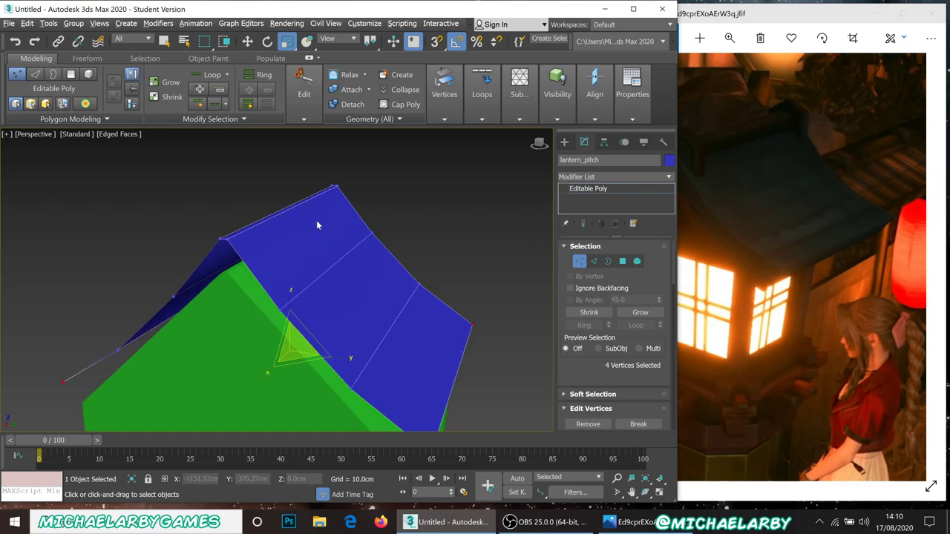
pyautogui.keyDown('alt'); pyautogui.moveTo(316, 220); pyautogui.dragTo(327, 215, button='middle'); pyautogui.keyUp('alt')
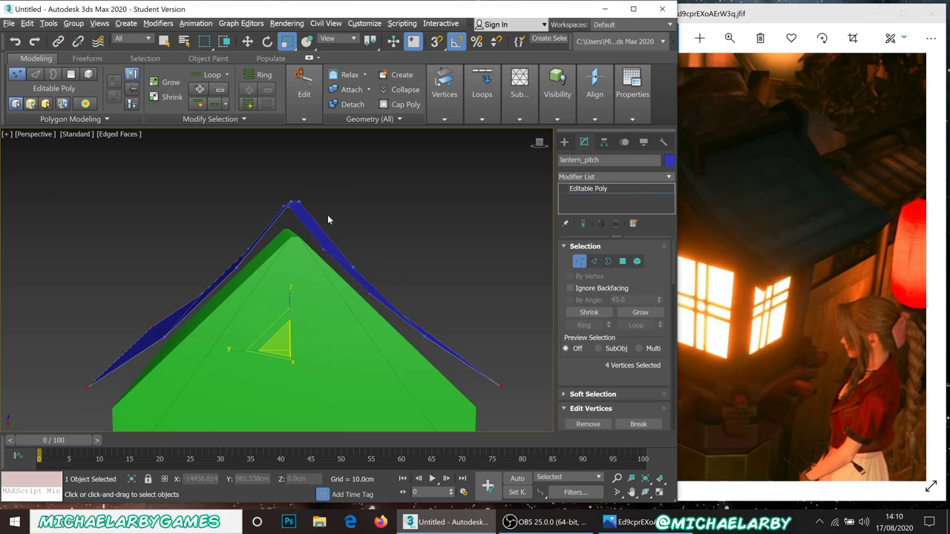
pyautogui.moveTo(257, 191); pyautogui.dragTo(327, 221)
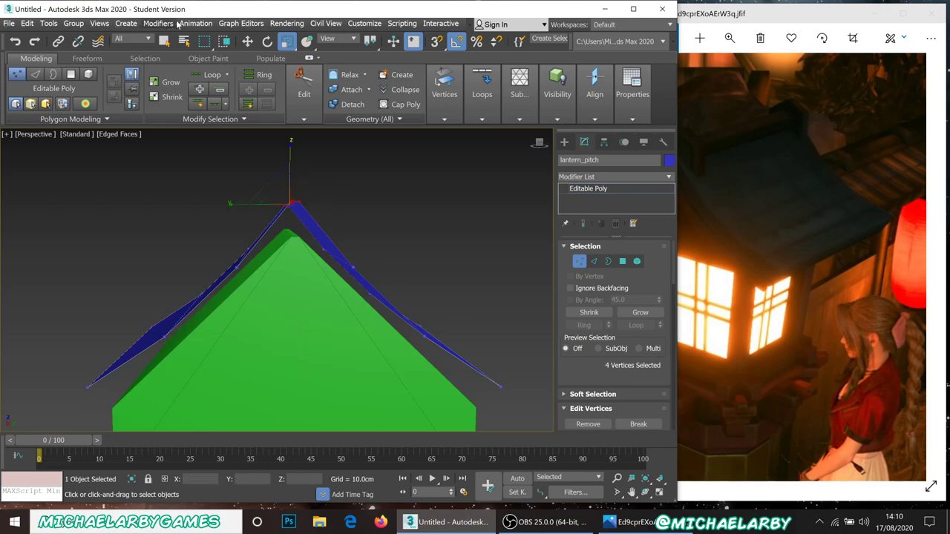
pyautogui.click(247, 41)
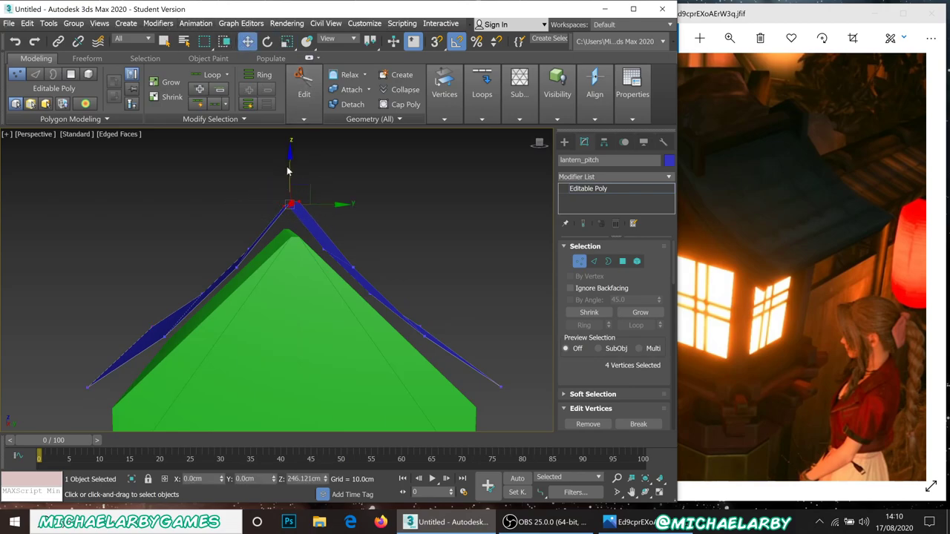
pyautogui.moveTo(290, 170); pyautogui.dragTo(293, 165)
# Select all vertices of the roof sheet and scale them along X to 123% so it overhangs the gable ends
pyautogui.keyDown('alt'); pyautogui.moveTo(411, 314); pyautogui.dragTo(345, 311, button='middle'); pyautogui.keyUp('alt')
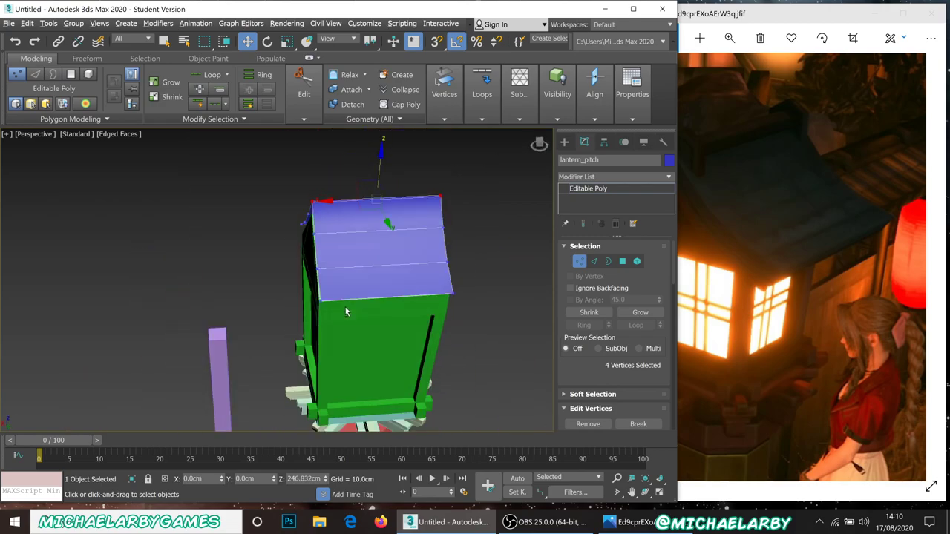
pyautogui.hotkey('ctrl', 'a')
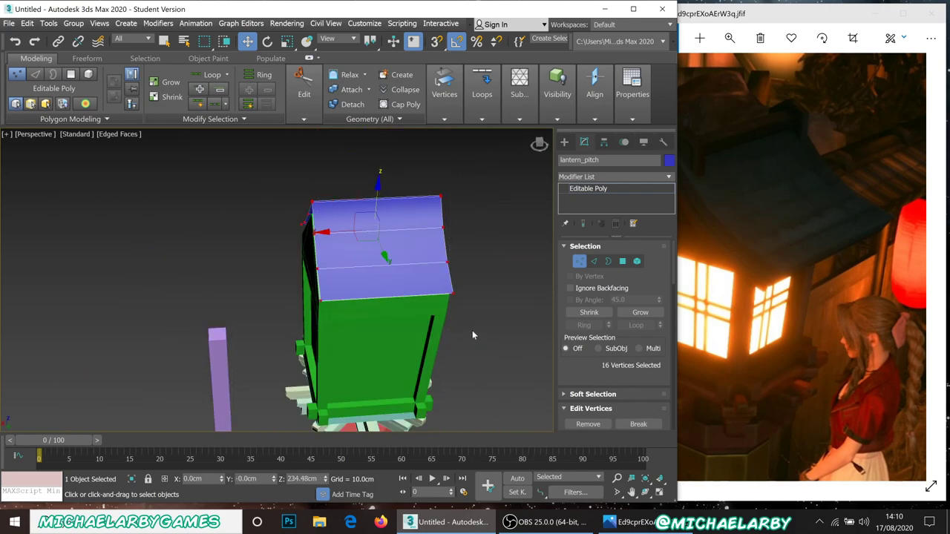
pyautogui.click(287, 43)
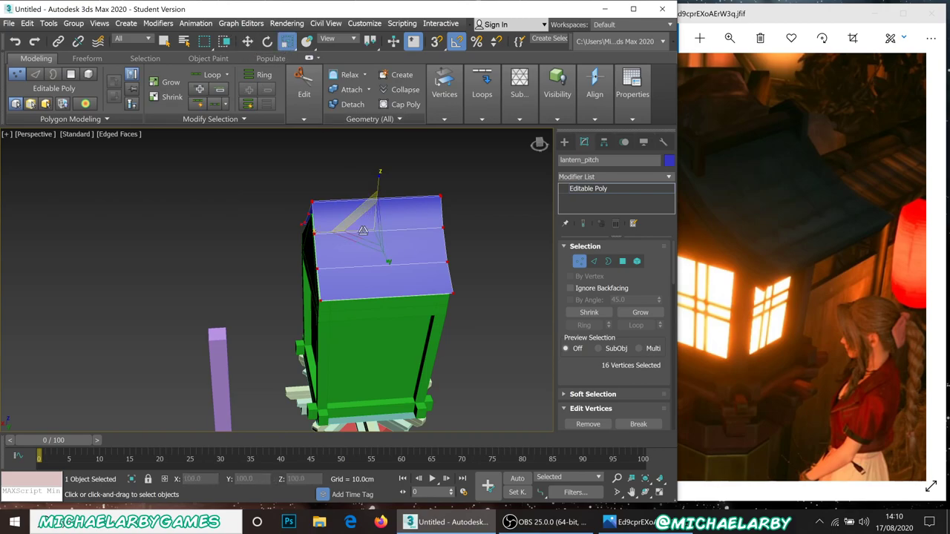
pyautogui.moveTo(321, 230); pyautogui.dragTo(319, 230)
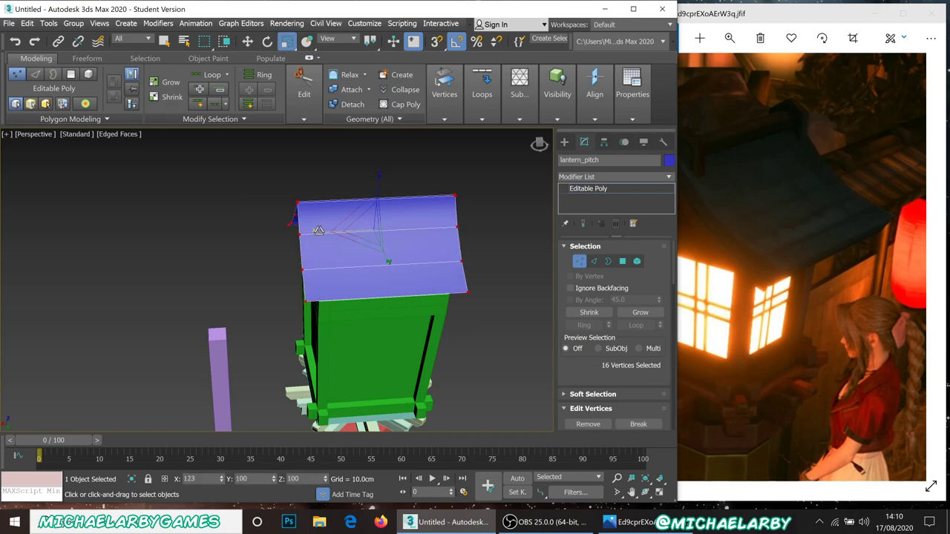
pyautogui.keyDown('alt'); pyautogui.moveTo(258, 245); pyautogui.dragTo(298, 237, button='middle'); pyautogui.keyUp('alt')
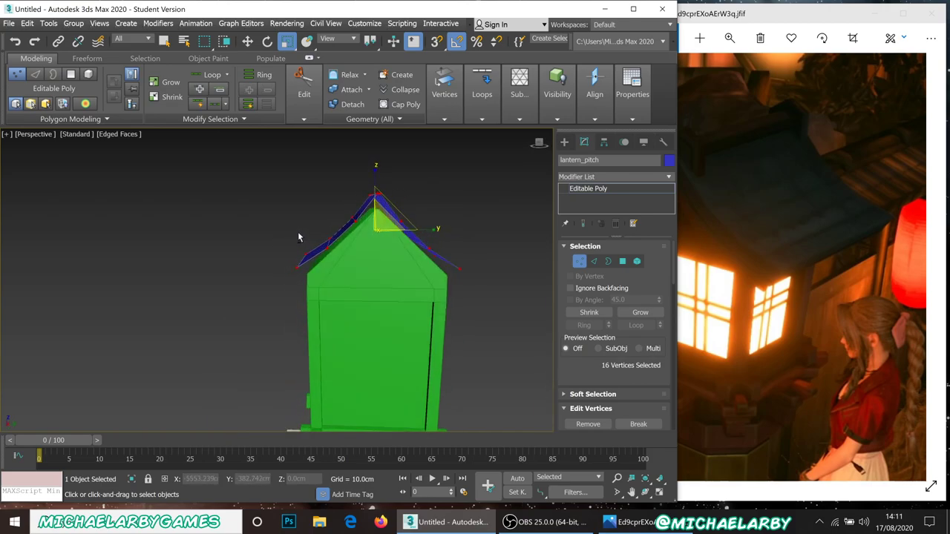
# Leave vertex editing on the roof sheet and add a Shell modifier to it
pyautogui.moveTo(392, 246)
pyautogui.keyDown('alt'); pyautogui.mouseDown(button='middle')
pyautogui.moveTo(381, 270)
pyautogui.moveTo(394, 250)
pyautogui.moveTo(378, 244)
pyautogui.mouseUp(button='middle'); pyautogui.keyUp('alt')
pyautogui.scroll(2, 390, 247)
pyautogui.click(575, 263)
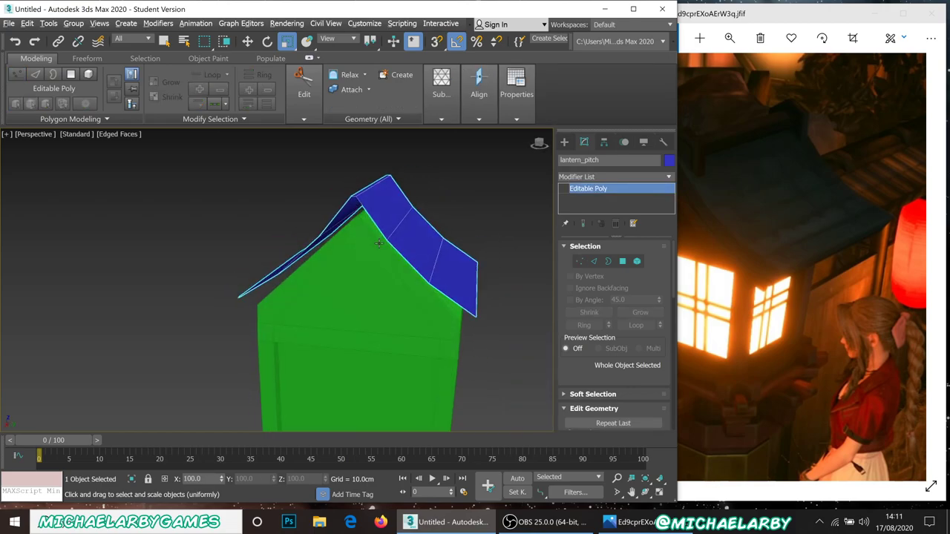
pyautogui.click(670, 179)
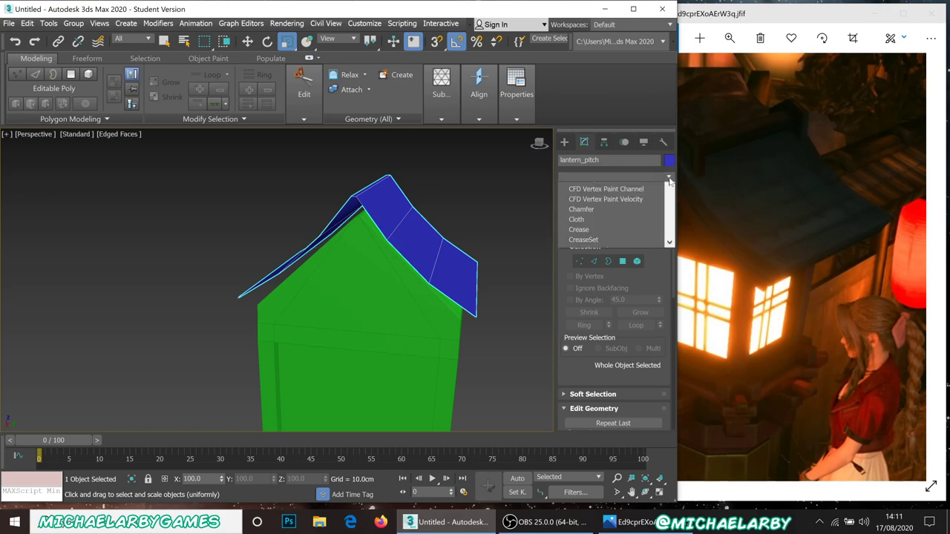
pyautogui.moveTo(671, 206); pyautogui.dragTo(690, 448)
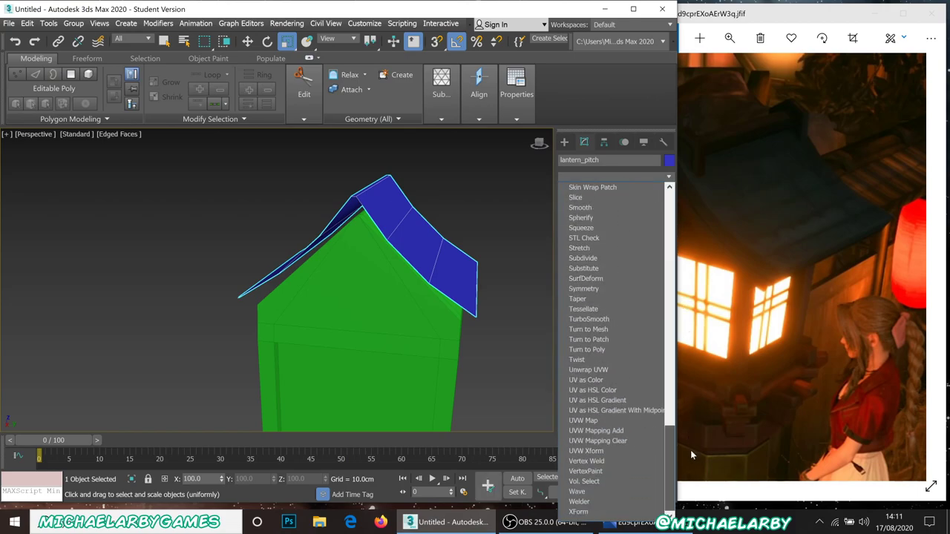
pyautogui.scroll(5, 581, 275)
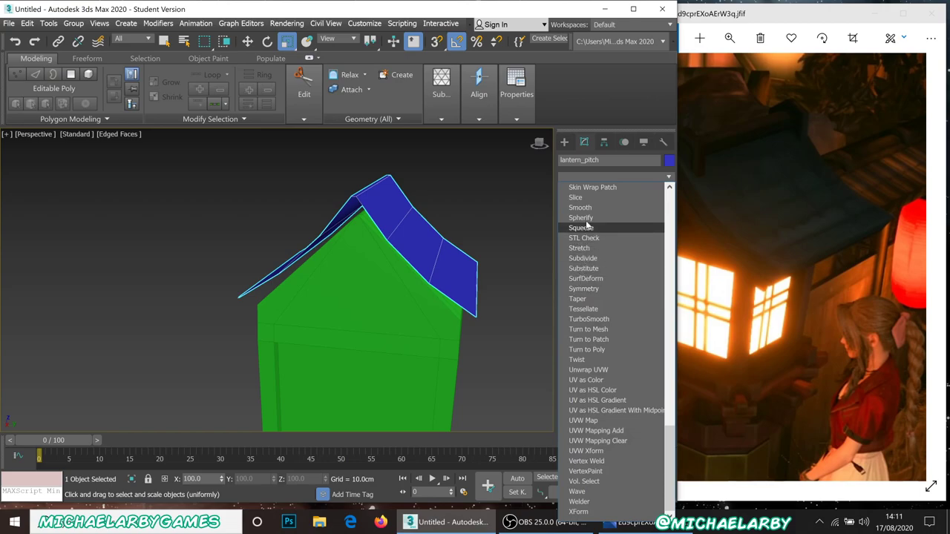
pyautogui.scroll(2, 595, 230)
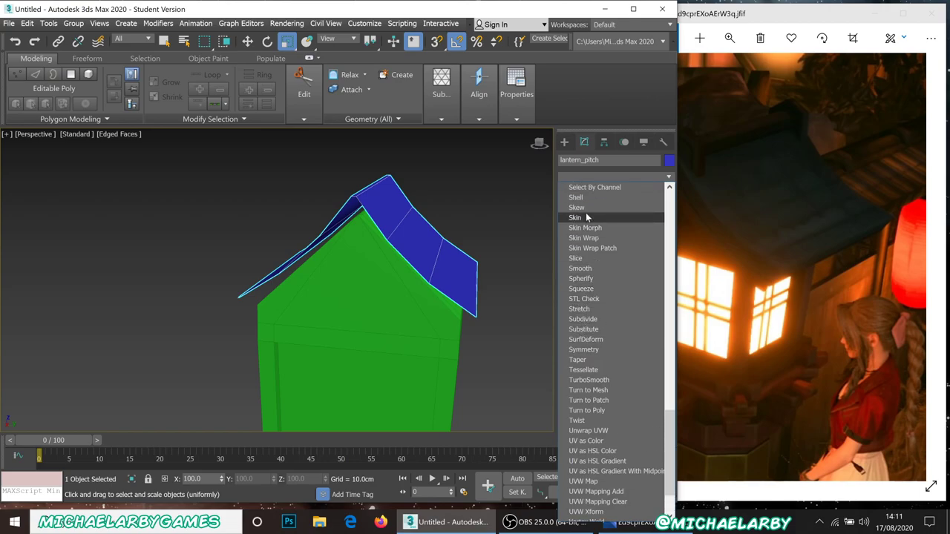
pyautogui.click(580, 202)
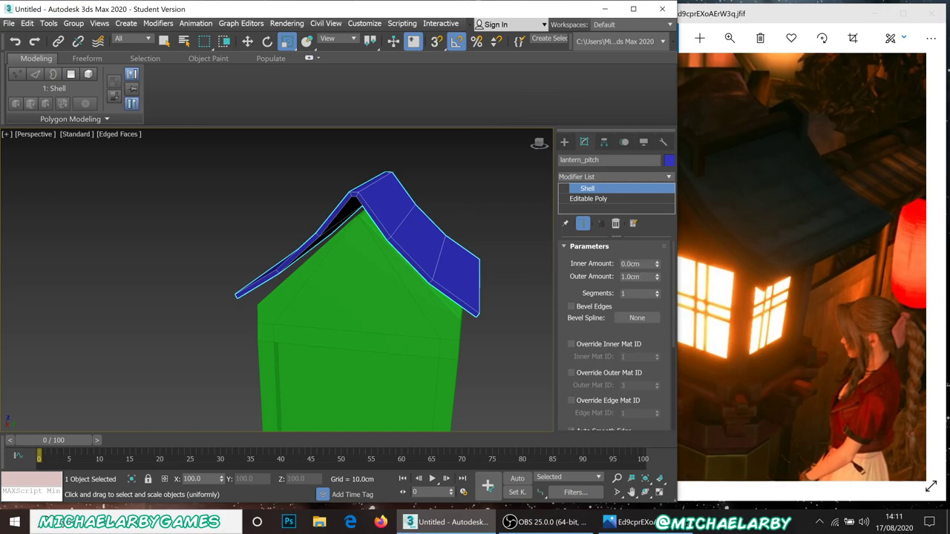
# Set the Shell modifier's outer amount to 3.3 cm and check the roof's thickness from the gable end
pyautogui.moveTo(659, 277); pyautogui.dragTo(650, 220)
pyautogui.keyDown('alt'); pyautogui.moveTo(388, 220); pyautogui.dragTo(418, 237, button='middle'); pyautogui.keyUp('alt')
pyautogui.scroll(5, 401, 216)
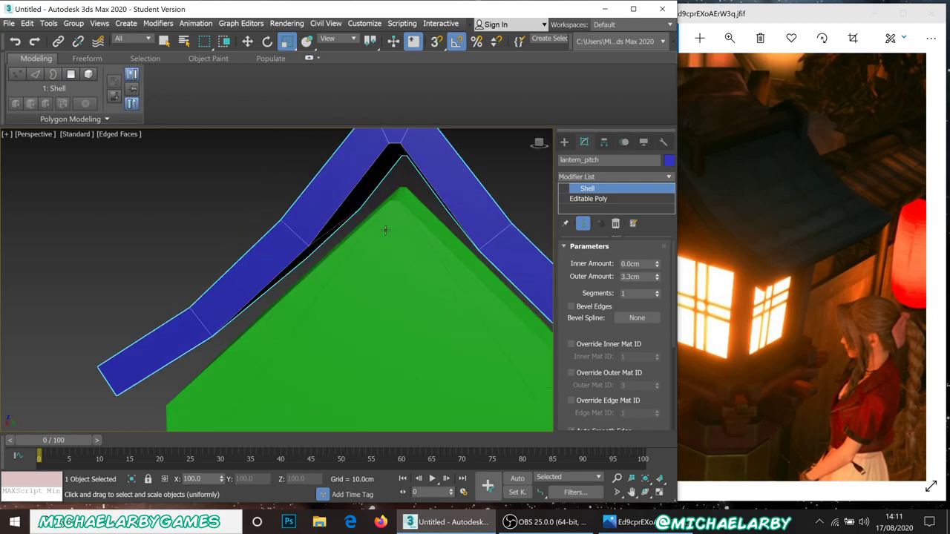
pyautogui.scroll(-2, 420, 232)
pyautogui.scroll(-2, 416, 253)
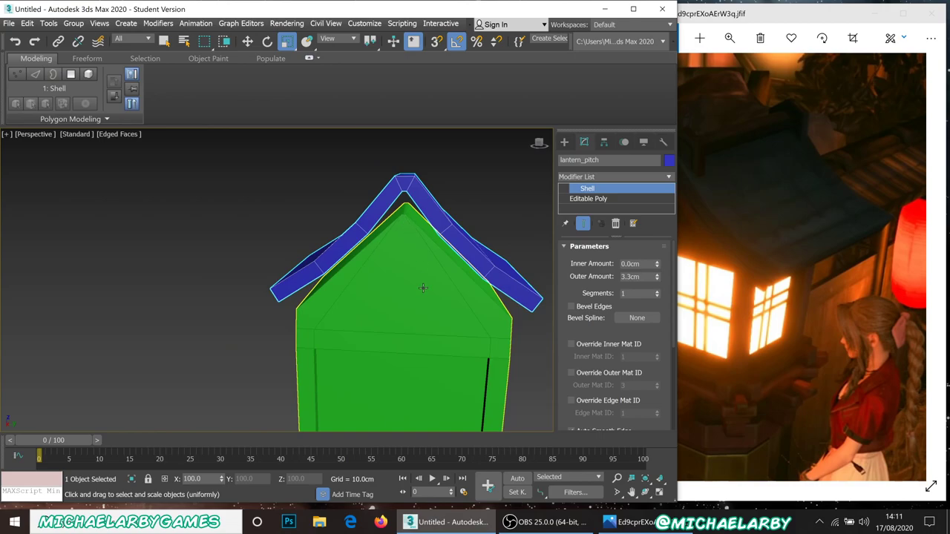
pyautogui.scroll(2, 423, 285)
pyautogui.scroll(-2, 429, 278)
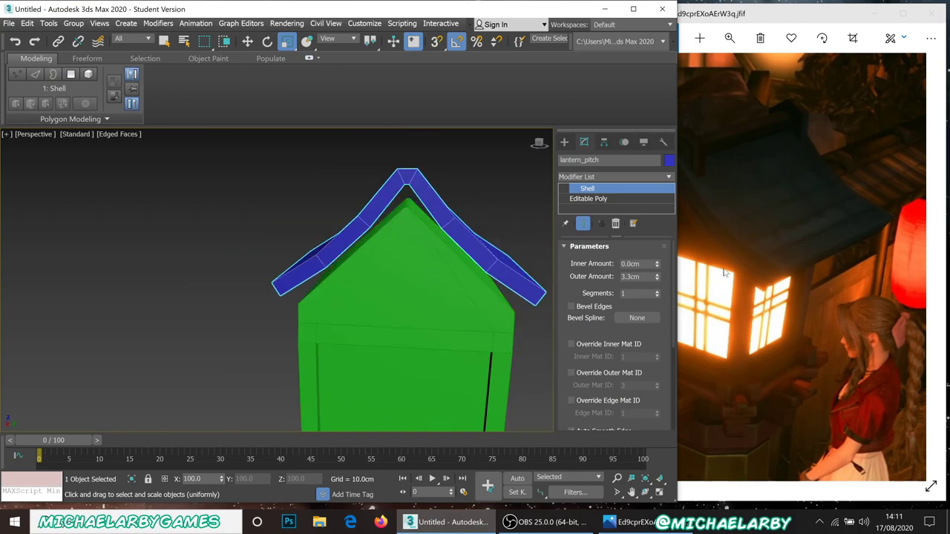
# Switch to the reference photo, reframe it to examine the gable end of the lantern roof, and return to 3ds Max
pyautogui.click(737, 234)
pyautogui.scroll(3, 773, 246)
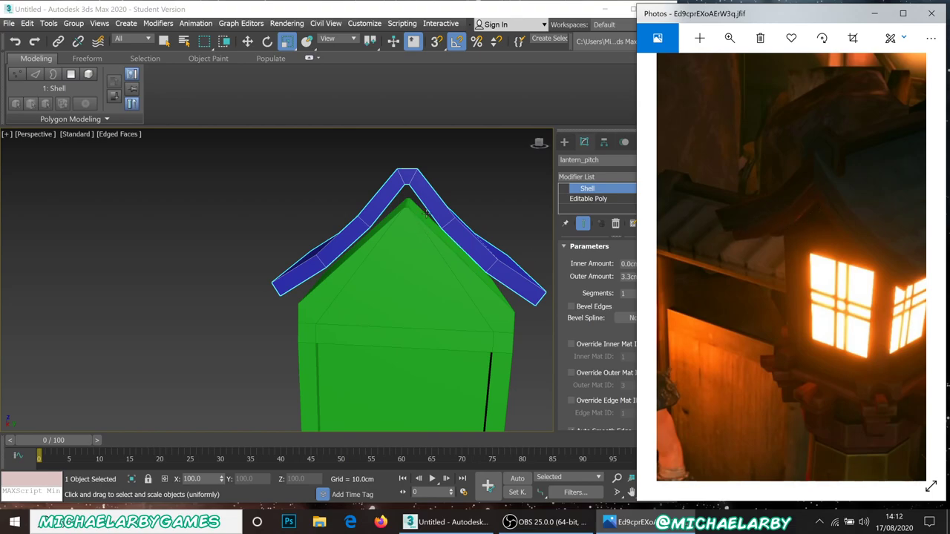
pyautogui.click(489, 193)
# Select the roof sheet and hide all unselected objects so only the roof remains in view
pyautogui.keyDown('alt'); pyautogui.moveTo(489, 193); pyautogui.dragTo(272, 256, button='middle'); pyautogui.keyUp('alt')
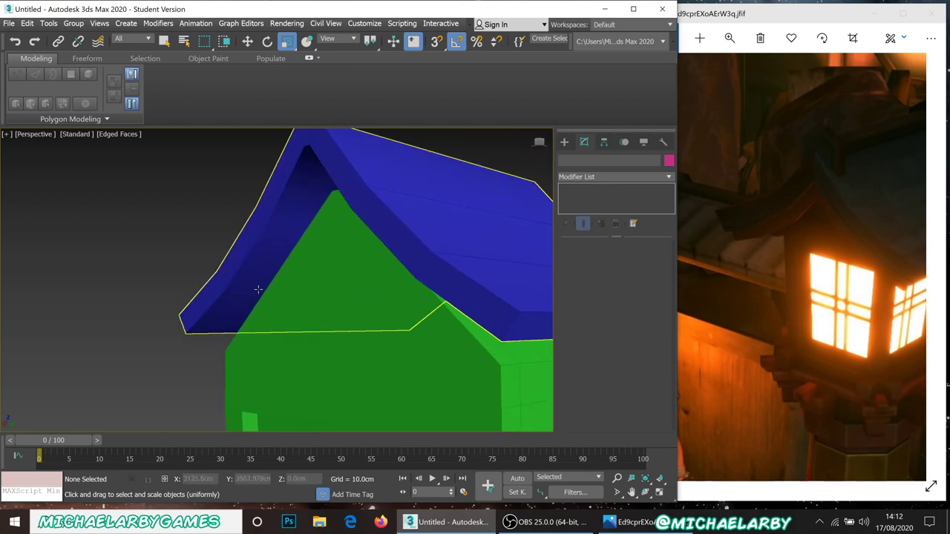
pyautogui.click(358, 195)
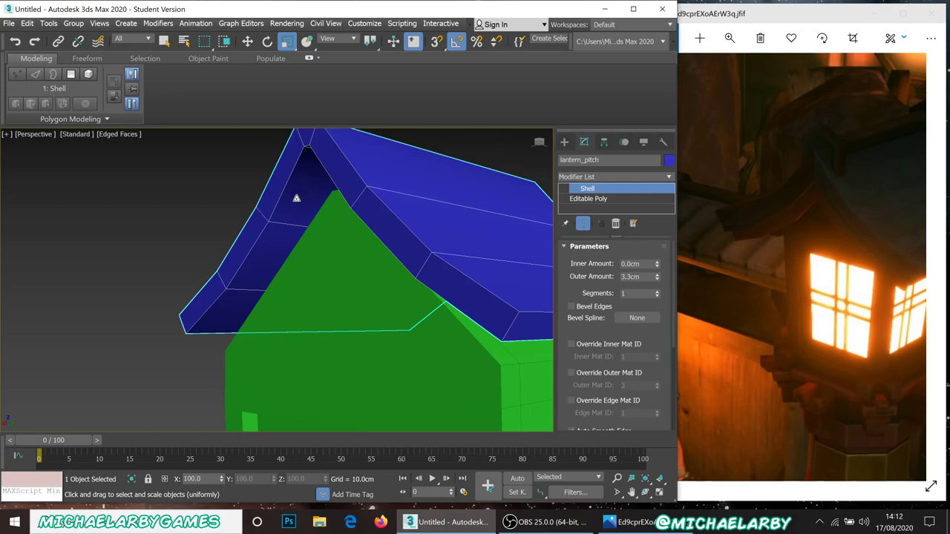
pyautogui.rightClick(286, 210)
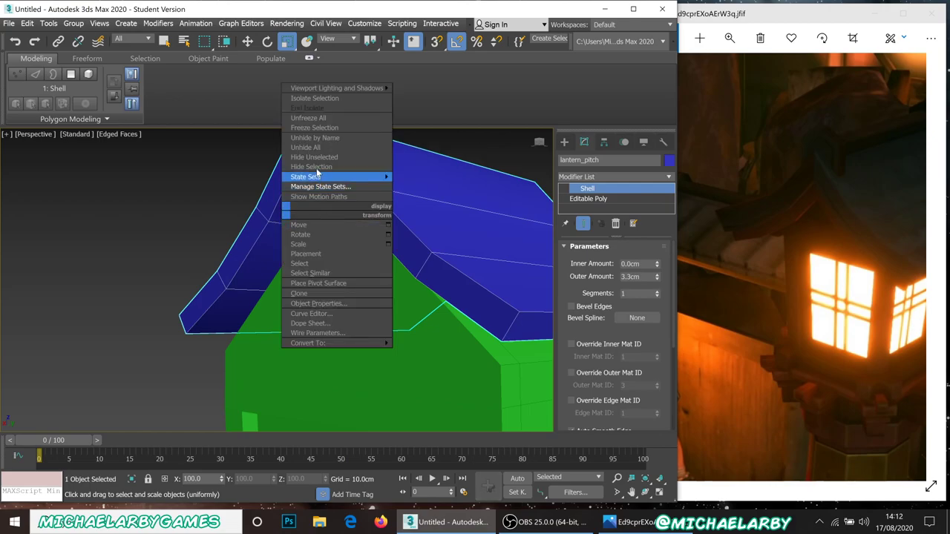
pyautogui.click(313, 158)
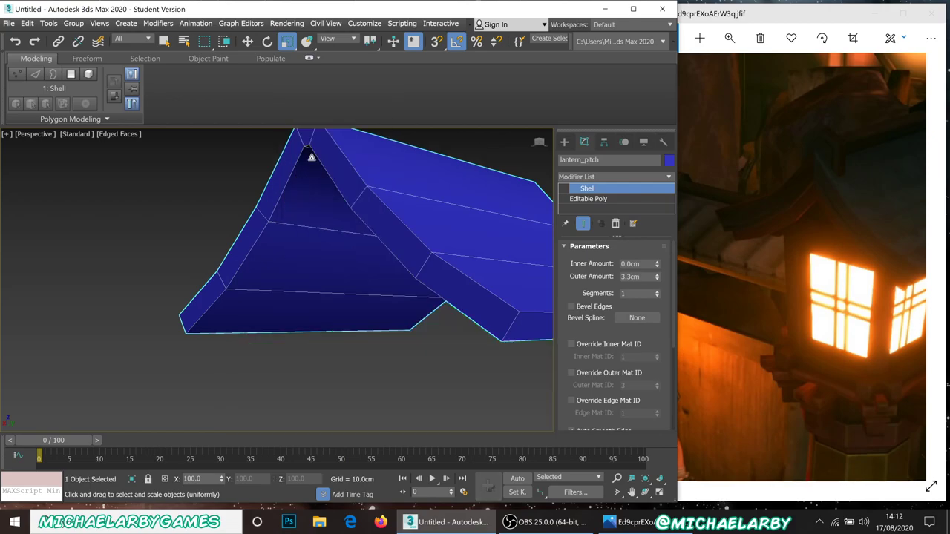
# Convert the roof sheet with its Shell modifier to an Editable Poly
pyautogui.scroll(5, 337, 297)
pyautogui.keyDown('alt'); pyautogui.moveTo(341, 287); pyautogui.dragTo(318, 287, button='middle'); pyautogui.keyUp('alt')
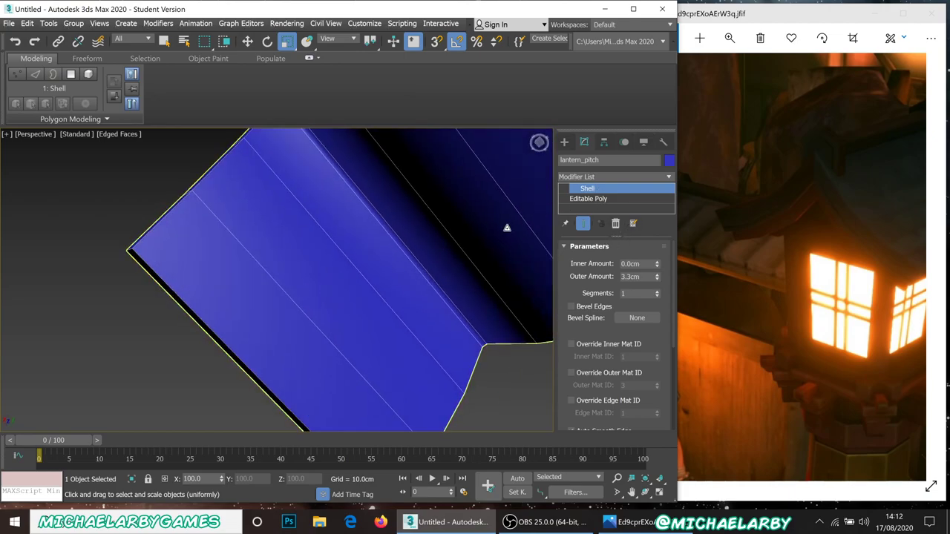
pyautogui.scroll(-5, 399, 252)
pyautogui.scroll(4, 399, 252)
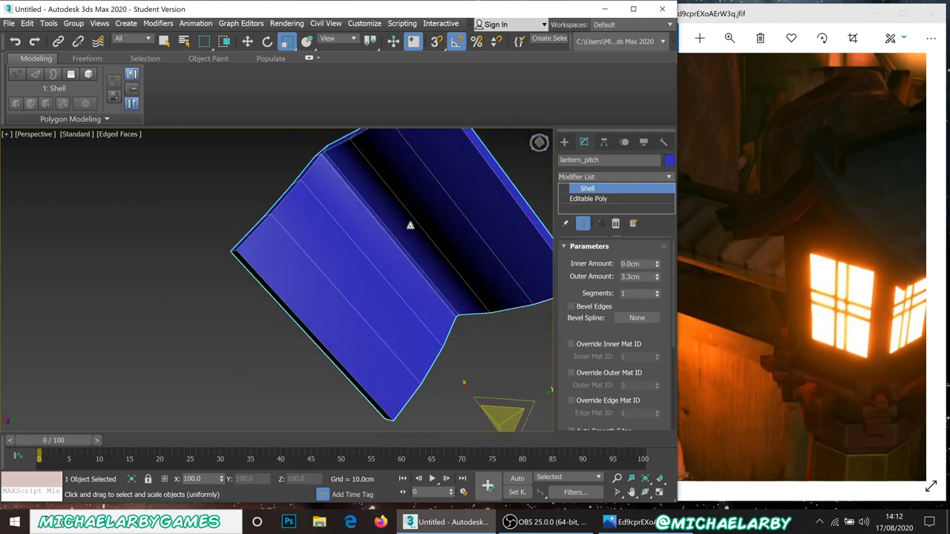
pyautogui.rightClick(409, 222)
pyautogui.moveTo(486, 354)
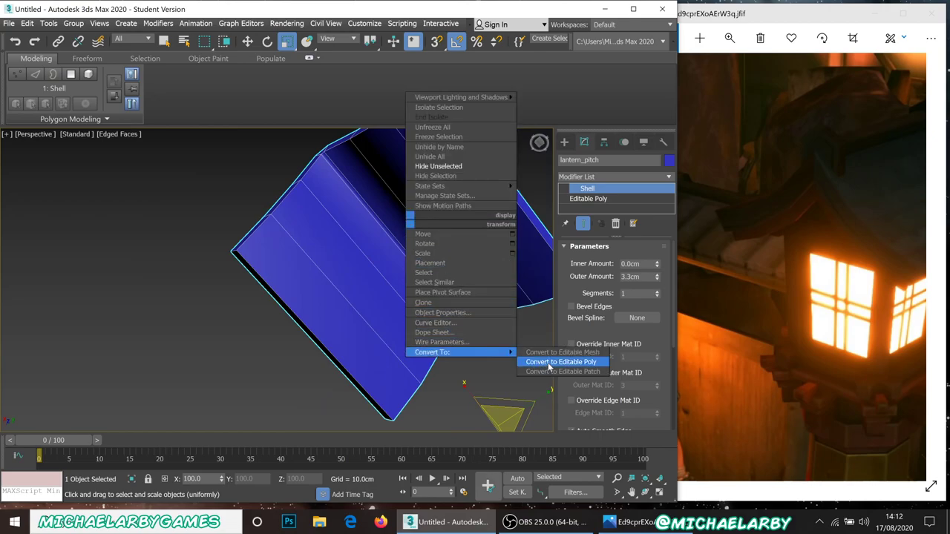
pyautogui.click(549, 362)
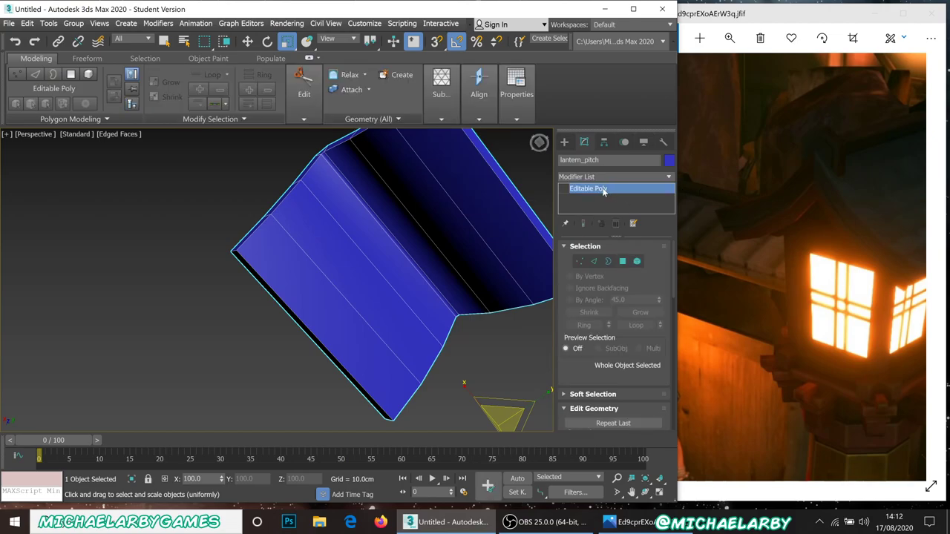
# In polygon editing, select all seven polygons on the underside of the roof, across both slopes and the ridge strip
pyautogui.keyDown('alt'); pyautogui.moveTo(408, 171); pyautogui.dragTo(399, 197, button='middle'); pyautogui.keyUp('alt')
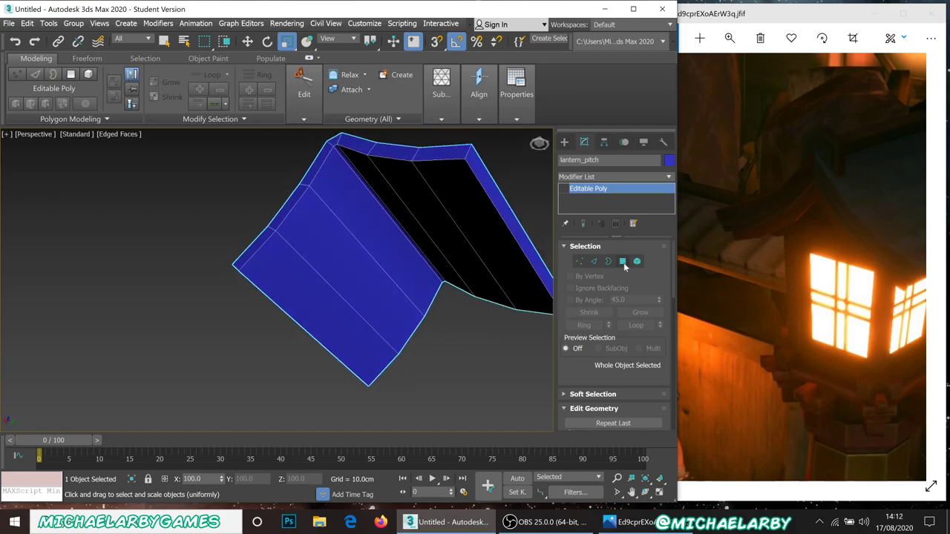
pyautogui.click(622, 261)
pyautogui.click(470, 220)
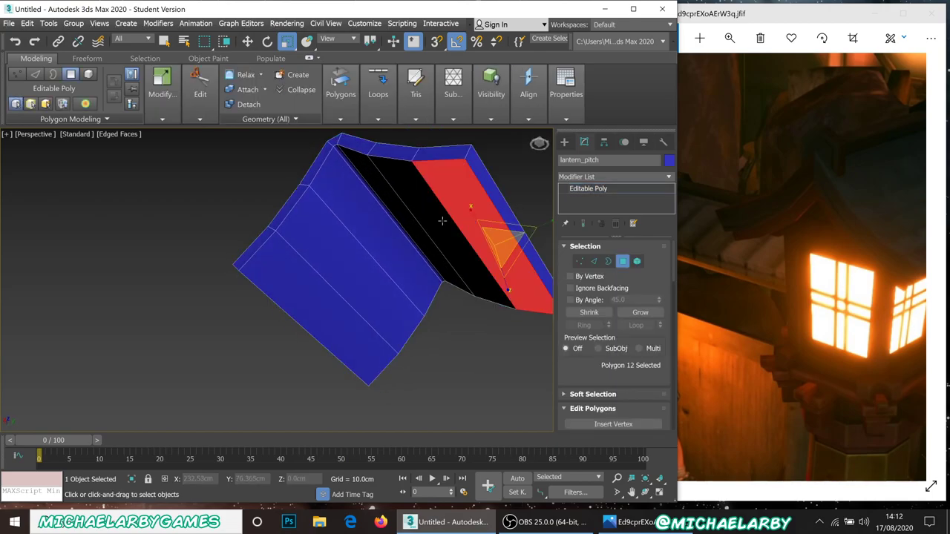
pyautogui.keyDown('ctrl'); pyautogui.click(443, 222); pyautogui.keyUp('ctrl')
pyautogui.keyDown('ctrl'); pyautogui.click(402, 219); pyautogui.keyUp('ctrl')
pyautogui.keyDown('ctrl'); pyautogui.click(390, 218); pyautogui.keyUp('ctrl')
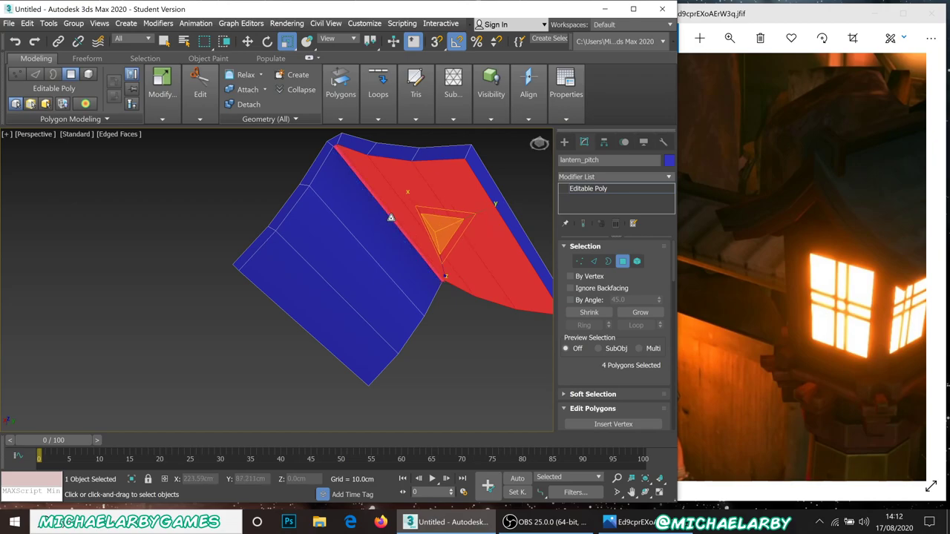
pyautogui.keyDown('ctrl'); pyautogui.click(374, 234); pyautogui.keyUp('ctrl')
pyautogui.keyDown('ctrl'); pyautogui.click(357, 265); pyautogui.keyUp('ctrl')
pyautogui.keyDown('ctrl'); pyautogui.click(297, 303); pyautogui.keyUp('ctrl')
pyautogui.moveTo(359, 251)
pyautogui.keyDown('alt'); pyautogui.mouseDown(button='middle')
pyautogui.moveTo(378, 275)
pyautogui.moveTo(339, 250)
pyautogui.moveTo(356, 240)
pyautogui.mouseUp(button='middle'); pyautogui.keyUp('alt')
# Inset the selected underside polygons as a group by 1.742 cm
pyautogui.scroll(-3, 629, 383)
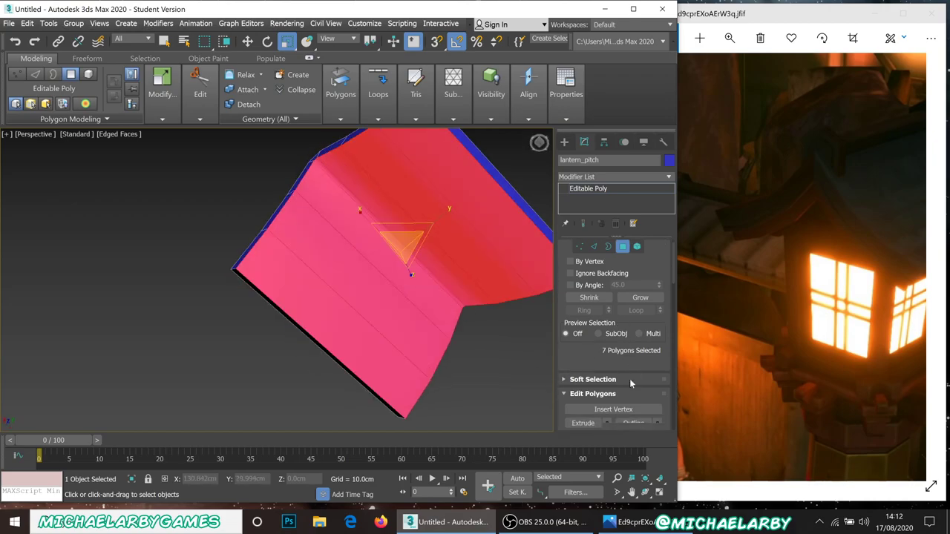
pyautogui.click(657, 378)
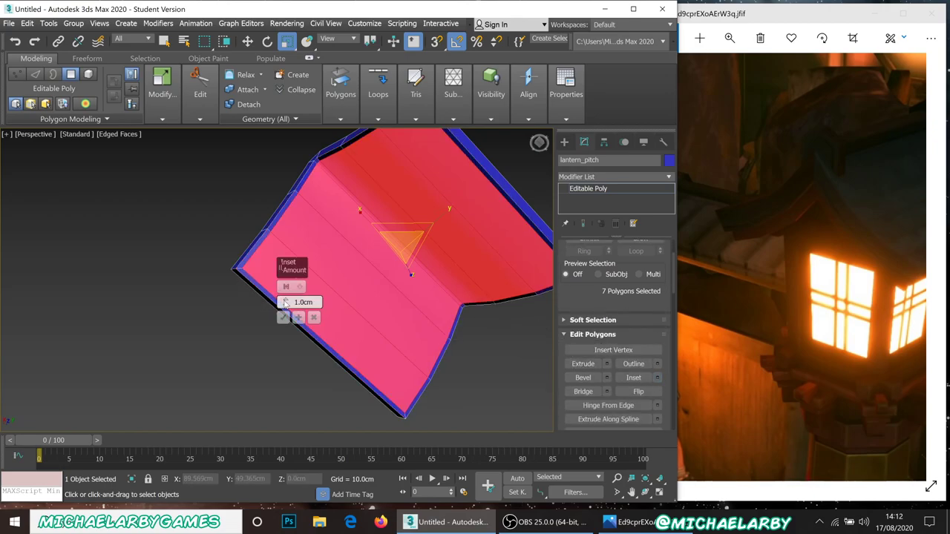
pyautogui.moveTo(284, 299); pyautogui.dragTo(285, 300)
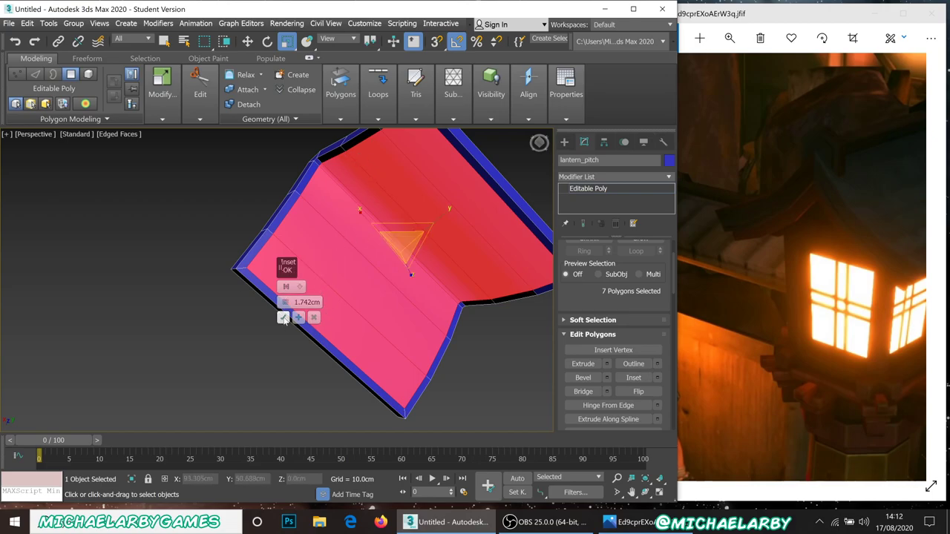
pyautogui.click(283, 318)
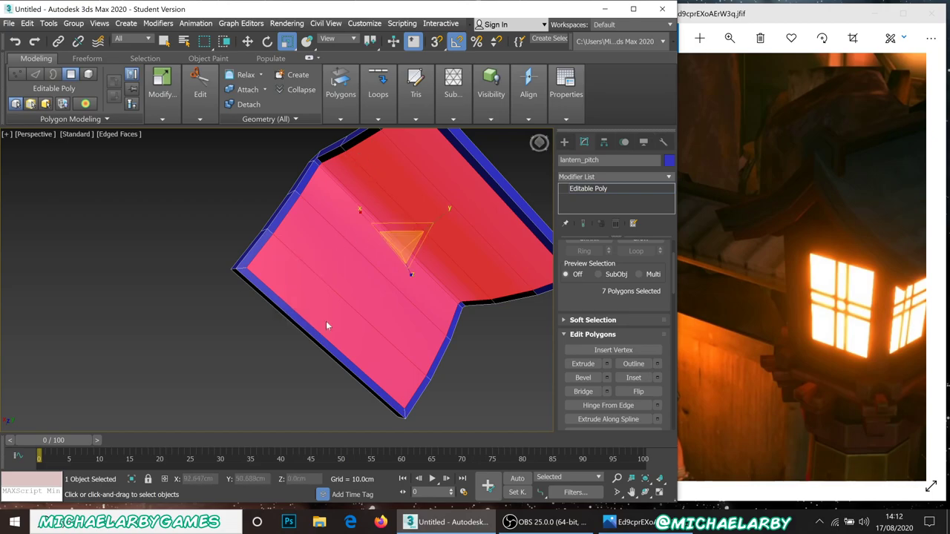
# Start extruding the inset underside polygons, trying the Local Normal type with a height of 1.69 cm
pyautogui.click(607, 364)
pyautogui.keyDown('alt'); pyautogui.moveTo(336, 225); pyautogui.dragTo(351, 253, button='middle'); pyautogui.keyUp('alt')
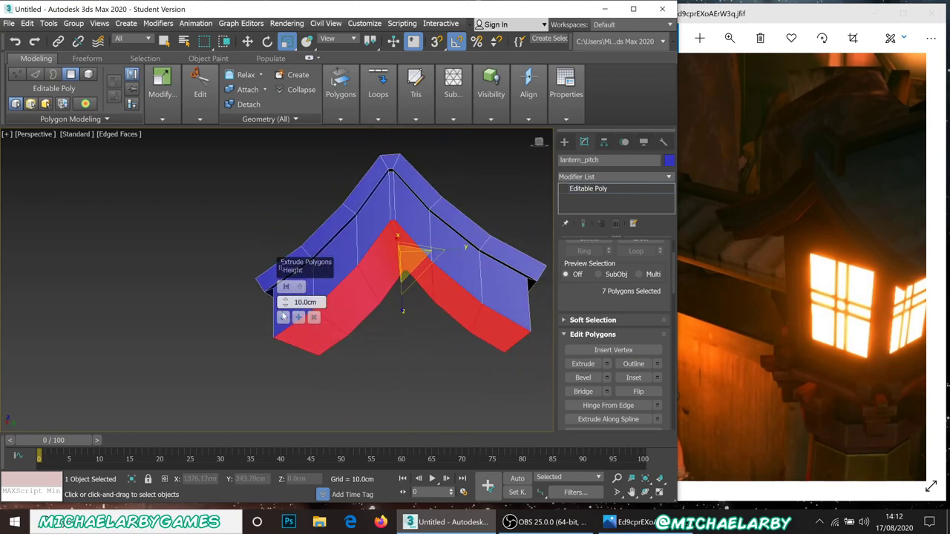
pyautogui.click(299, 286)
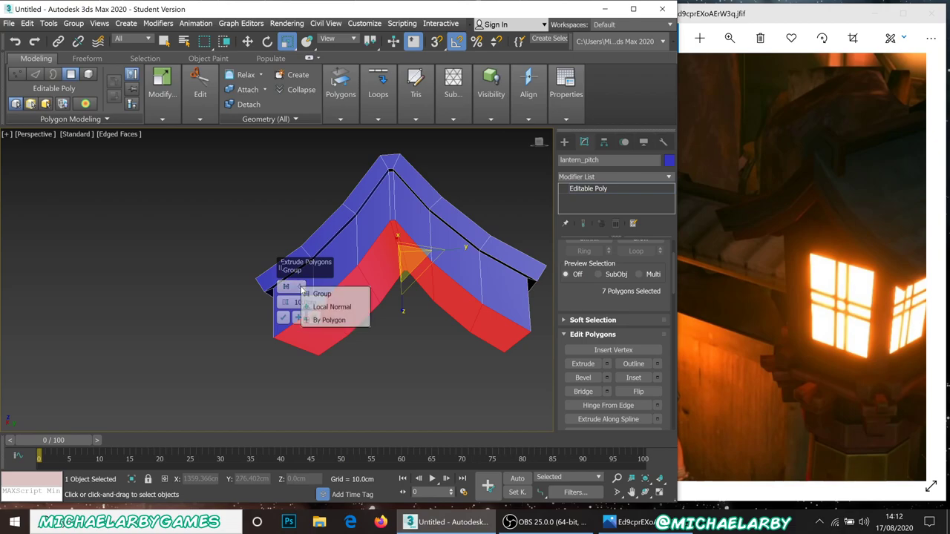
pyautogui.click(319, 307)
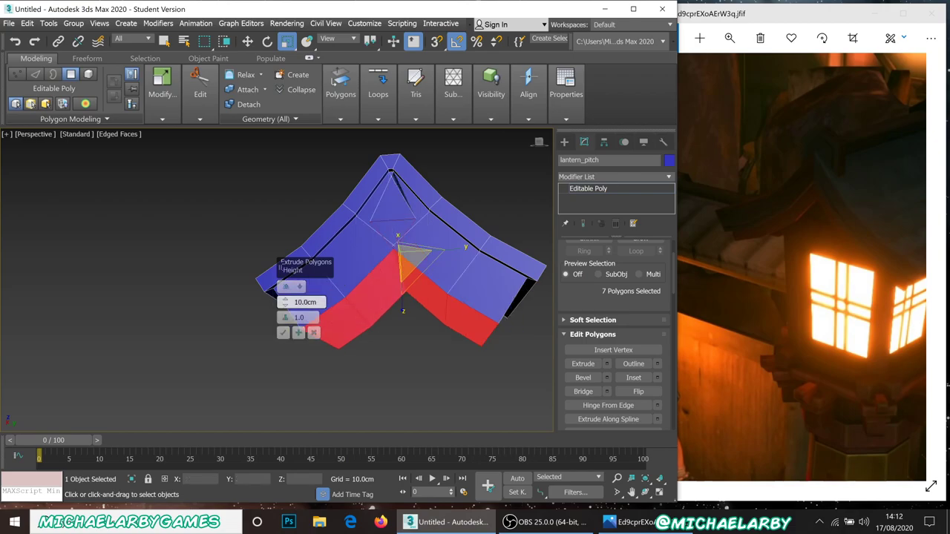
pyautogui.click(300, 287)
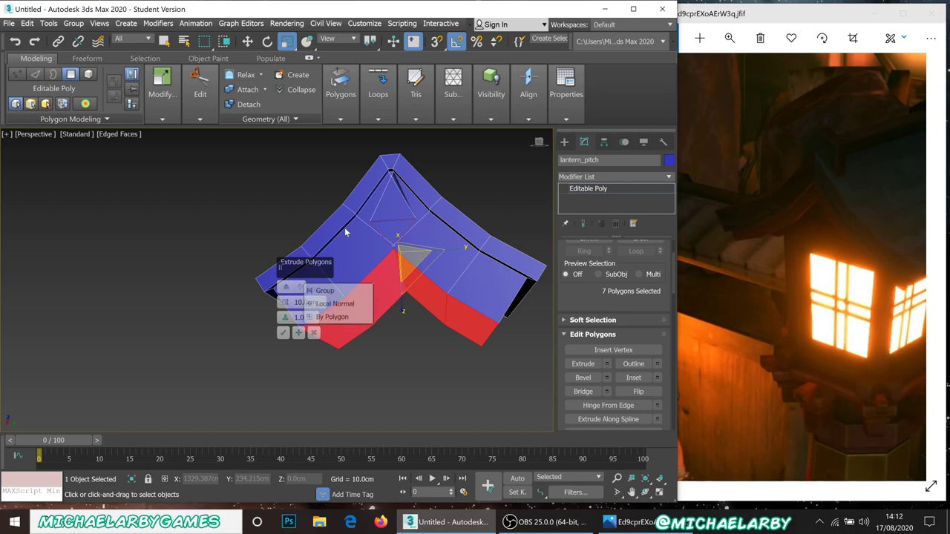
pyautogui.click(297, 303)
pyautogui.moveTo(285, 303); pyautogui.dragTo(295, 334)
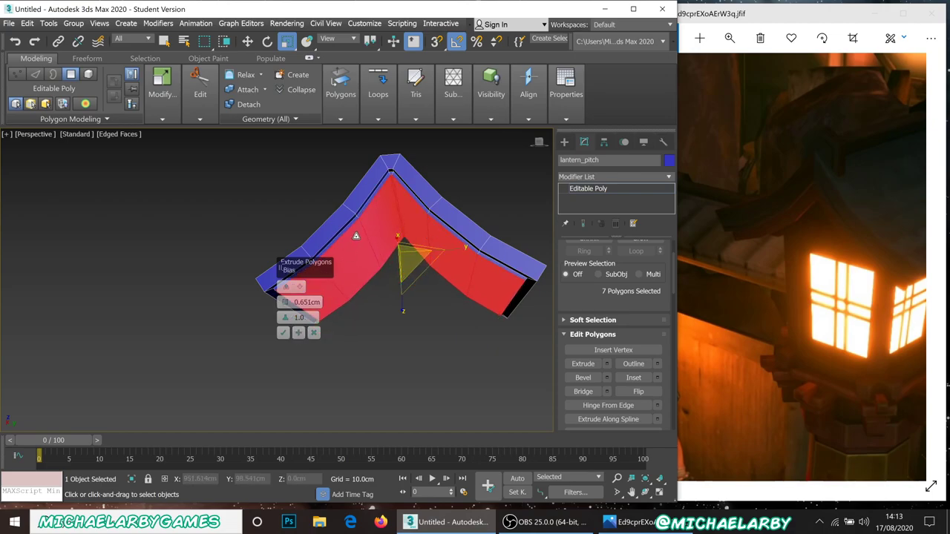
pyautogui.scroll(6, 364, 222)
pyautogui.scroll(2, 446, 192)
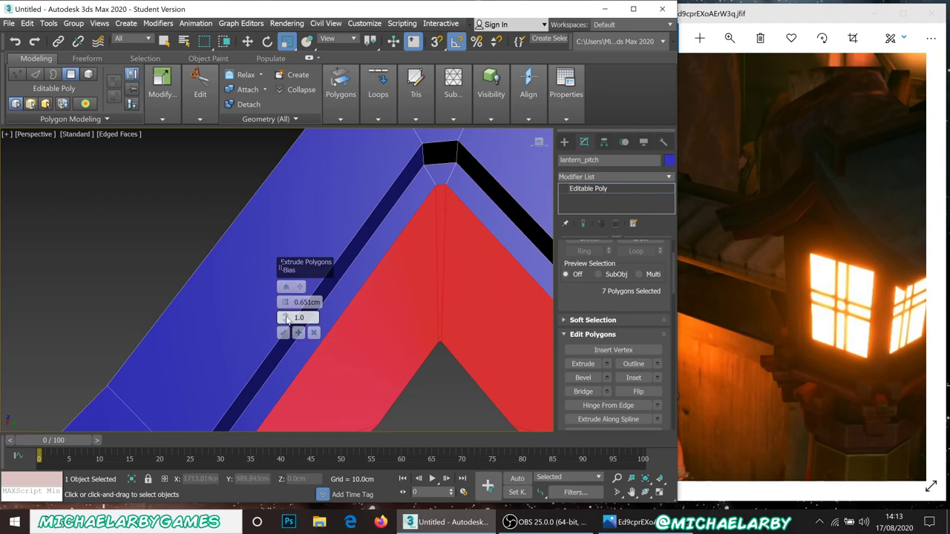
pyautogui.moveTo(284, 302); pyautogui.dragTo(349, 250)
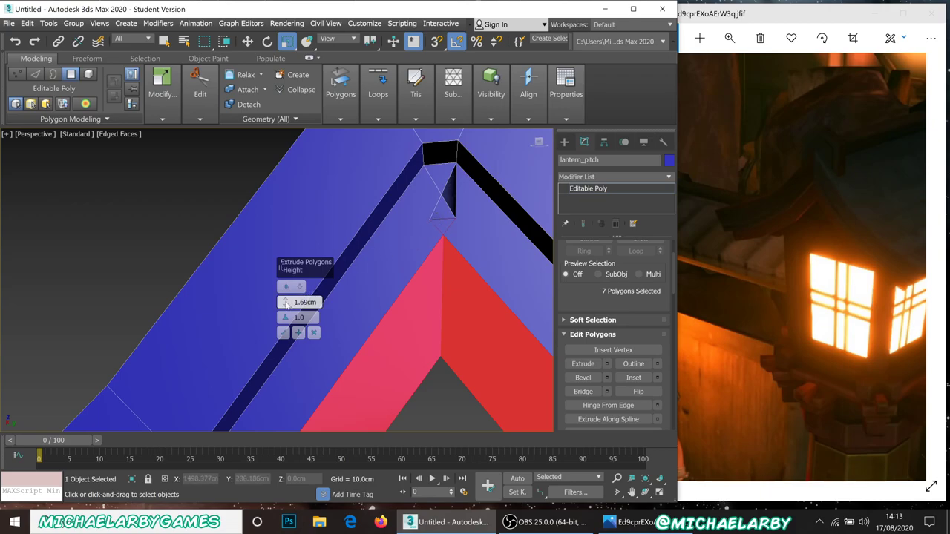
# Switch the underside extrusion to the Group type, set its height to 3.248 cm and apply it
pyautogui.moveTo(294, 294); pyautogui.dragTo(312, 295)
pyautogui.keyDown('alt'); pyautogui.moveTo(419, 204); pyautogui.dragTo(368, 198, button='middle'); pyautogui.keyUp('alt')
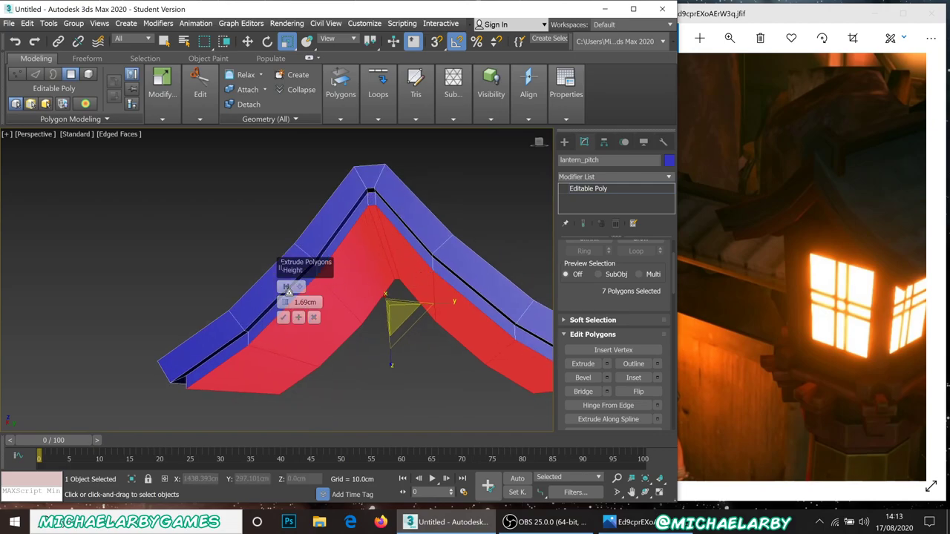
pyautogui.moveTo(285, 301); pyautogui.dragTo(285, 296)
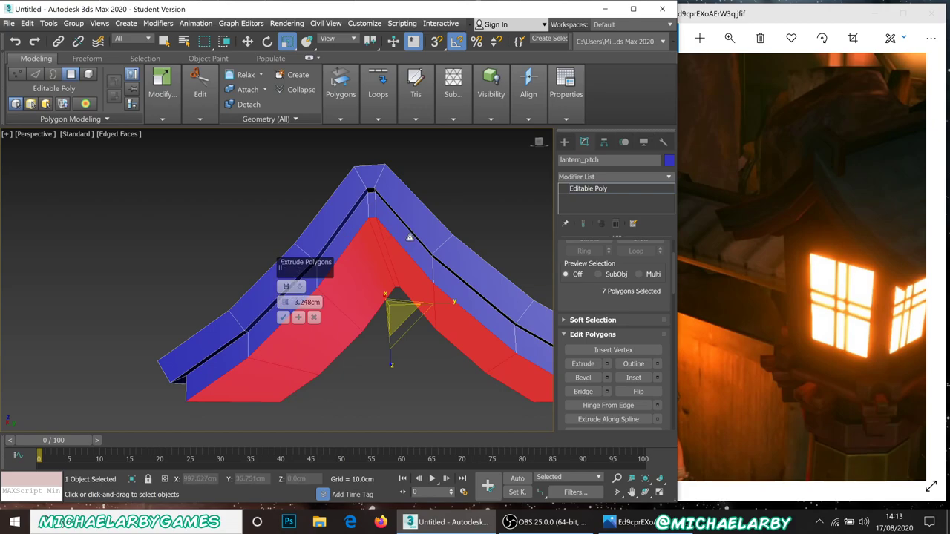
pyautogui.moveTo(411, 241); pyautogui.dragTo(335, 197, button='middle')
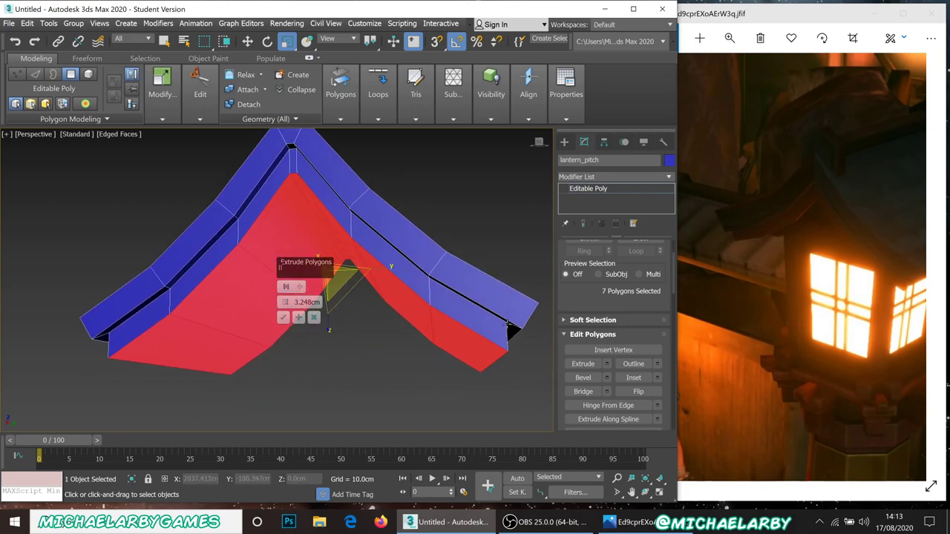
pyautogui.click(282, 317)
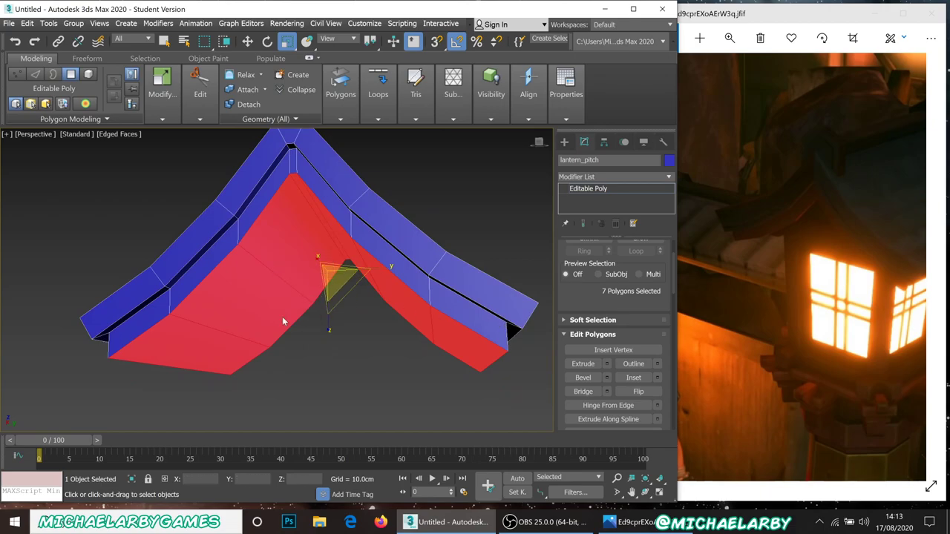
# Deselect the polygons, unhide all objects and check how the layered roof sits on the lantern's gable and eaves
pyautogui.click(384, 355)
pyautogui.rightClick(377, 349)
pyautogui.click(394, 282)
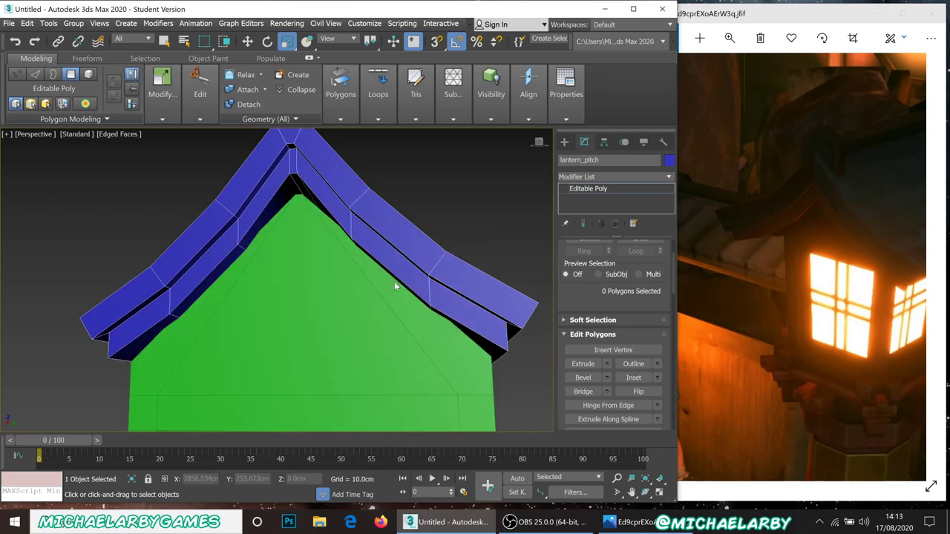
pyautogui.keyDown('alt'); pyautogui.moveTo(357, 218); pyautogui.dragTo(368, 236, button='middle'); pyautogui.keyUp('alt')
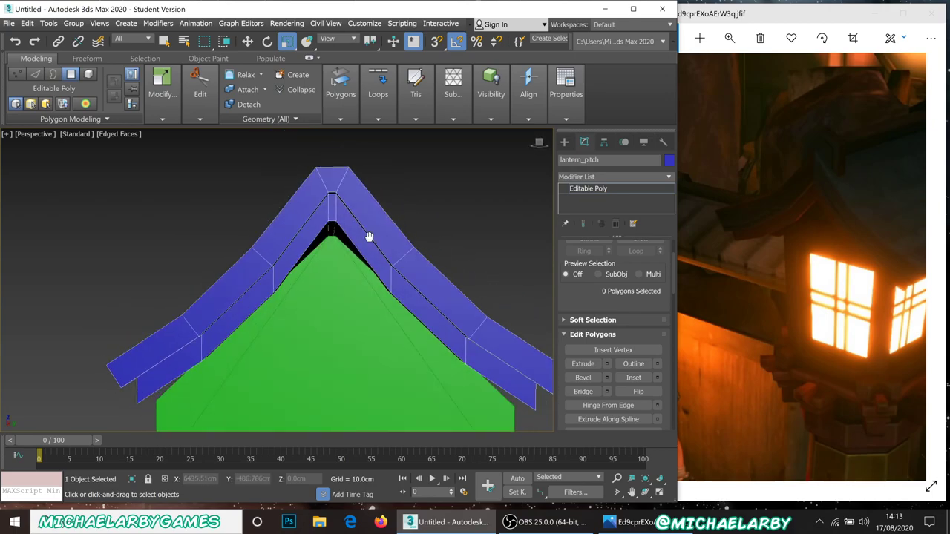
pyautogui.moveTo(402, 266); pyautogui.dragTo(382, 195, button='middle')
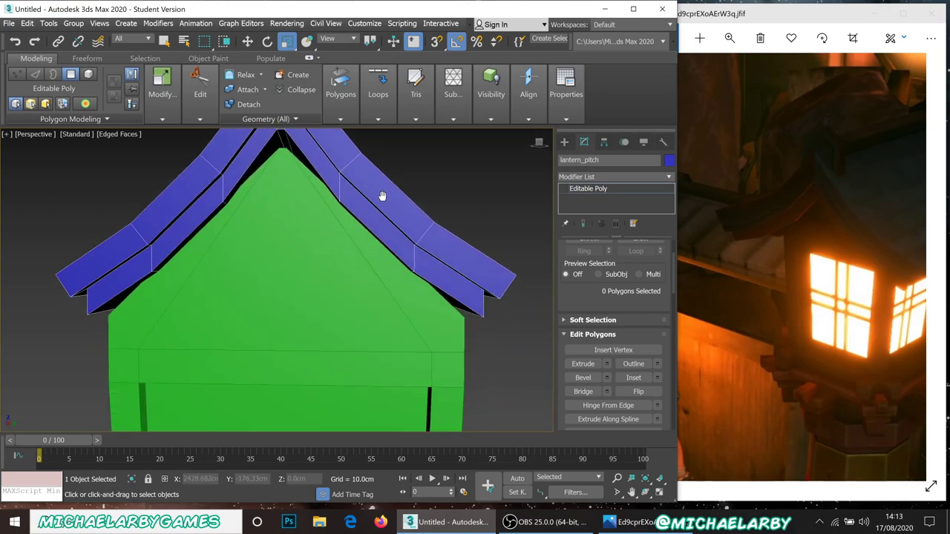
pyautogui.moveTo(446, 283); pyautogui.dragTo(494, 321, button='middle')
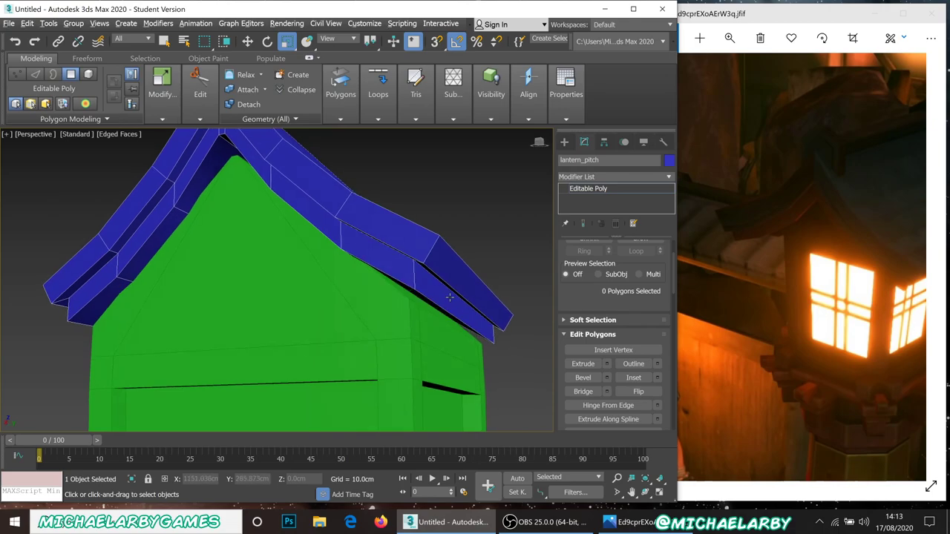
pyautogui.keyDown('alt'); pyautogui.moveTo(447, 296); pyautogui.dragTo(458, 304, button='middle'); pyautogui.keyUp('alt')
pyautogui.keyDown('alt'); pyautogui.moveTo(481, 343); pyautogui.dragTo(466, 334, button='middle'); pyautogui.keyUp('alt')
# Try to pull the two bottom eave edges of the roof's underside layer inward by scaling them along Y
pyautogui.scroll(4, 606, 291)
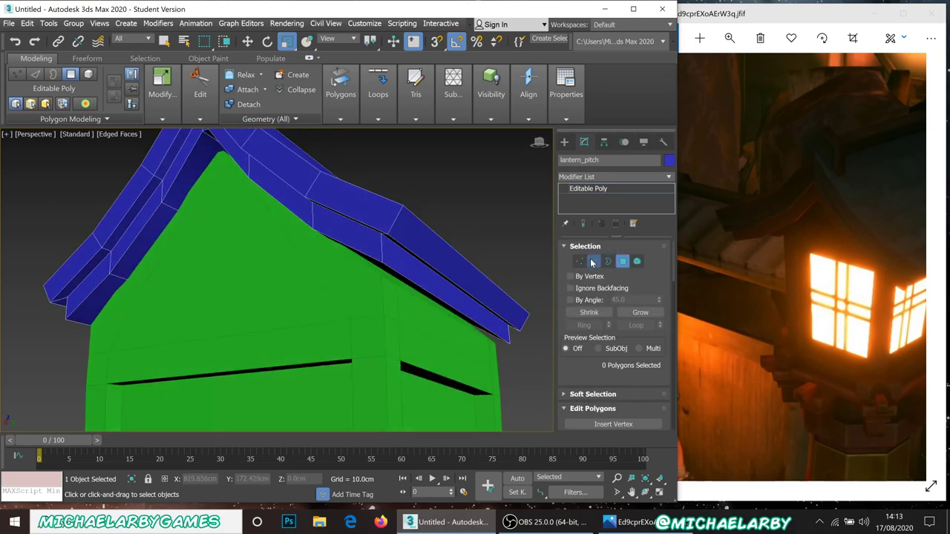
pyautogui.click(594, 261)
pyautogui.click(278, 272)
pyautogui.keyDown('alt'); pyautogui.moveTo(279, 273); pyautogui.dragTo(317, 246, button='middle'); pyautogui.keyUp('alt')
pyautogui.keyDown('ctrl'); pyautogui.click(192, 200); pyautogui.keyUp('ctrl')
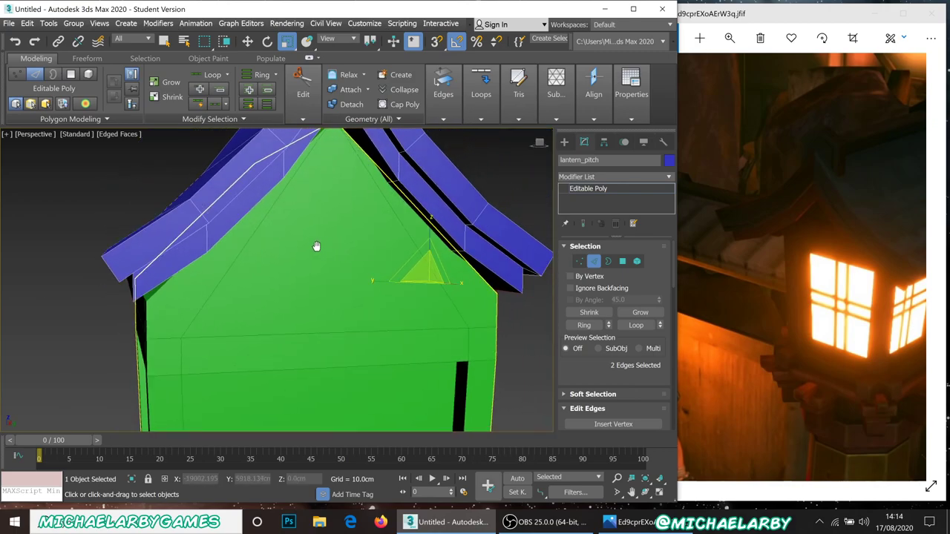
pyautogui.moveTo(379, 281); pyautogui.dragTo(379, 280)
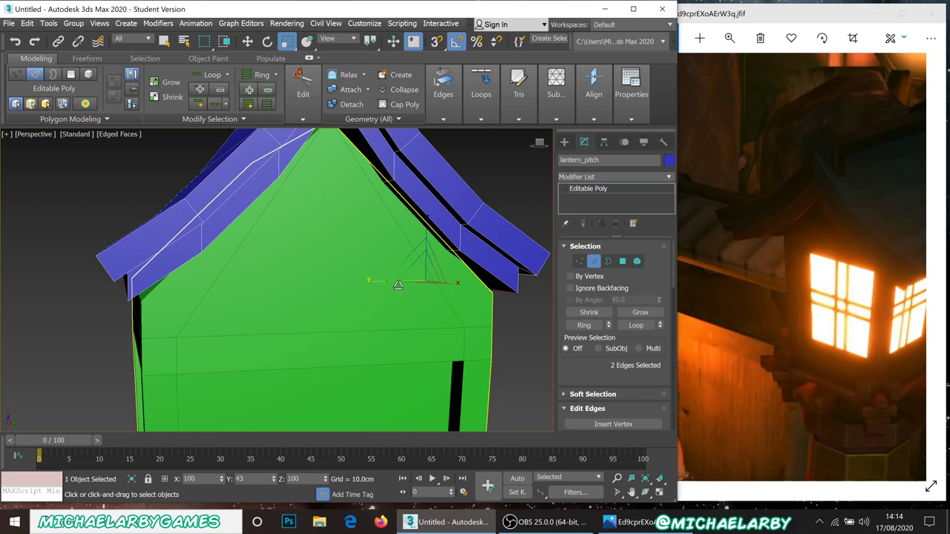
pyautogui.keyDown('alt'); pyautogui.moveTo(394, 287); pyautogui.dragTo(258, 238, button='middle'); pyautogui.keyUp('alt')
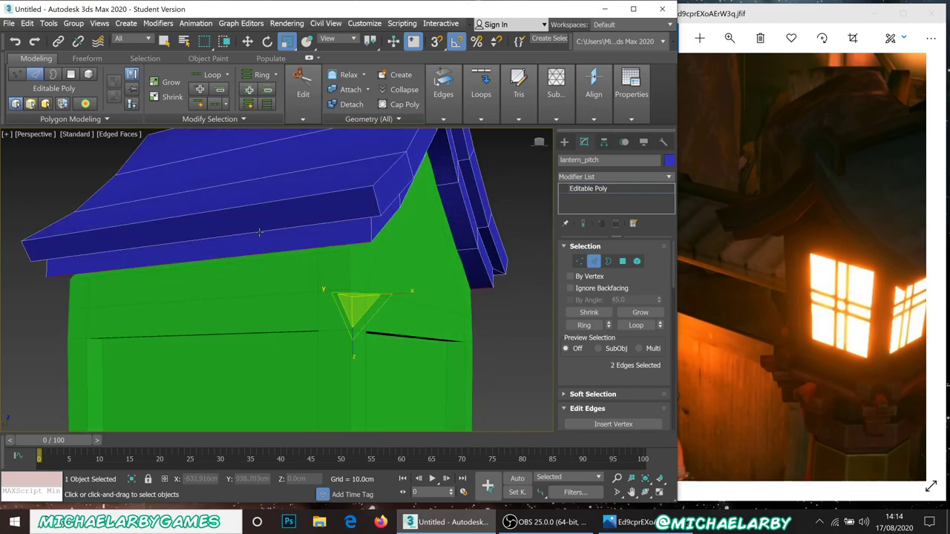
pyautogui.keyDown('alt'); pyautogui.moveTo(460, 275); pyautogui.dragTo(369, 267, button='middle'); pyautogui.keyUp('alt')
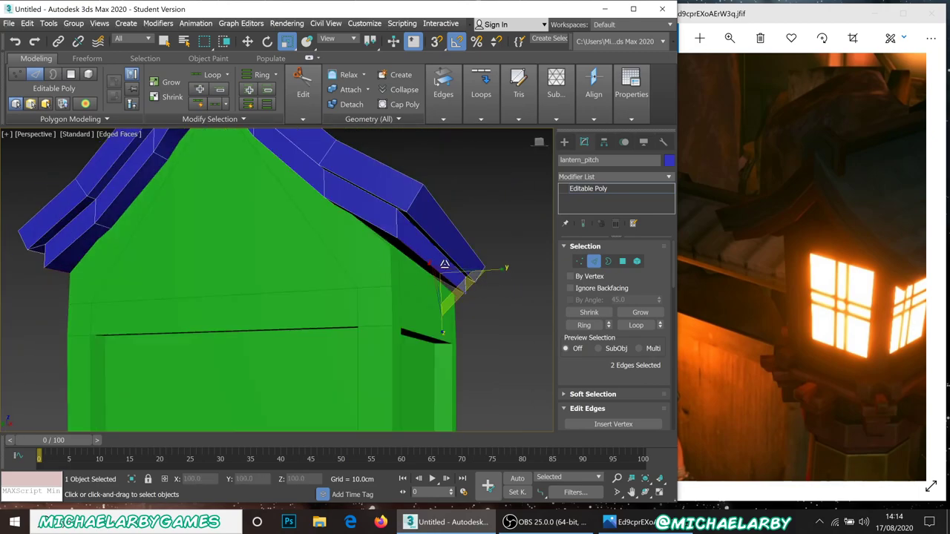
# Select the four outer bottom corner vertices of the roof's underside layer and scale them to about 89 percent along Y
pyautogui.click(579, 262)
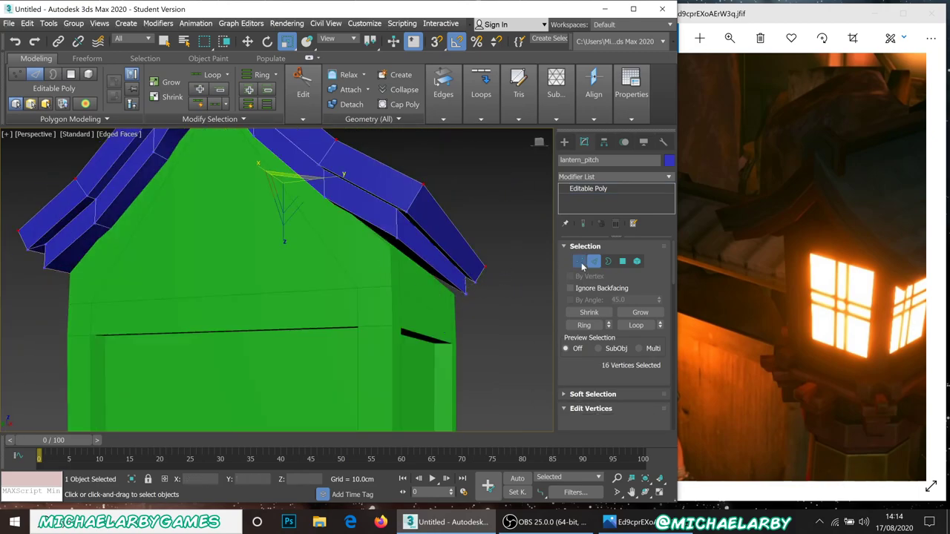
pyautogui.click(395, 237)
pyautogui.keyDown('ctrl'); pyautogui.click(466, 297); pyautogui.keyUp('ctrl')
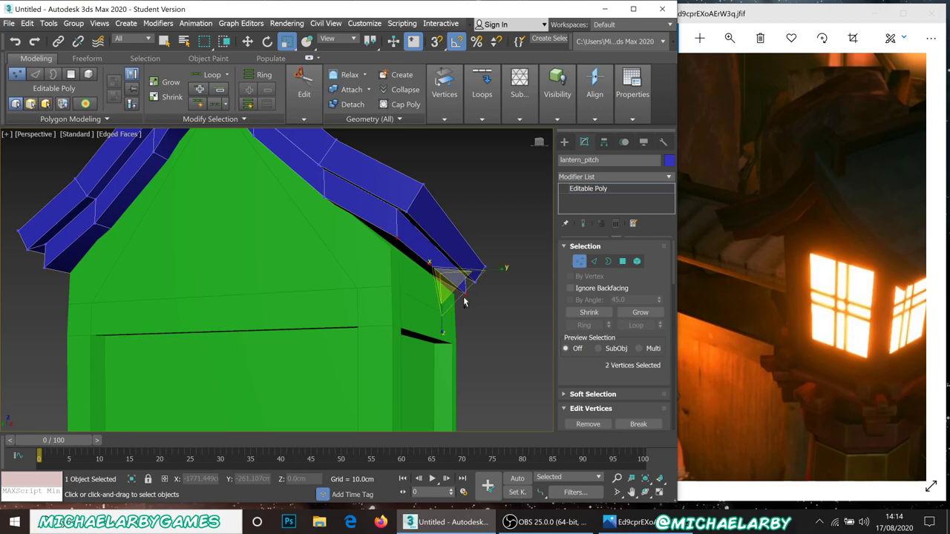
pyautogui.keyDown('ctrl'); pyautogui.click(42, 269); pyautogui.keyUp('ctrl')
pyautogui.keyDown('alt'); pyautogui.moveTo(42, 269); pyautogui.dragTo(254, 318, button='middle'); pyautogui.keyUp('alt')
pyautogui.scroll(3, 284, 340)
pyautogui.keyDown('ctrl'); pyautogui.click(214, 299); pyautogui.keyUp('ctrl')
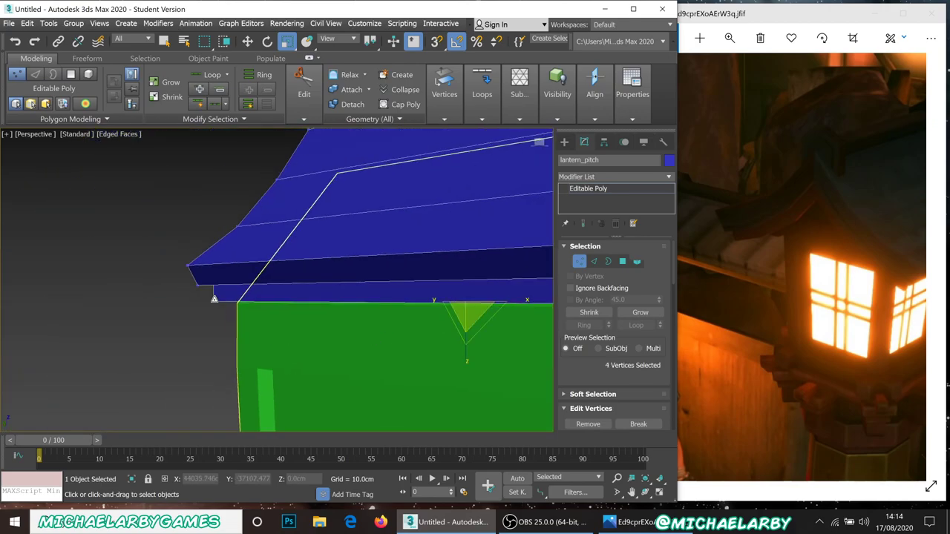
pyautogui.scroll(-5, 319, 299)
pyautogui.keyDown('alt'); pyautogui.moveTo(319, 300); pyautogui.dragTo(297, 290, button='middle'); pyautogui.keyUp('alt')
pyautogui.scroll(5, 339, 299)
pyautogui.scroll(-4, 339, 299)
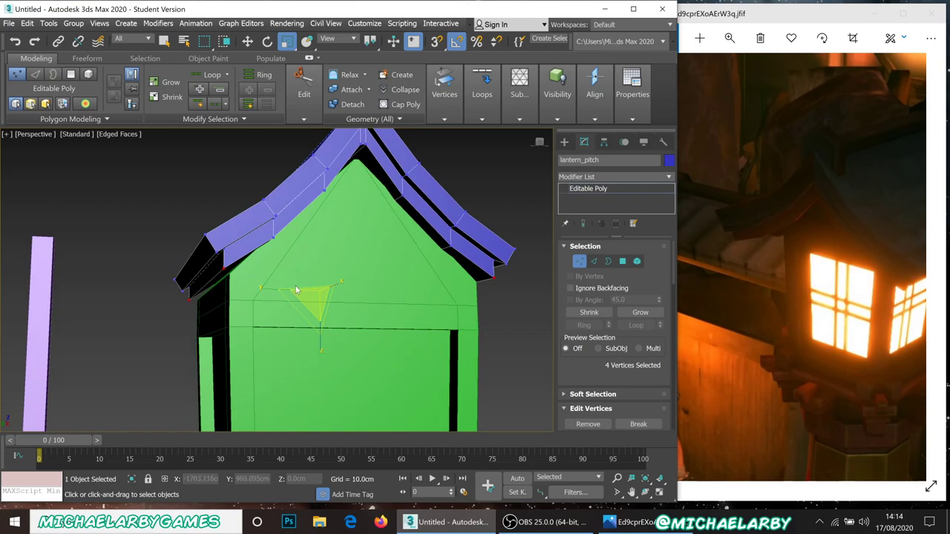
pyautogui.moveTo(271, 290); pyautogui.dragTo(274, 289)
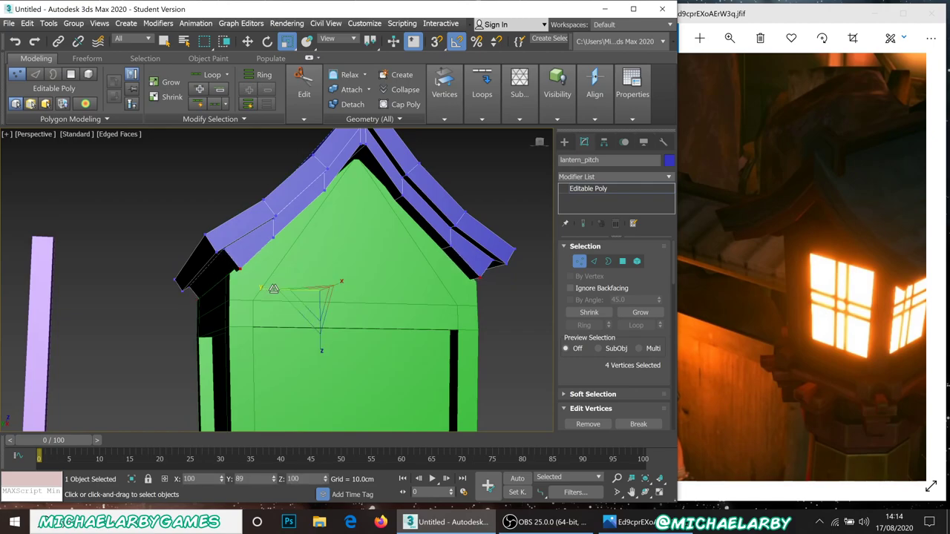
# Raise the four eave corner vertices to about Z 222.388 cm and fine-tune their spread along Y
pyautogui.click(247, 41)
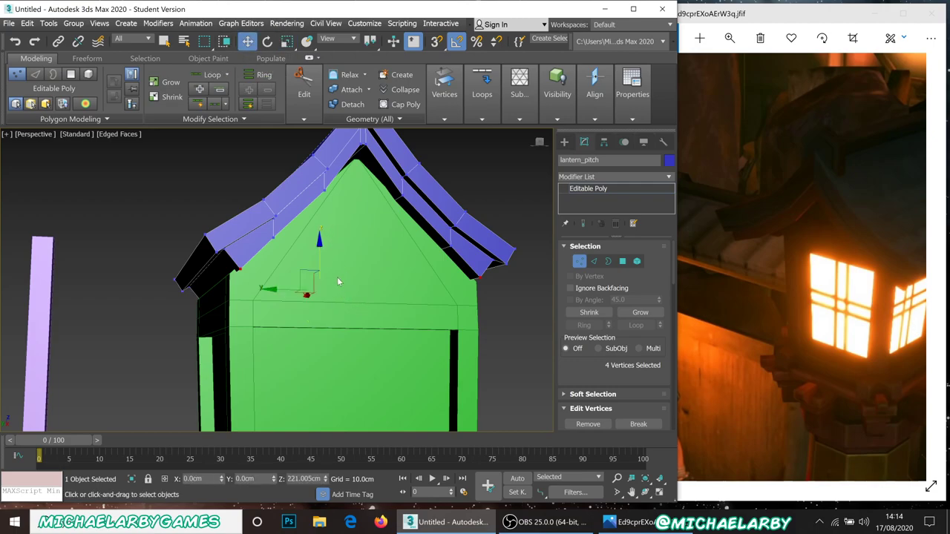
pyautogui.moveTo(317, 254); pyautogui.dragTo(317, 246)
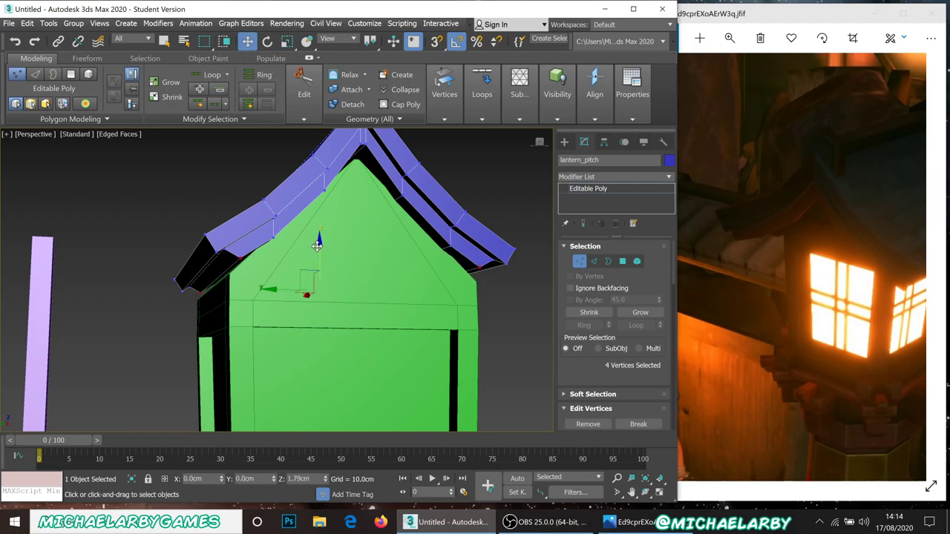
pyautogui.keyDown('alt'); pyautogui.moveTo(317, 245); pyautogui.dragTo(293, 270, button='middle'); pyautogui.keyUp('alt')
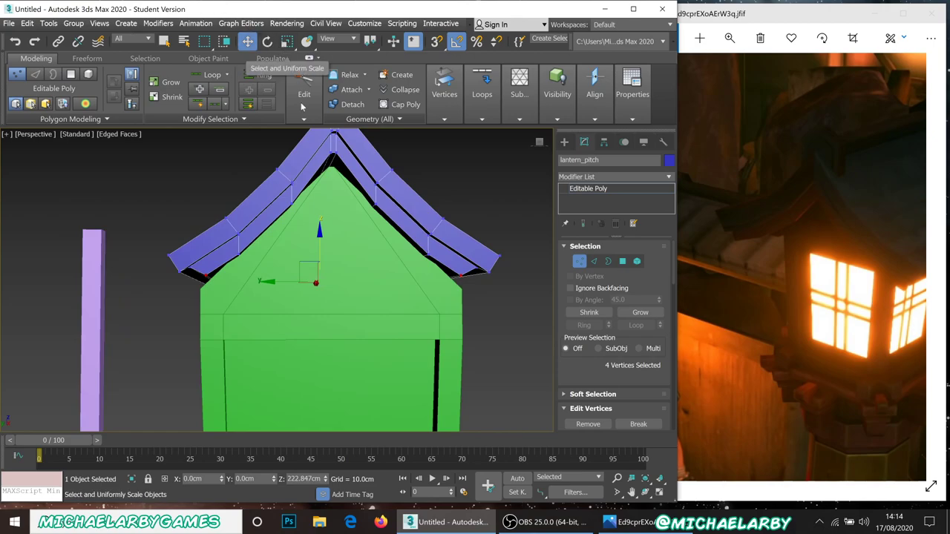
pyautogui.moveTo(318, 245); pyautogui.dragTo(310, 250)
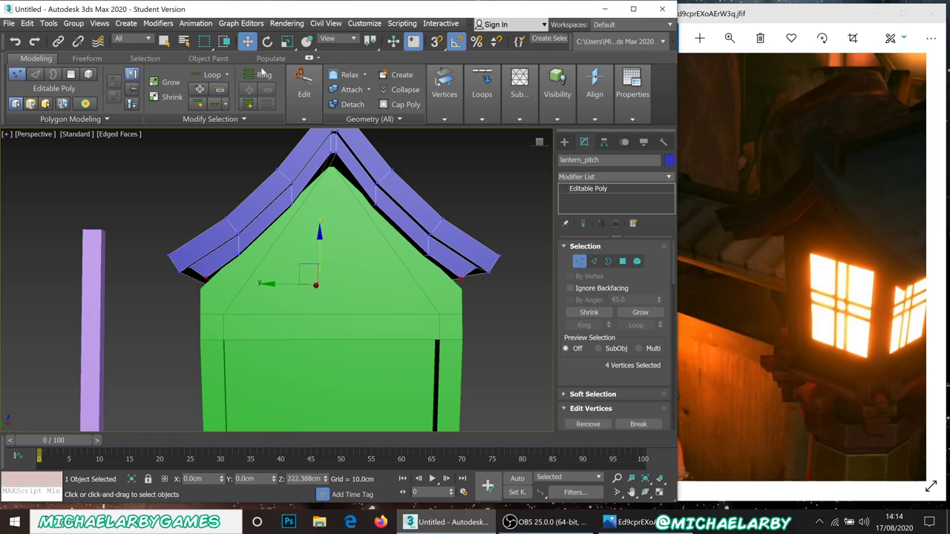
pyautogui.click(286, 41)
pyautogui.moveTo(267, 283); pyautogui.dragTo(266, 280)
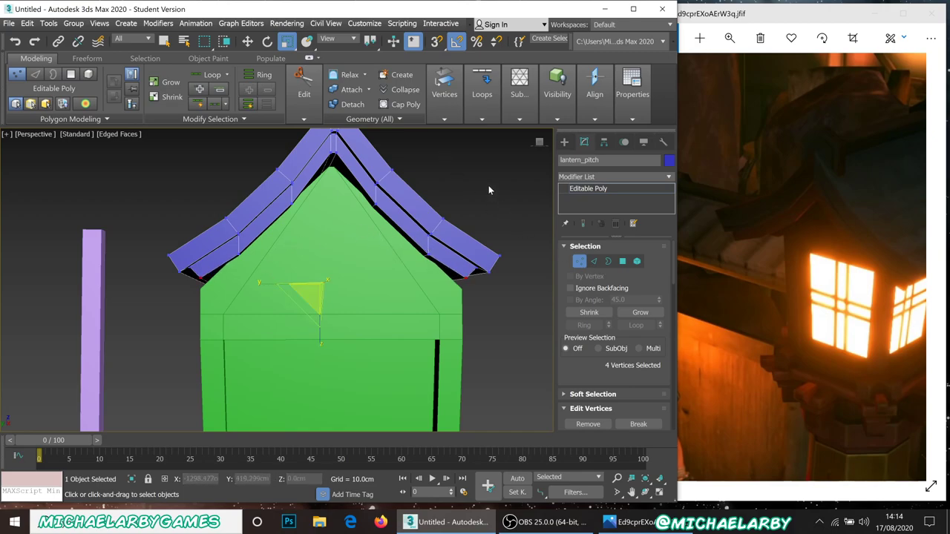
pyautogui.click(504, 224)
# Try widening the roof at object level to about 108 percent along Y, and undo the scaling
pyautogui.moveTo(460, 240); pyautogui.dragTo(269, 206, button='middle')
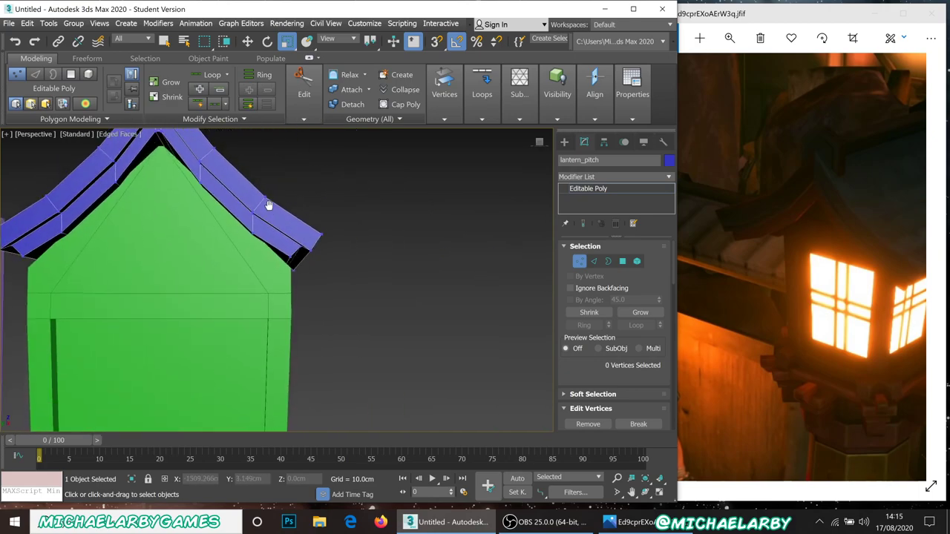
pyautogui.keyDown('alt'); pyautogui.moveTo(260, 243); pyautogui.dragTo(286, 223, button='middle'); pyautogui.keyUp('alt')
pyautogui.scroll(-2, 284, 220)
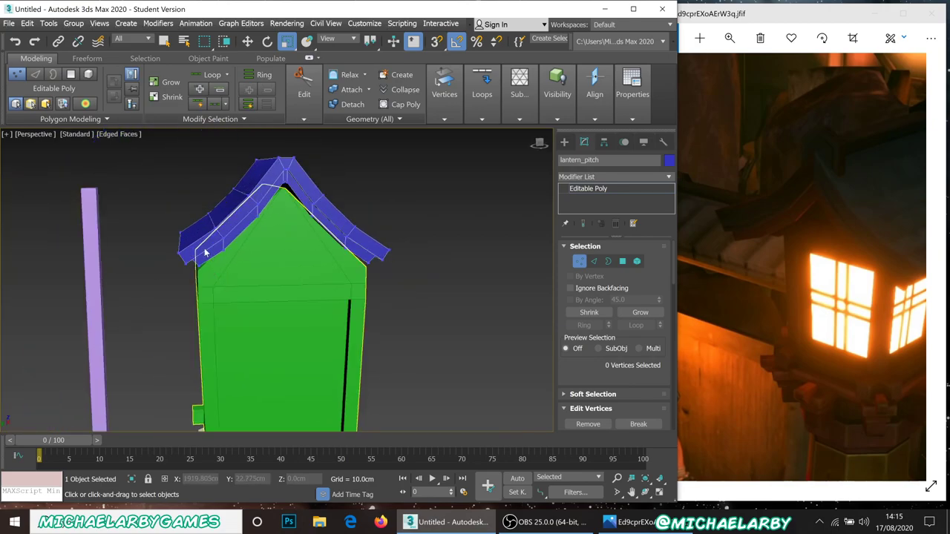
pyautogui.scroll(5, 212, 262)
pyautogui.scroll(-3, 213, 267)
pyautogui.keyDown('alt'); pyautogui.moveTo(210, 272); pyautogui.dragTo(242, 258, button='middle'); pyautogui.keyUp('alt')
pyautogui.rightClick(214, 220)
pyautogui.click(182, 205)
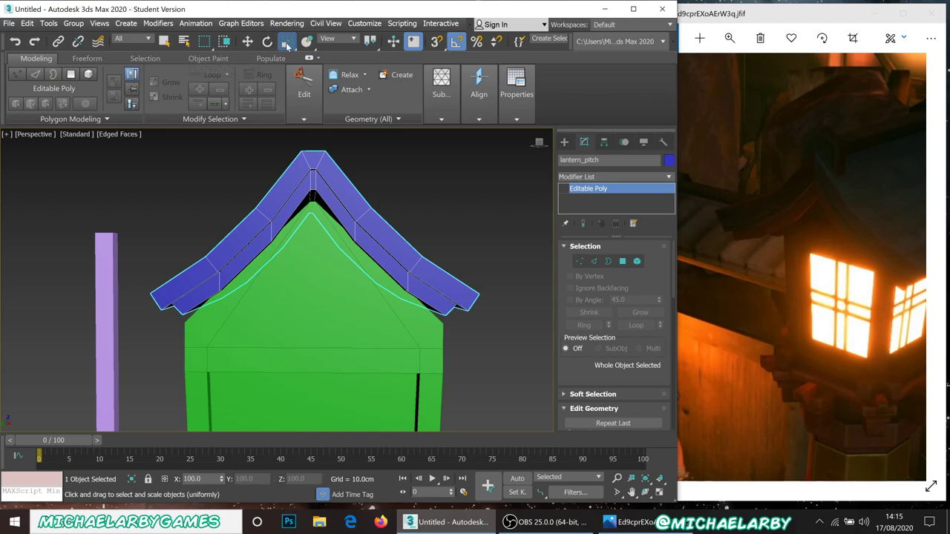
pyautogui.keyDown('alt'); pyautogui.moveTo(405, 299); pyautogui.dragTo(362, 408, button='middle'); pyautogui.keyUp('alt')
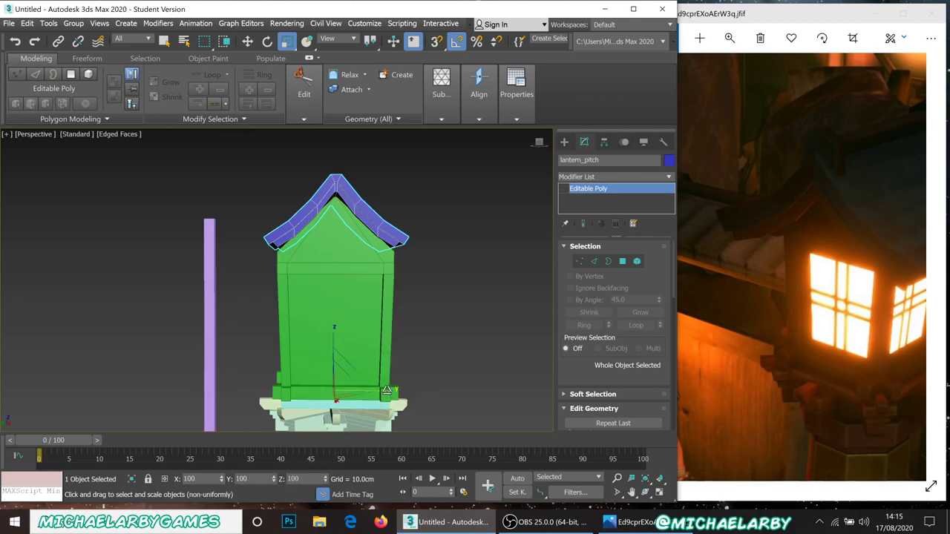
pyautogui.moveTo(387, 393); pyautogui.dragTo(389, 394)
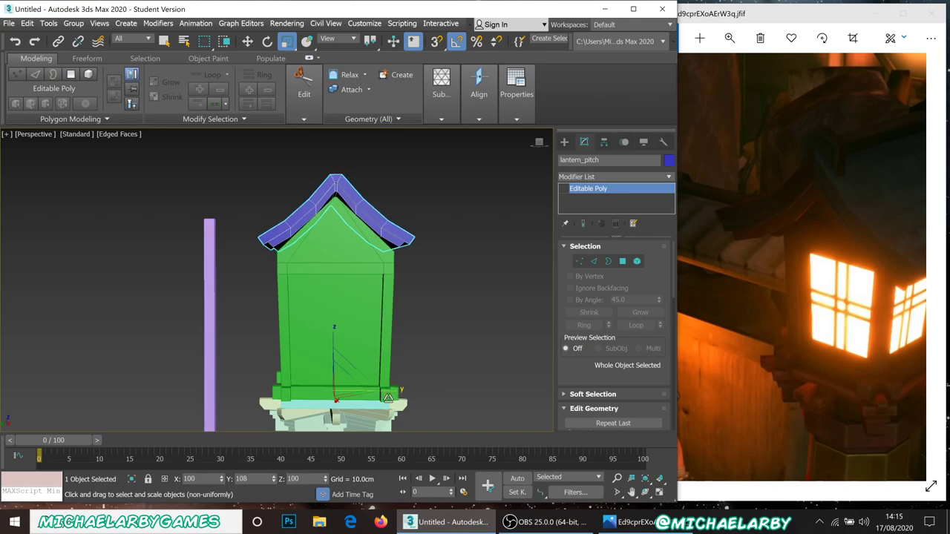
pyautogui.moveTo(388, 397); pyautogui.dragTo(389, 396)
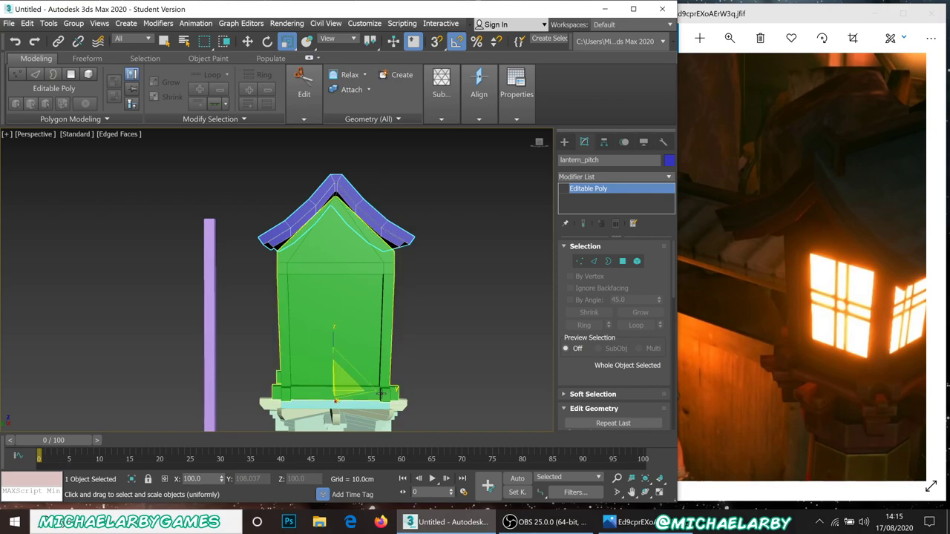
pyautogui.hotkey('ctrl', 'z')
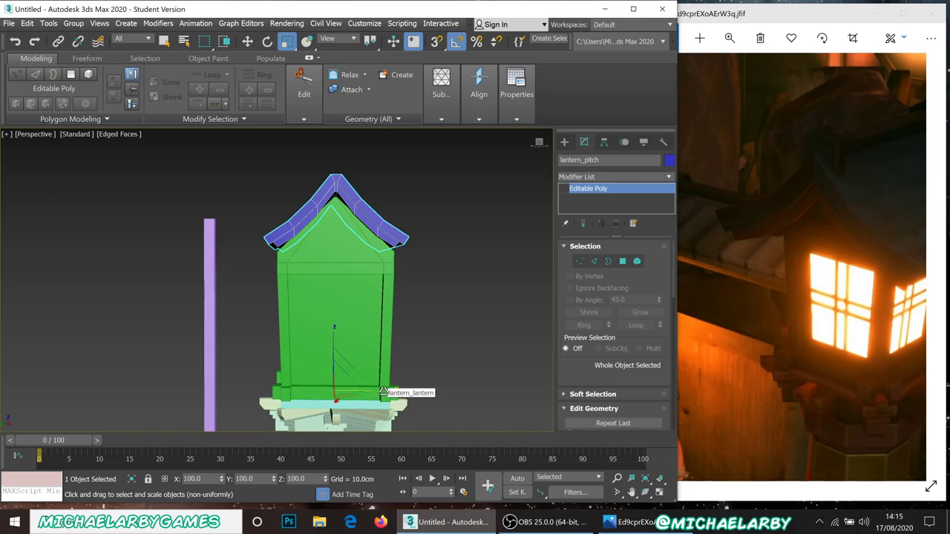
# Select all of the roof's vertices, scale them to about 115 percent along Y, and leave vertex editing
pyautogui.click(579, 262)
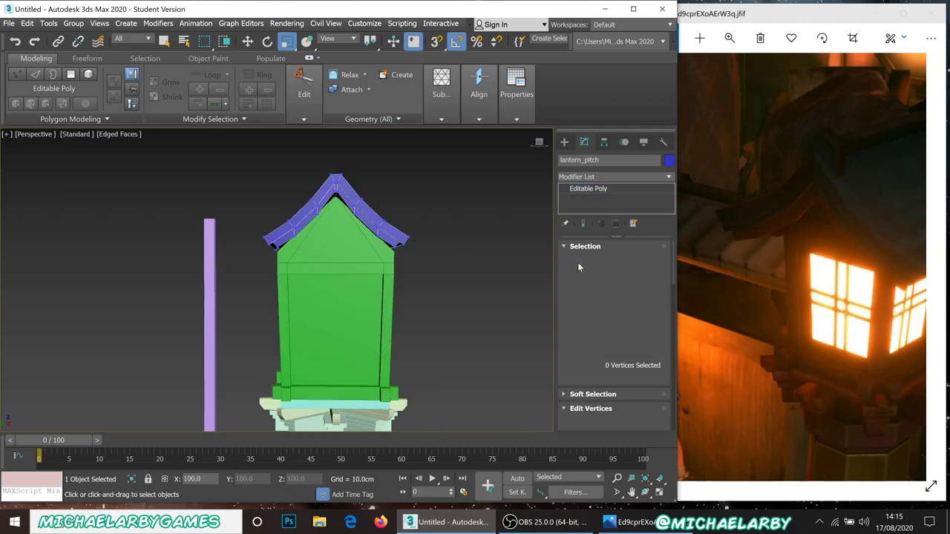
pyautogui.moveTo(266, 168); pyautogui.dragTo(448, 317)
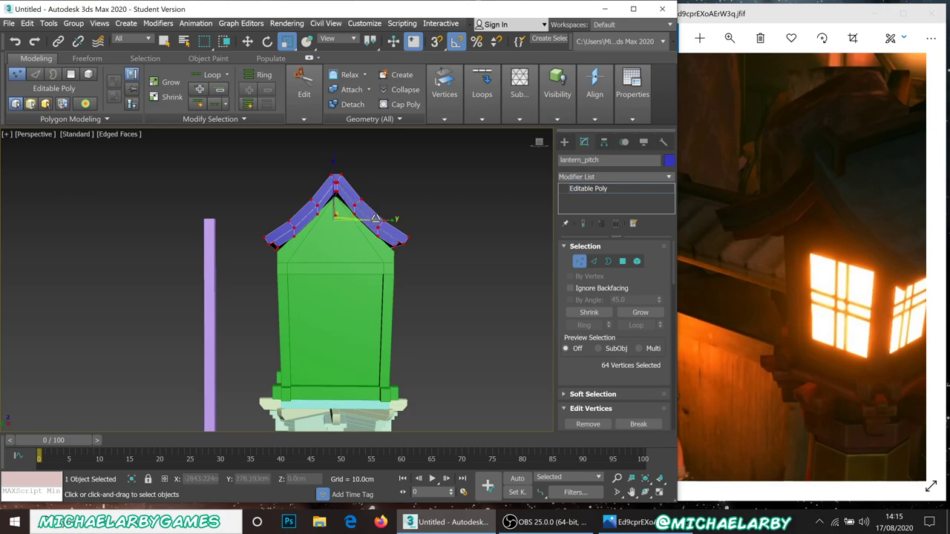
pyautogui.moveTo(377, 220); pyautogui.dragTo(381, 224)
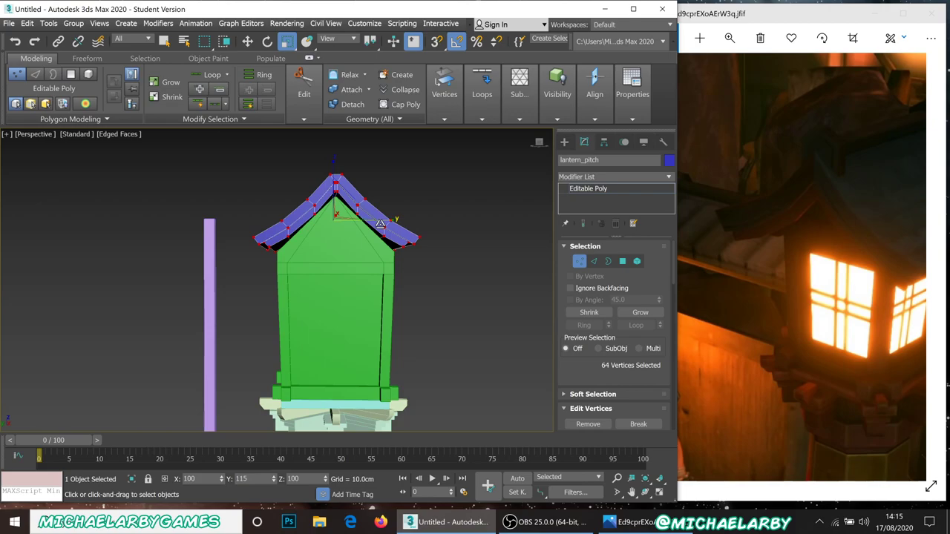
pyautogui.click(579, 261)
pyautogui.moveTo(362, 226)
pyautogui.keyDown('alt'); pyautogui.mouseDown(button='middle')
pyautogui.moveTo(386, 230)
pyautogui.moveTo(345, 223)
pyautogui.moveTo(358, 224)
pyautogui.mouseUp(button='middle'); pyautogui.keyUp('alt')
pyautogui.scroll(5, 358, 224)
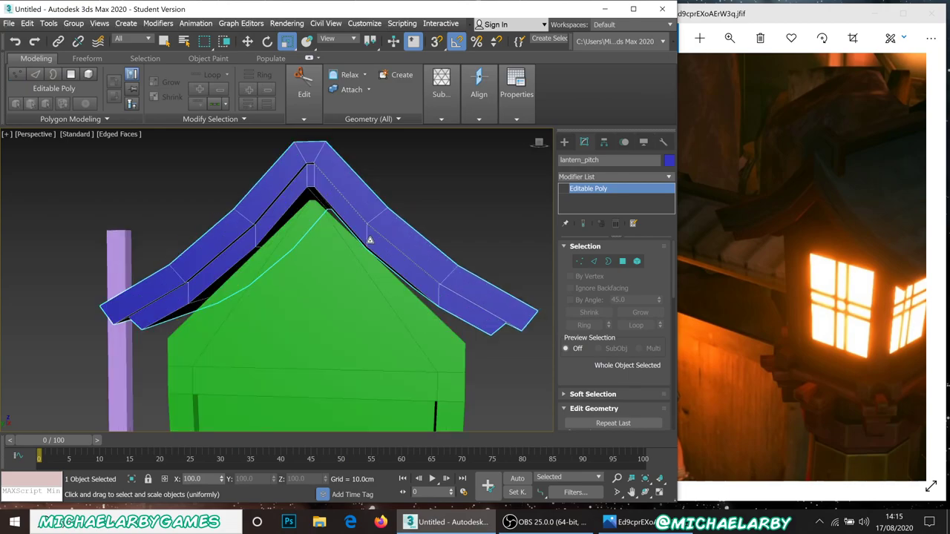
pyautogui.click(469, 223)
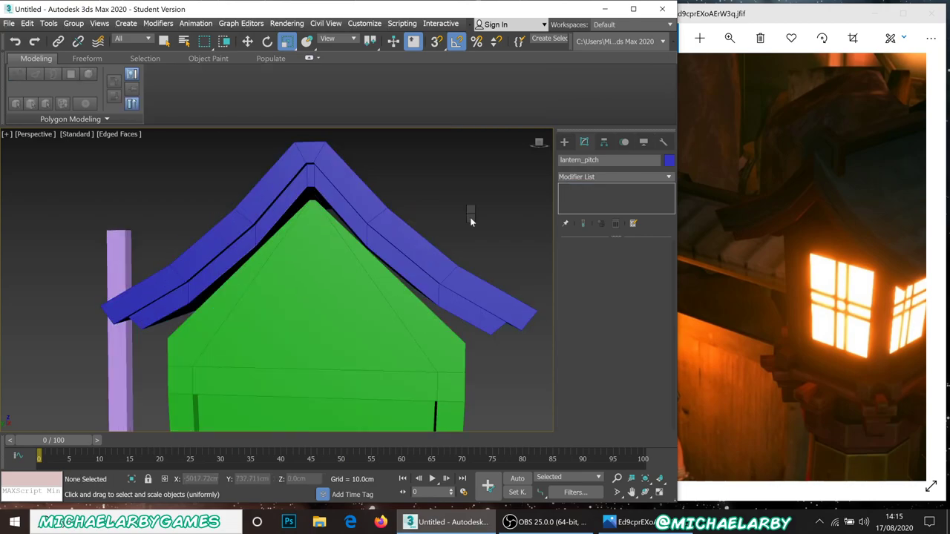
# Center the pivot of the lantern_pitch roof to the object, leaving its geometry in place
pyautogui.click(406, 255)
pyautogui.press('w')
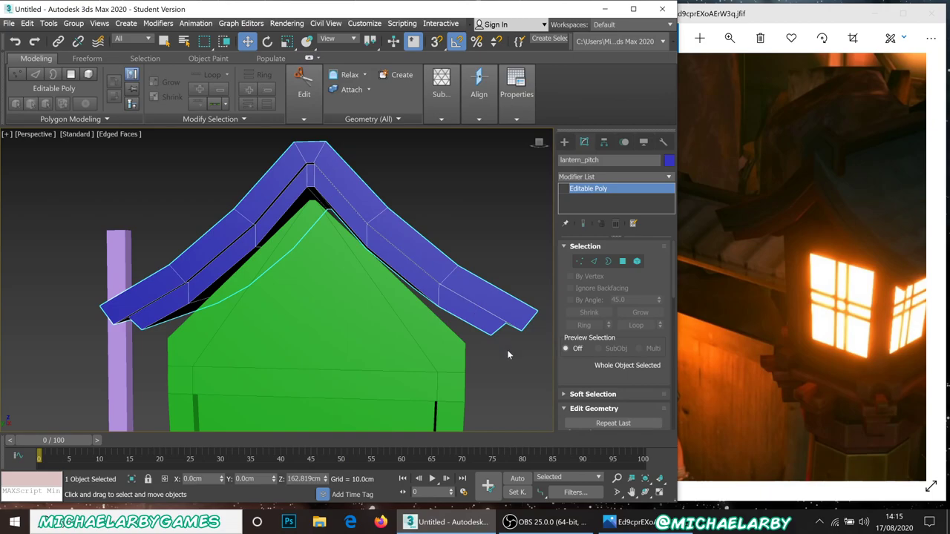
pyautogui.scroll(-5, 306, 161)
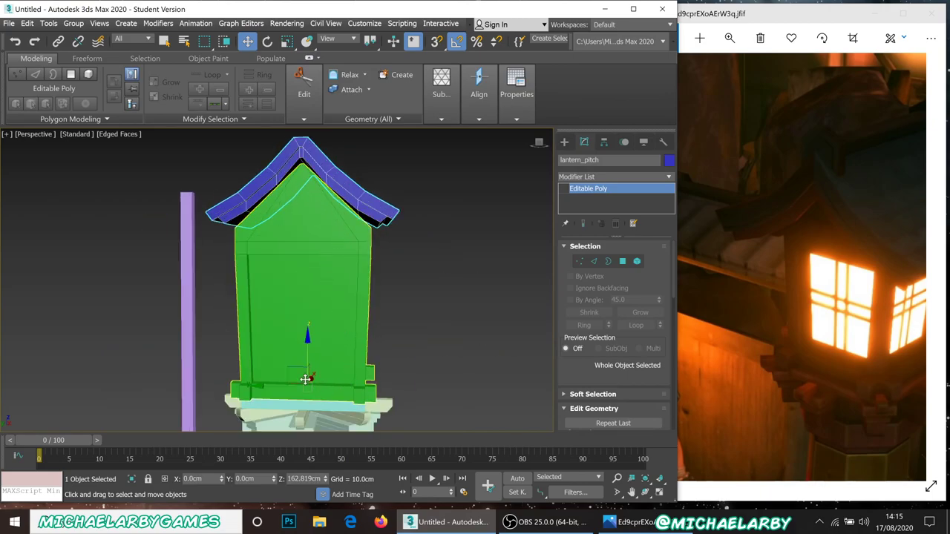
pyautogui.click(604, 143)
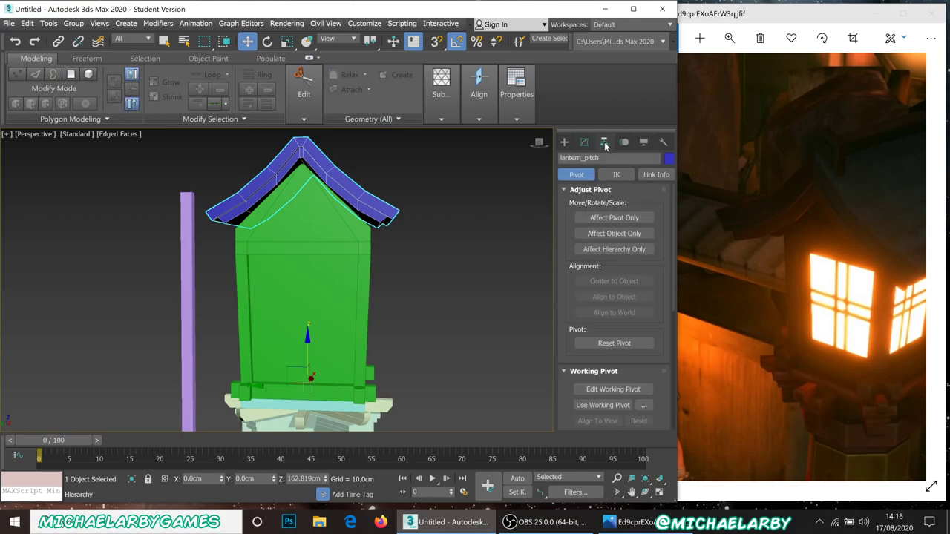
pyautogui.click(610, 218)
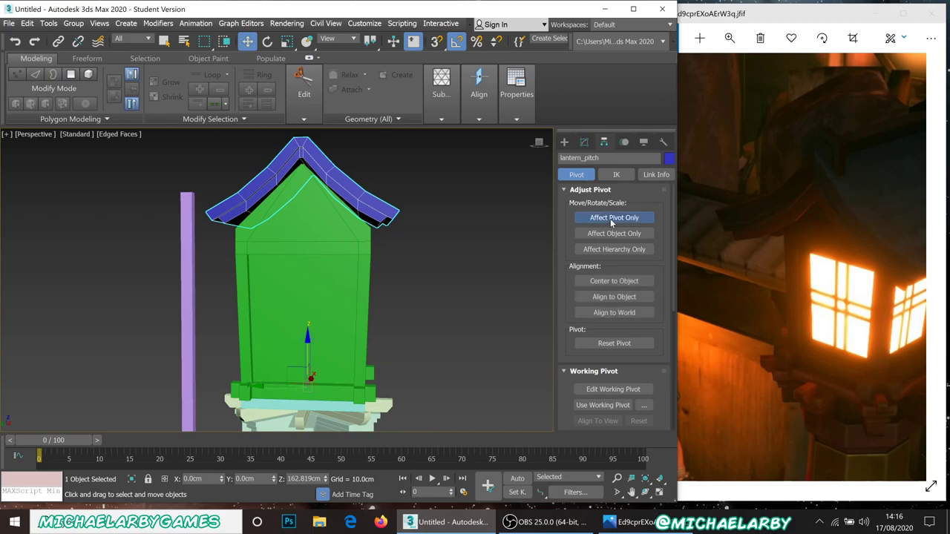
pyautogui.click(623, 281)
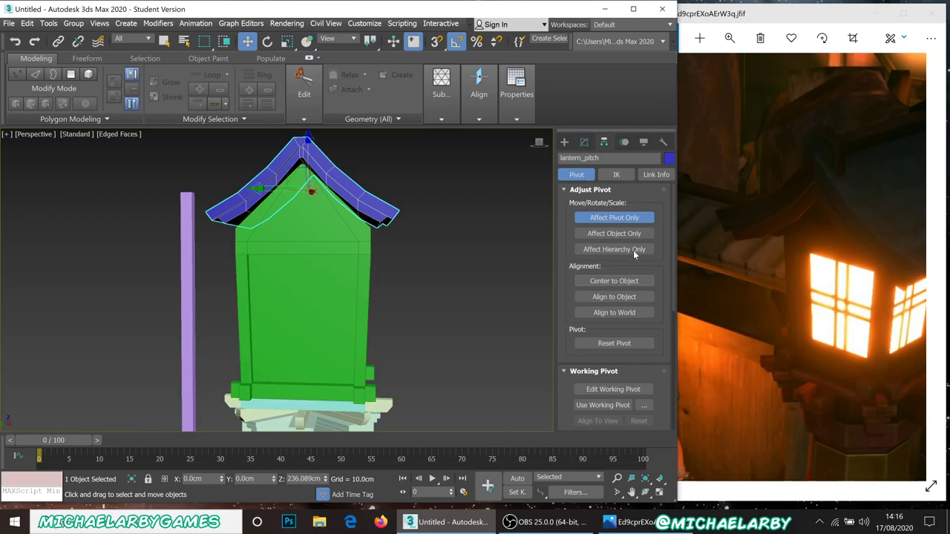
pyautogui.click(610, 219)
pyautogui.click(583, 143)
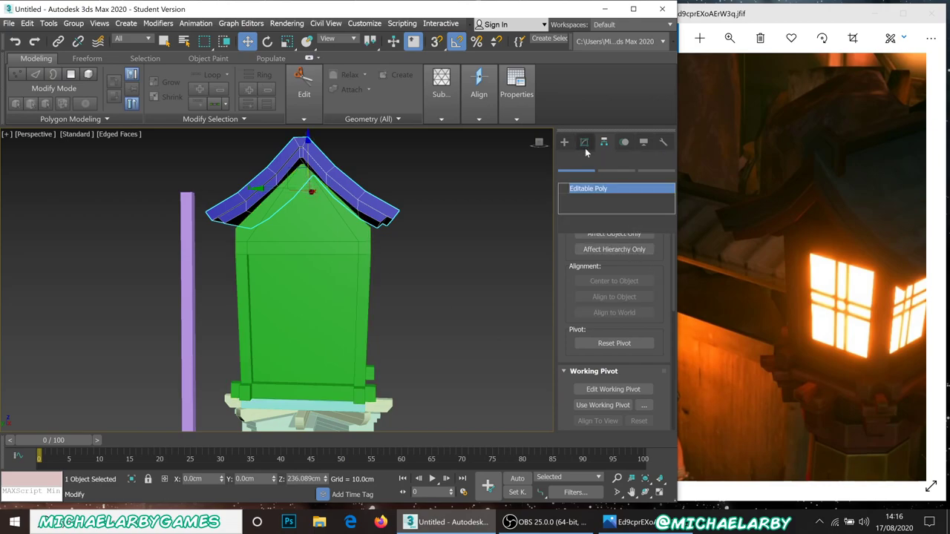
pyautogui.keyDown('alt'); pyautogui.moveTo(396, 157); pyautogui.dragTo(388, 242, button='middle'); pyautogui.keyUp('alt')
pyautogui.scroll(-5, 389, 241)
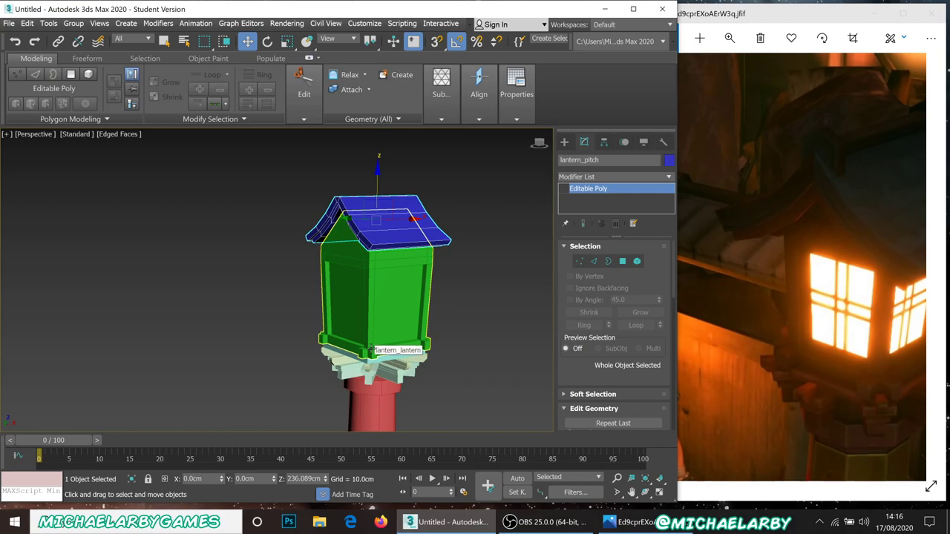
pyautogui.scroll(3, 377, 233)
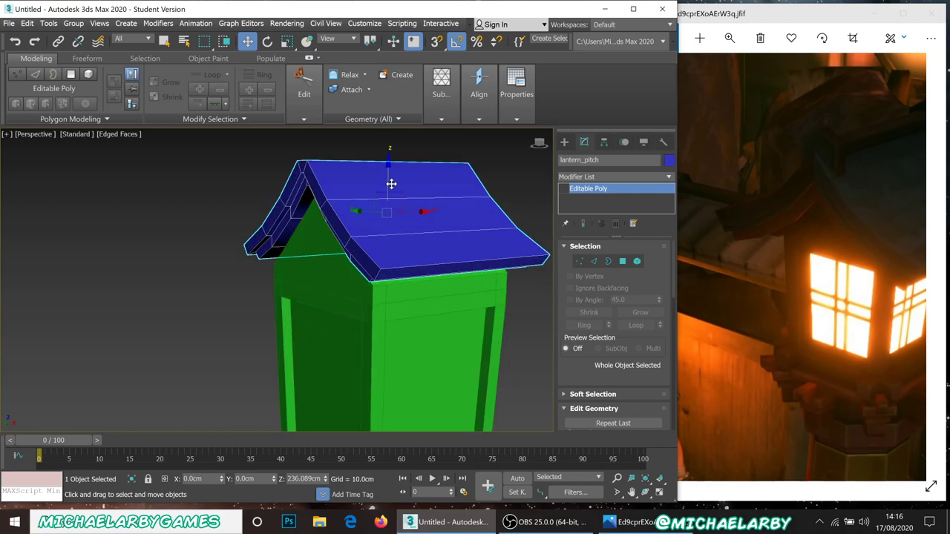
# Lower the lantern_pitch roof to Z 232.4 cm onto the lantern body, and shift the reference photo to show the whole roof
pyautogui.moveTo(389, 170); pyautogui.dragTo(386, 184)
pyautogui.keyDown('alt'); pyautogui.moveTo(386, 185); pyautogui.dragTo(386, 227, button='middle'); pyautogui.keyUp('alt')
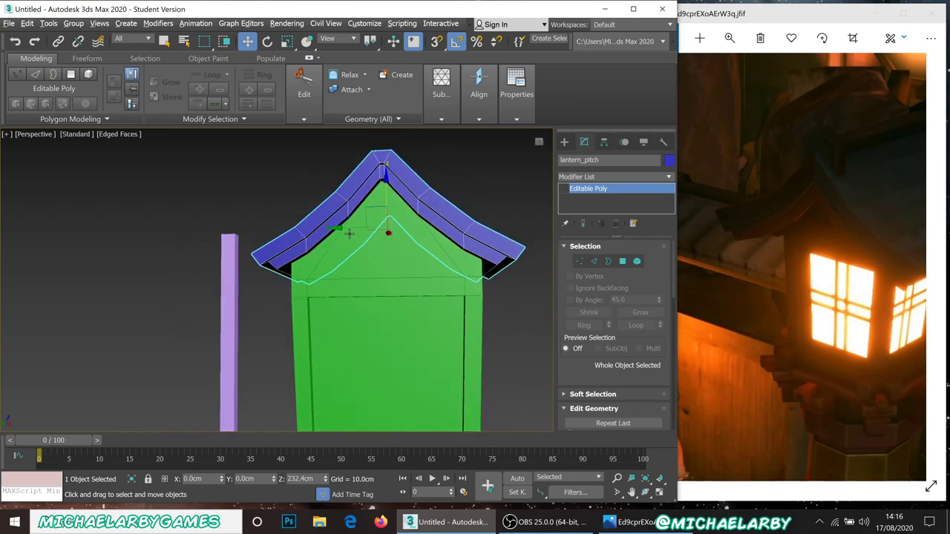
pyautogui.scroll(2, 363, 257)
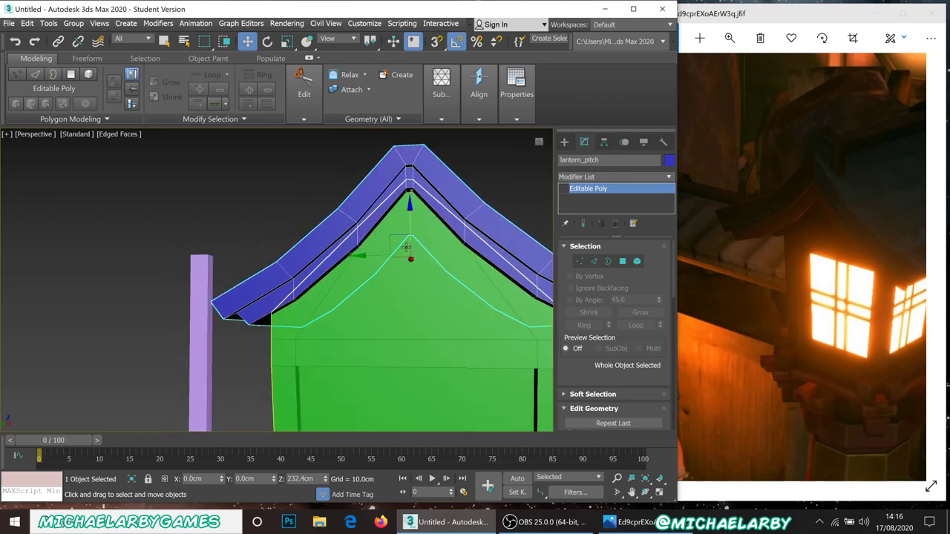
pyautogui.keyDown('alt'); pyautogui.moveTo(400, 275); pyautogui.dragTo(370, 300, button='middle'); pyautogui.keyUp('alt')
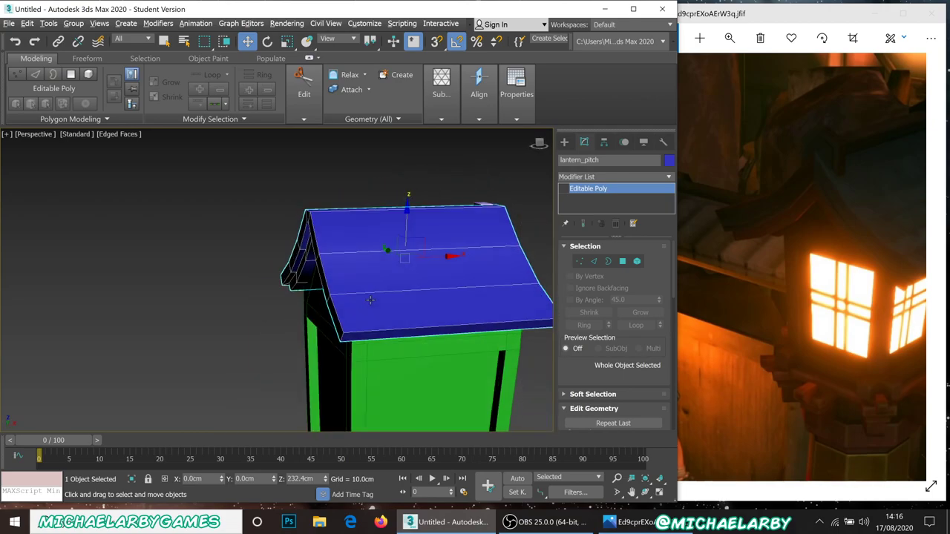
pyautogui.moveTo(876, 234); pyautogui.dragTo(768, 200)
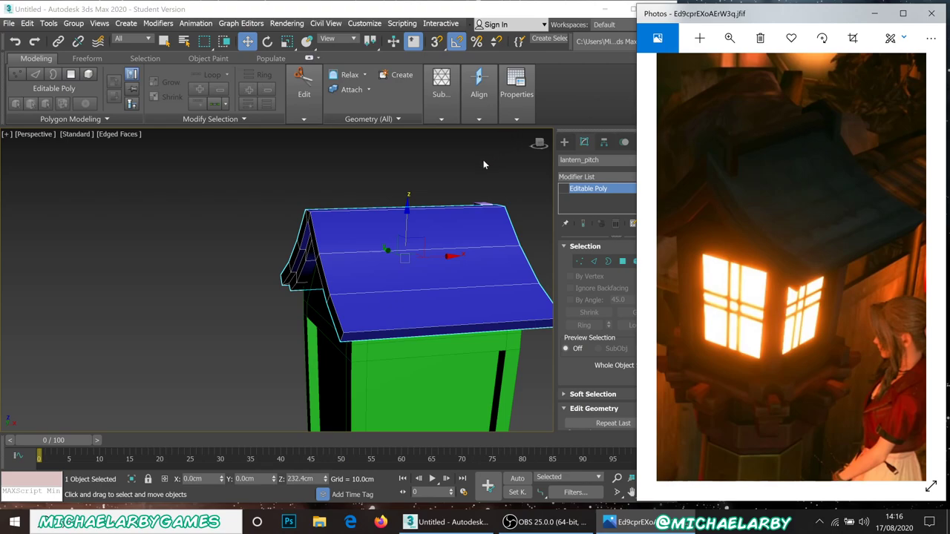
pyautogui.click(374, 227)
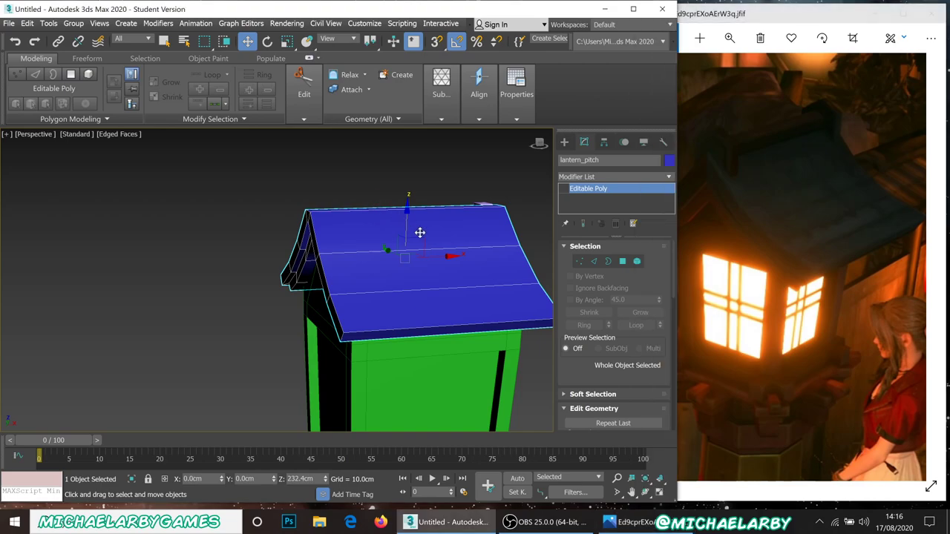
# Extrude the narrow top polygon along the roof ridge by 3.248 cm, and leave polygon editing
pyautogui.keyDown('alt'); pyautogui.moveTo(386, 205); pyautogui.dragTo(380, 240, button='middle'); pyautogui.keyUp('alt')
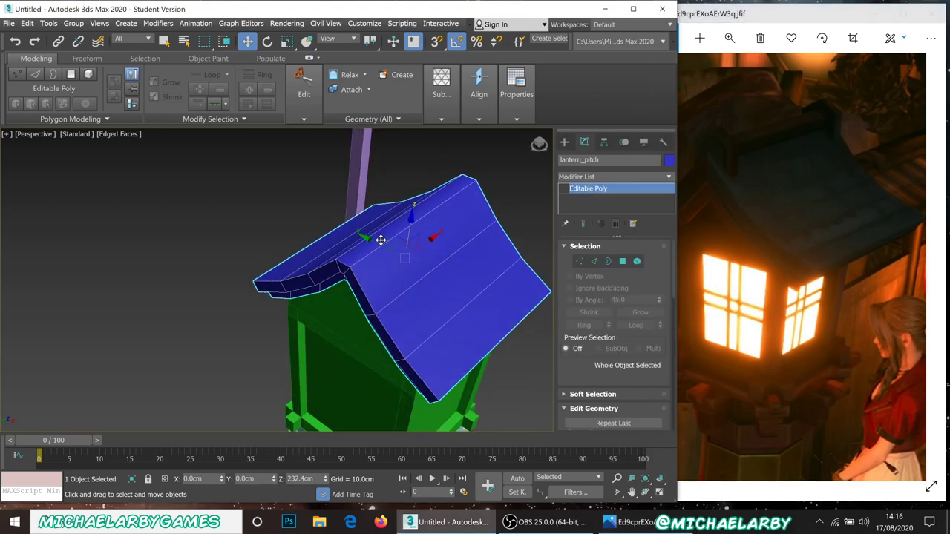
pyautogui.scroll(2, 375, 243)
pyautogui.click(623, 262)
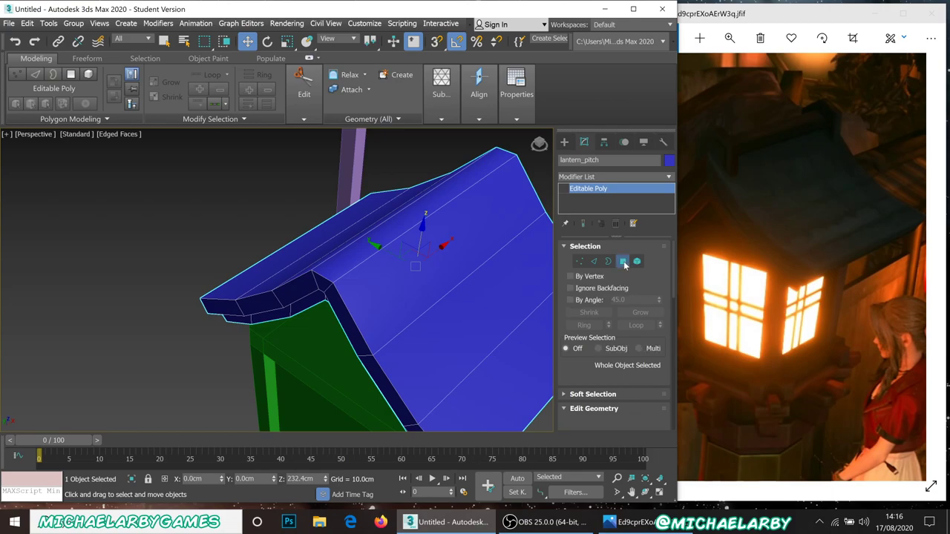
pyautogui.click(393, 226)
pyautogui.scroll(-2, 603, 339)
pyautogui.scroll(-2, 603, 339)
pyautogui.click(606, 364)
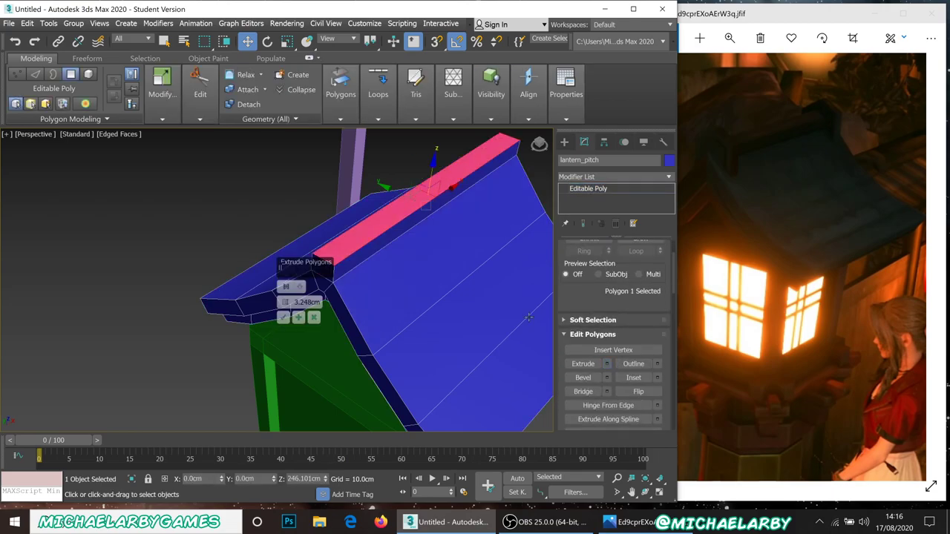
pyautogui.moveTo(362, 273)
pyautogui.keyDown('alt'); pyautogui.mouseDown(button='middle')
pyautogui.moveTo(326, 267)
pyautogui.moveTo(355, 264)
pyautogui.mouseUp(button='middle'); pyautogui.keyUp('alt')
pyautogui.click(283, 316)
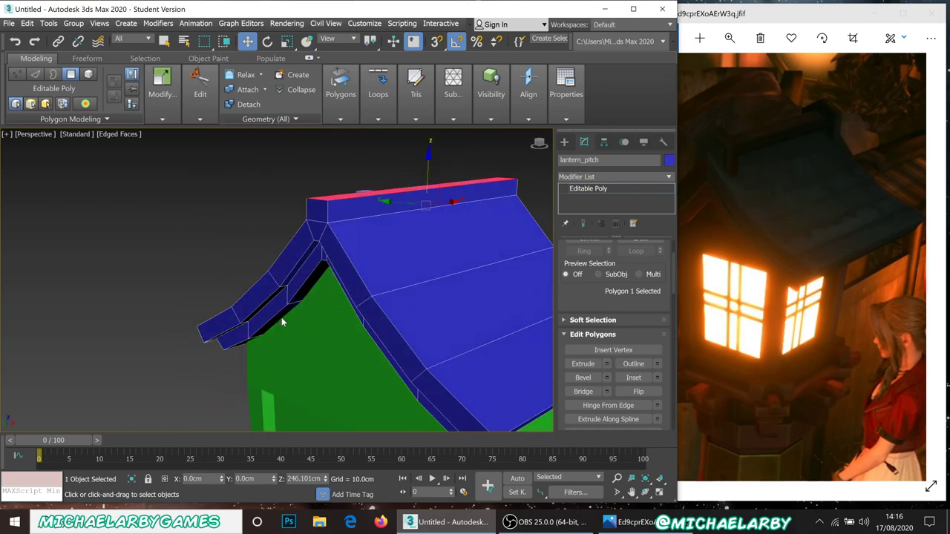
pyautogui.scroll(3, 586, 277)
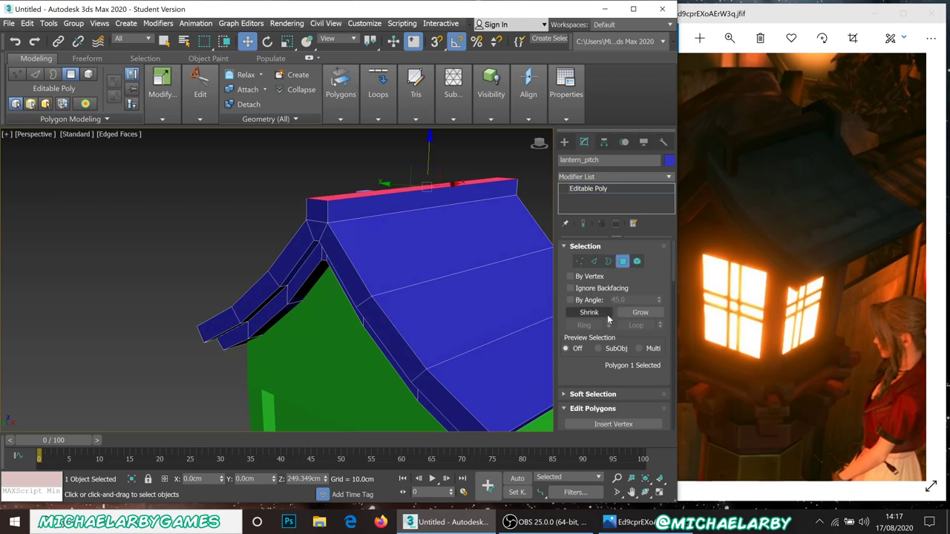
pyautogui.click(622, 262)
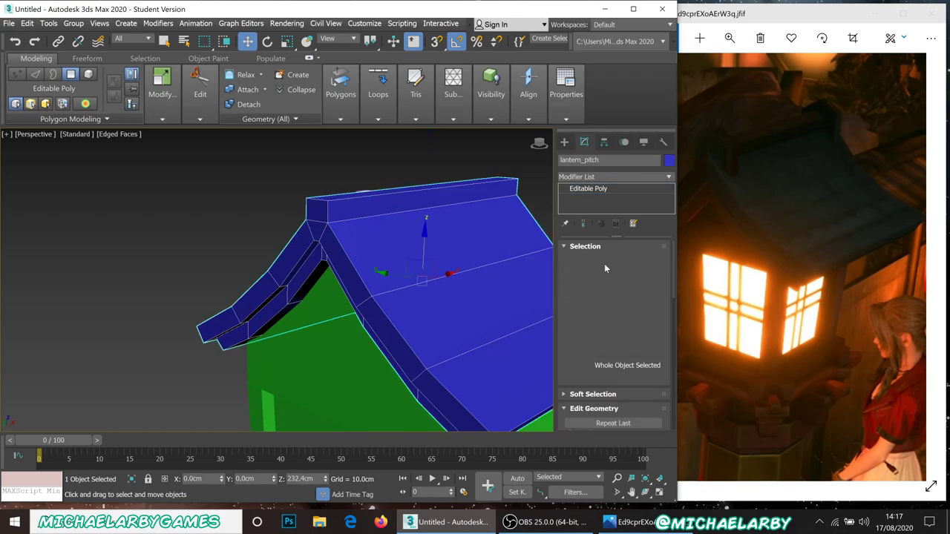
# Create a small box about 12.9 cm long, 4 cm wide and 7.4 cm high on the grid beside the post's base
pyautogui.click(564, 141)
pyautogui.click(589, 214)
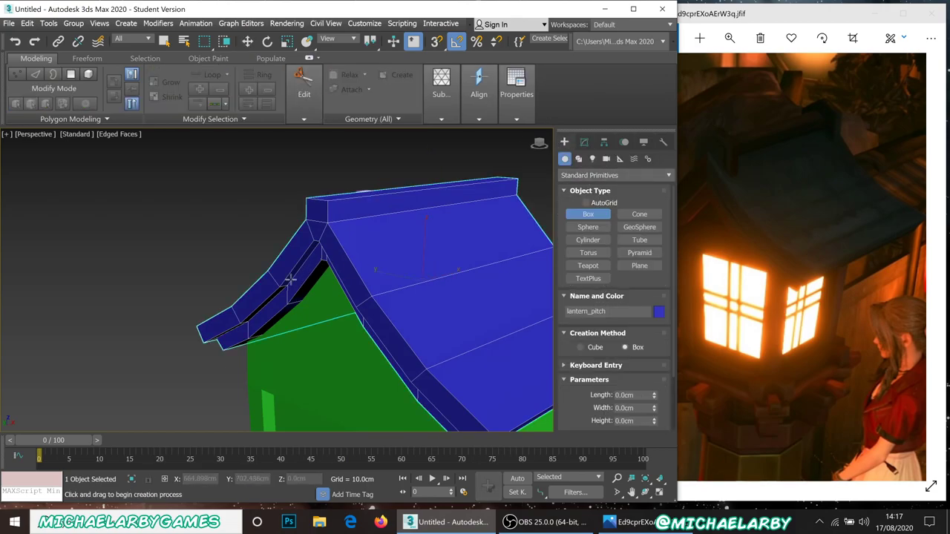
pyautogui.scroll(-5, 267, 271)
pyautogui.keyDown('alt'); pyautogui.moveTo(257, 267); pyautogui.dragTo(263, 299, button='middle'); pyautogui.keyUp('alt')
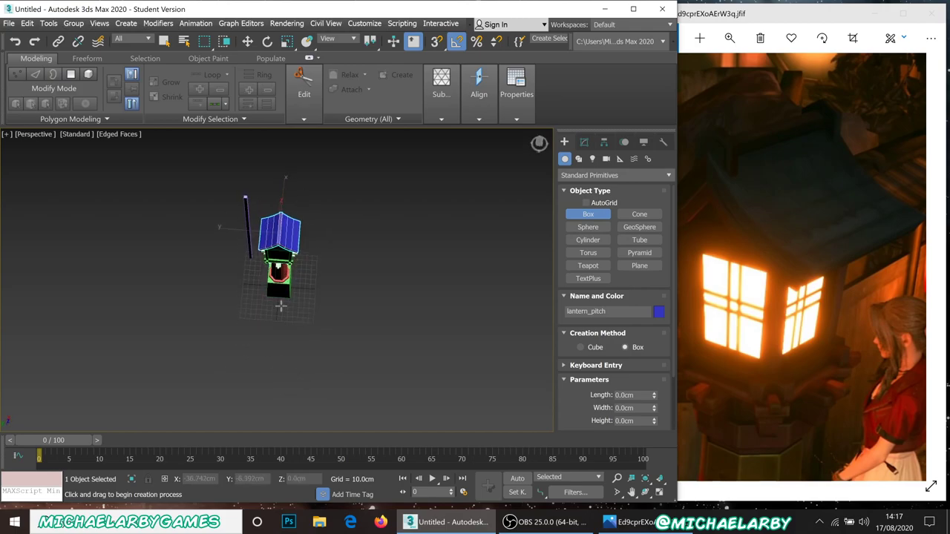
pyautogui.scroll(5, 263, 300)
pyautogui.moveTo(267, 302); pyautogui.dragTo(276, 307)
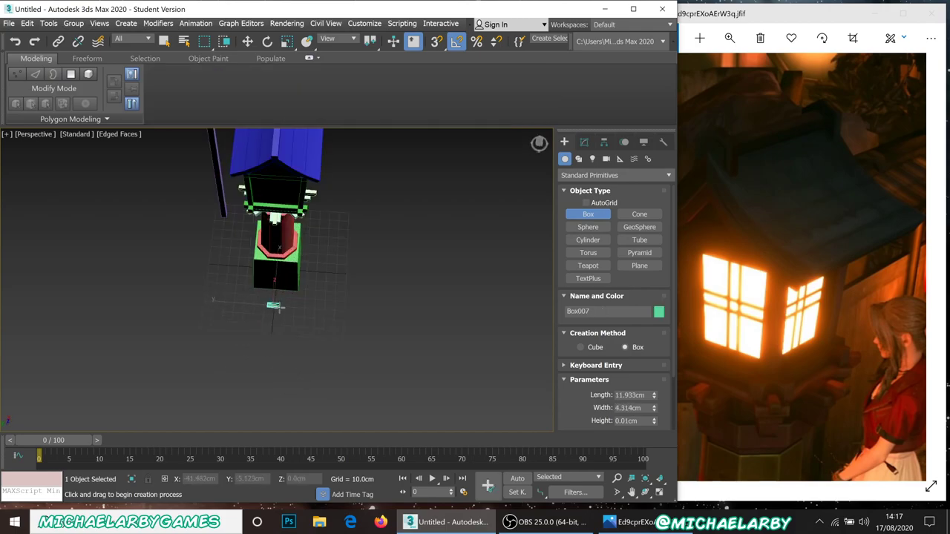
pyautogui.keyDown('alt'); pyautogui.moveTo(290, 294); pyautogui.dragTo(303, 344, button='middle'); pyautogui.keyUp('alt')
pyautogui.scroll(-2, 301, 334)
# Center the box on Y at 0, raise it to about Z 246.299 cm, and place it at the ridge's end near X -23.531 cm
pyautogui.click(247, 42)
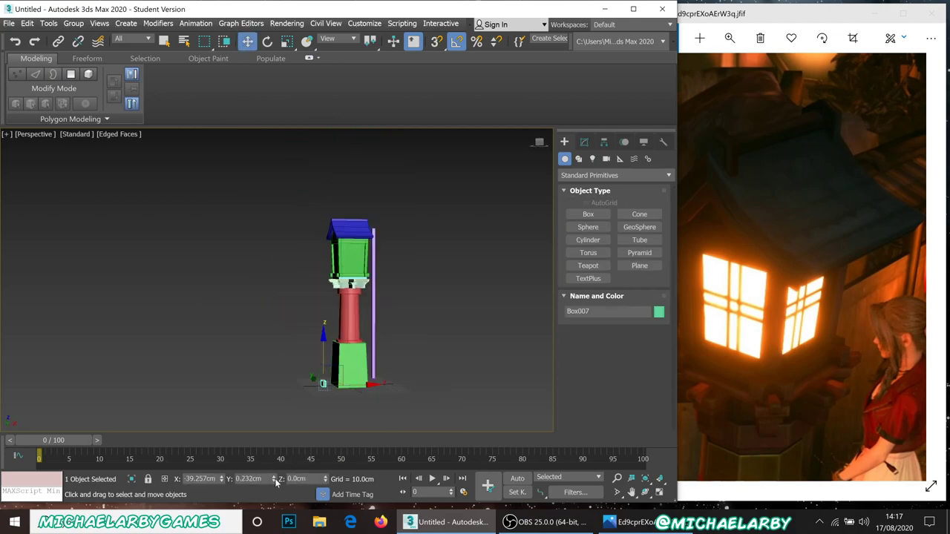
pyautogui.rightClick(223, 479)
pyautogui.moveTo(353, 349); pyautogui.dragTo(365, 185)
pyautogui.keyDown('alt'); pyautogui.moveTo(305, 226); pyautogui.dragTo(316, 241, button='middle'); pyautogui.keyUp('alt')
pyautogui.scroll(6, 315, 243)
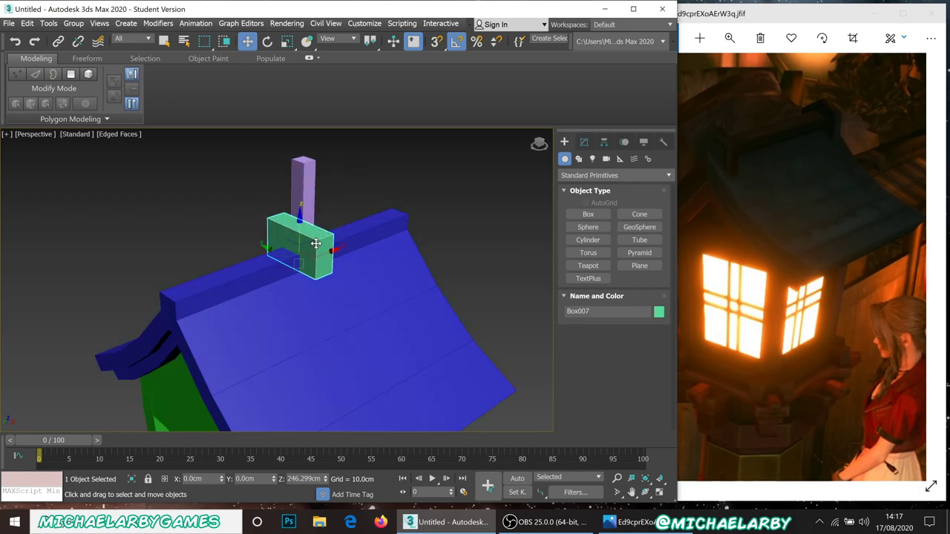
pyautogui.moveTo(326, 253); pyautogui.dragTo(219, 304)
# Give the ridge-end box 2 length segments and reduce its width to about 2.823 cm
pyautogui.click(584, 141)
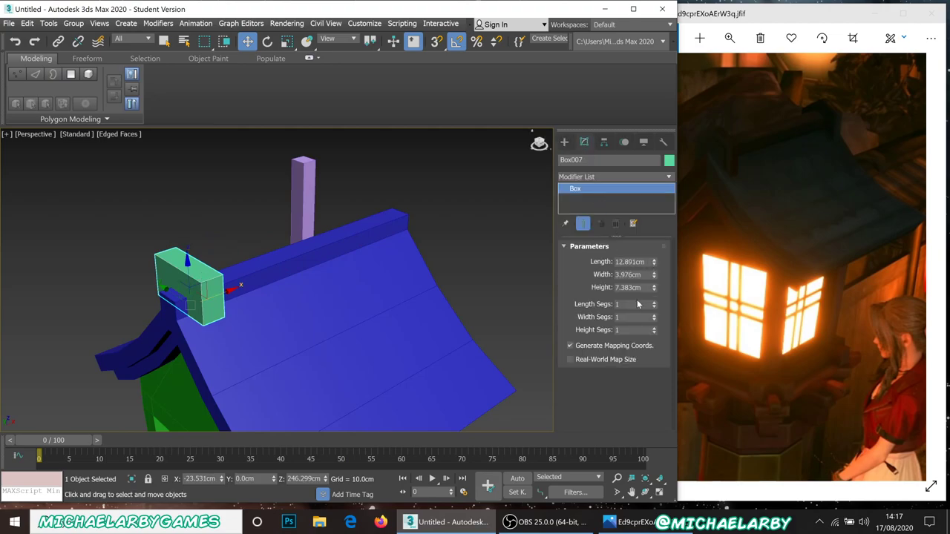
pyautogui.moveTo(264, 280)
pyautogui.keyDown('alt'); pyautogui.mouseDown(button='middle')
pyautogui.moveTo(312, 279)
pyautogui.moveTo(271, 280)
pyautogui.mouseUp(button='middle'); pyautogui.keyUp('alt')
pyautogui.scroll(5, 273, 279)
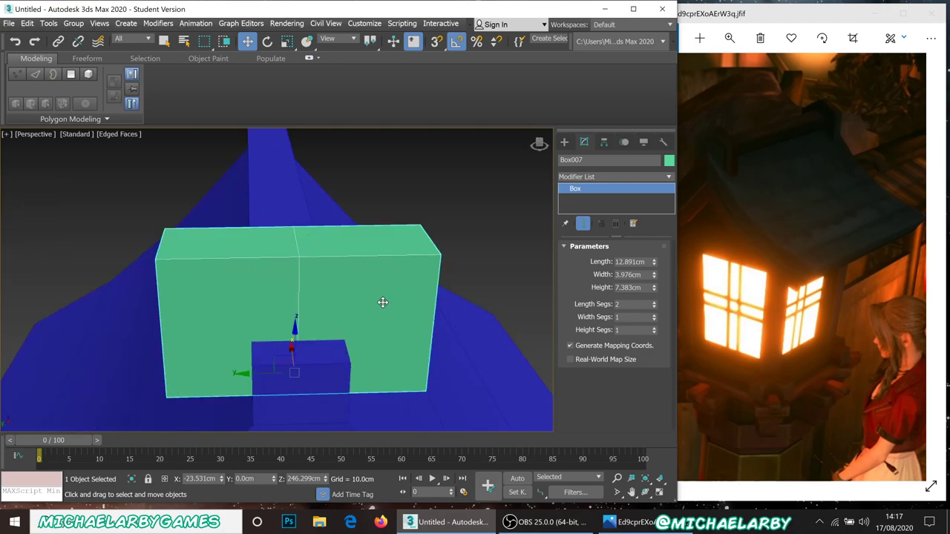
pyautogui.scroll(-3, 382, 302)
pyautogui.keyDown('alt'); pyautogui.moveTo(378, 309); pyautogui.dragTo(332, 270, button='middle'); pyautogui.keyUp('alt')
pyautogui.scroll(-2, 332, 271)
pyautogui.moveTo(653, 275); pyautogui.dragTo(647, 287)
pyautogui.keyDown('alt'); pyautogui.moveTo(472, 255); pyautogui.dragTo(522, 242, button='middle'); pyautogui.keyUp('alt')
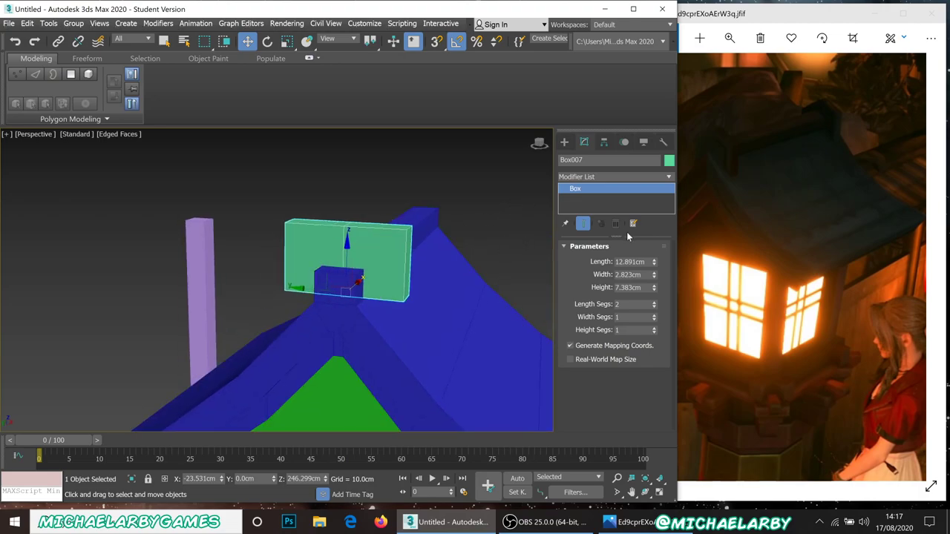
# Convert the box to an editable poly and raise its two top middle vertices to about Z 258.645 cm to form a peak
pyautogui.rightClick(371, 256)
pyautogui.moveTo(416, 388)
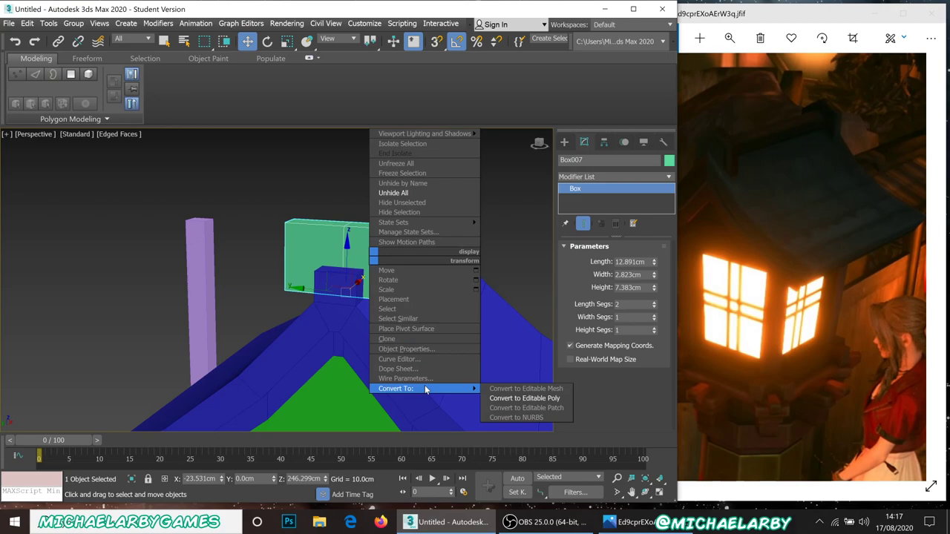
pyautogui.click(530, 407)
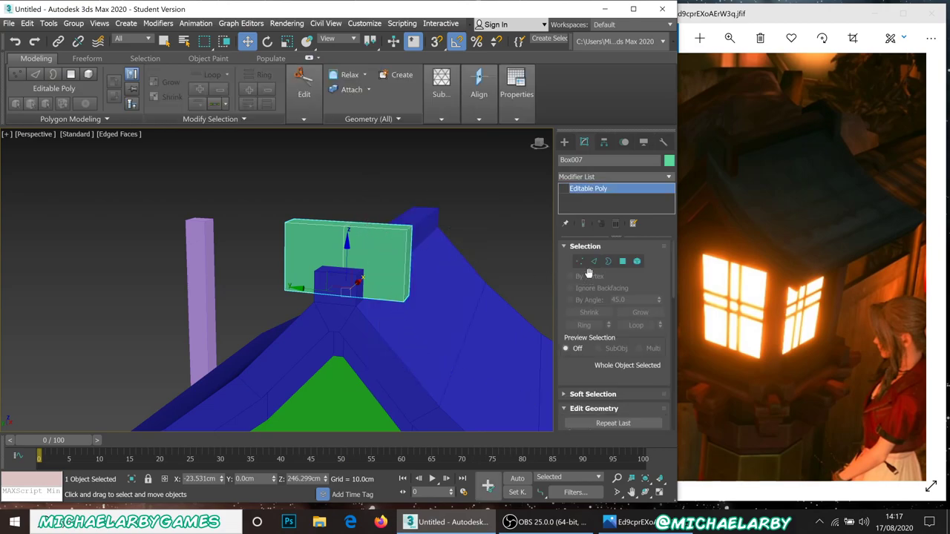
pyautogui.click(579, 262)
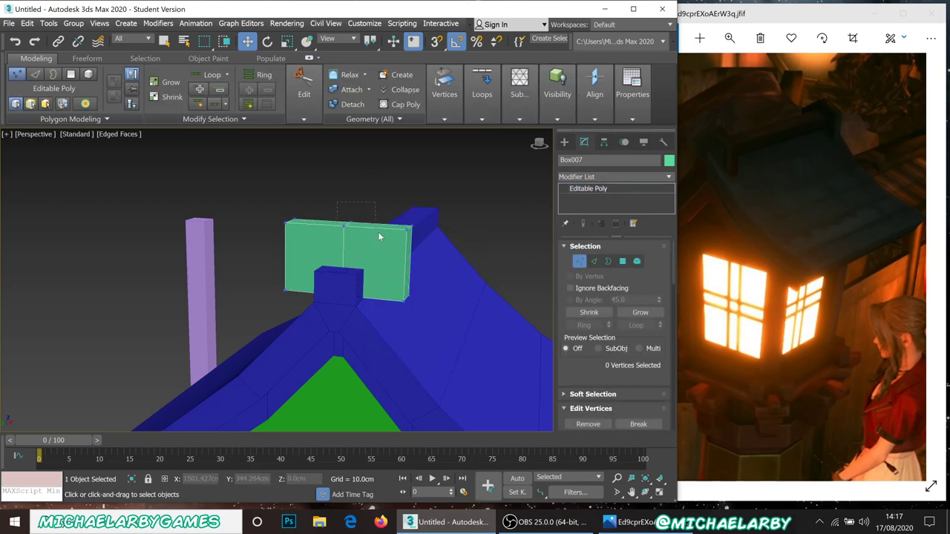
pyautogui.click(355, 214)
pyautogui.moveTo(348, 191); pyautogui.dragTo(349, 144)
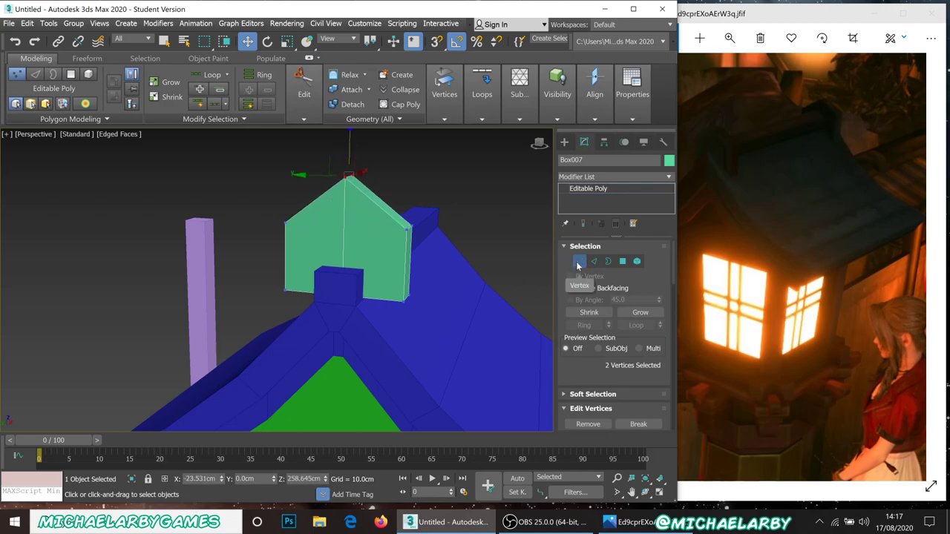
pyautogui.click(579, 262)
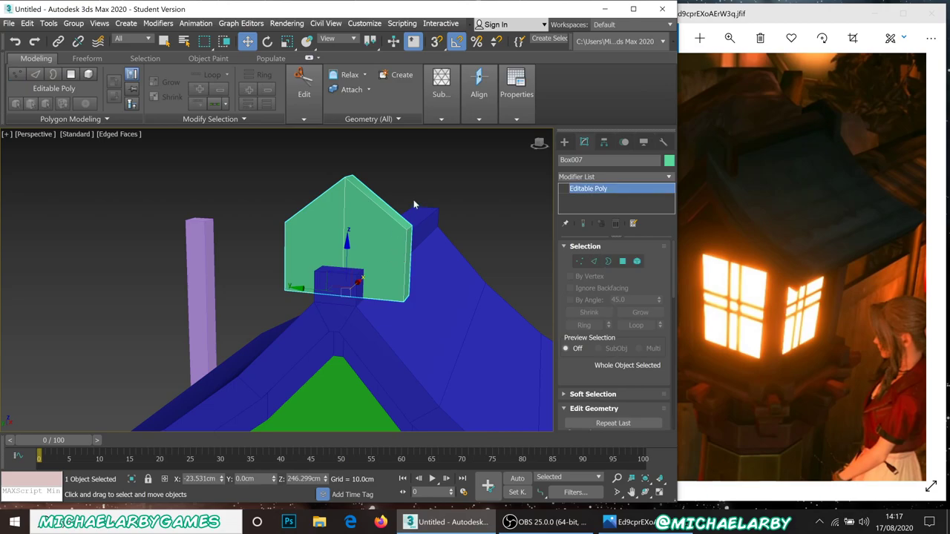
# Raise the peaked box clear of the ridge to about Z 257.019 cm and delete its two bottom polygons
pyautogui.moveTo(347, 258); pyautogui.dragTo(337, 304)
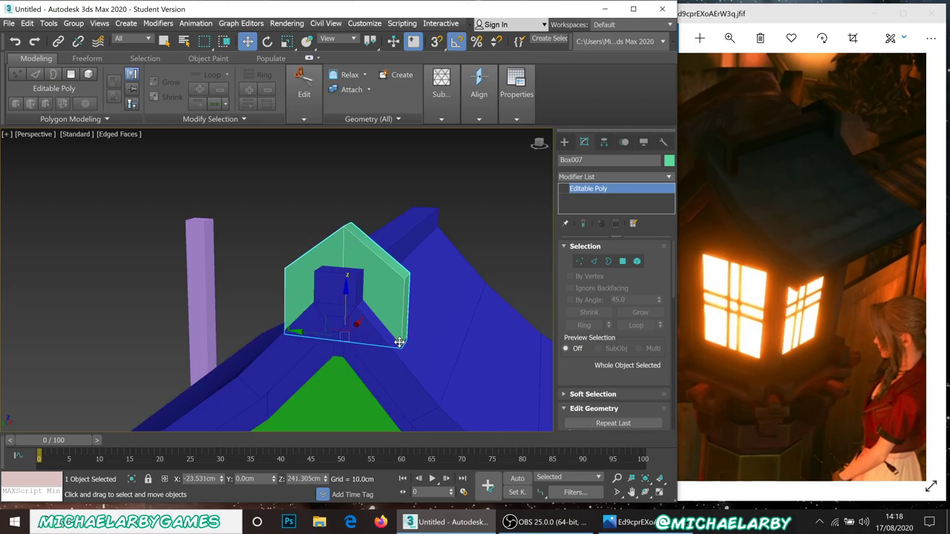
pyautogui.moveTo(347, 300); pyautogui.dragTo(329, 153)
pyautogui.keyDown('alt'); pyautogui.moveTo(325, 185); pyautogui.dragTo(401, 249, button='middle'); pyautogui.keyUp('alt')
pyautogui.click(622, 261)
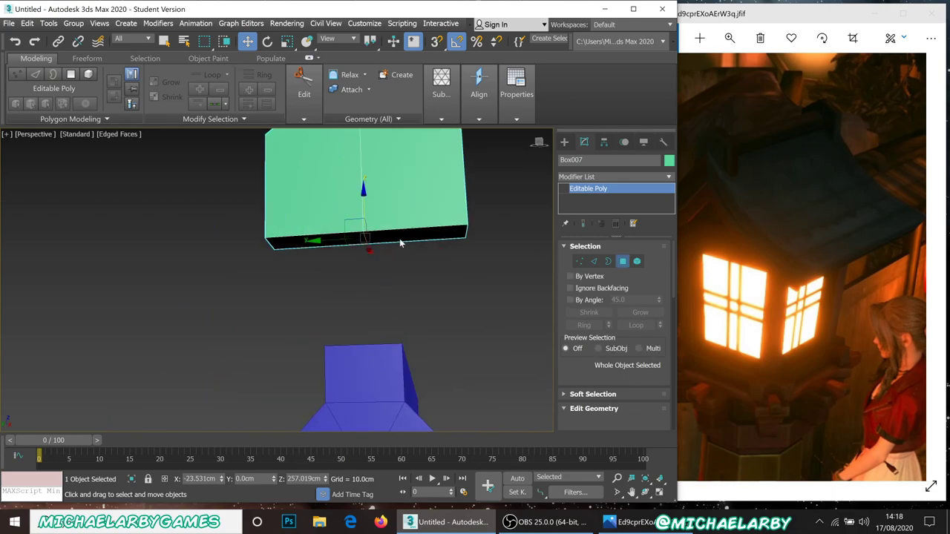
pyautogui.click(403, 238)
pyautogui.keyDown('ctrl'); pyautogui.click(336, 238); pyautogui.keyUp('ctrl')
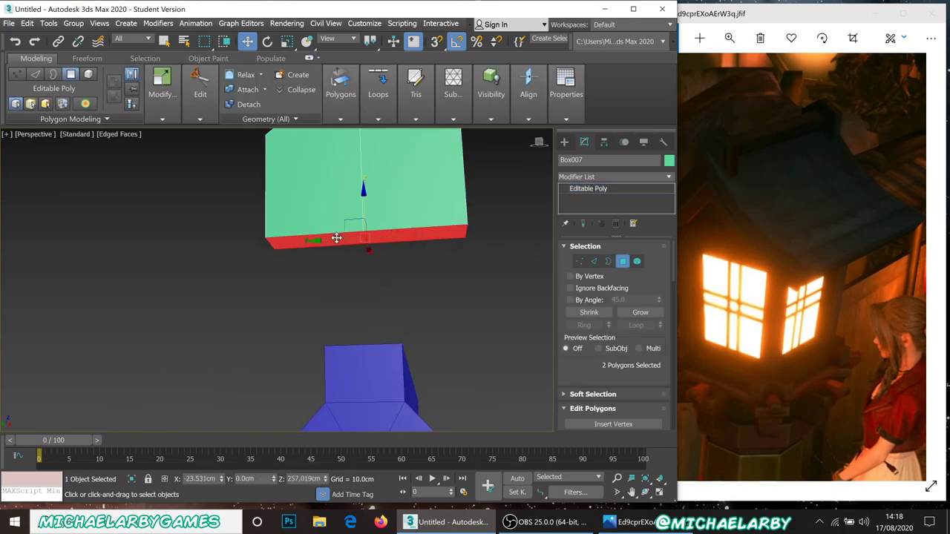
pyautogui.hotkey('ctrl', 'd')
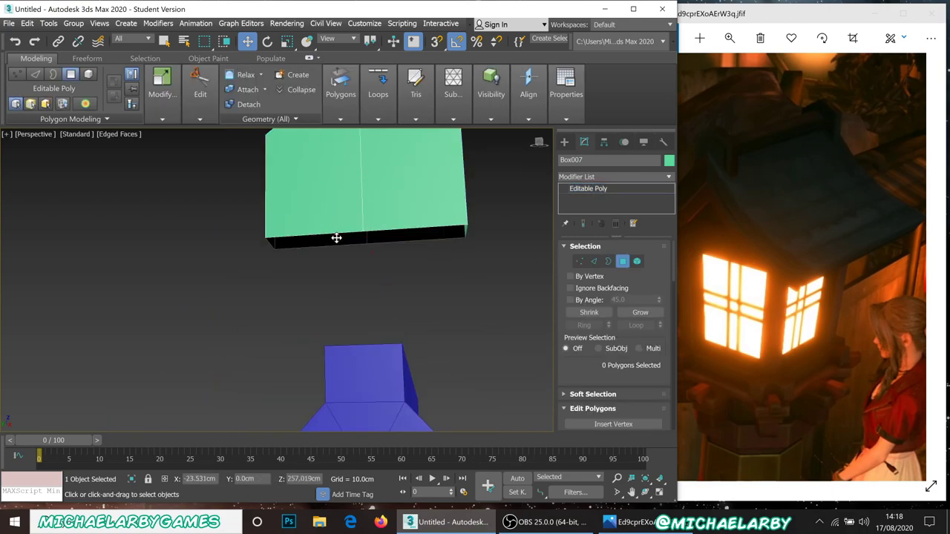
pyautogui.click(624, 261)
# Lower the peaked box to about Z 243.64 cm over the ridge end, and extend its bottom vertices down into the roof
pyautogui.keyDown('alt'); pyautogui.moveTo(472, 267); pyautogui.dragTo(403, 219, button='middle'); pyautogui.keyUp('alt')
pyautogui.moveTo(402, 216); pyautogui.dragTo(423, 344)
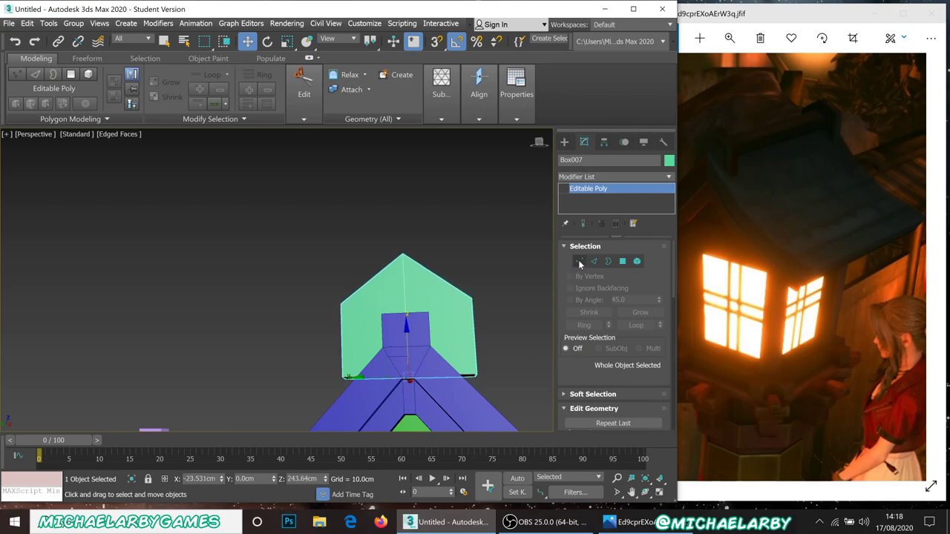
pyautogui.click(579, 261)
pyautogui.keyDown('alt'); pyautogui.moveTo(385, 290); pyautogui.dragTo(409, 194, button='middle'); pyautogui.keyUp('alt')
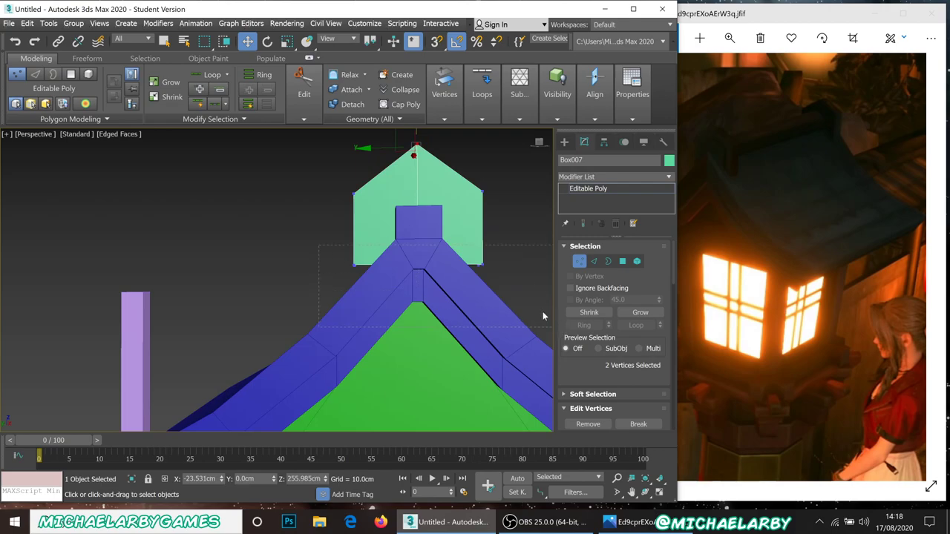
pyautogui.moveTo(488, 282); pyautogui.dragTo(487, 282)
pyautogui.moveTo(417, 232); pyautogui.dragTo(409, 257)
pyautogui.keyDown('alt'); pyautogui.moveTo(466, 253); pyautogui.dragTo(542, 261, button='middle'); pyautogui.keyUp('alt')
pyautogui.click(580, 263)
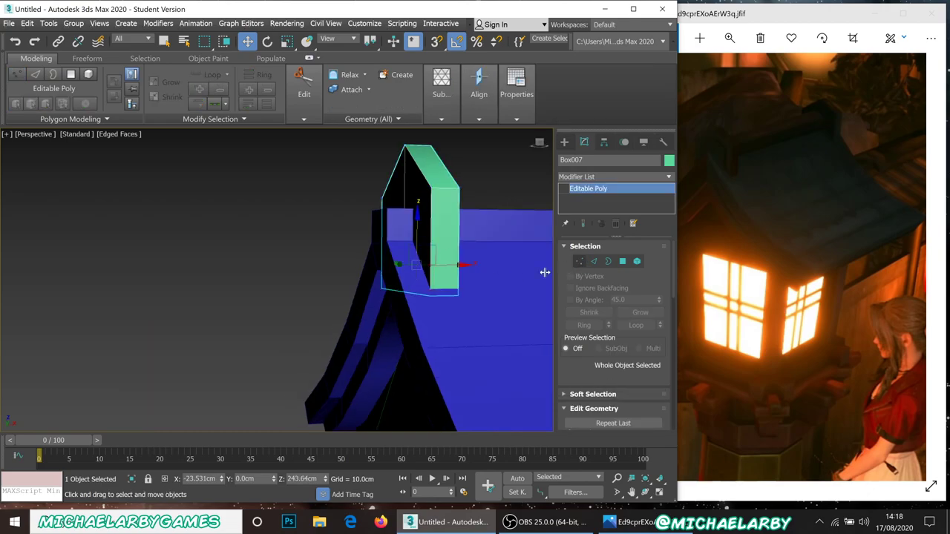
# Clone the peaked ridge cap along X to the opposite end of the ridge at about X 23.787 cm, and deselect it
pyautogui.click(276, 247)
pyautogui.keyDown('alt'); pyautogui.moveTo(279, 249); pyautogui.dragTo(230, 271, button='middle'); pyautogui.keyUp('alt')
pyautogui.click(230, 271)
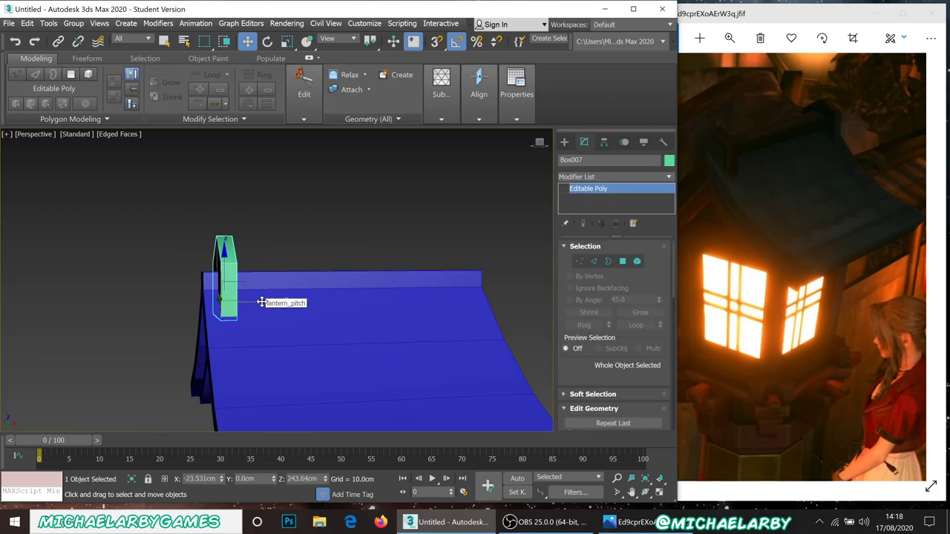
pyautogui.moveTo(495, 344)
pyautogui.keyDown('shift'); pyautogui.mouseDown()
pyautogui.moveTo(504, 337)
pyautogui.moveTo(485, 333)
pyautogui.moveTo(495, 333)
pyautogui.mouseUp(); pyautogui.keyUp('shift')
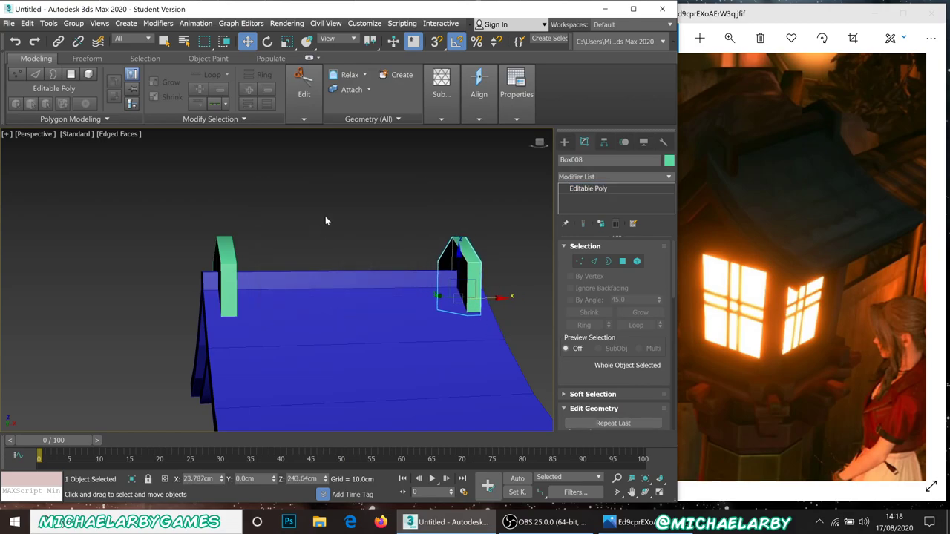
pyautogui.click(329, 208)
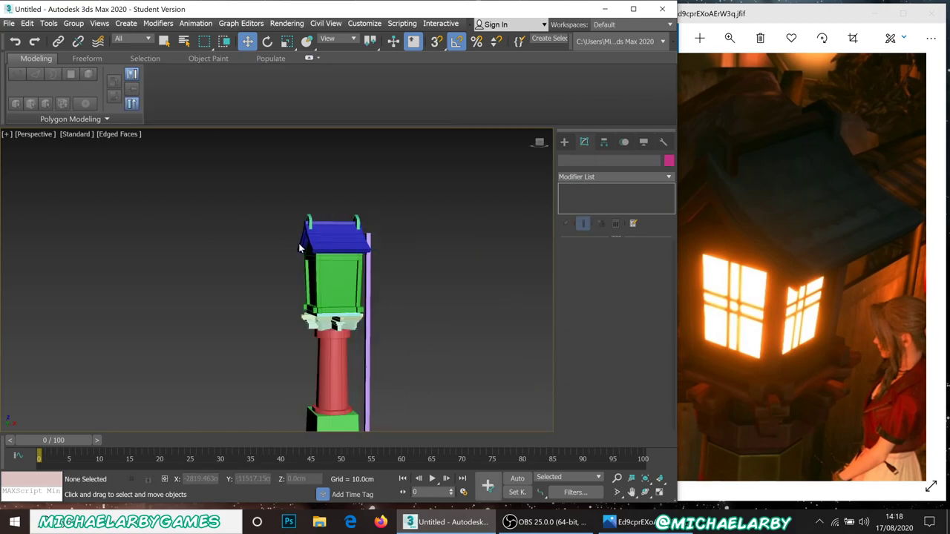
# Delete the tall, thin 240 cm box standing beside the lantern post
pyautogui.keyDown('alt'); pyautogui.moveTo(298, 242); pyautogui.dragTo(326, 260, button='middle'); pyautogui.keyUp('alt')
pyautogui.scroll(3, 318, 269)
pyautogui.click(291, 261)
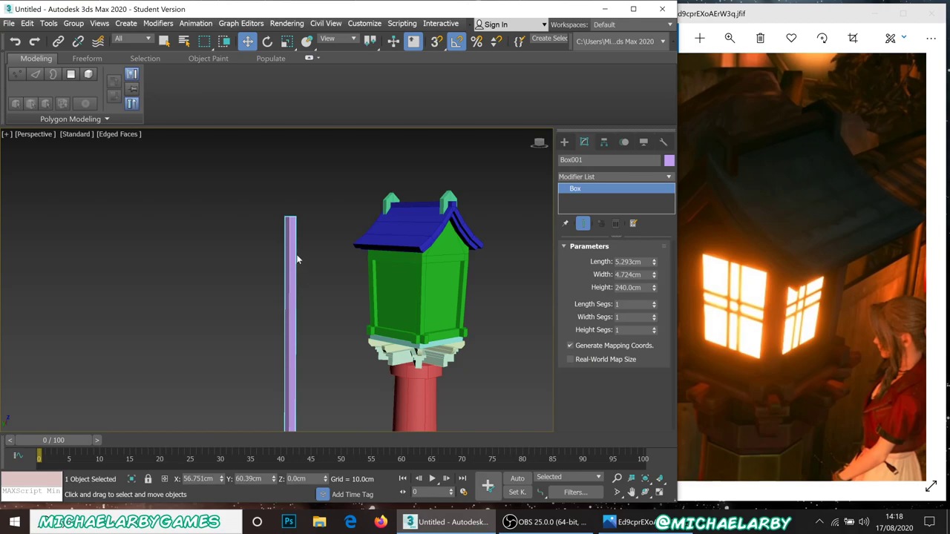
pyautogui.press('Delete')
pyautogui.scroll(-4, 326, 236)
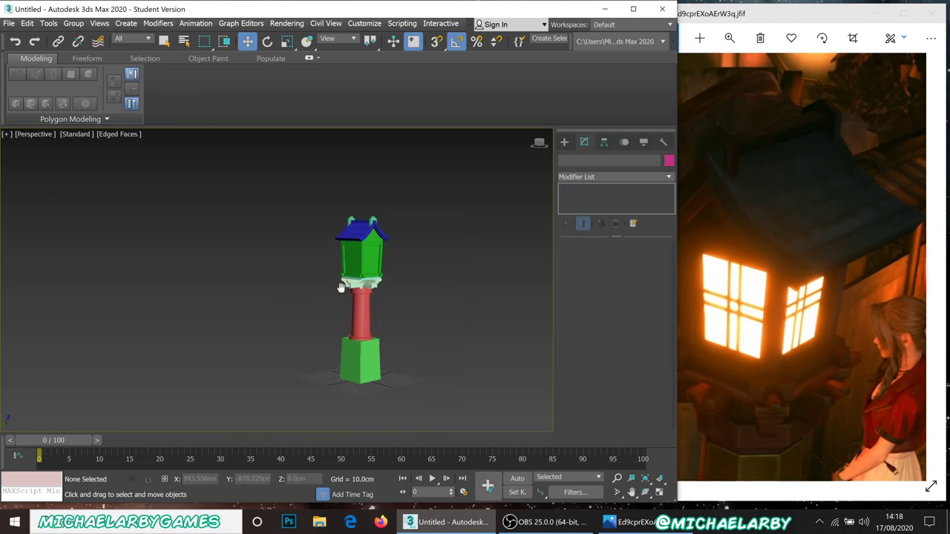
# Examine the lantern post from several angles, checking the housing, the curved roof, the ridge caps and the gable end
pyautogui.moveTo(345, 287); pyautogui.dragTo(260, 272, button='middle')
pyautogui.scroll(5, 336, 252)
pyautogui.keyDown('alt'); pyautogui.moveTo(356, 275); pyautogui.dragTo(282, 297, button='middle'); pyautogui.keyUp('alt')
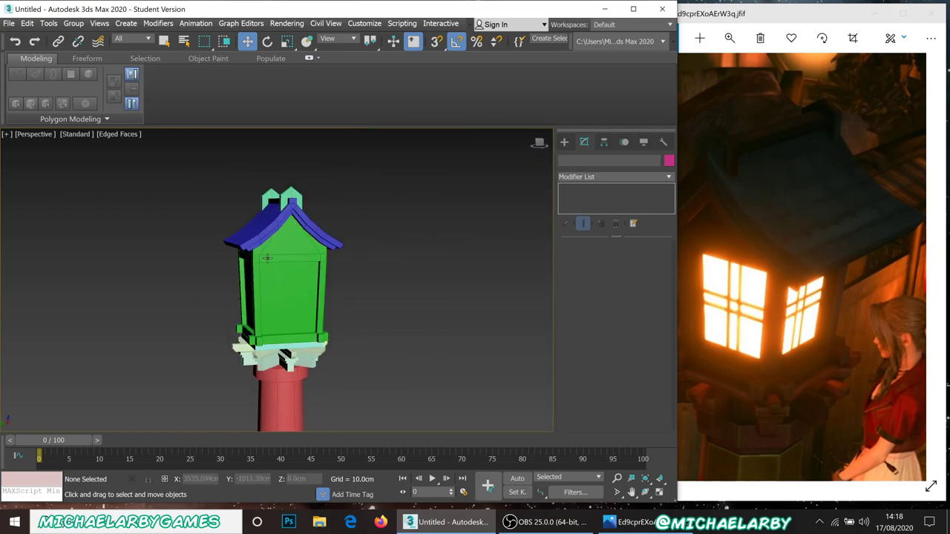
pyautogui.scroll(-5, 262, 261)
pyautogui.scroll(5, 261, 293)
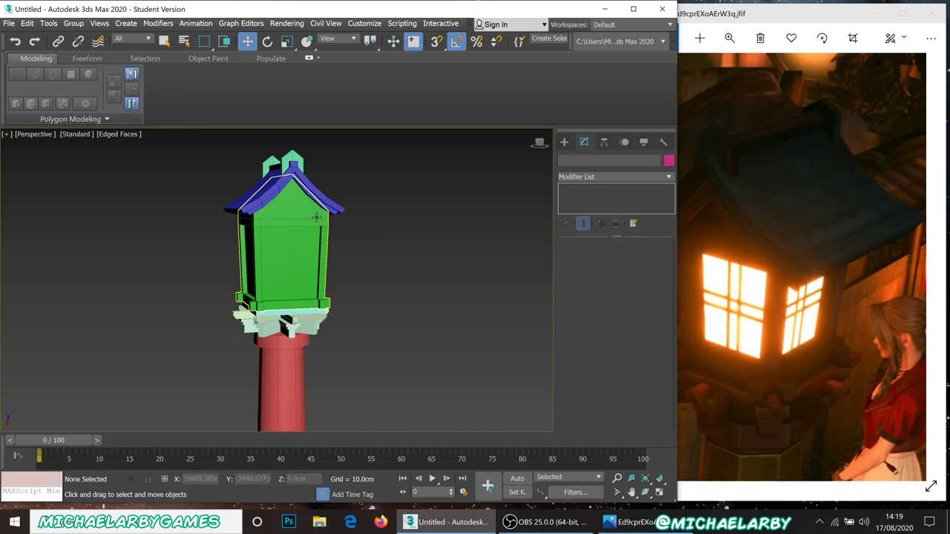
pyautogui.keyDown('alt'); pyautogui.moveTo(313, 215); pyautogui.dragTo(188, 297, button='middle'); pyautogui.keyUp('alt')
pyautogui.scroll(5, 223, 267)
pyautogui.scroll(-5, 265, 261)
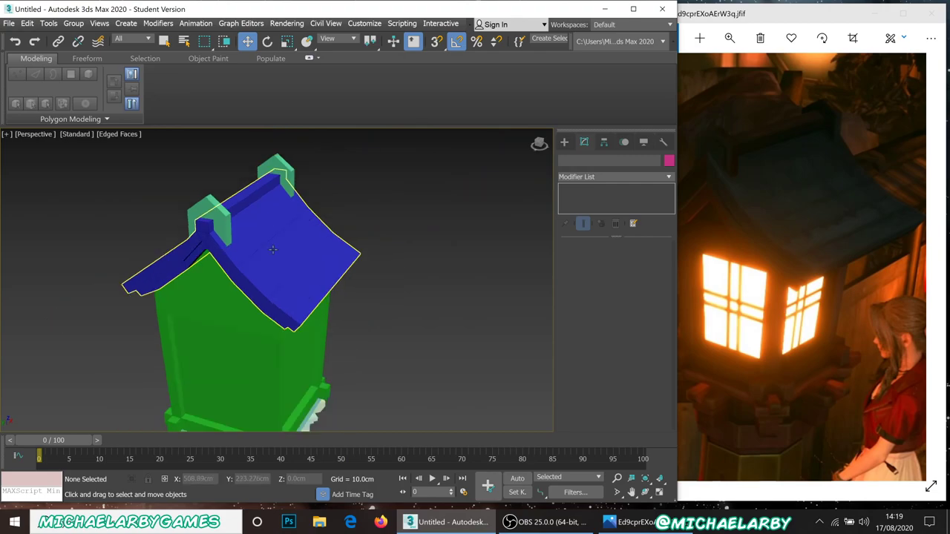
pyautogui.scroll(5, 265, 261)
pyautogui.keyDown('alt'); pyautogui.moveTo(265, 261); pyautogui.dragTo(332, 178, button='middle'); pyautogui.keyUp('alt')
pyautogui.click(546, 522)
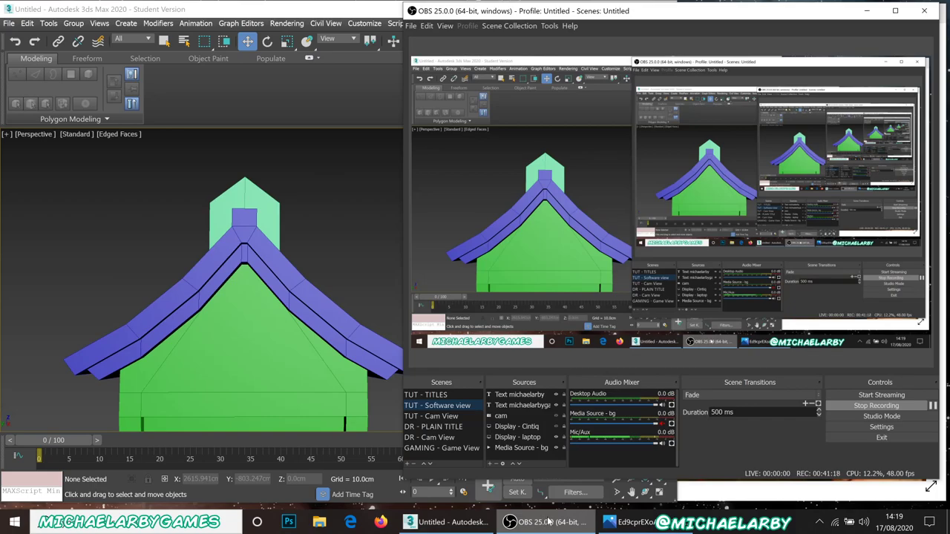
pyautogui.click(545, 527)
pyautogui.keyDown('alt'); pyautogui.moveTo(398, 295); pyautogui.dragTo(304, 256, button='middle'); pyautogui.keyUp('alt')
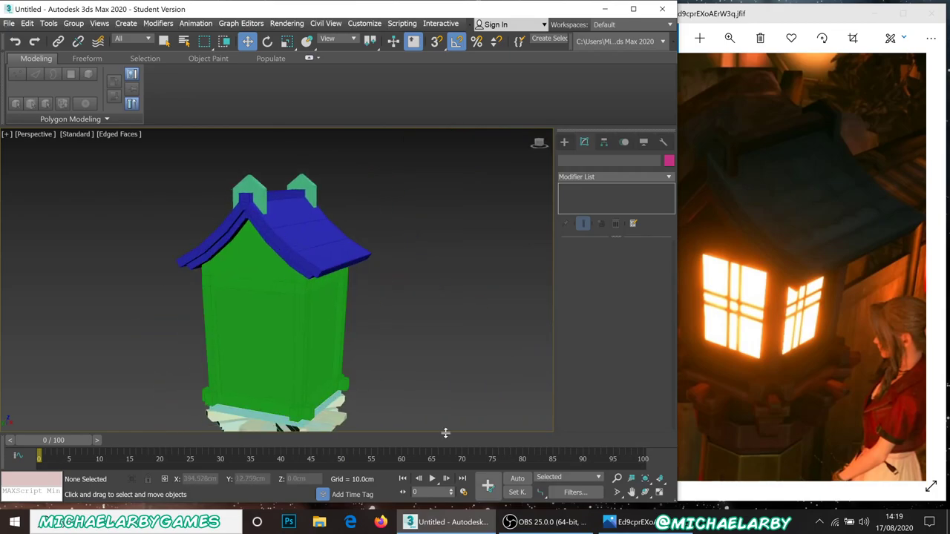